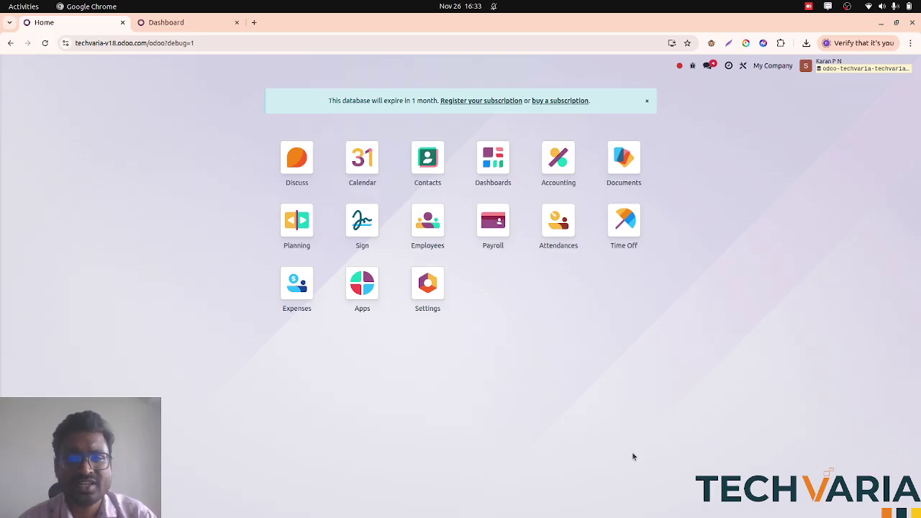
Step: Switch to the Bangalore salary sheet in LibreOffice Calc and review the employees' Date of Joining entries
mouse_move(575, 515)
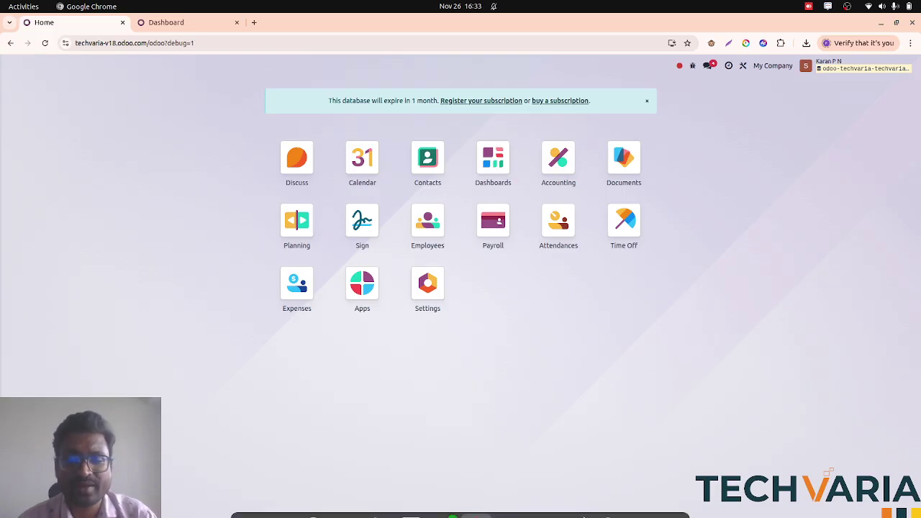
left_click(575, 498)
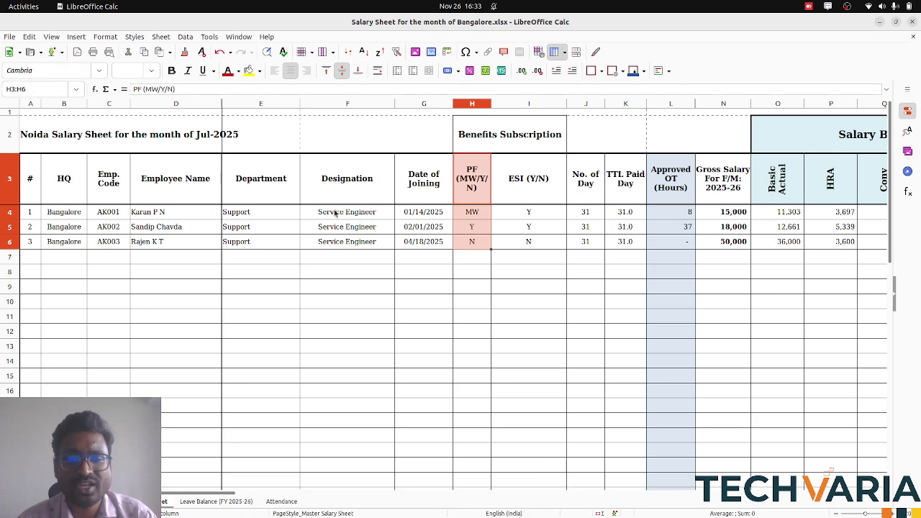
left_click(422, 217)
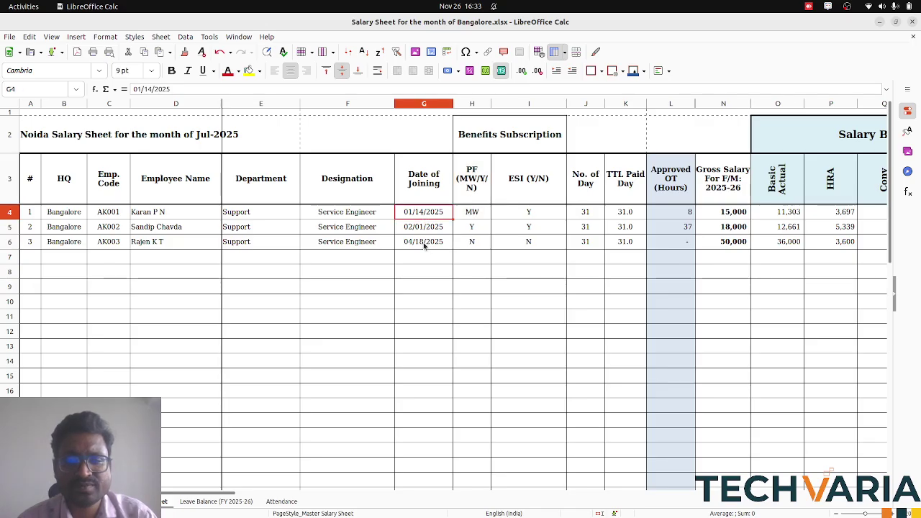
left_click(423, 244)
Step: Examine the PF and ESI columns under Benefits Subscription for each employee
left_click_drag(471, 104, 517, 101)
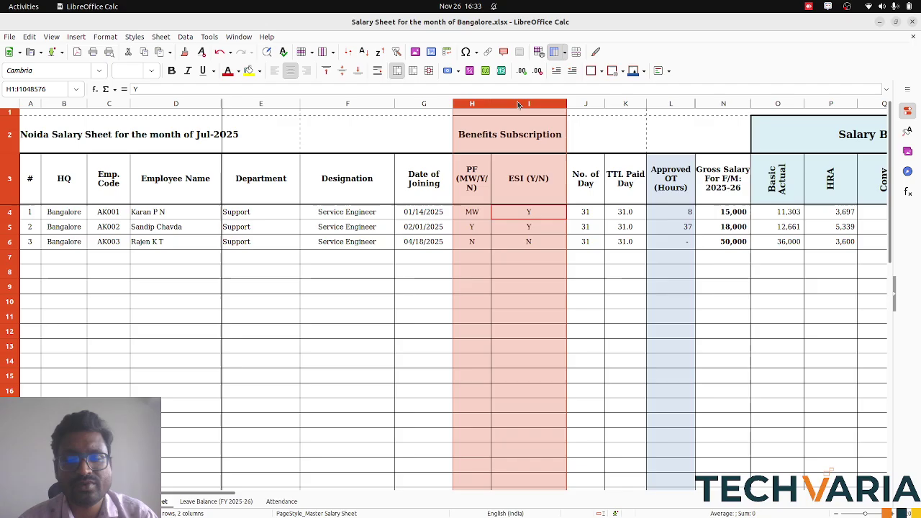
left_click(475, 227)
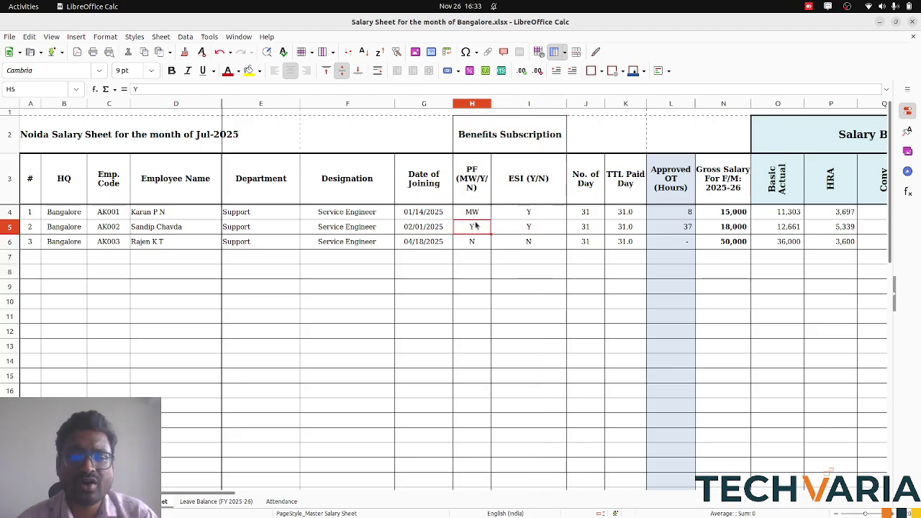
left_click(474, 214)
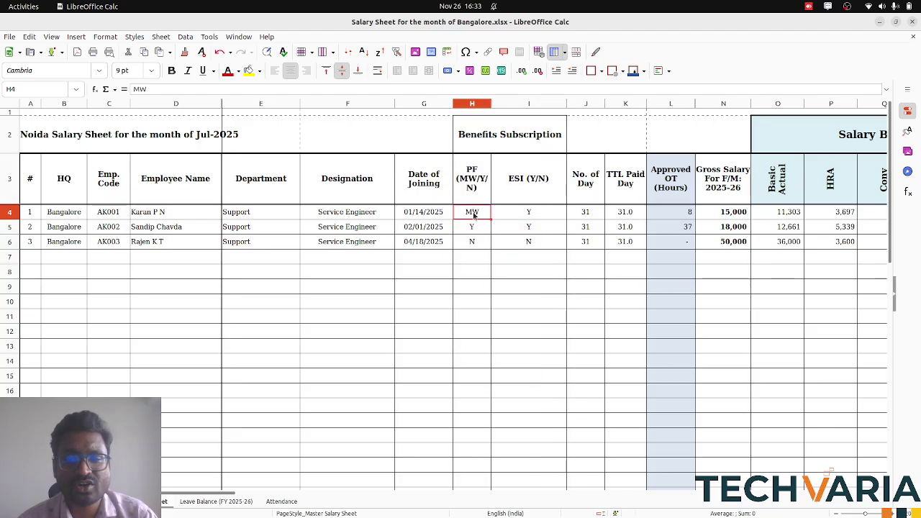
left_click_drag(472, 184, 481, 244)
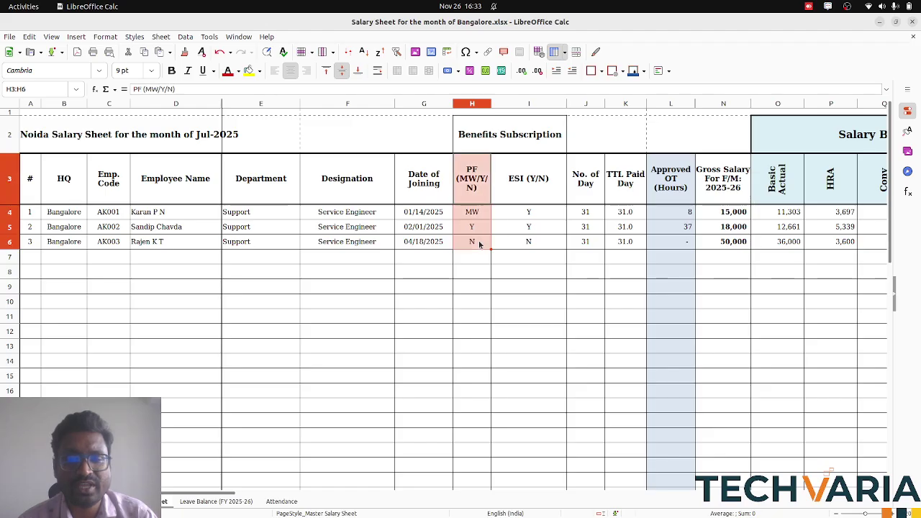
left_click(527, 191)
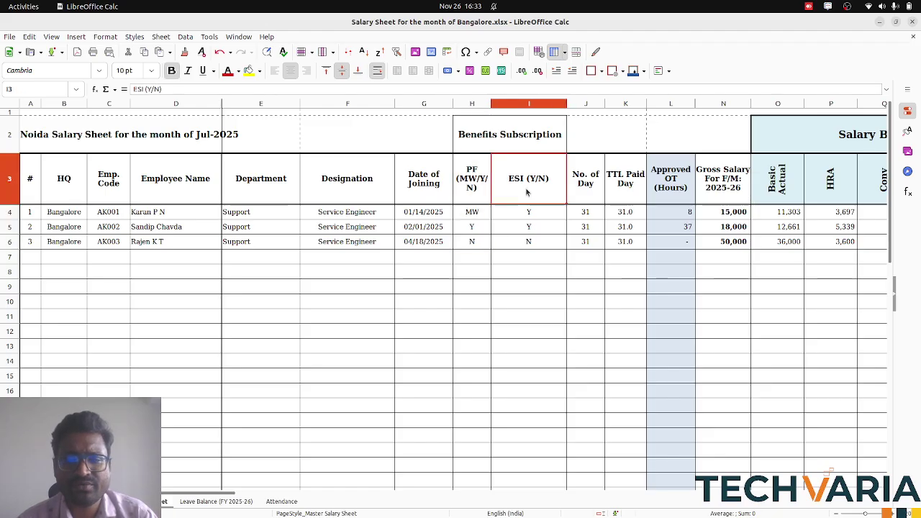
left_click_drag(526, 191, 529, 240)
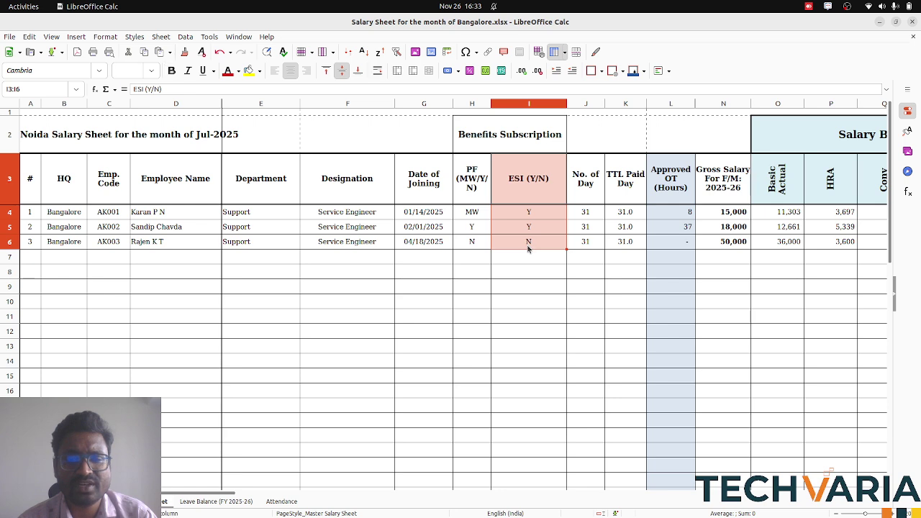
Step: Review the No. of Day, TTL Paid Day, Approved OT and Gross Salary columns of the salary sheet
left_click(585, 188)
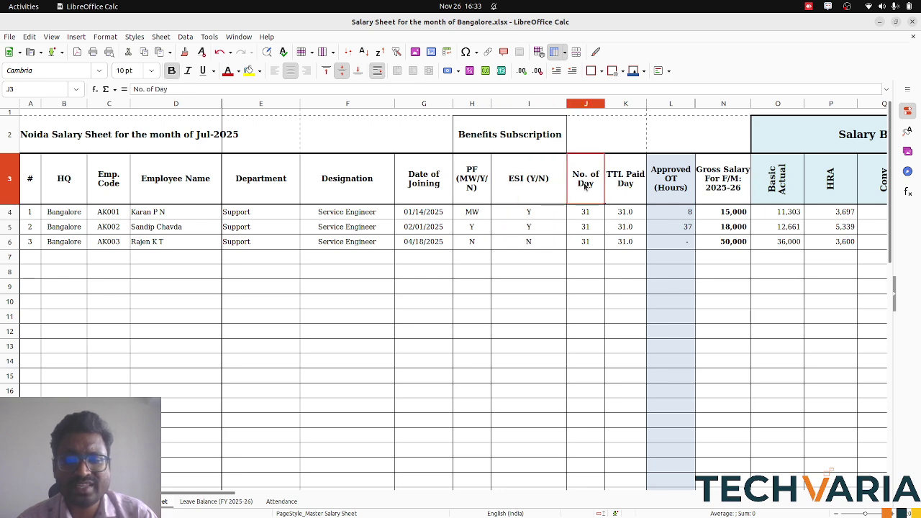
left_click(626, 181)
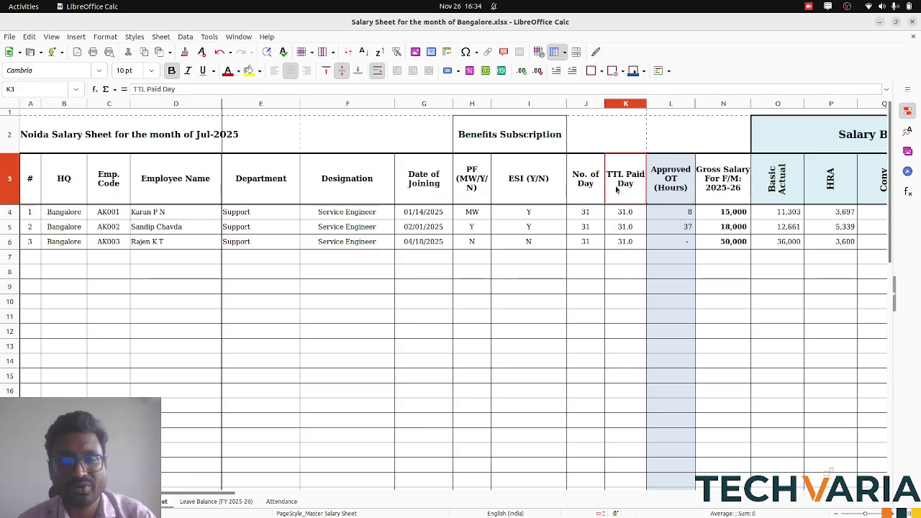
left_click(672, 185)
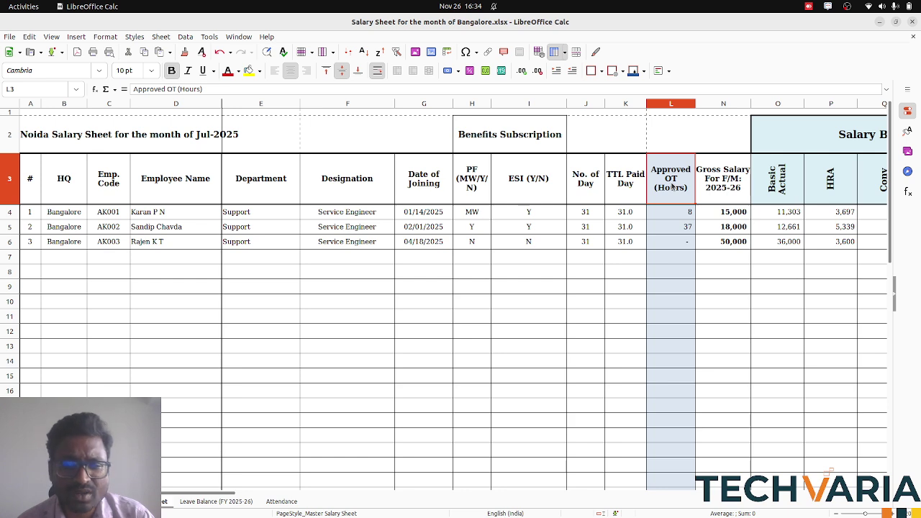
key("ctrl+space")
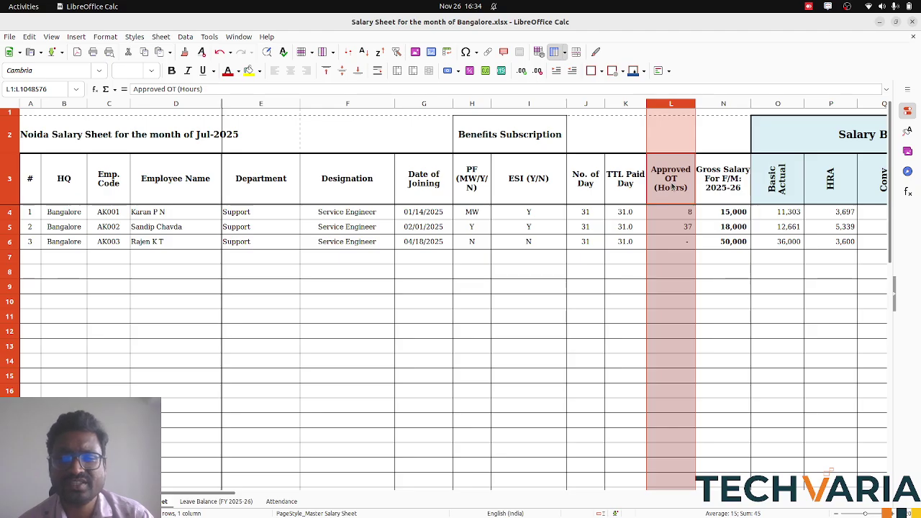
key("Right")
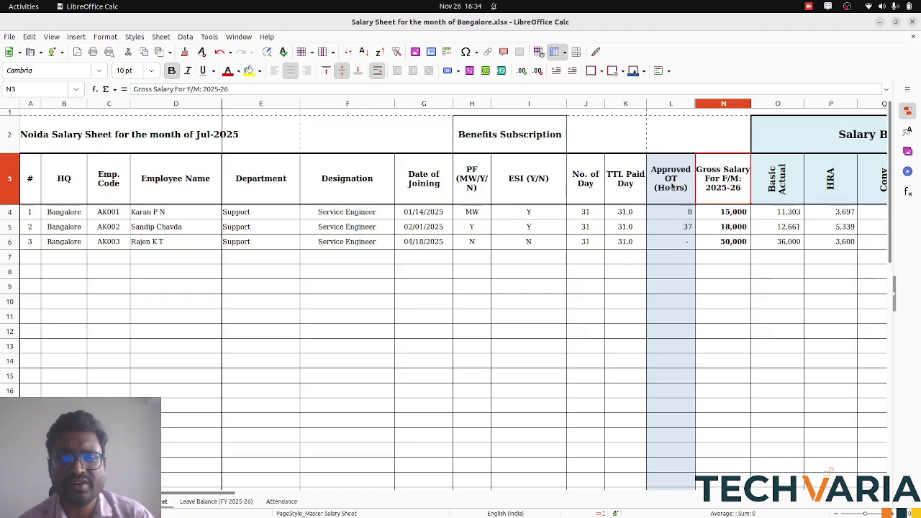
Step: Examine the Salary Breakup section from Basic Actual through HRA, Conv and Medical to the Gross Salary formula
key("Down")
key("Down")
key("Right")
key("Right")
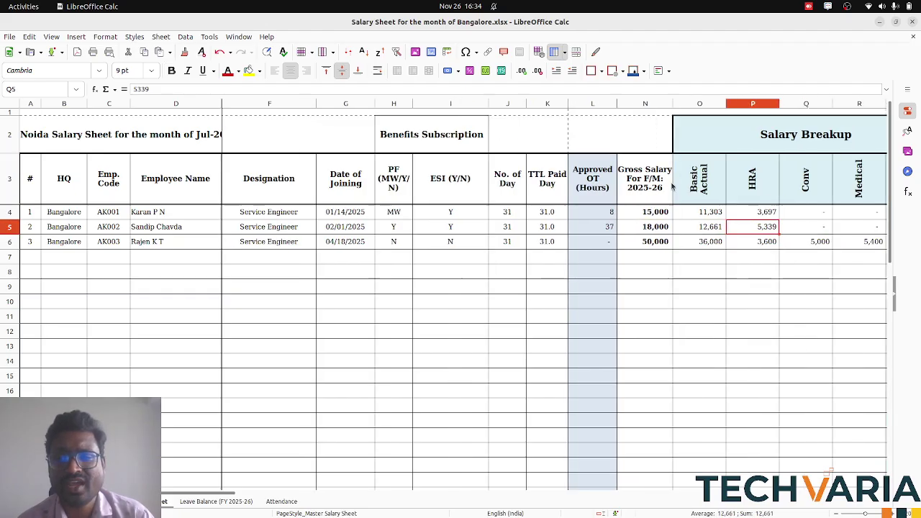
key("Right")
key("Right")
key("Right")
key("Right")
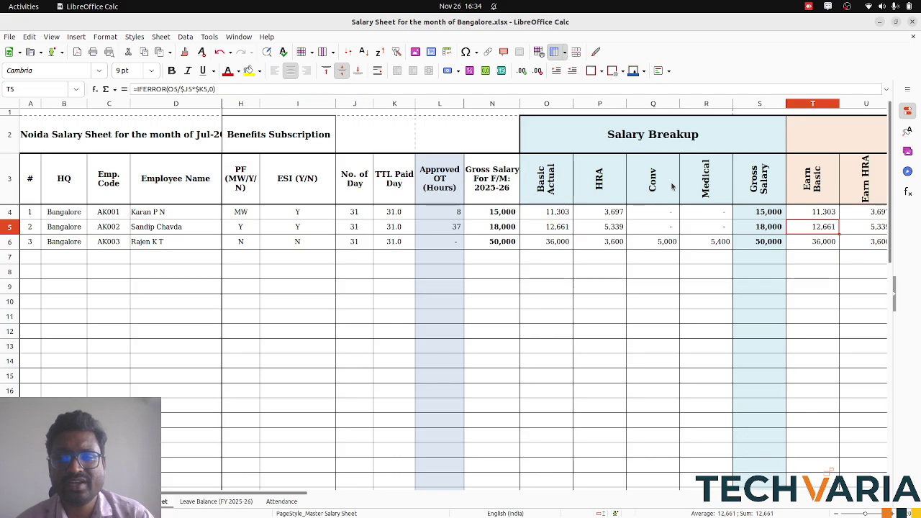
left_click_drag(618, 144, 597, 225)
left_click(557, 216)
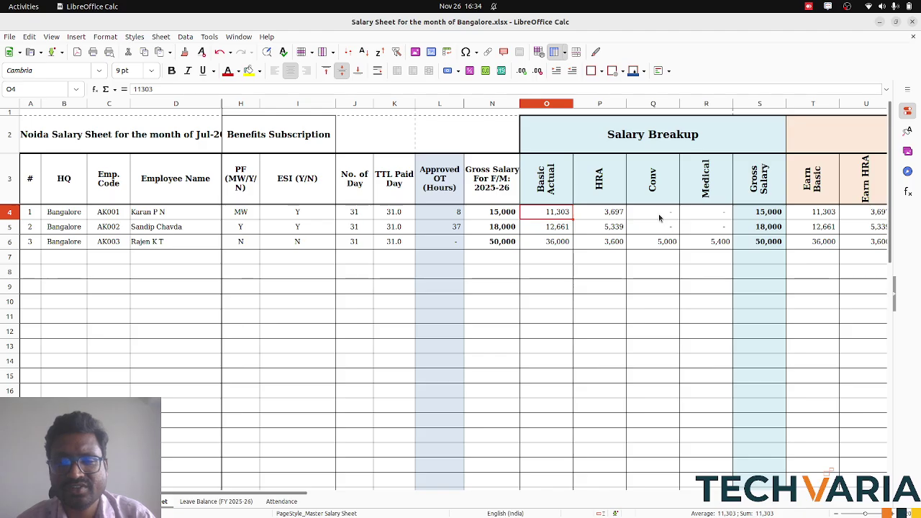
left_click(699, 216)
key("Right")
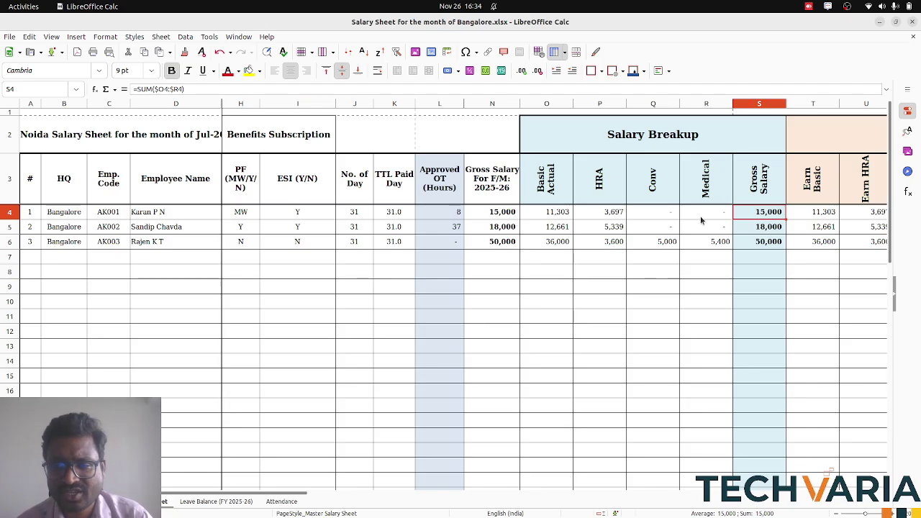
Step: Compare the Earn Basic formula with the day columns and review the Earning Salary components through Arrear
key("Right")
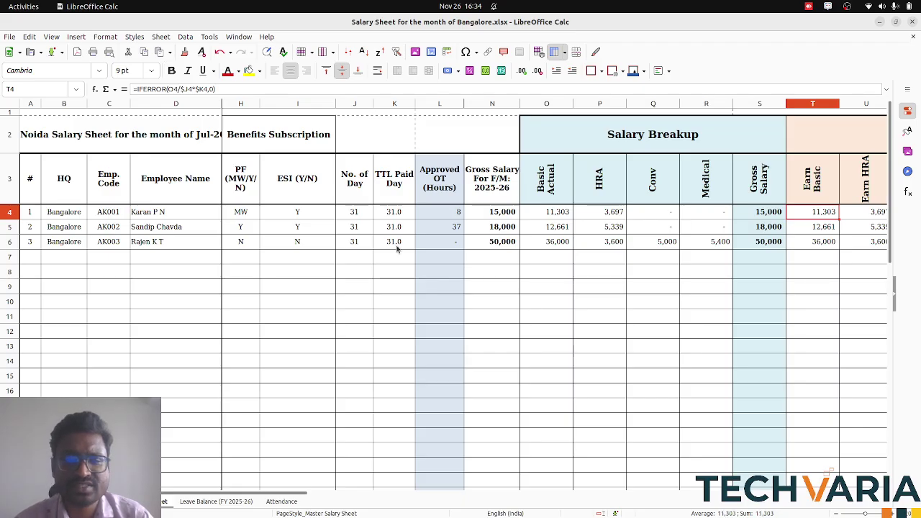
left_click_drag(354, 211, 386, 237)
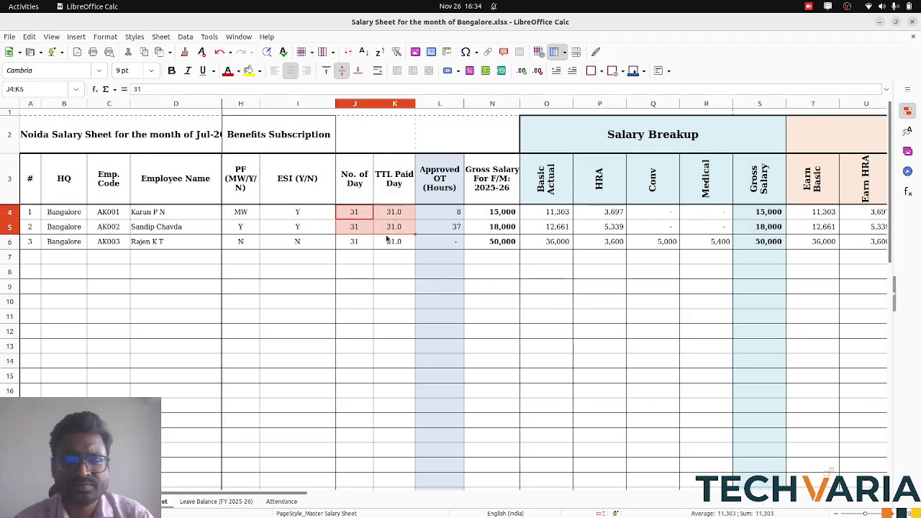
left_click(829, 215)
scroll(829, 215, "right", 1)
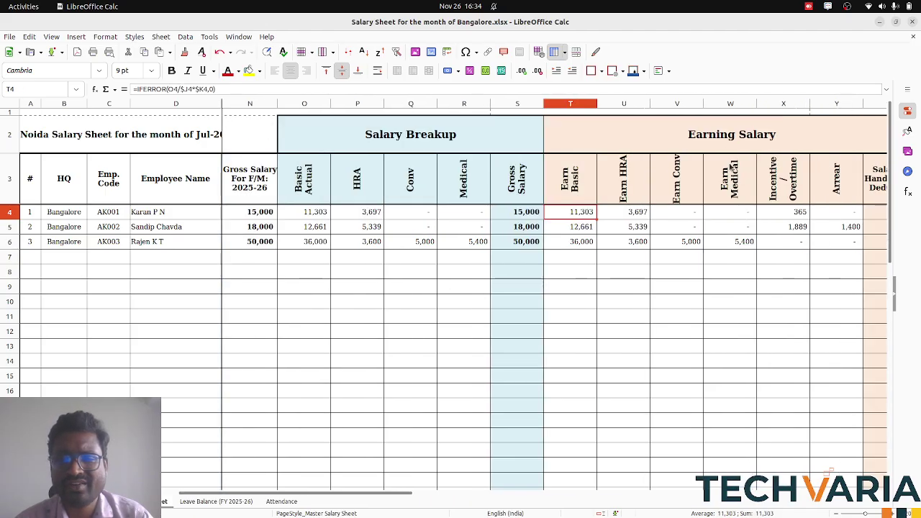
left_click_drag(722, 142, 728, 218)
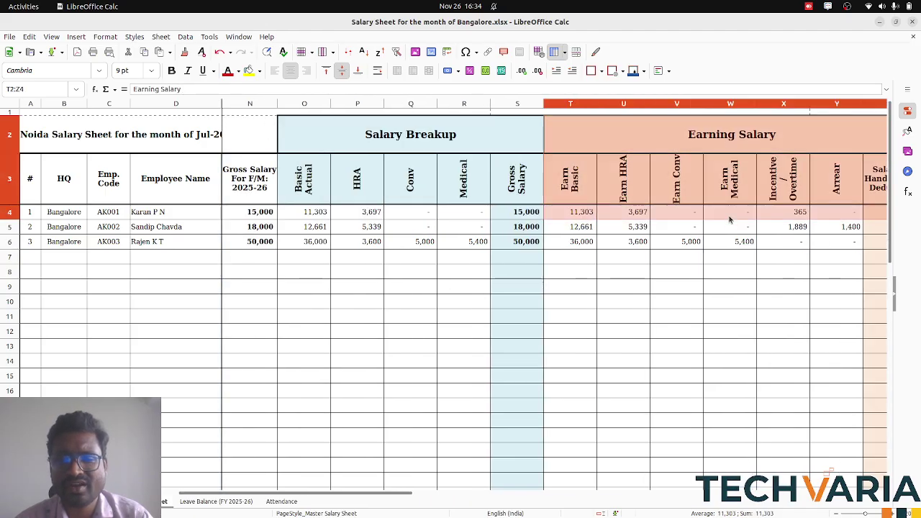
left_click(578, 187)
left_click(620, 194)
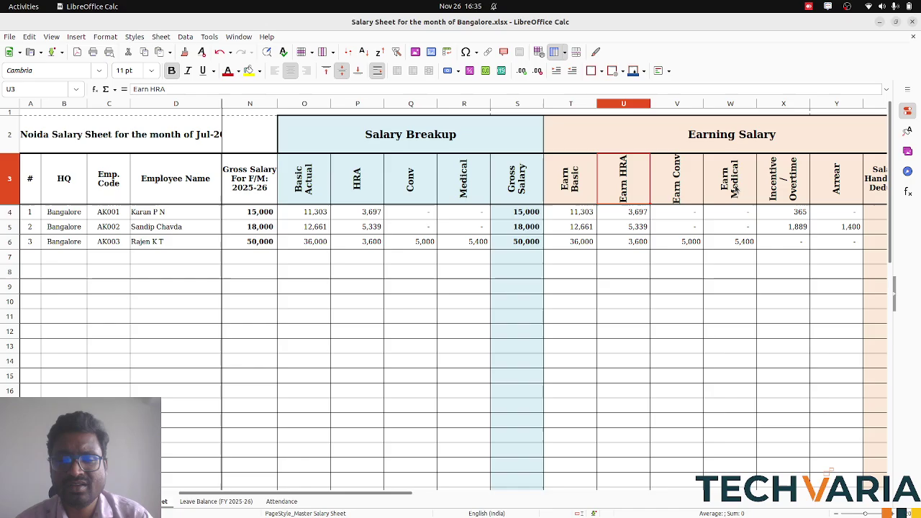
left_click(833, 214)
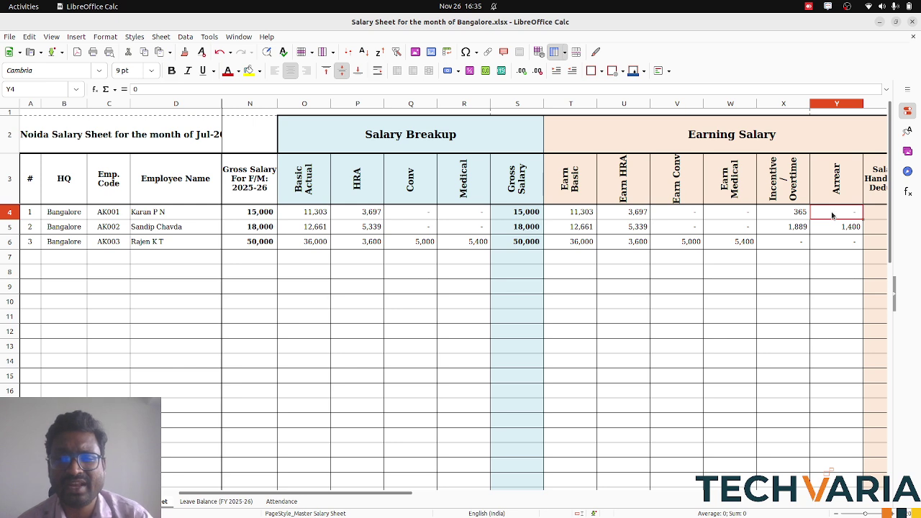
Step: Inspect the Salary In Hand Before Deduction formula and amounts for all three employees
scroll(832, 216, "right", 1)
left_click(832, 213)
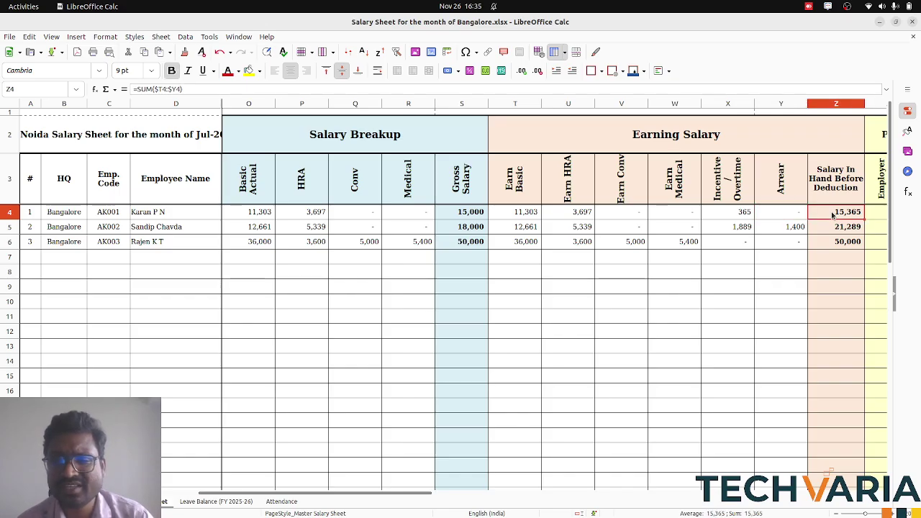
key("shift+Down")
key("shift+Down")
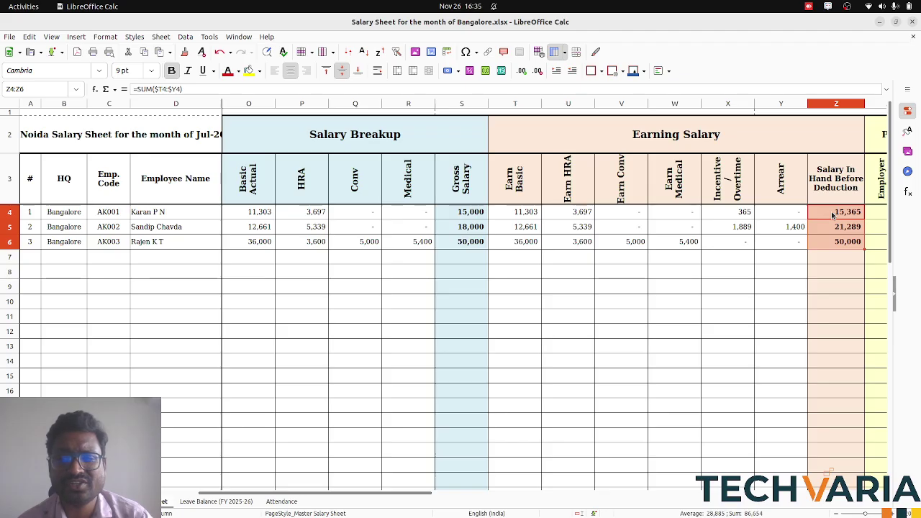
Step: Examine the employer and employee contribution formulas in the PF Deduction section
scroll(832, 213, "right", 1)
left_click(832, 214)
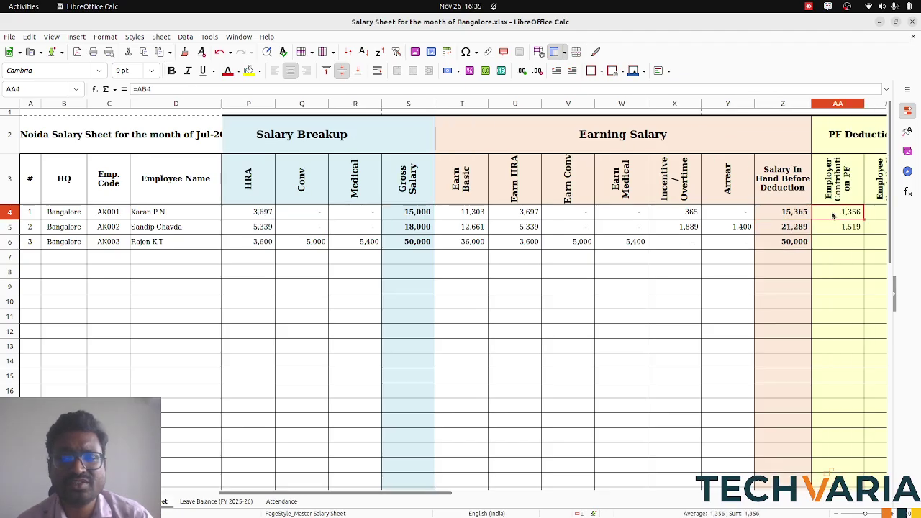
key("shift+Down")
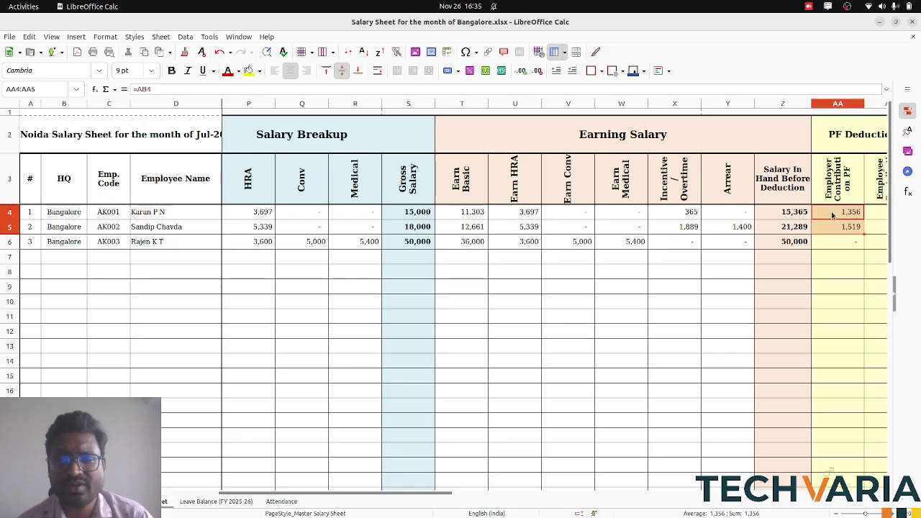
key("Down")
key("Down")
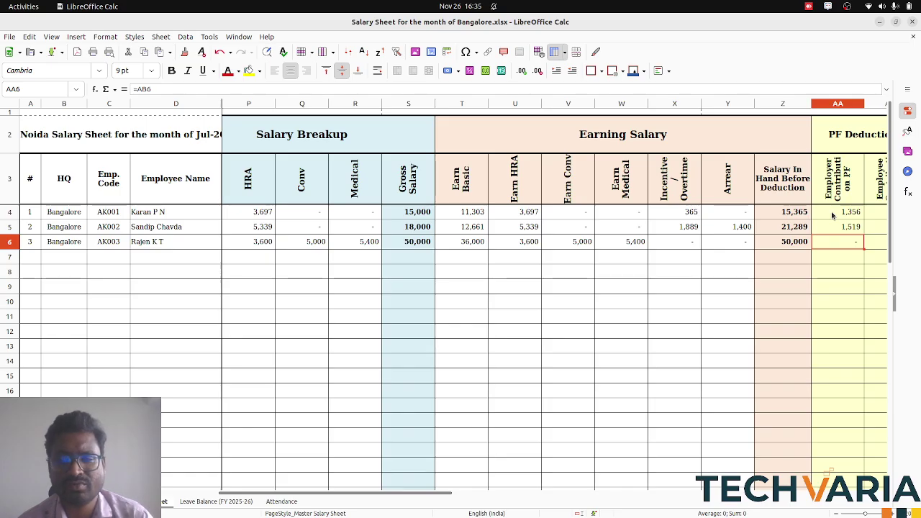
key("Up")
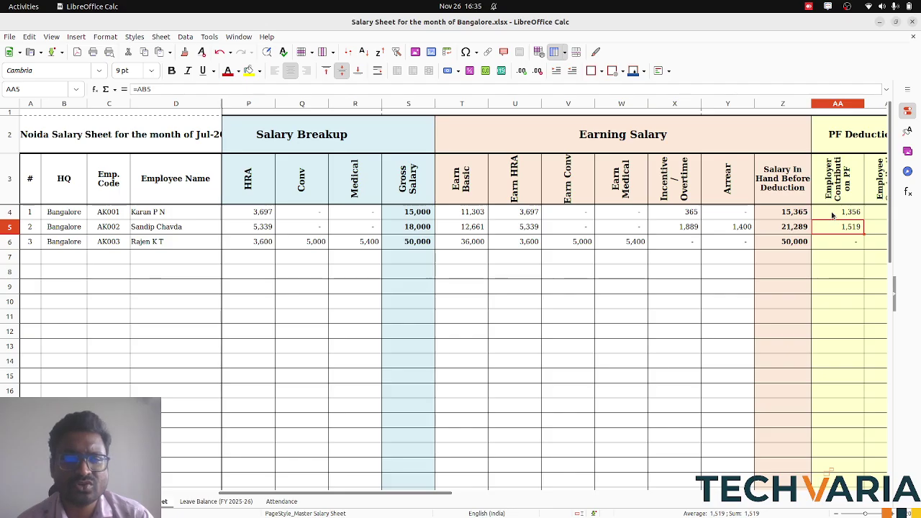
key("Right")
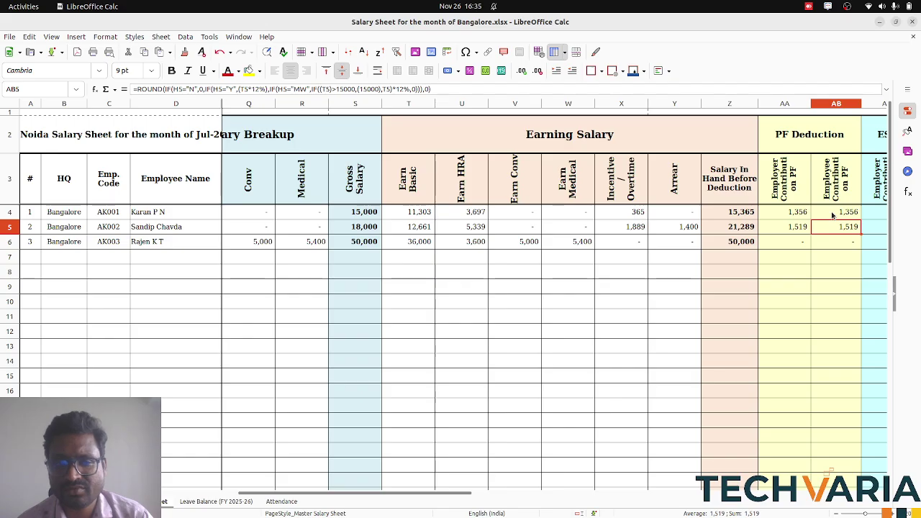
Step: Inspect the employer and employee ESI contribution formulas and the Total Deduction formula for the second employee
scroll(832, 215, "right", 1)
key("Right")
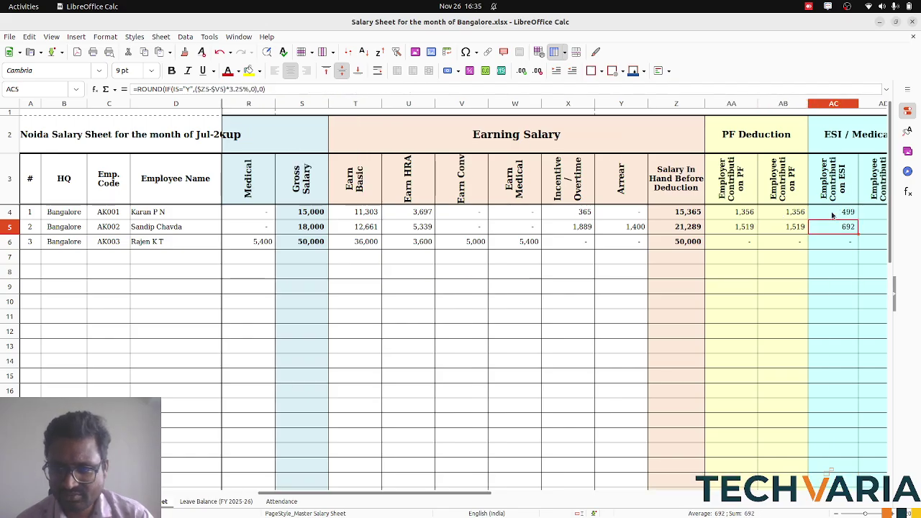
key("Right")
key("Left")
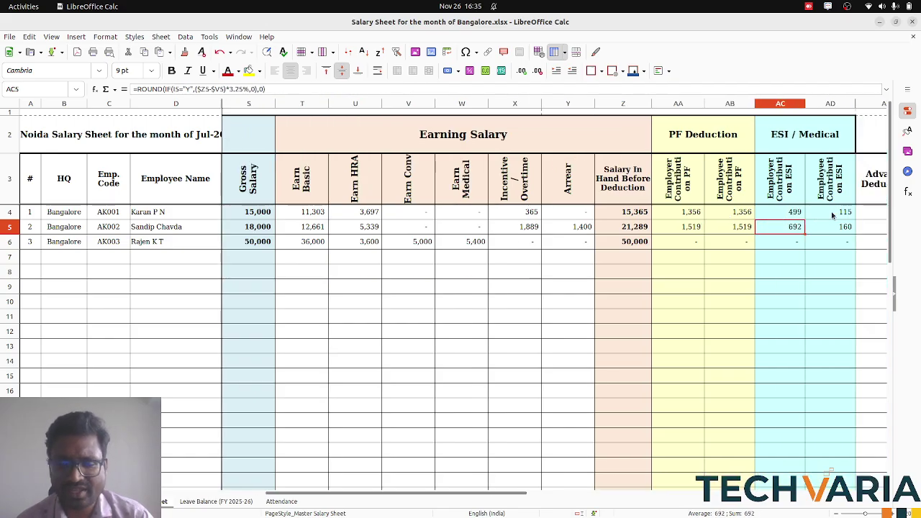
key("Right")
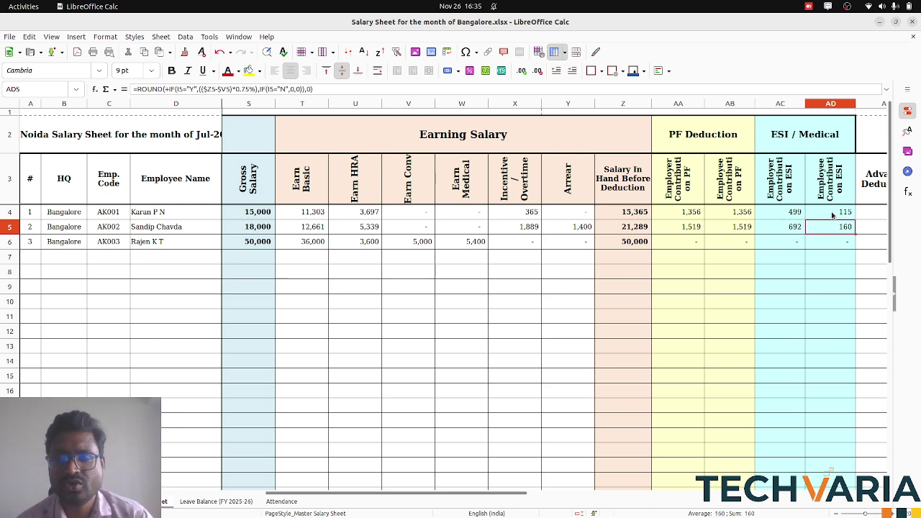
key("Right")
key("Right")
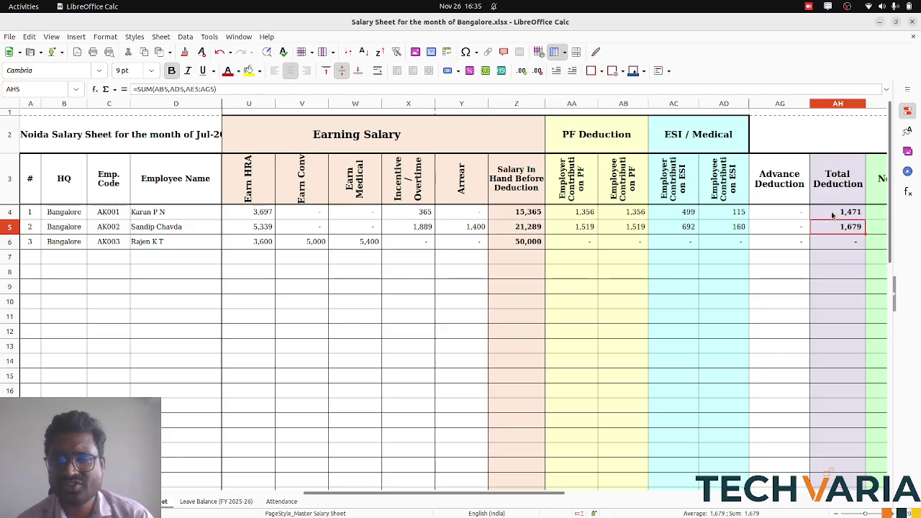
Step: Inspect the Net Pay formula for the second employee and the Total Deduction formula for the first employee
key("Right")
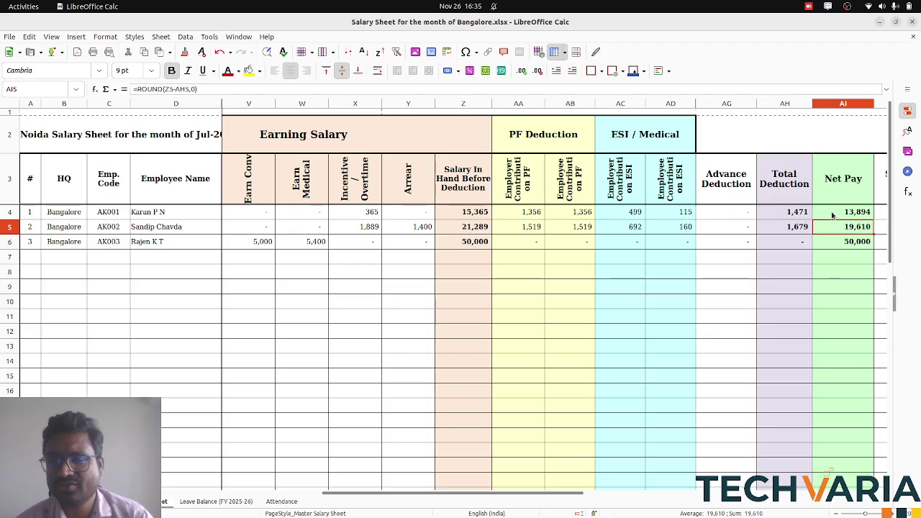
left_click(797, 216)
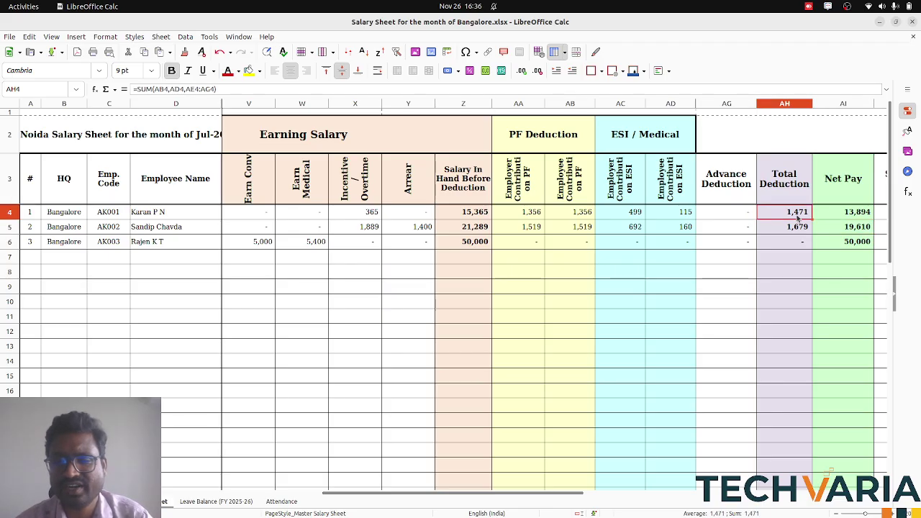
key("F2")
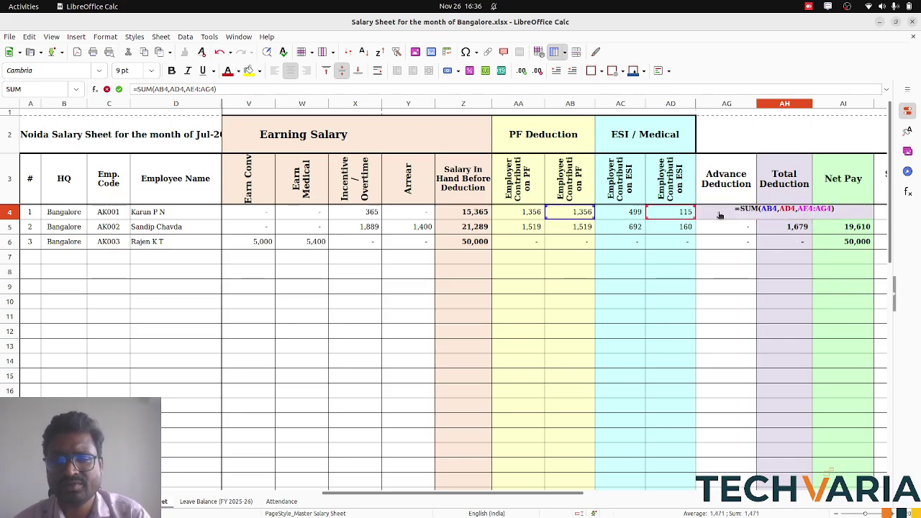
key("Escape")
Step: Trace the first employee's PF and ESI contributions through Total Deduction to the Net Pay formula
left_click(566, 200)
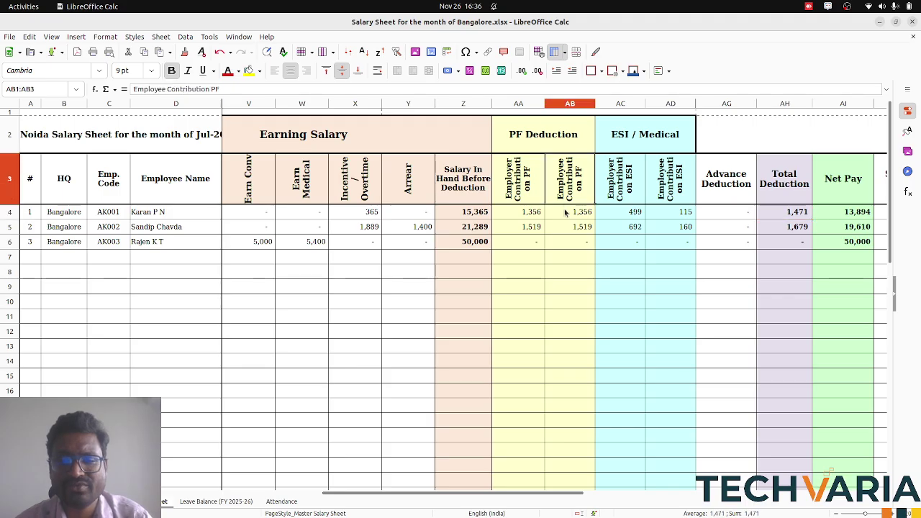
left_click_drag(565, 213, 565, 213)
left_click_drag(669, 188, 673, 214)
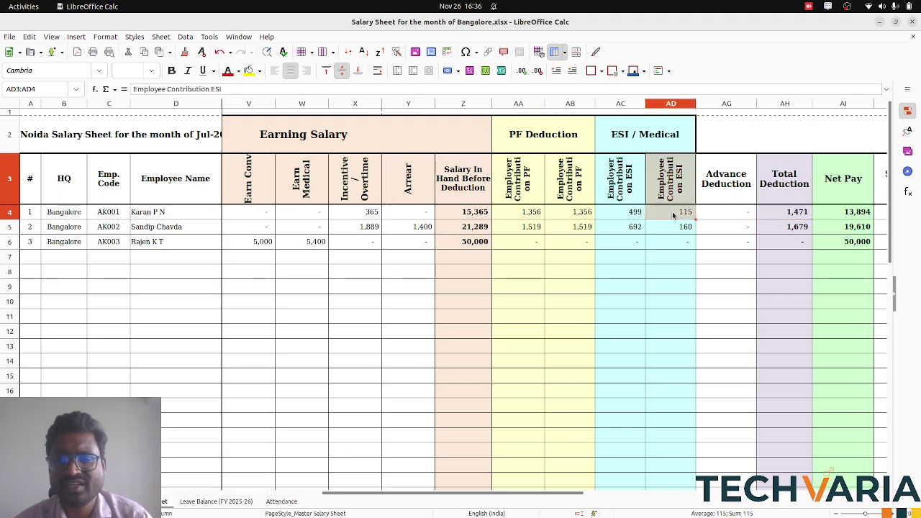
left_click(612, 188)
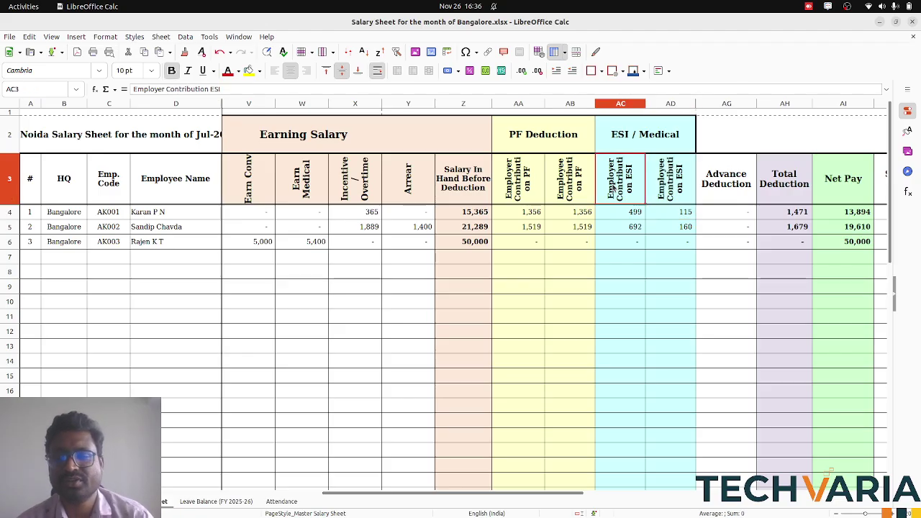
left_click(785, 215)
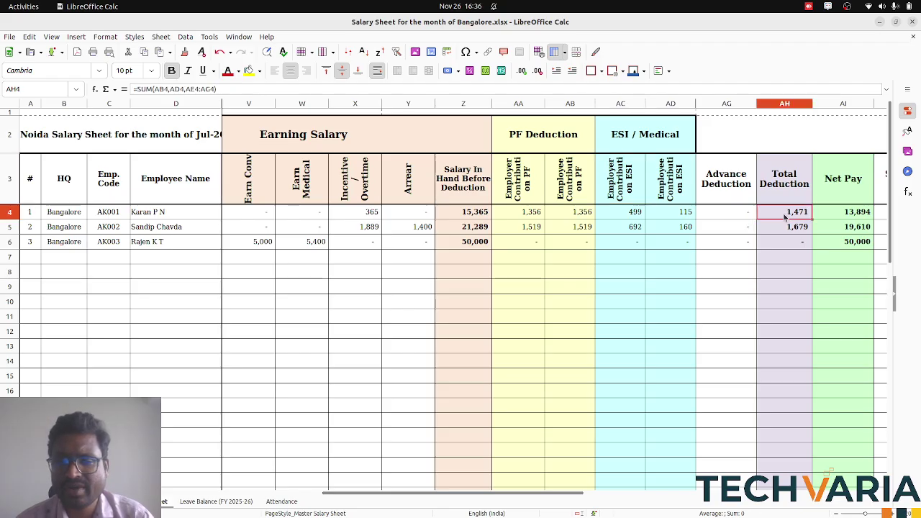
left_click(855, 215)
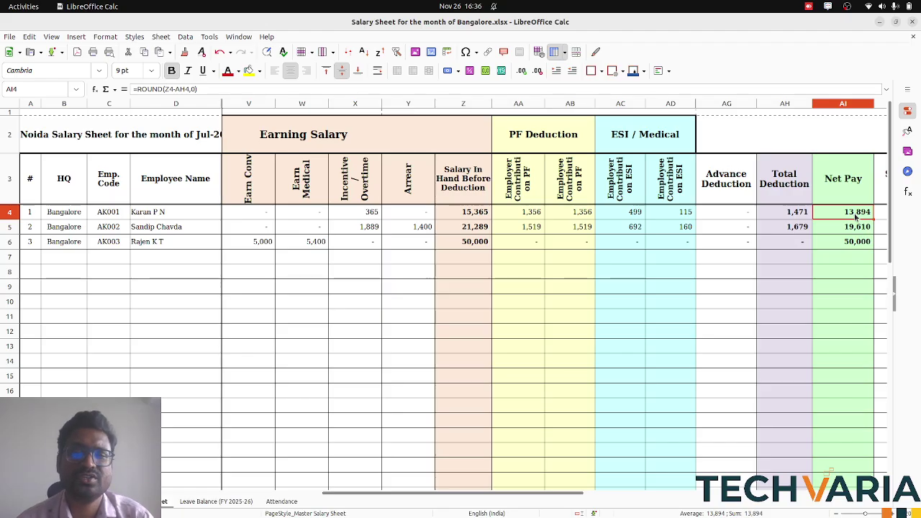
Step: Review the Salary Breakup columns from Basic Actual through HRA, Conv and Medical to Gross Salary
scroll(854, 215, "left", 6)
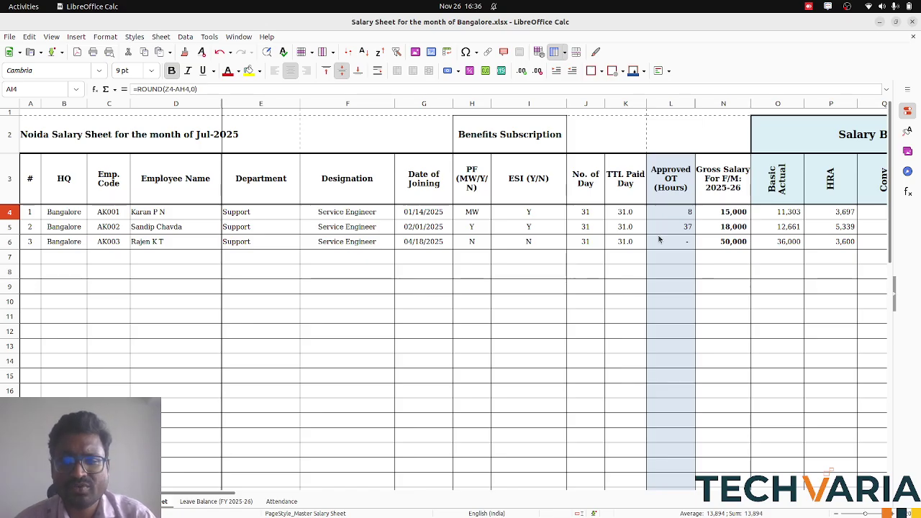
left_click(774, 190)
key("Right")
key("Right")
key("Right")
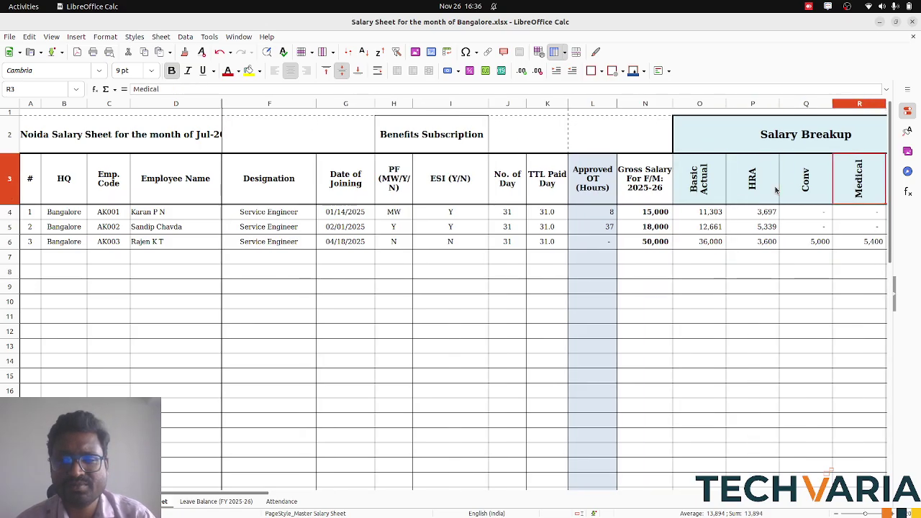
key("Right")
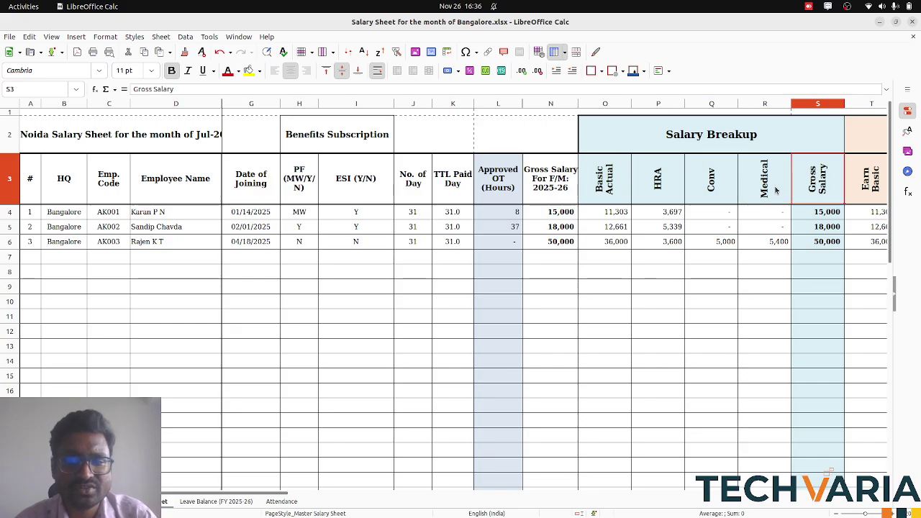
Step: Switch to Odoo Payroll and open the running contract starting 01/14/2025 to review its salary information
key("alt+Tab")
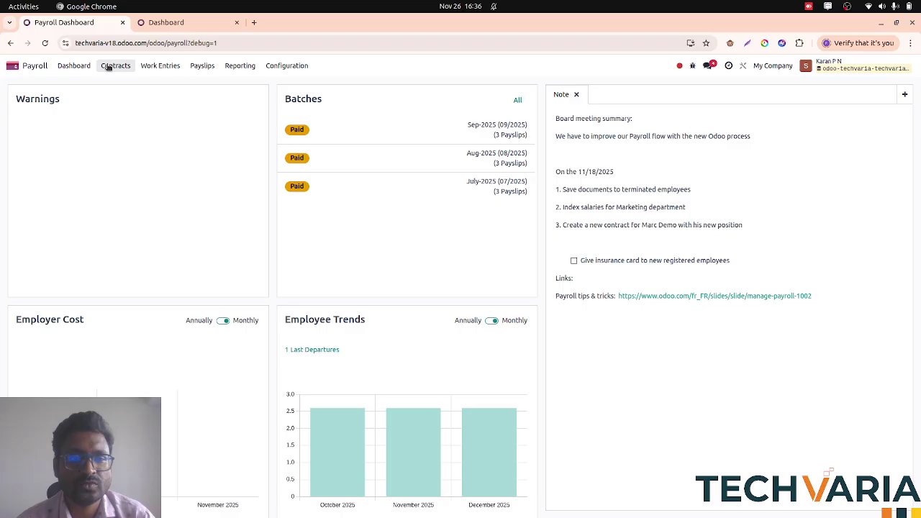
left_click(109, 65)
left_click(119, 84)
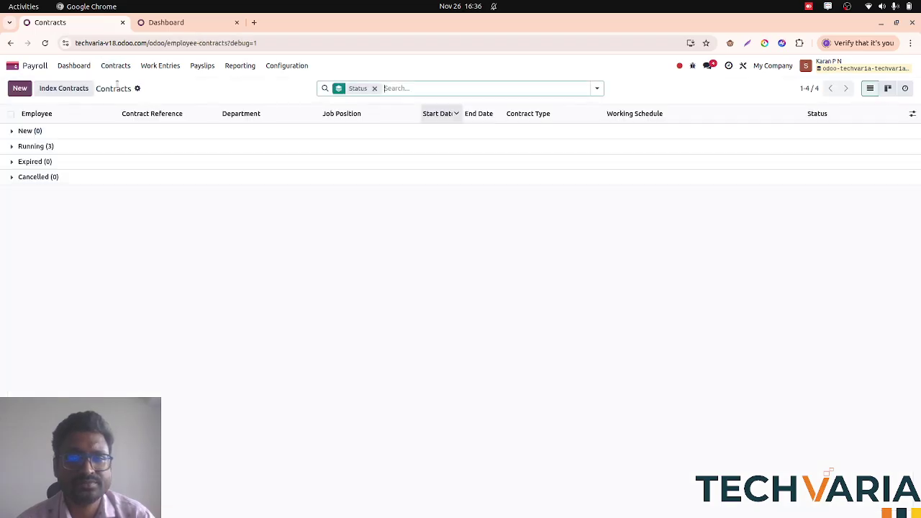
left_click(80, 146)
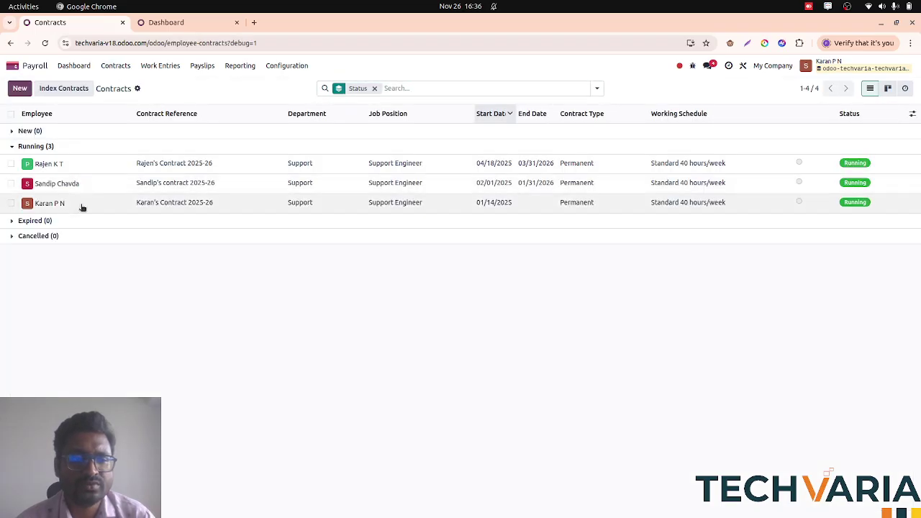
left_click(82, 207)
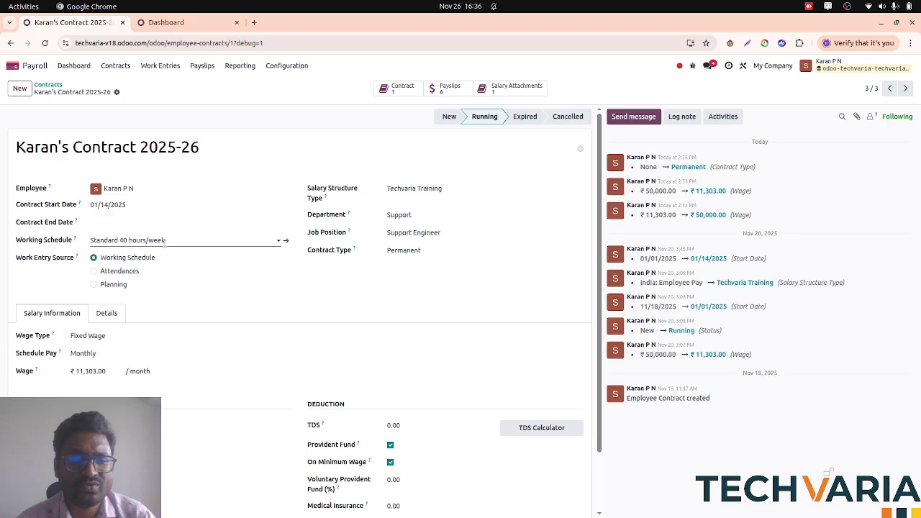
scroll(164, 242, "down", 1)
mouse_move(35, 298)
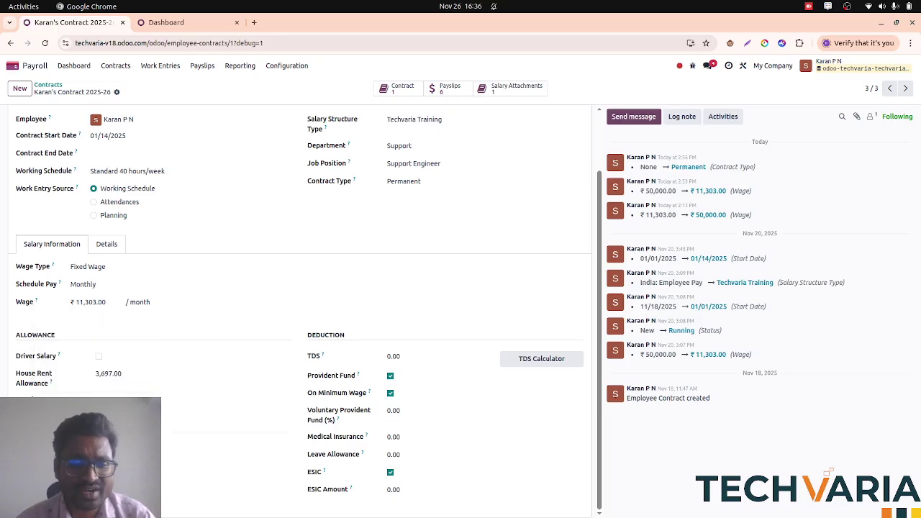
Step: Compare the contract's wage and allowances in Odoo with the Salary Breakup columns in the LibreOffice Calc salary sheet
key("alt+Tab")
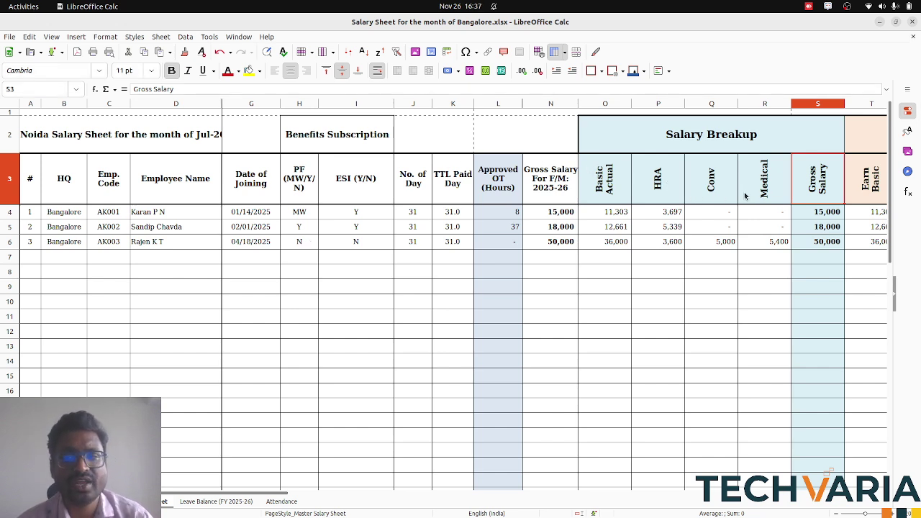
key("alt+Tab")
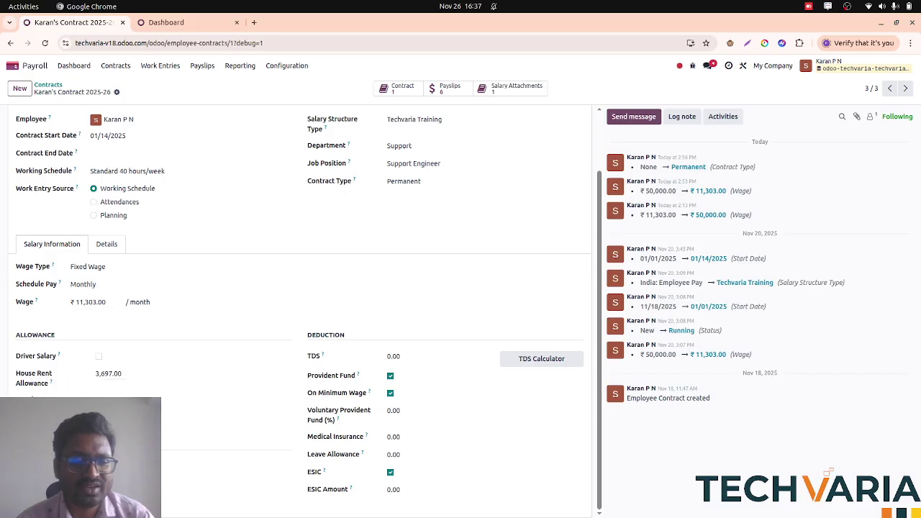
key("alt")
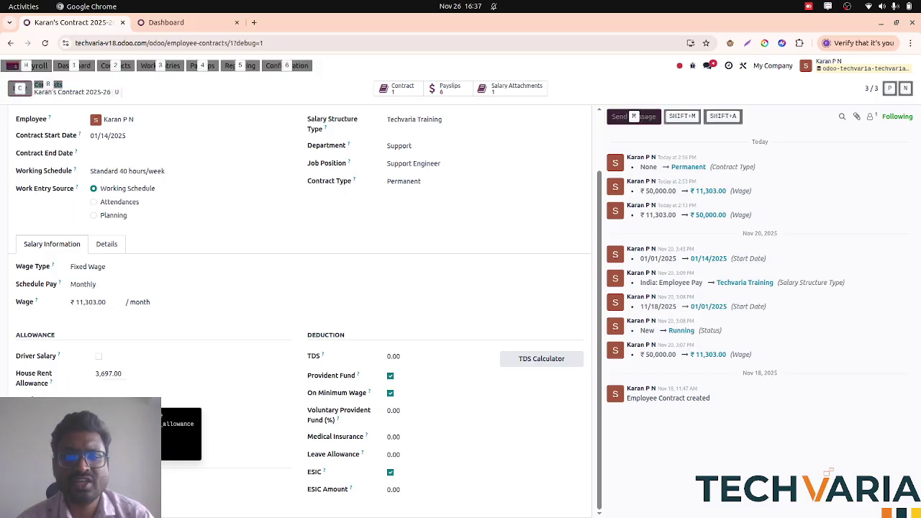
key("alt+Tab")
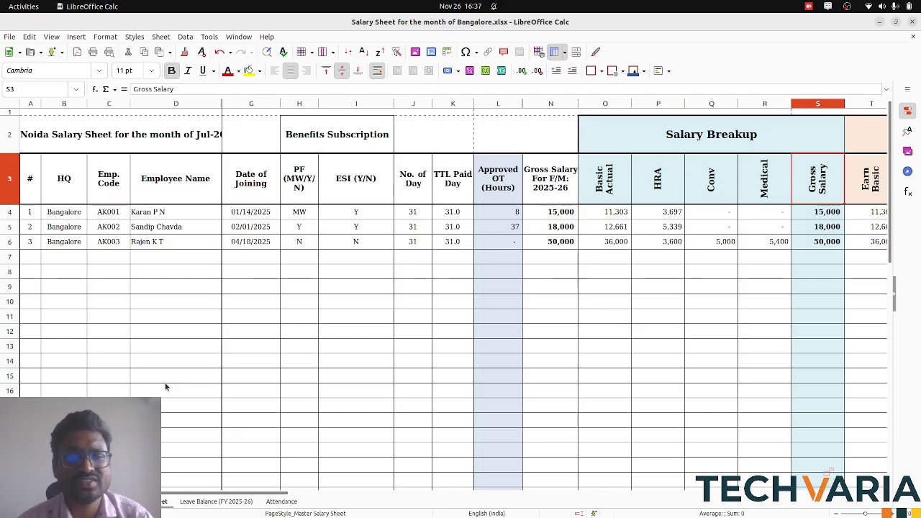
key("alt+Tab")
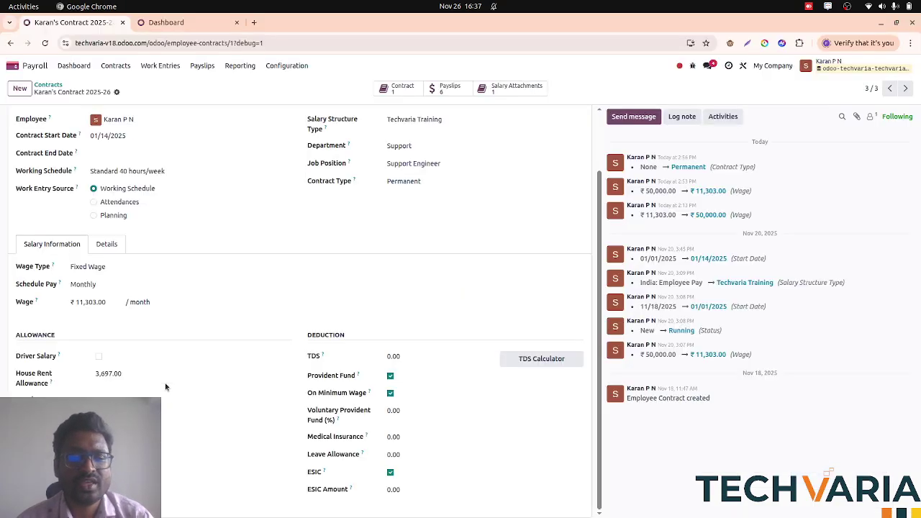
key("alt+Tab")
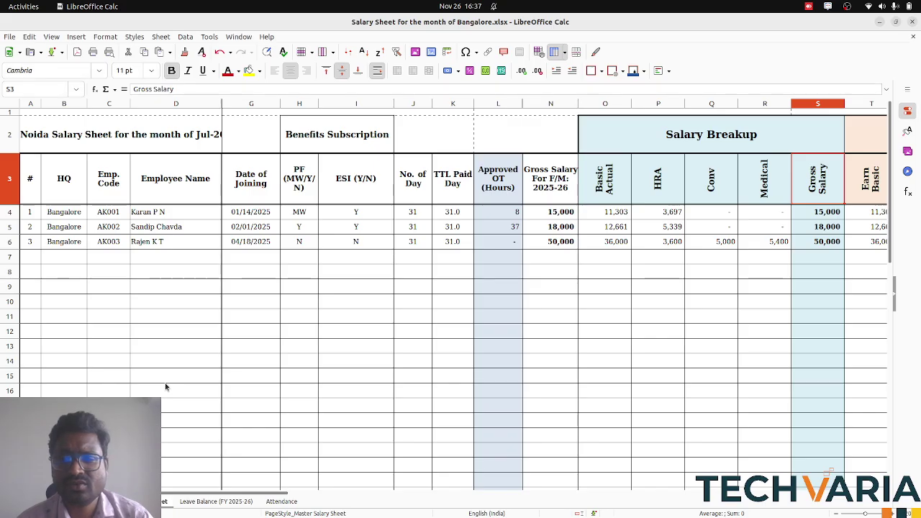
Step: Review the salary sheet headings from Earning Salary through PF Deduction to Employee Contribution on ESI
key("Right")
key("Right")
key("Right")
key("Right")
key("Right")
key("Right")
key("Right")
key("Right")
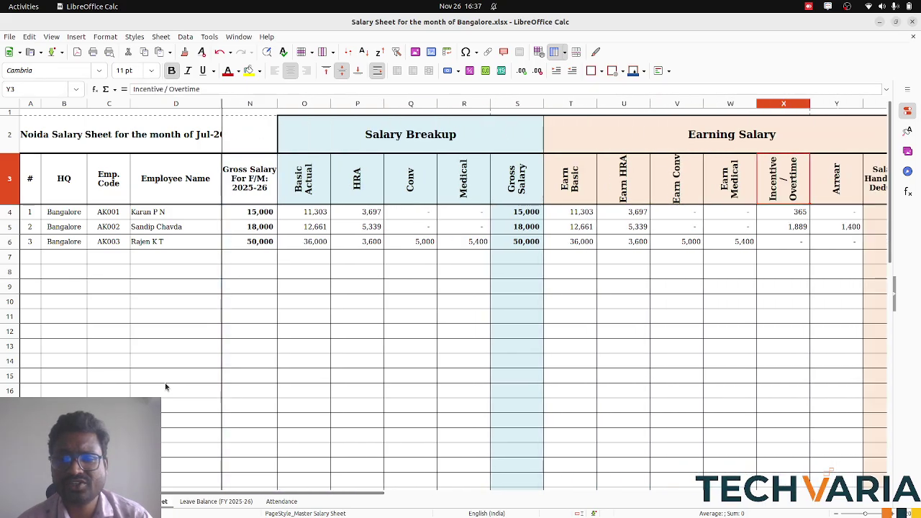
key("Right")
key("Right")
key("Right")
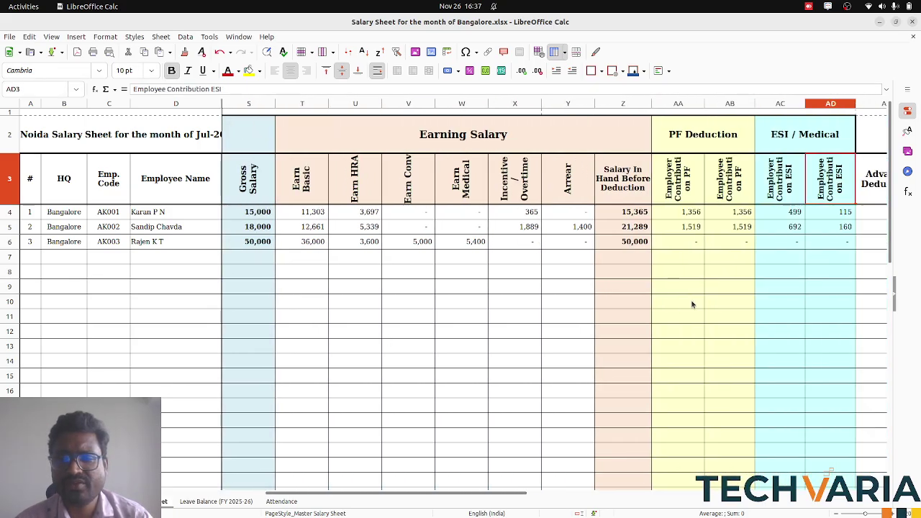
Step: Switch back to the Odoo contract and examine its Provident Fund and On Minimum Wage deduction options
key("alt+Tab")
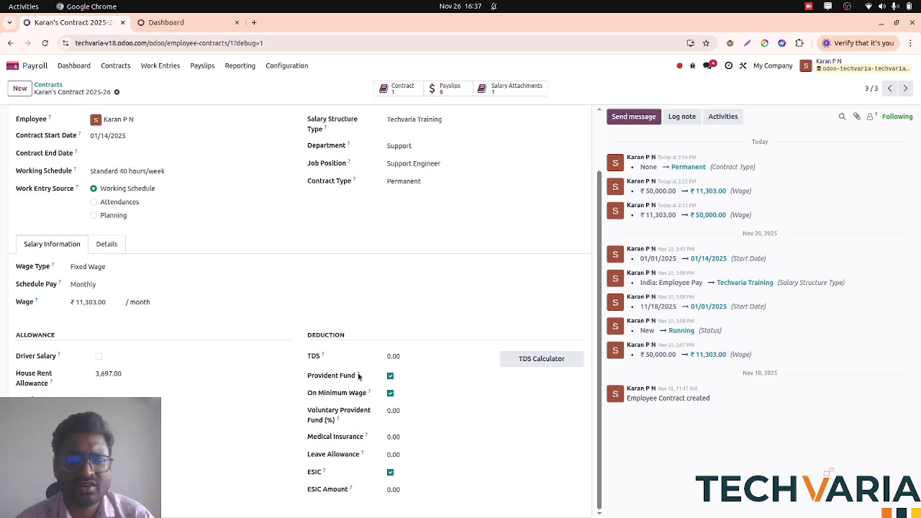
mouse_move(357, 375)
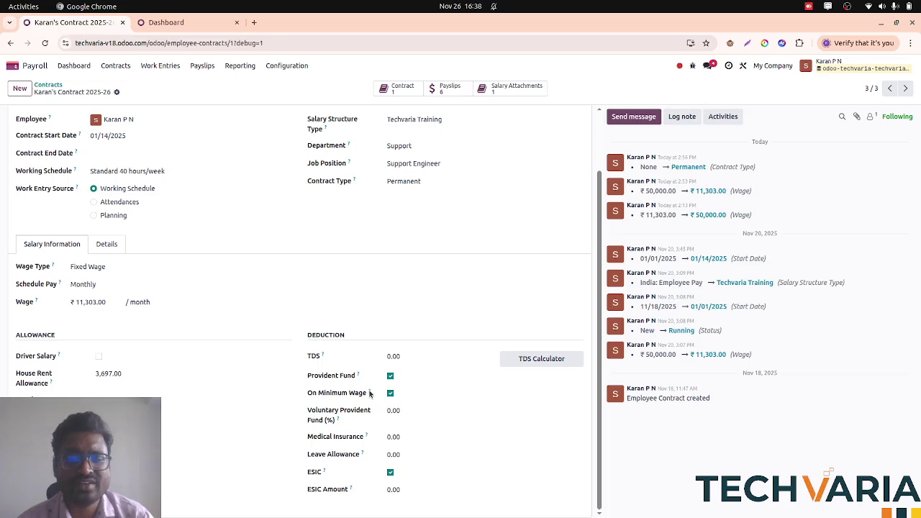
mouse_move(369, 393)
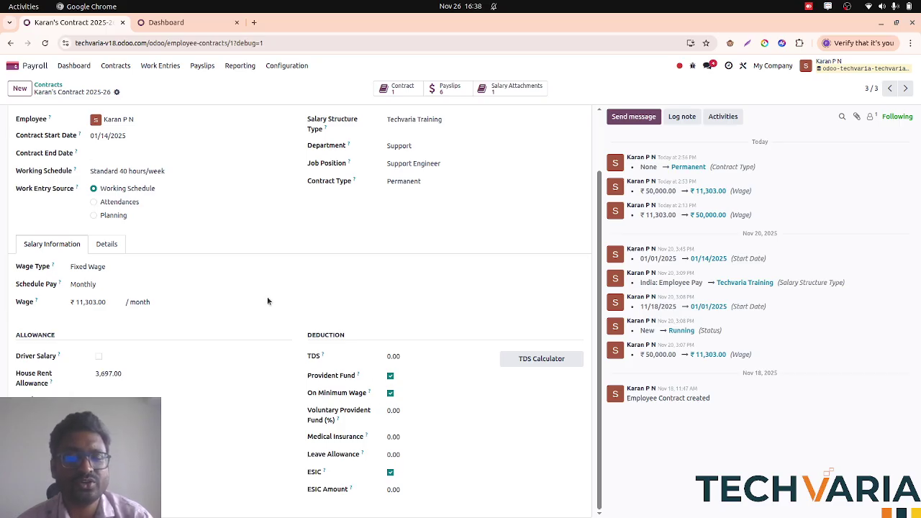
Step: Try the Provident Fund option on a blank new contract and return to the deductions of the contract starting 01/14/2025
key("alt+c")
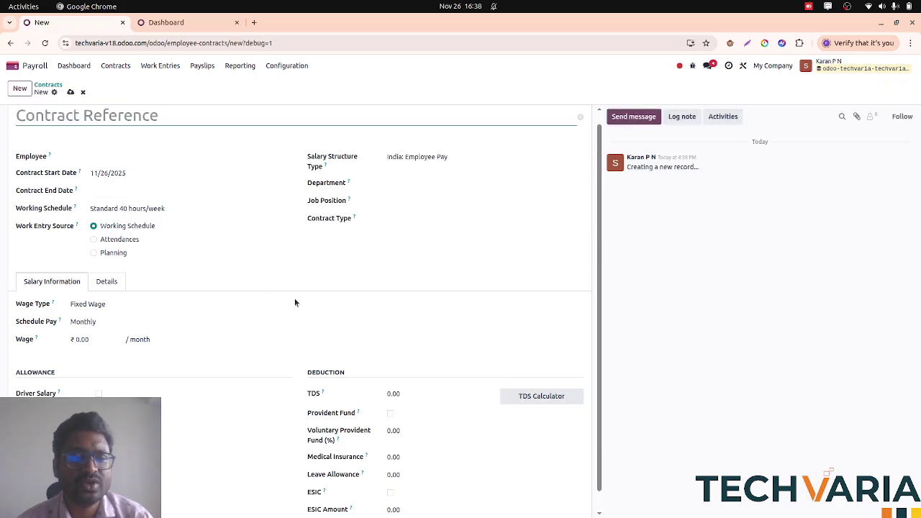
left_click(390, 413)
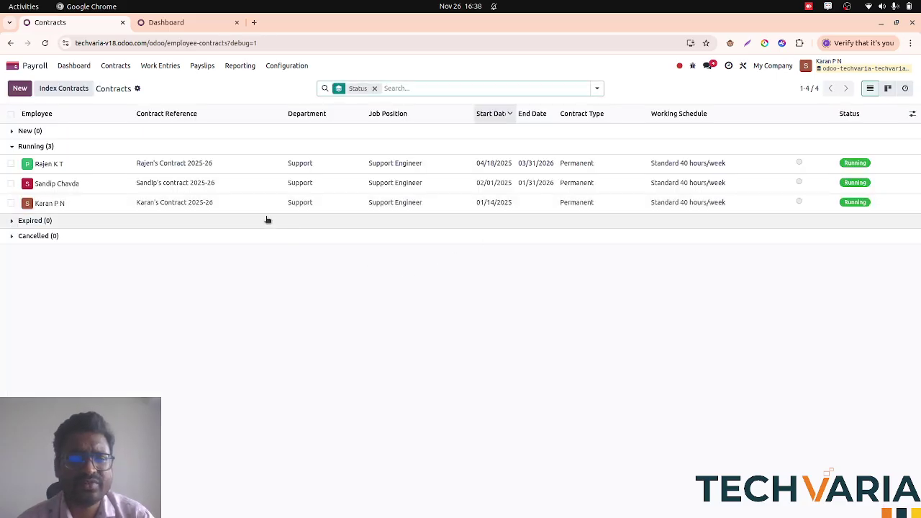
left_click(213, 202)
scroll(287, 335, "down", 3)
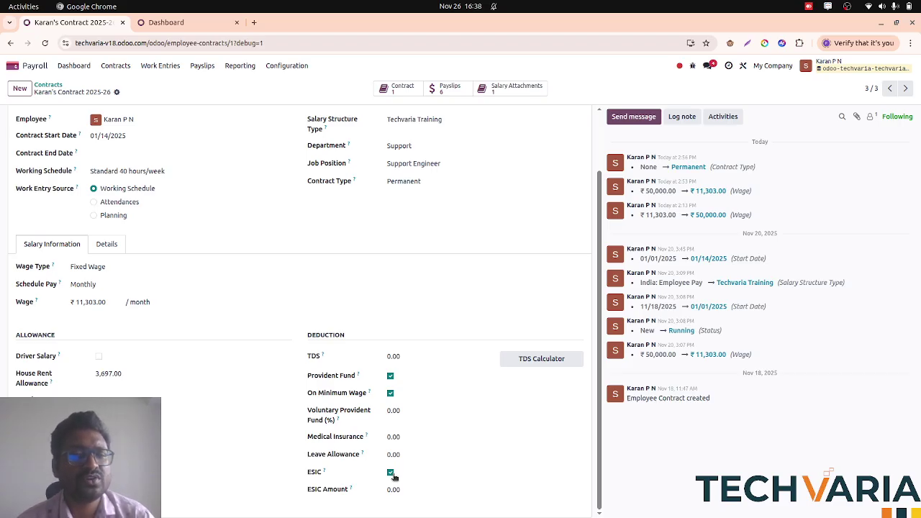
Step: Open the Salary Rule Parameters list and search the parameter names for "Pro"
left_click(286, 66)
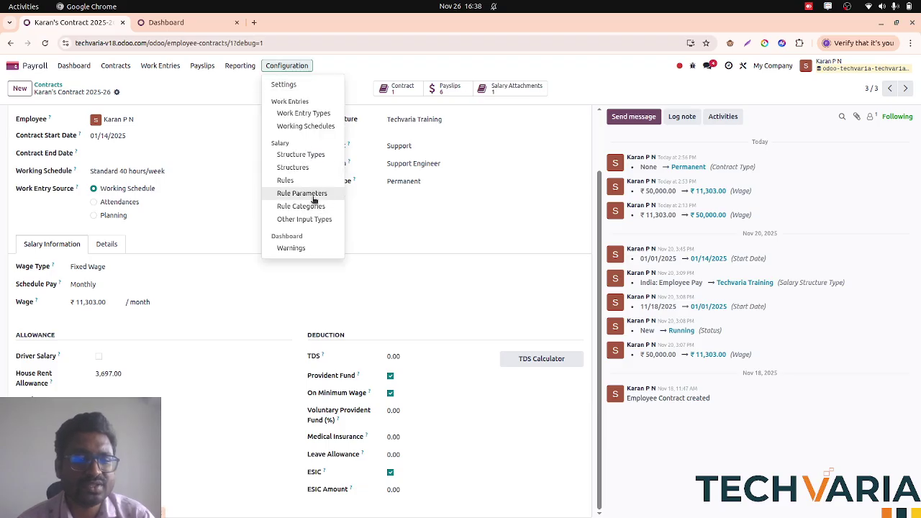
left_click(397, 263)
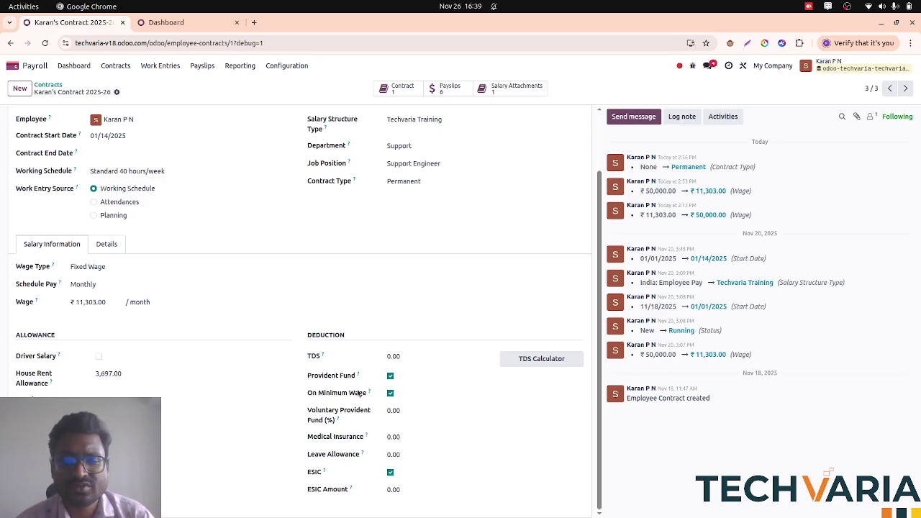
left_click(284, 68)
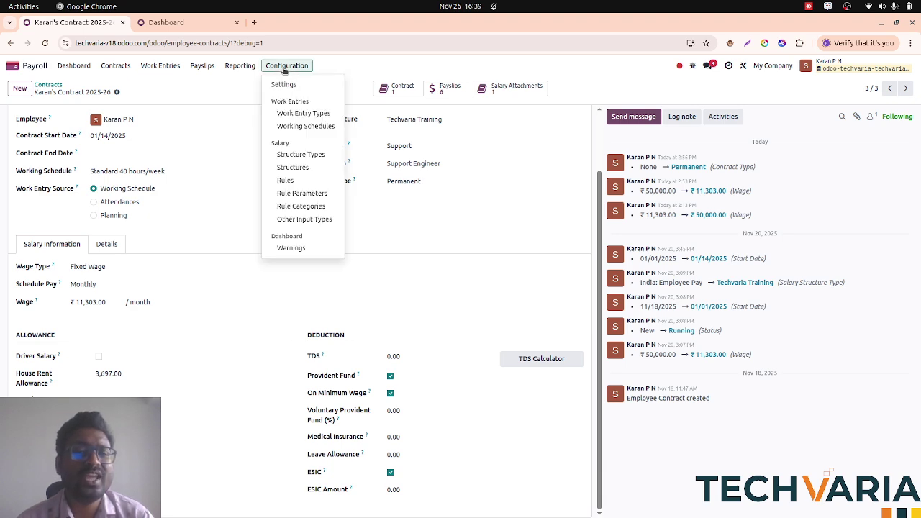
left_click(303, 194)
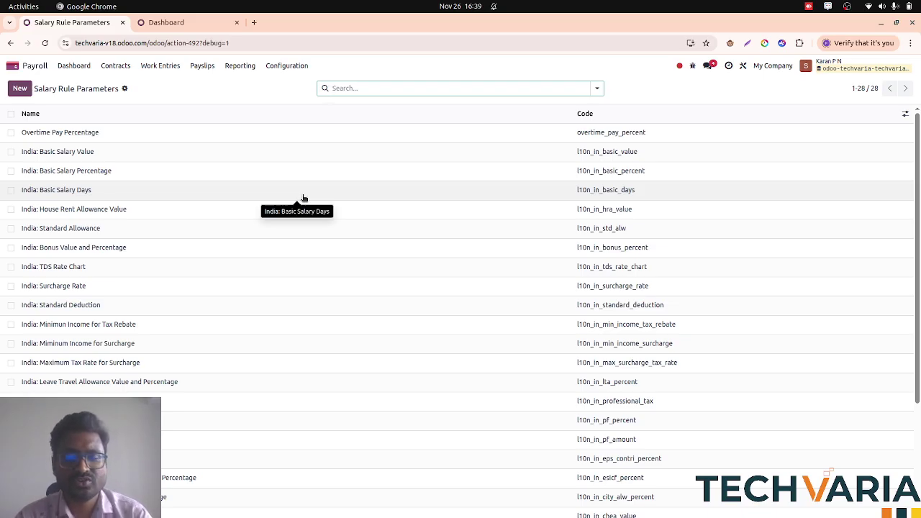
type("Prof")
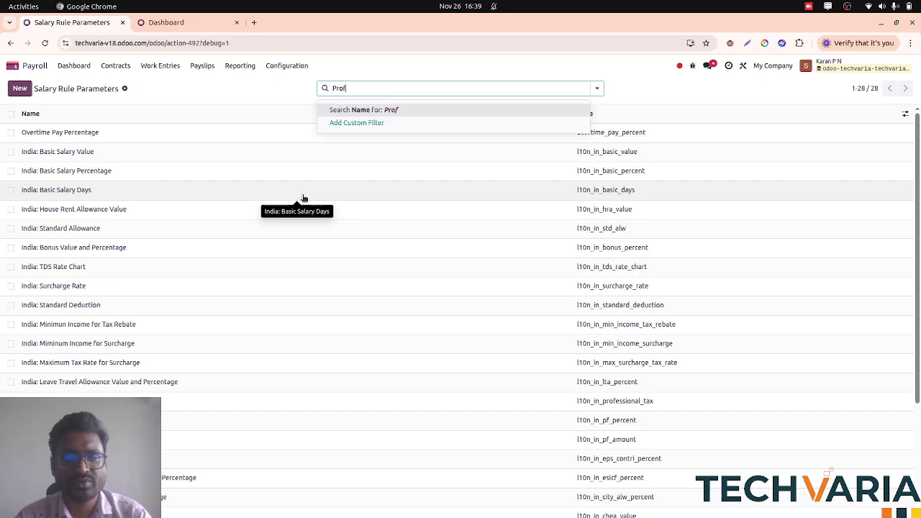
type("i")
key("Return")
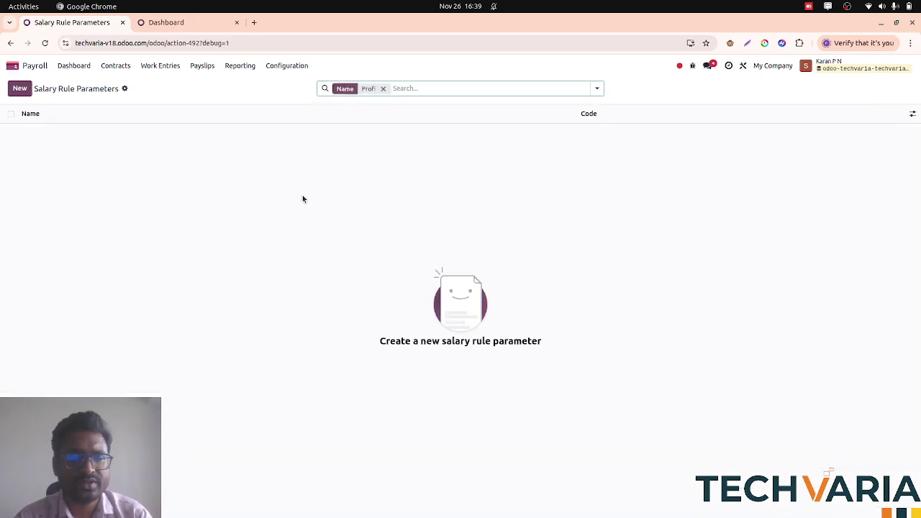
key("BackSpace")
type("Pro")
key("Return")
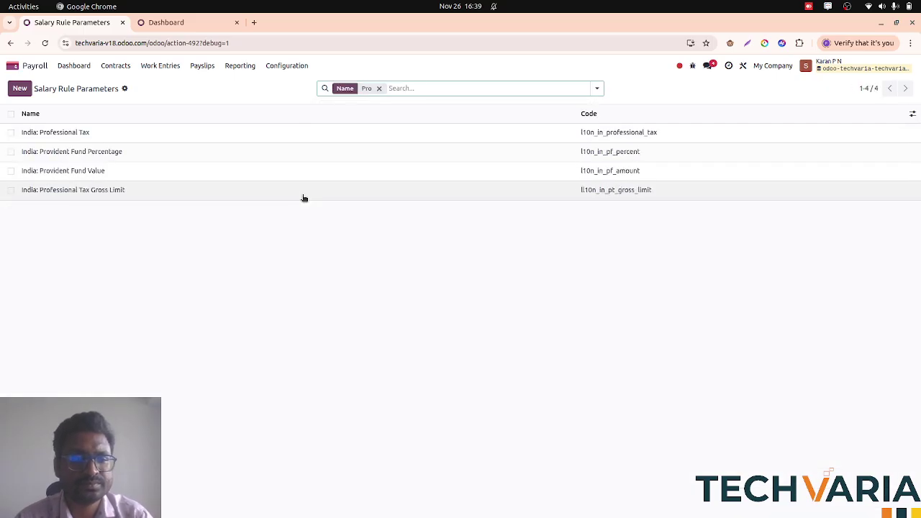
Step: Examine the India: Provident Fund Percentage parameter, try adding a version line, discard it and return to the parameter list
left_click(190, 161)
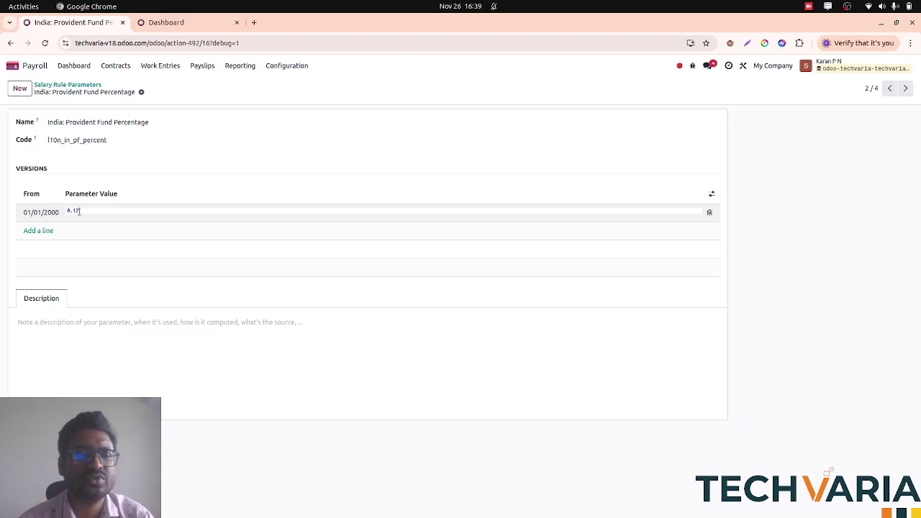
left_click(35, 231)
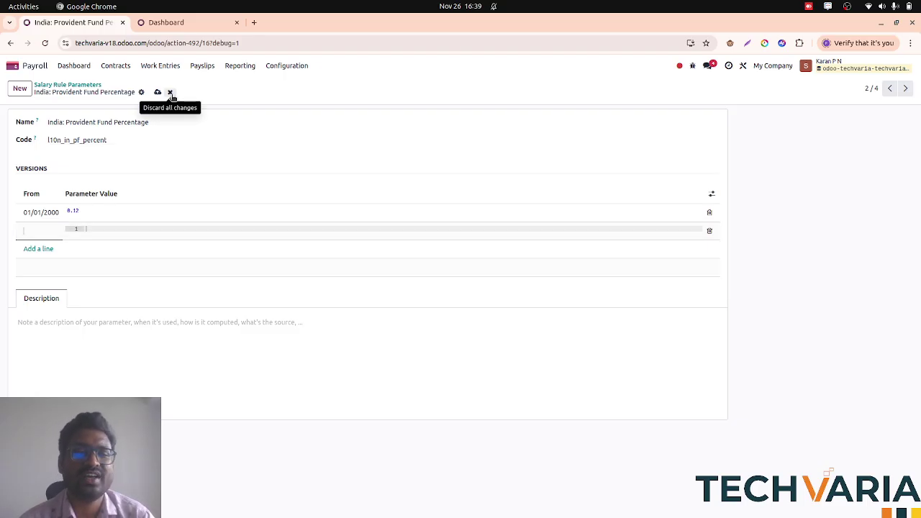
left_click(170, 94)
left_click(90, 86)
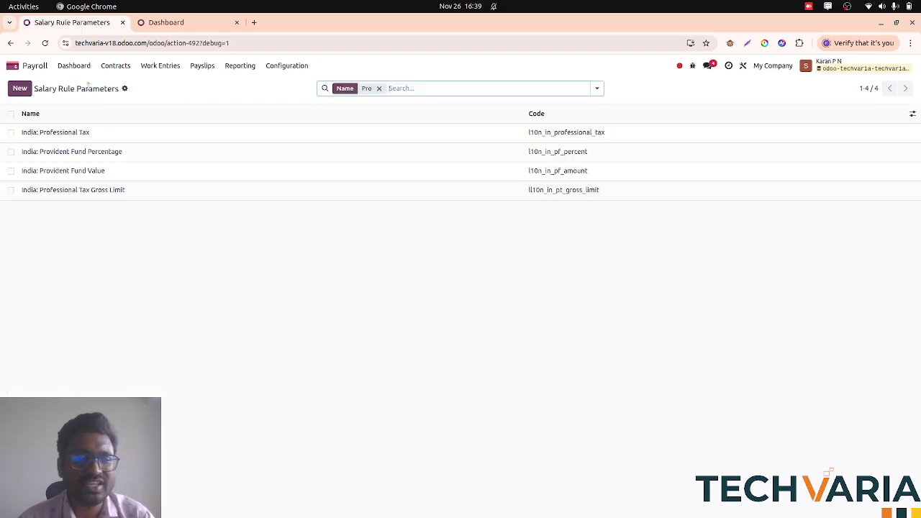
Step: Replace the parameter search with the name "Insu"
key("BackSpace")
type("E")
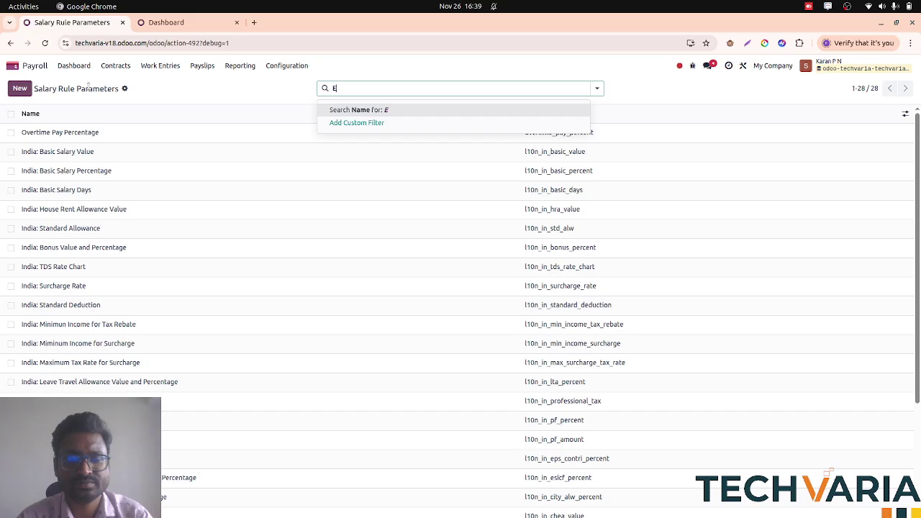
key("BackSpace")
type("Insu")
key("Return")
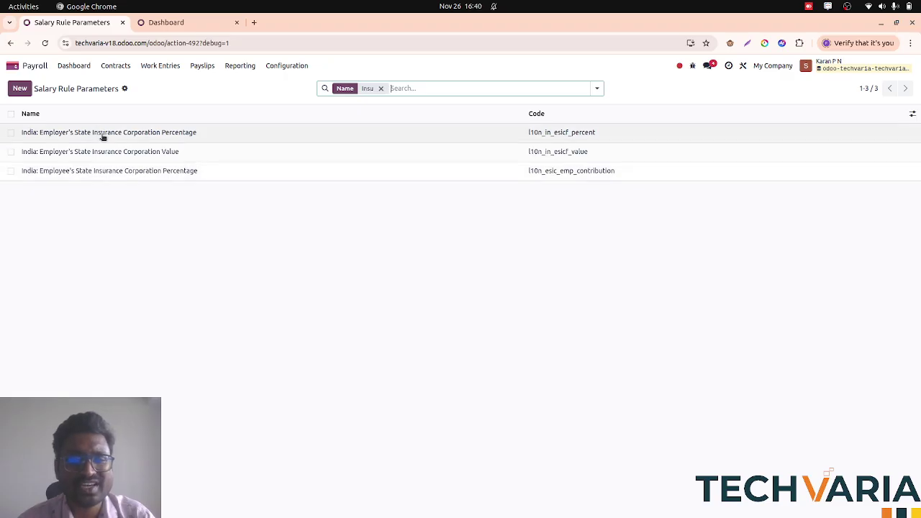
Step: Examine the Employee's and Employer's State Insurance Corporation Percentage parameters and return to the parameter list
left_click(115, 173)
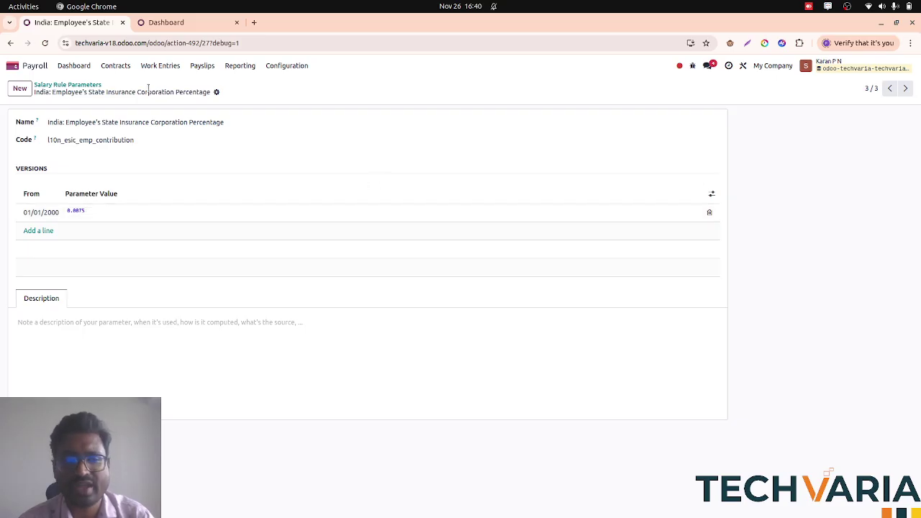
left_click(86, 85)
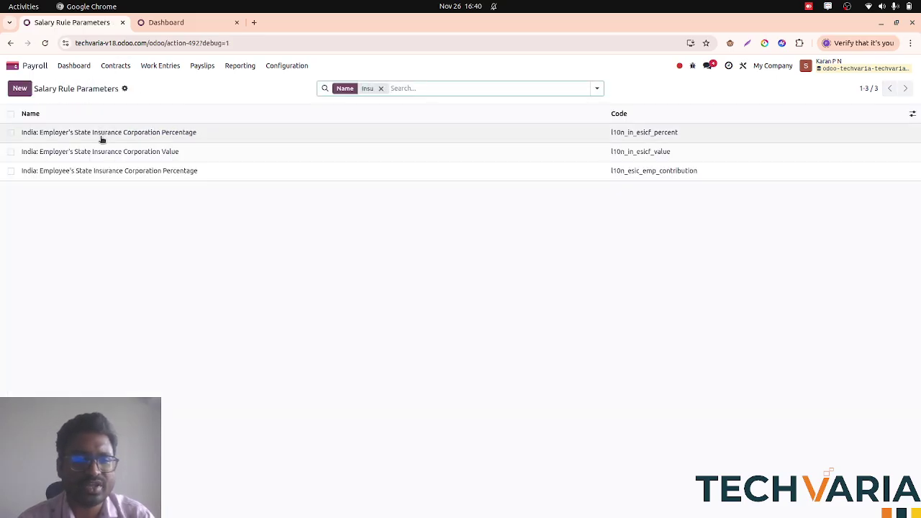
left_click(103, 137)
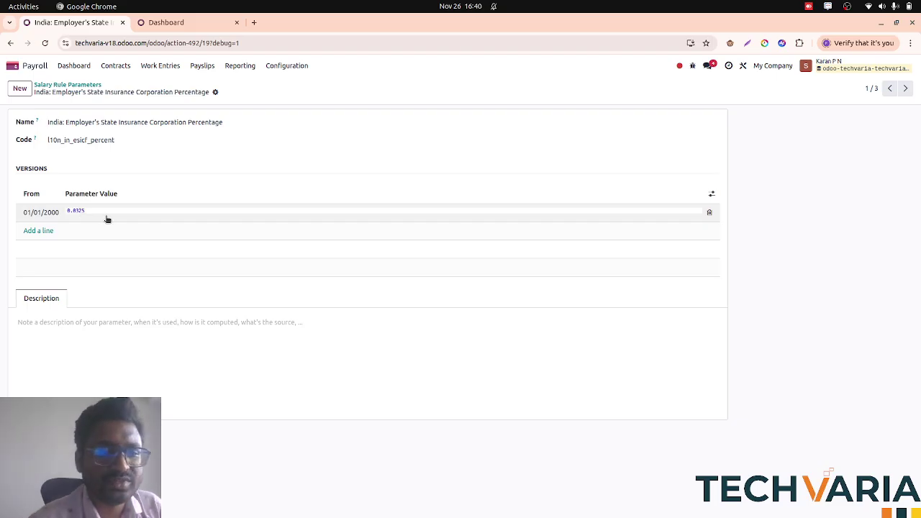
left_click(72, 85)
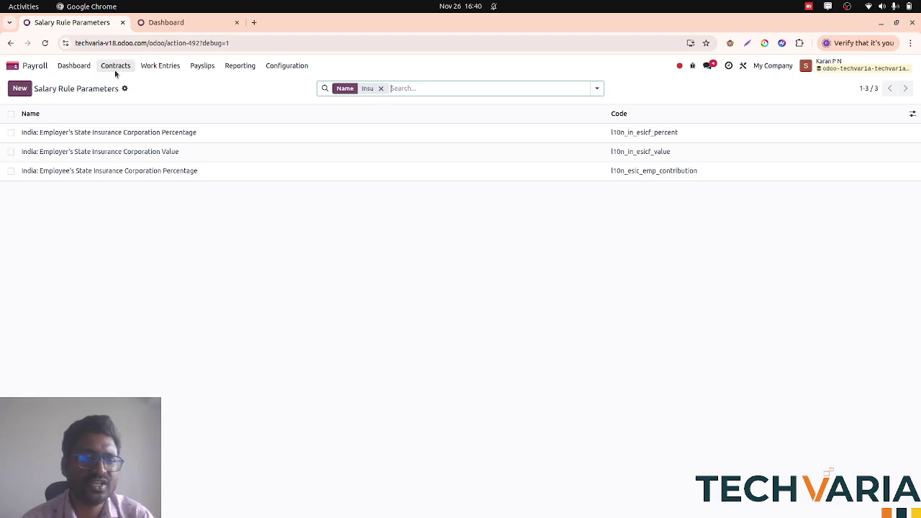
Step: Check the earnings columns in the LibreOffice Calc salary sheet, then switch back to Odoo and open the Payslip Other Input Types list
key("alt+Tab")
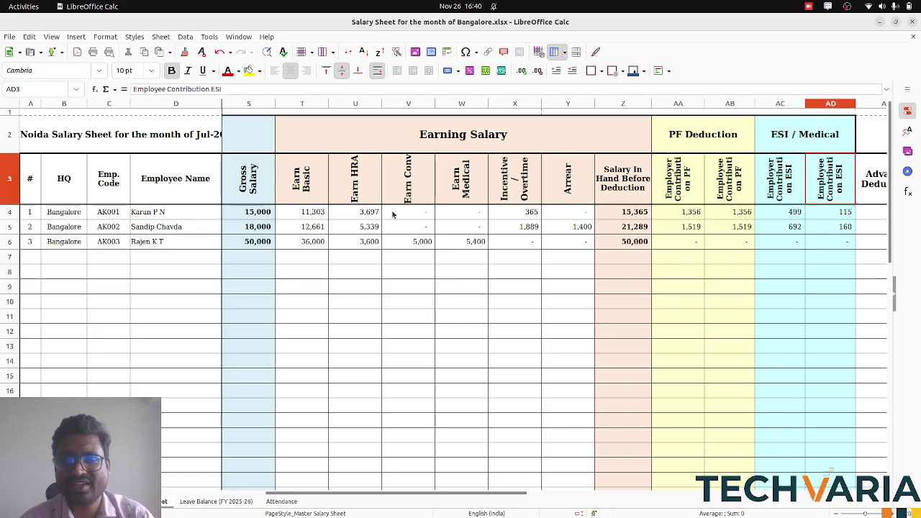
key("alt+Tab")
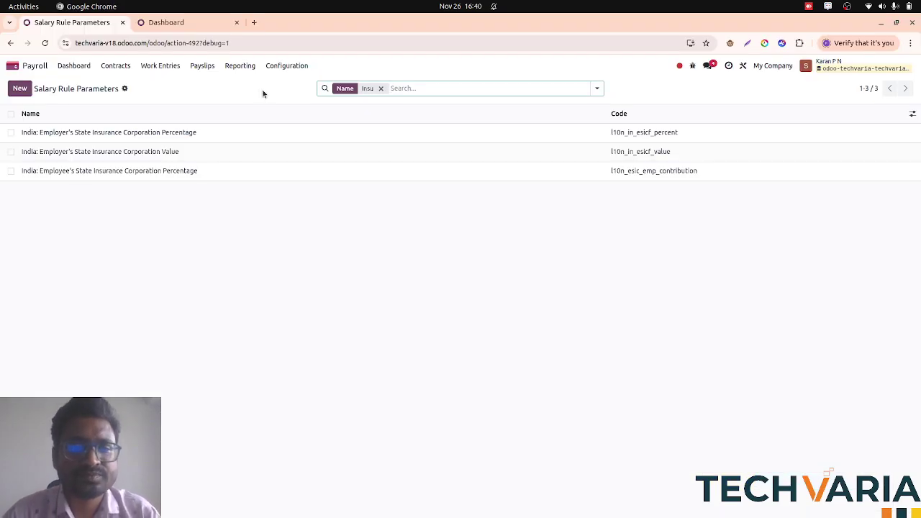
left_click(277, 67)
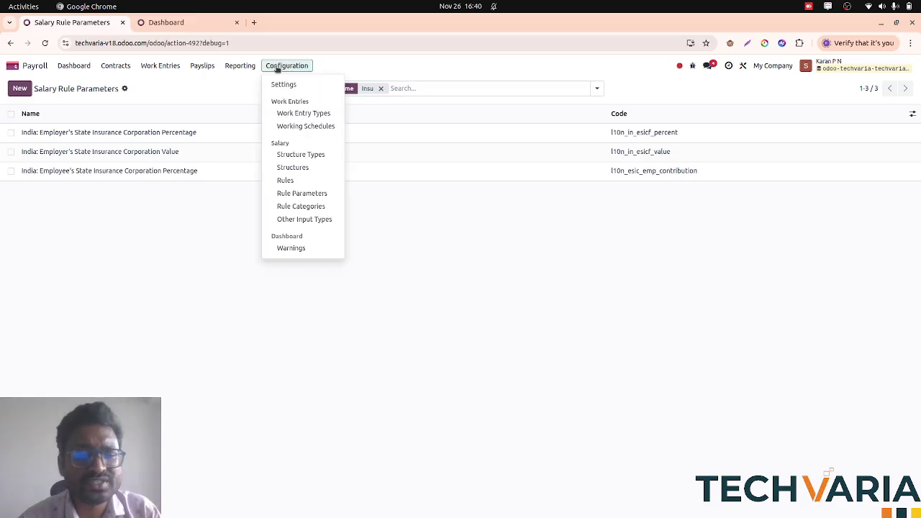
left_click(306, 220)
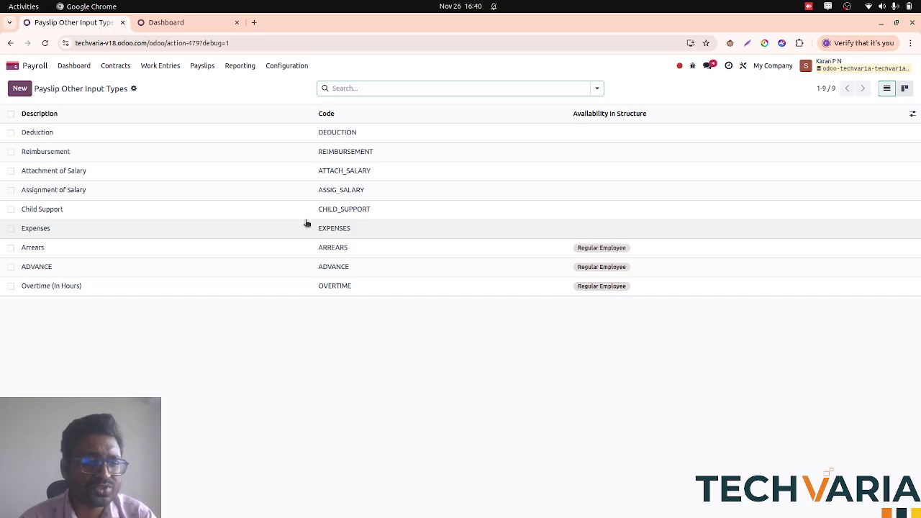
Step: Examine the Arrears input type, including its Available in attachments option, and return to the input types list
left_click(11, 247)
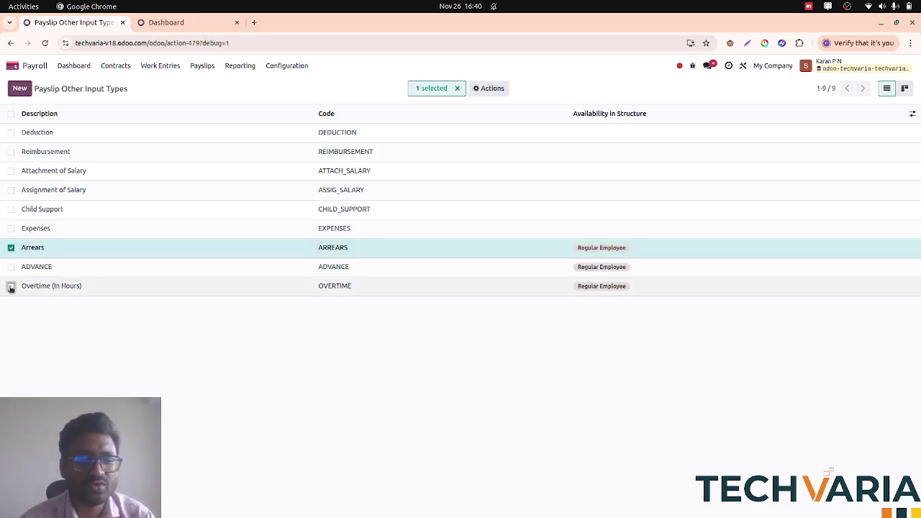
left_click(10, 247)
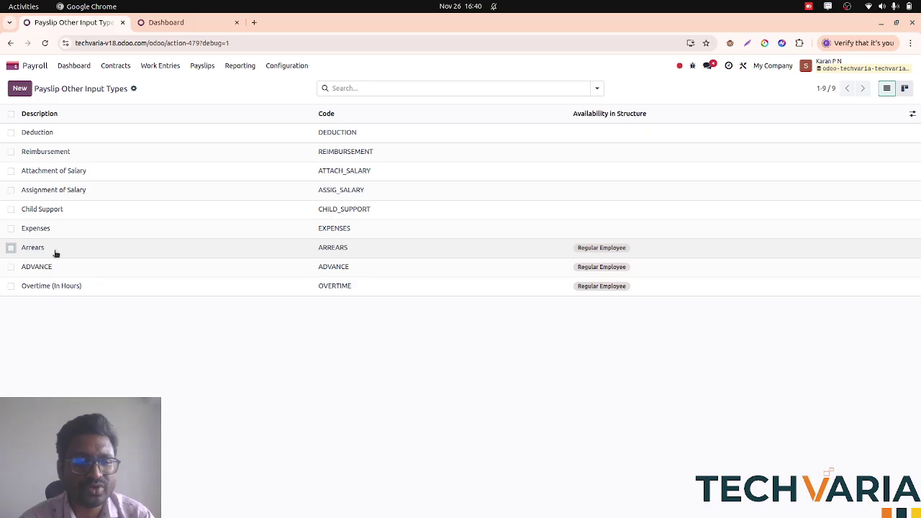
left_click(59, 251)
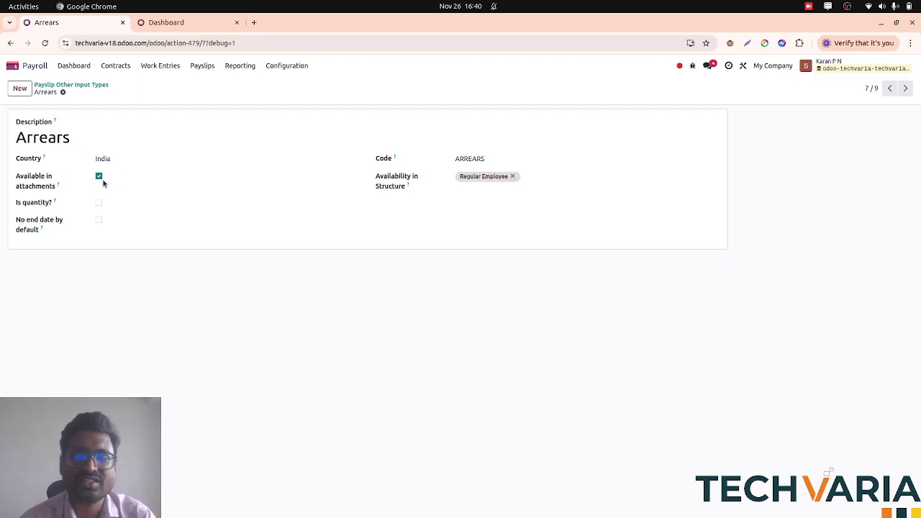
left_click(125, 67)
left_click(193, 98)
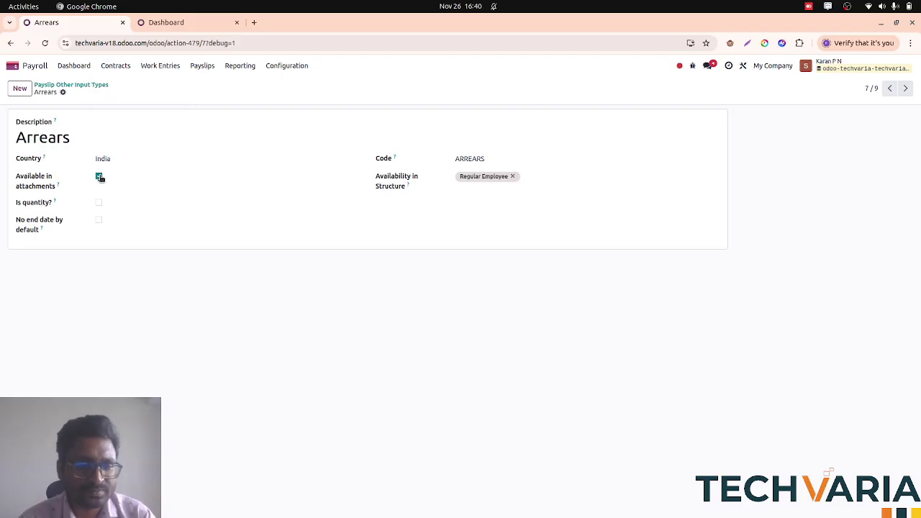
left_click(64, 85)
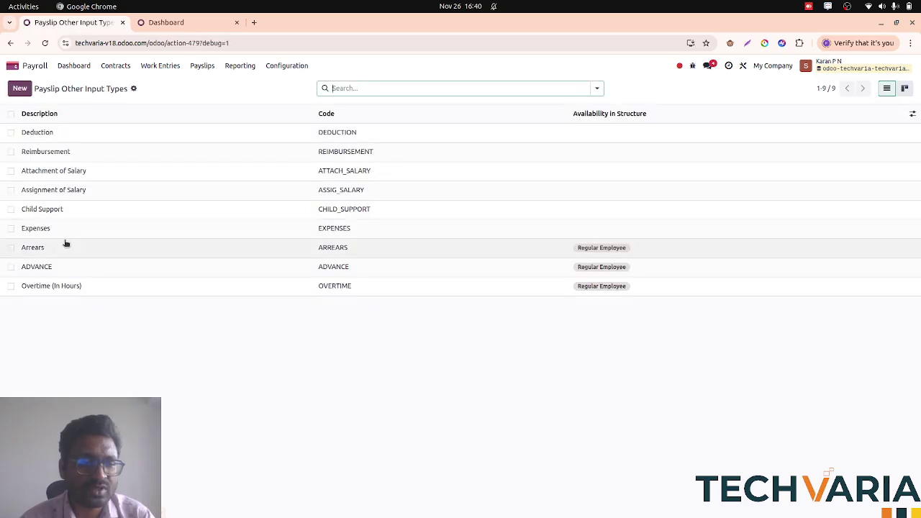
Step: Examine the Overtime (In Hours) and ADVANCE input types and return to the input types list
left_click(66, 287)
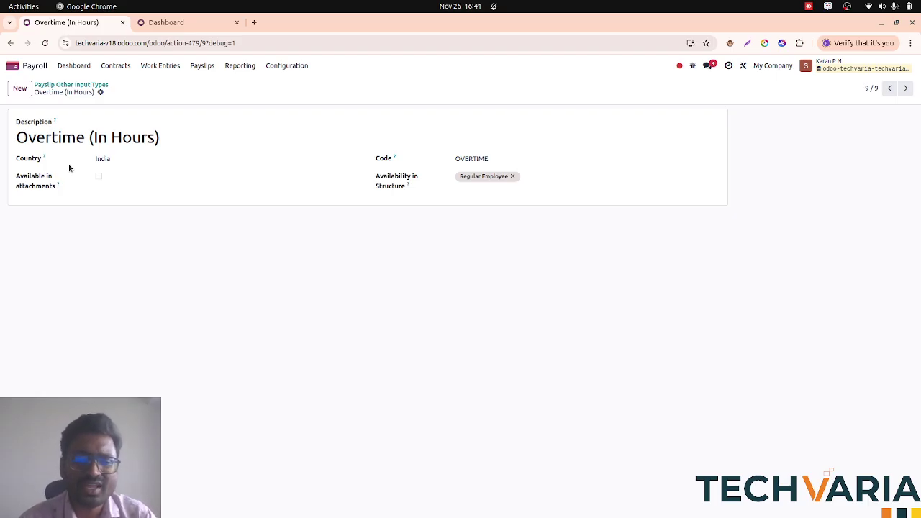
left_click(81, 85)
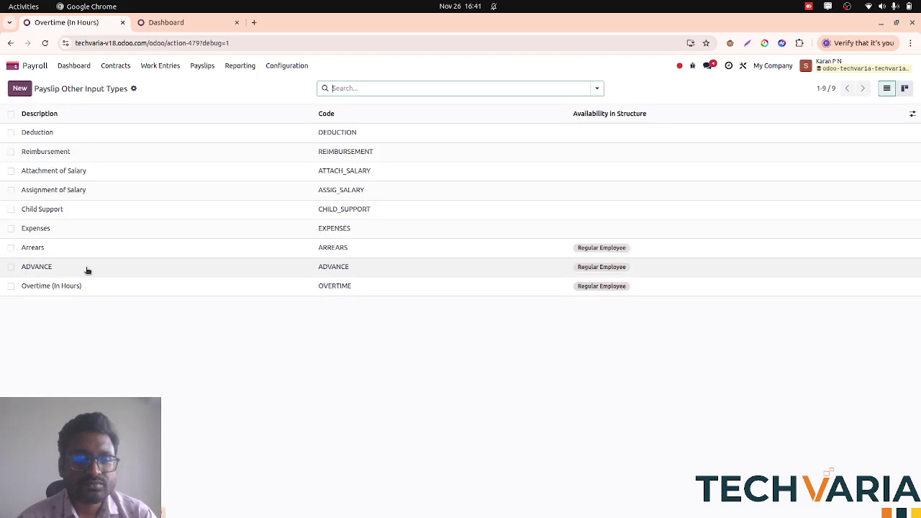
left_click(87, 268)
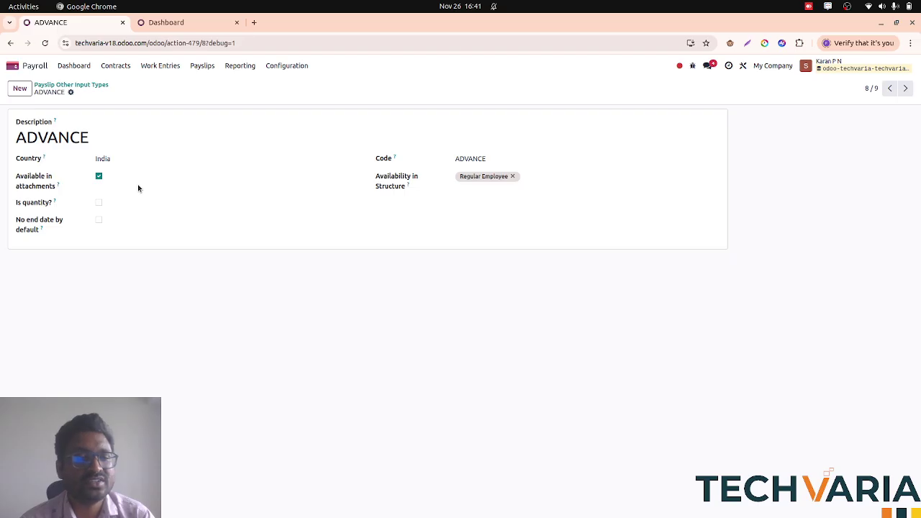
left_click(78, 85)
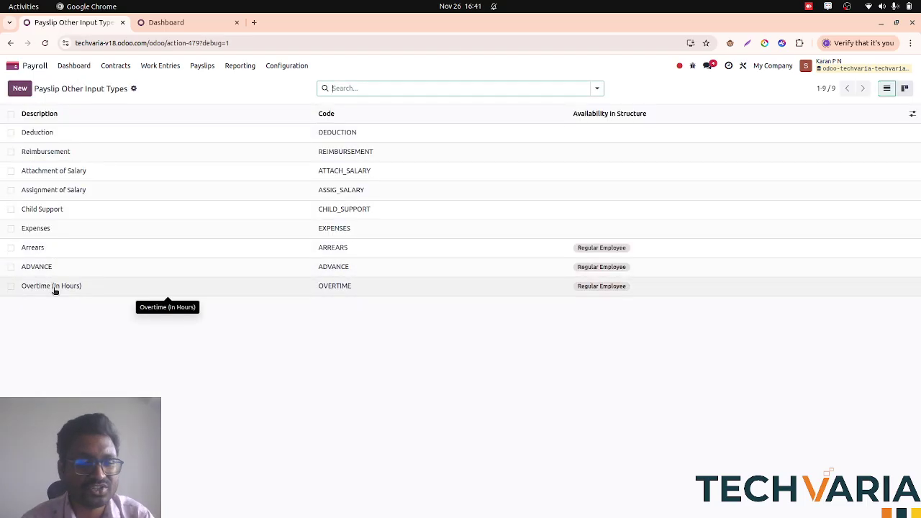
Step: Open the Regular Employee salary structure under the Techvaria Training structure type
left_click(285, 66)
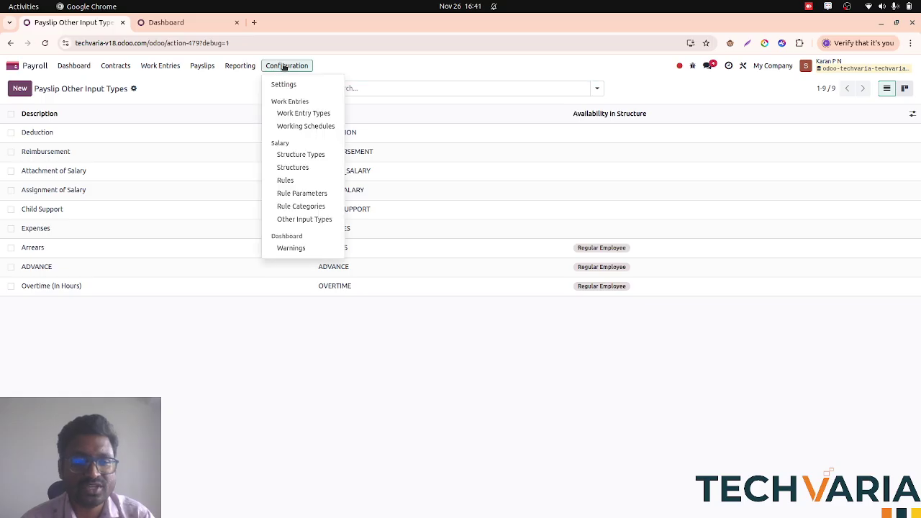
left_click(284, 169)
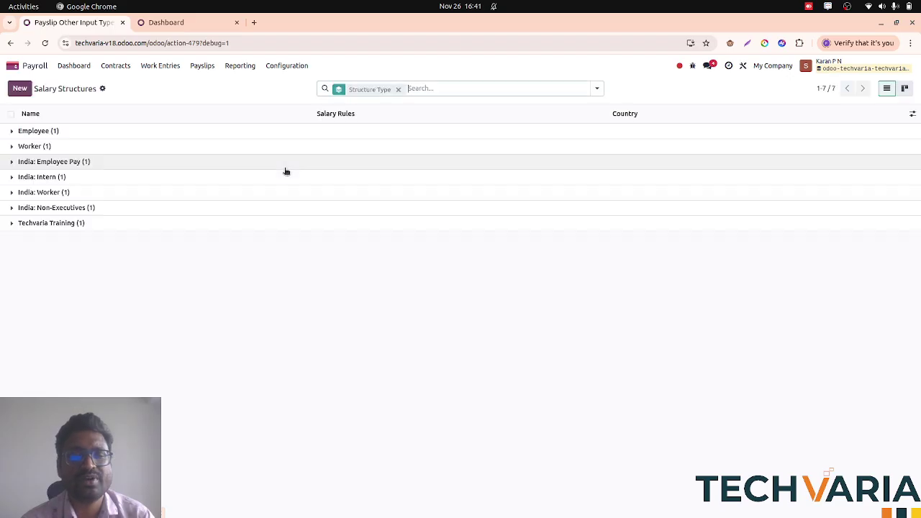
left_click(150, 226)
left_click(82, 246)
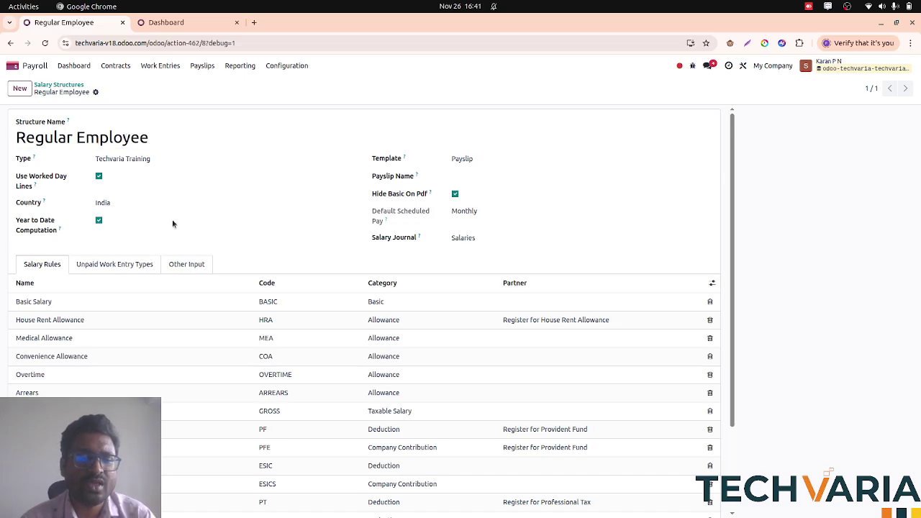
Step: Review the Regular Employee structure's salary rules and open the Basic Salary rule
scroll(172, 219, "down", 1)
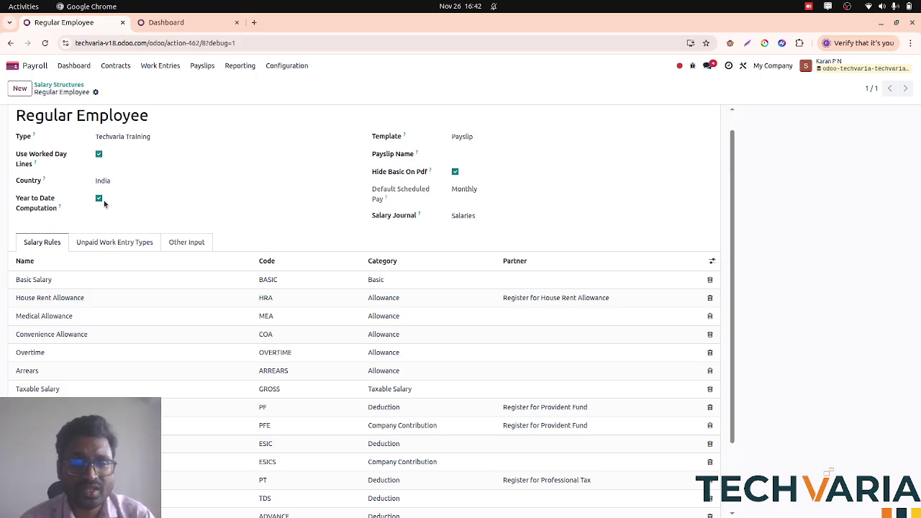
scroll(104, 200, "down", 1)
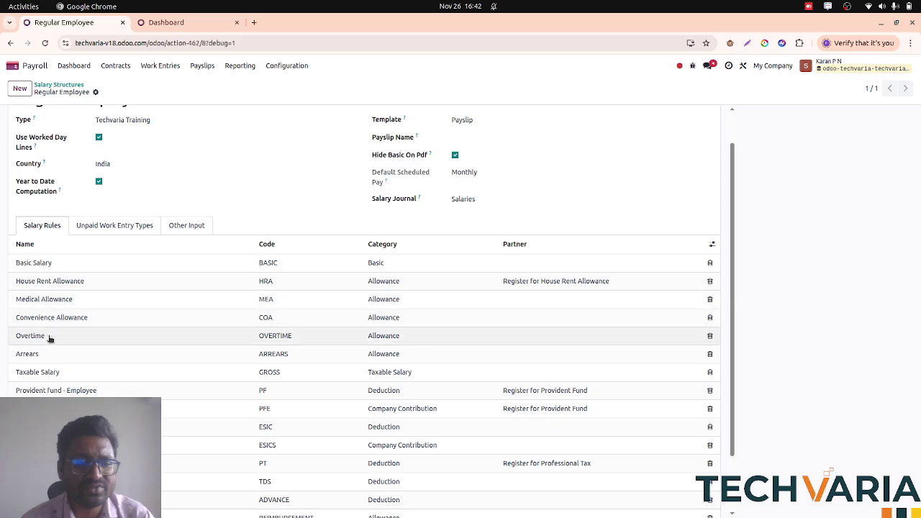
left_click(68, 267)
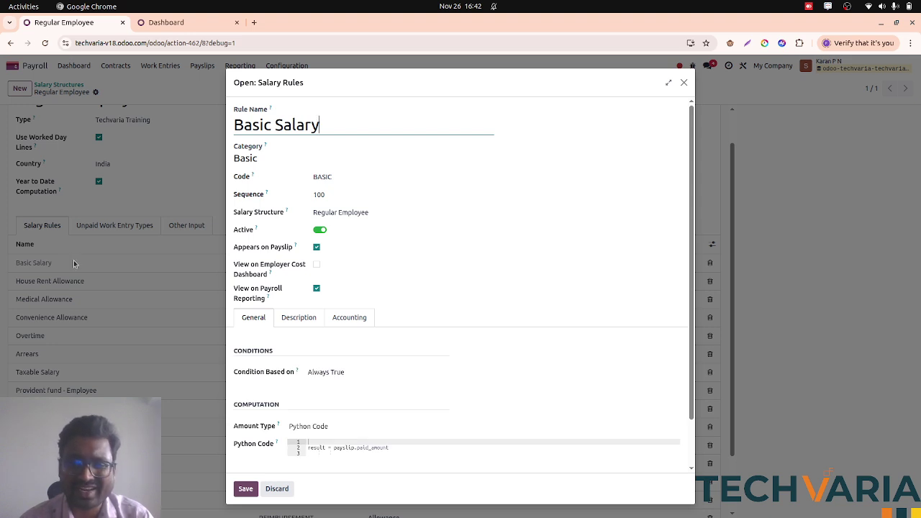
Step: Examine the Basic Salary rule's condition and Python computation, and return to the salary structures list
scroll(302, 249, "down", 1)
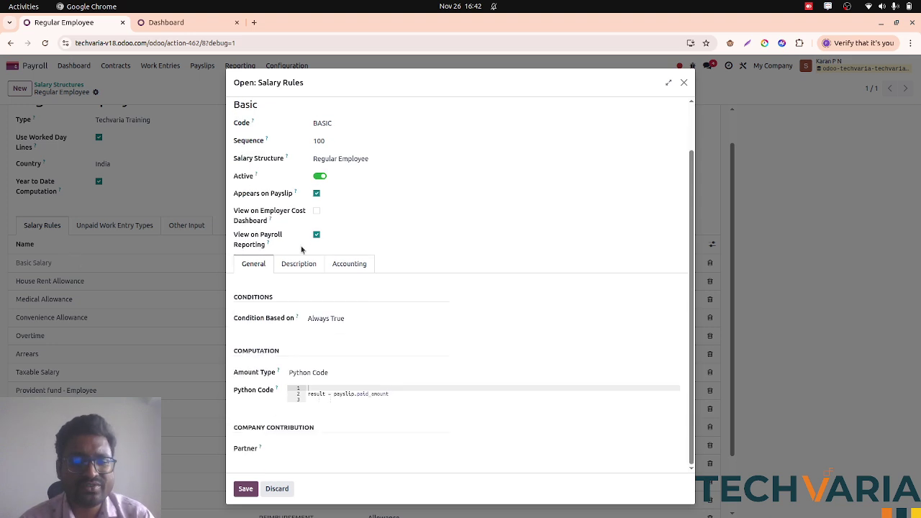
left_click(683, 84)
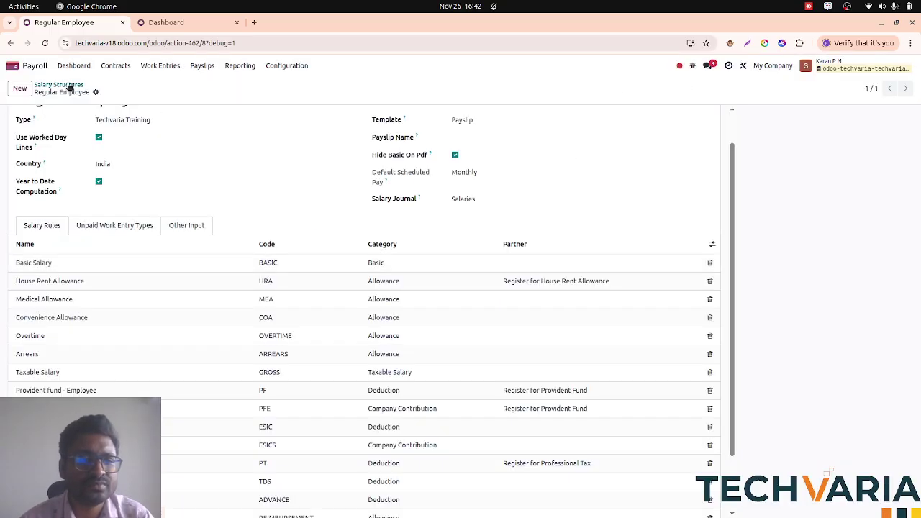
left_click(68, 85)
Step: Review the salary rules of the India: Regular Pay structure under India: Employee Pay and return to the structures list
left_click(70, 162)
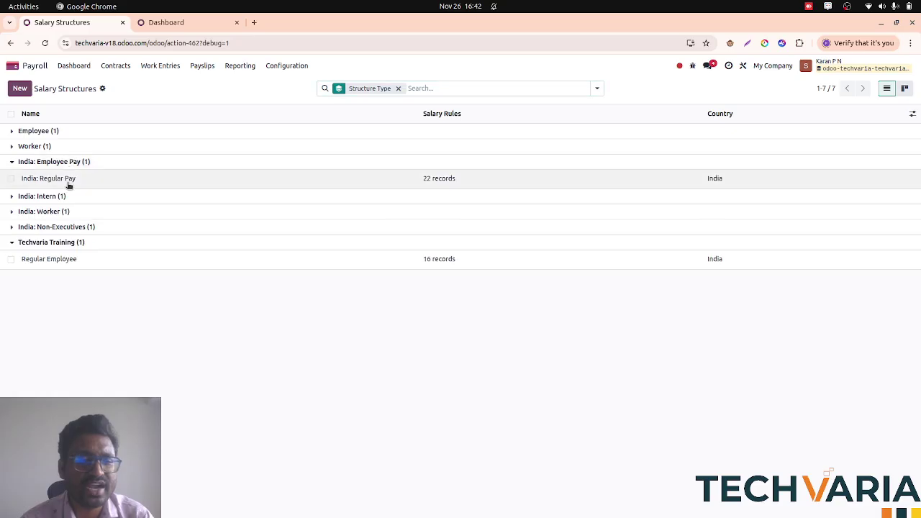
left_click(64, 180)
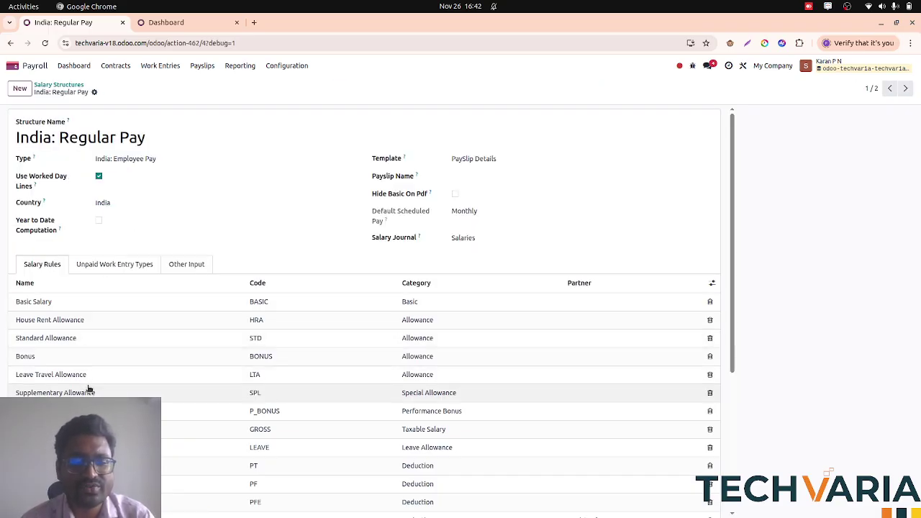
scroll(88, 386, "down", 2)
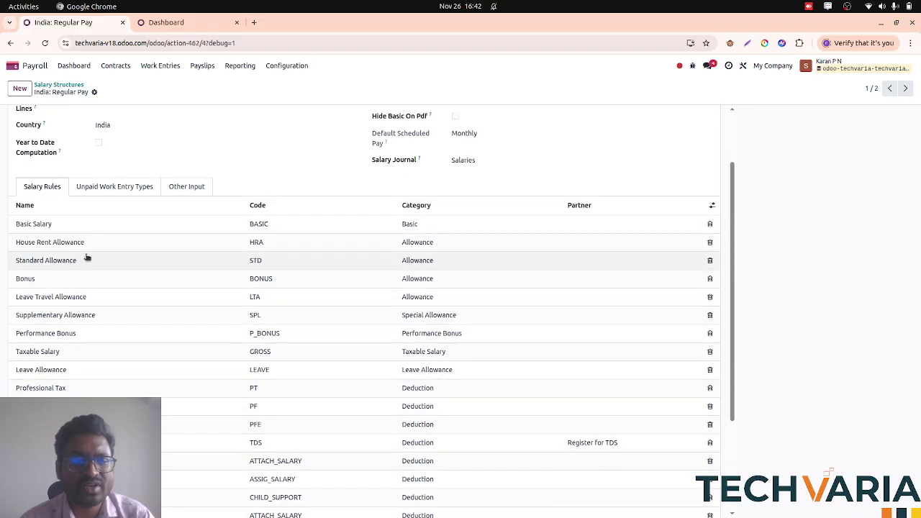
left_click(62, 87)
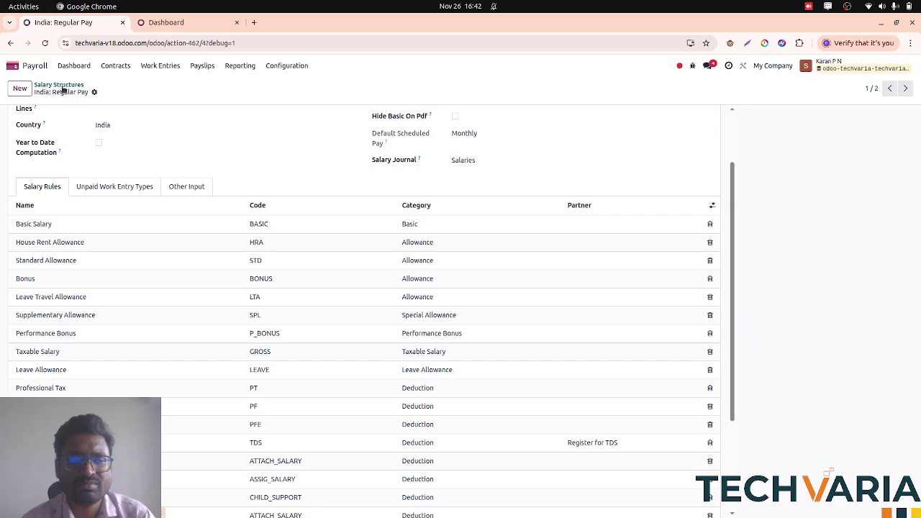
Step: Open the Regular Employee structure and examine the House Rent Allowance rule's condition and Python code
left_click(81, 265)
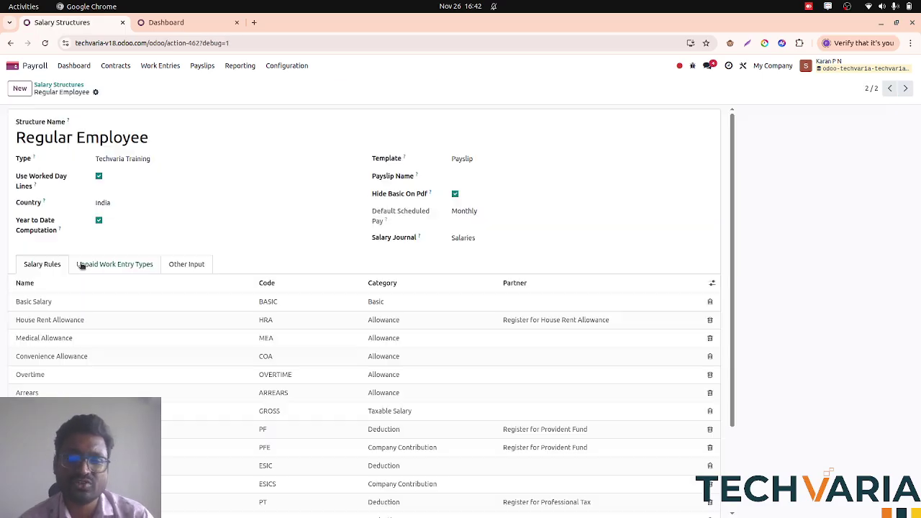
left_click(91, 327)
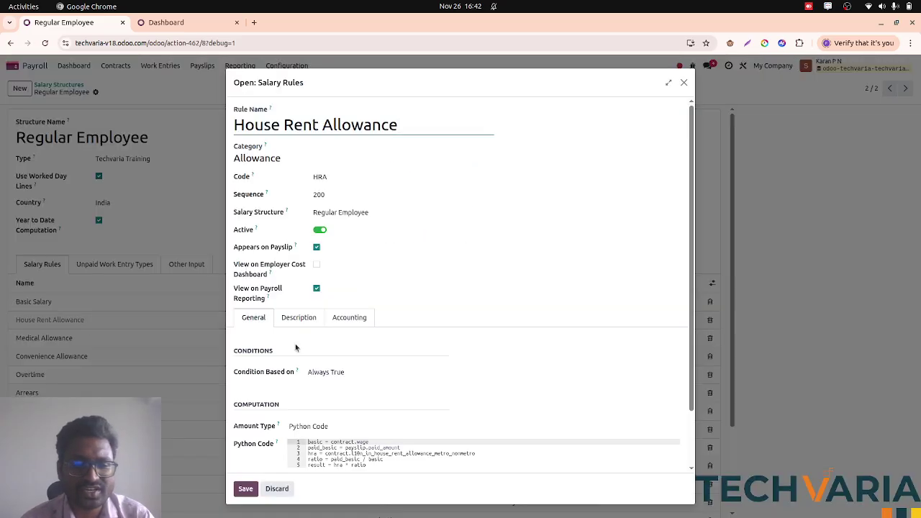
scroll(295, 349, "down", 2)
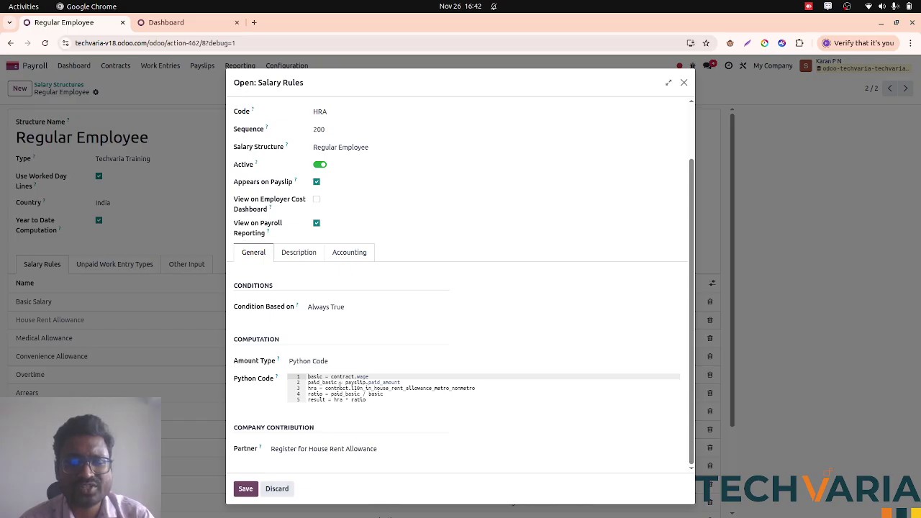
scroll(340, 385, "up", 3)
key("Escape")
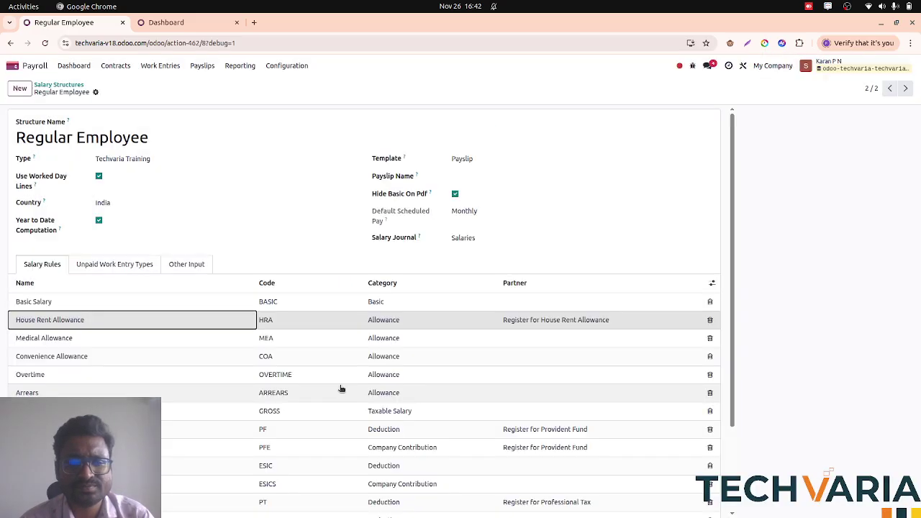
Step: Examine the Overtime rule's other input condition and Python computation, and close the rule
left_click(214, 377)
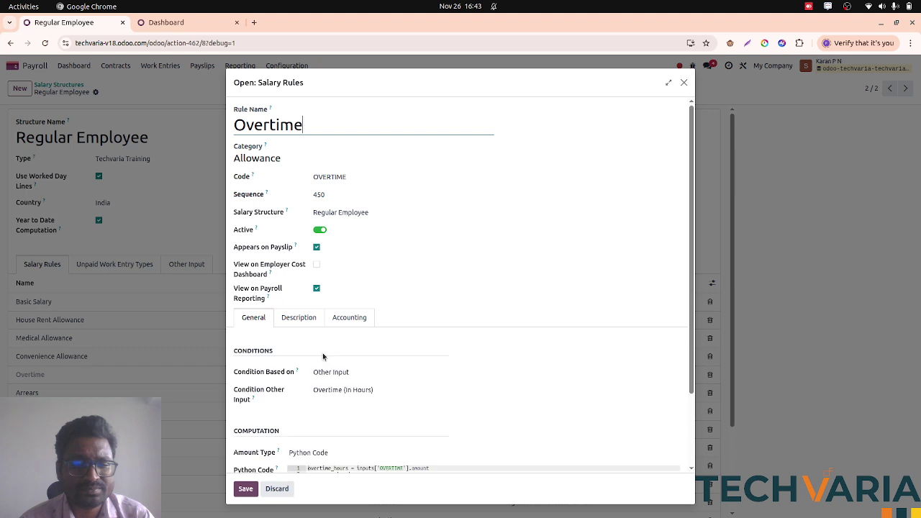
scroll(327, 354, "down", 3)
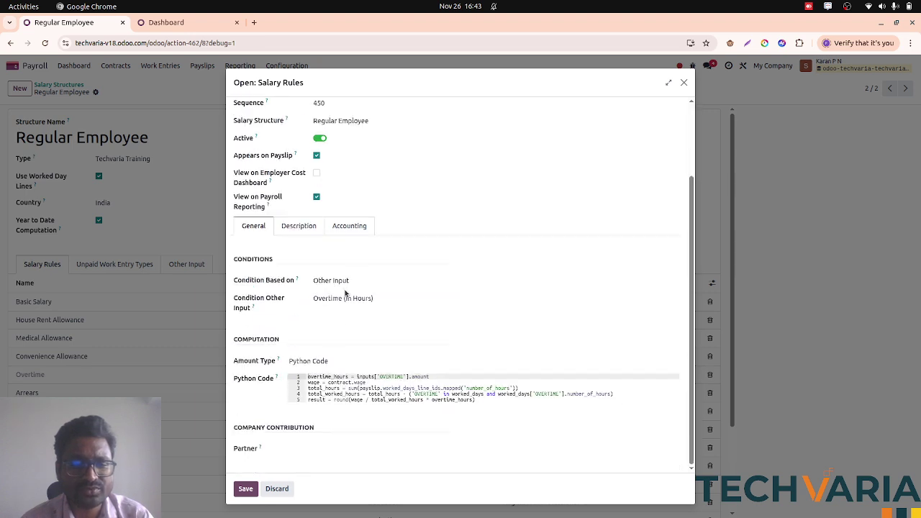
key("Escape")
Step: Review the Regular Employee structure's unpaid work entry types and other inputs, and return to its full list of salary rules
left_click(113, 265)
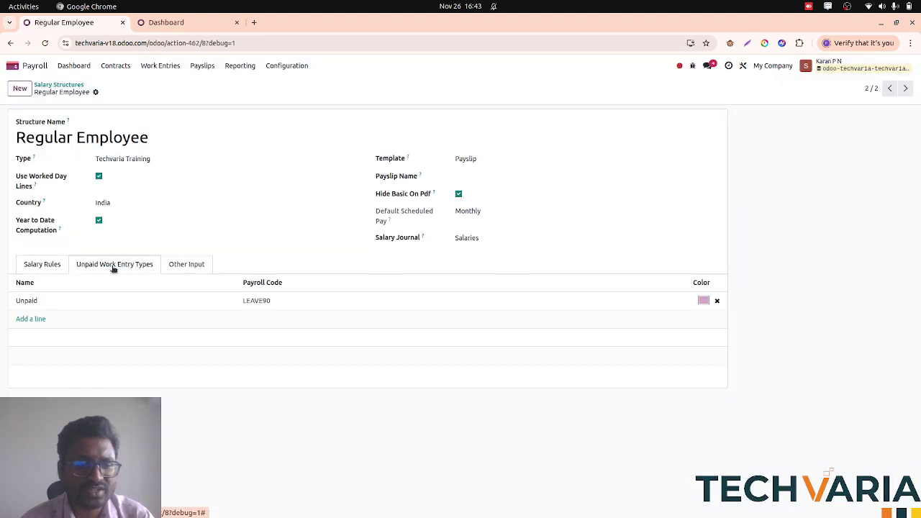
left_click(171, 266)
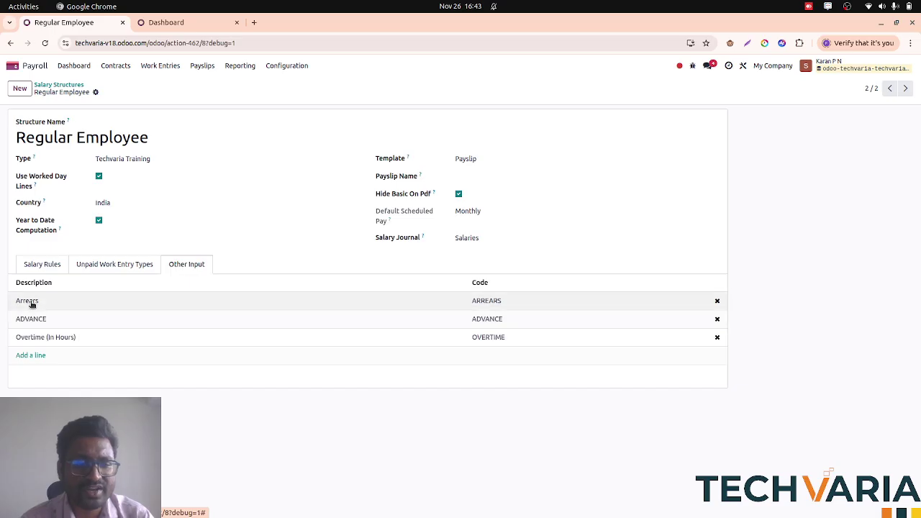
left_click(48, 267)
scroll(115, 389, "down", 3)
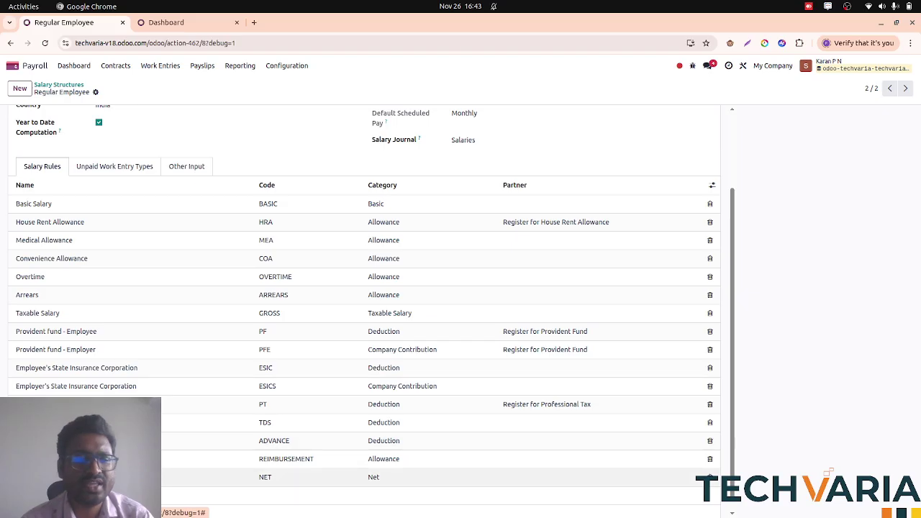
scroll(94, 475, "up", 2)
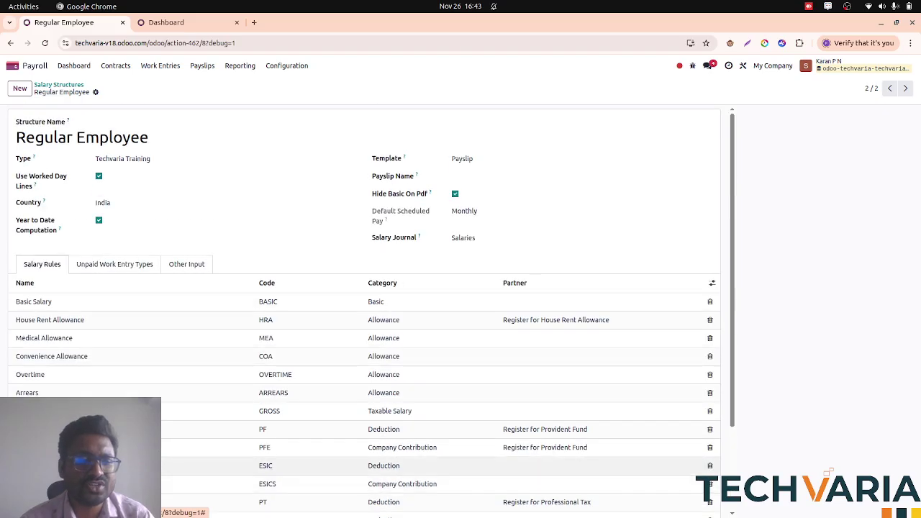
Step: Examine the Basic Salary rule's accounting settings, including its debit and credit accounts, and close the rule
left_click(80, 308)
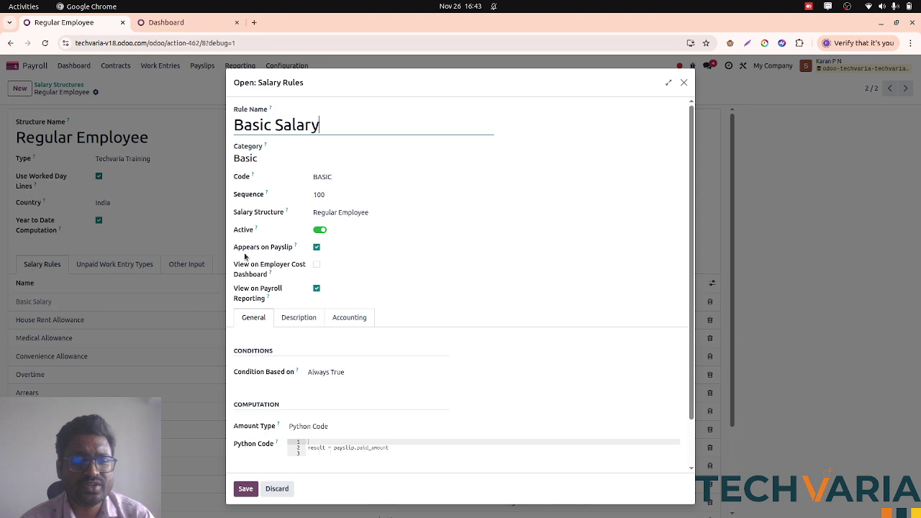
left_click(352, 317)
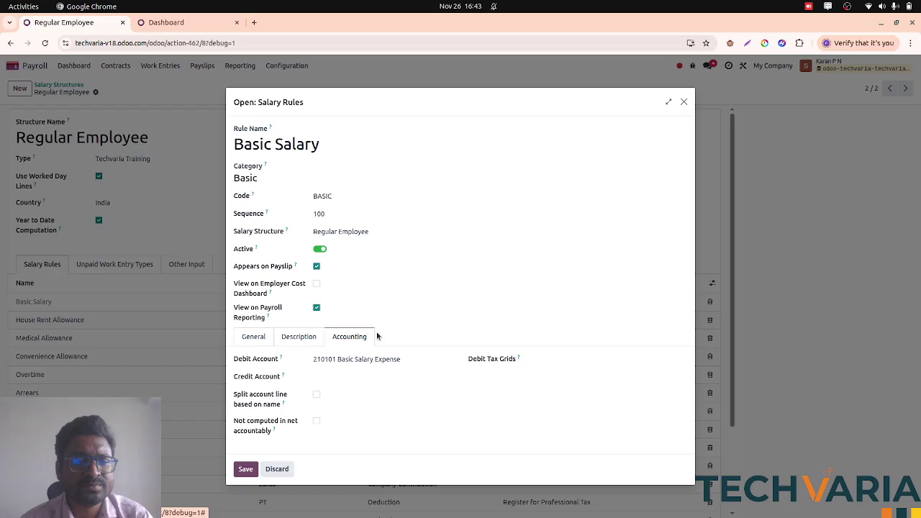
key("Escape")
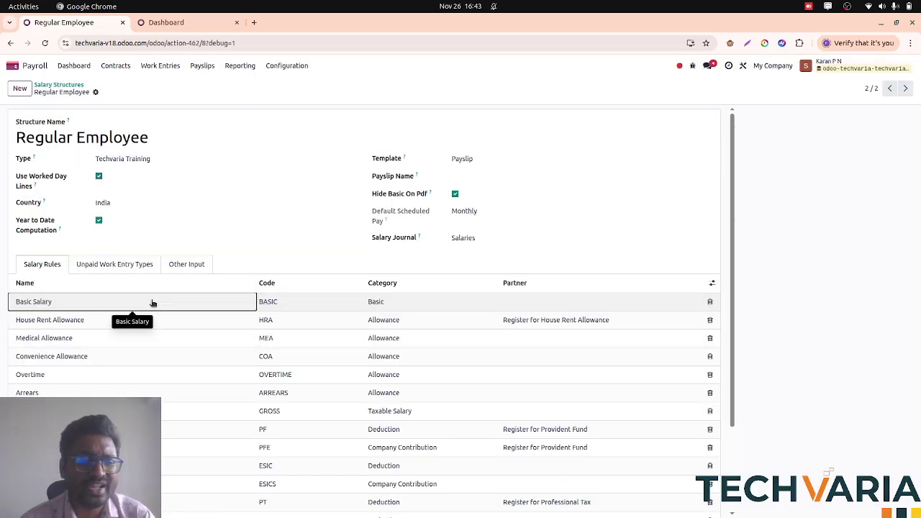
left_click(82, 302)
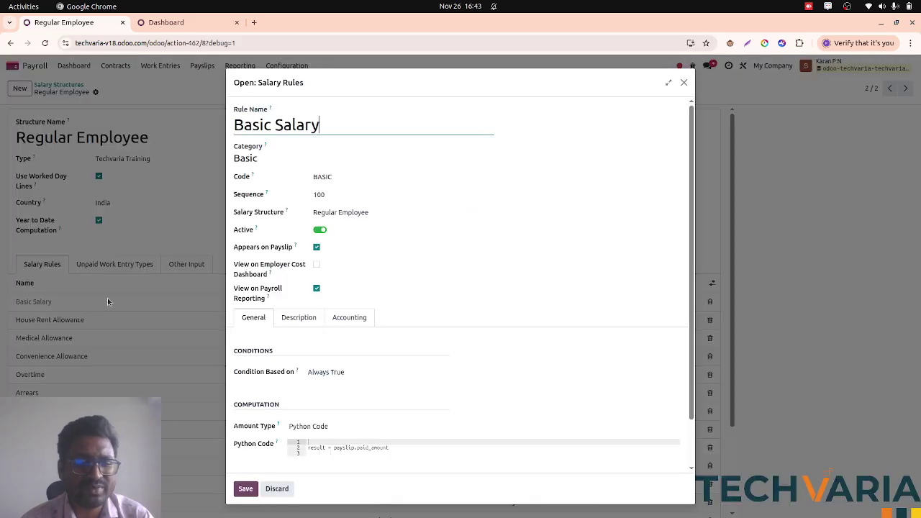
left_click(352, 319)
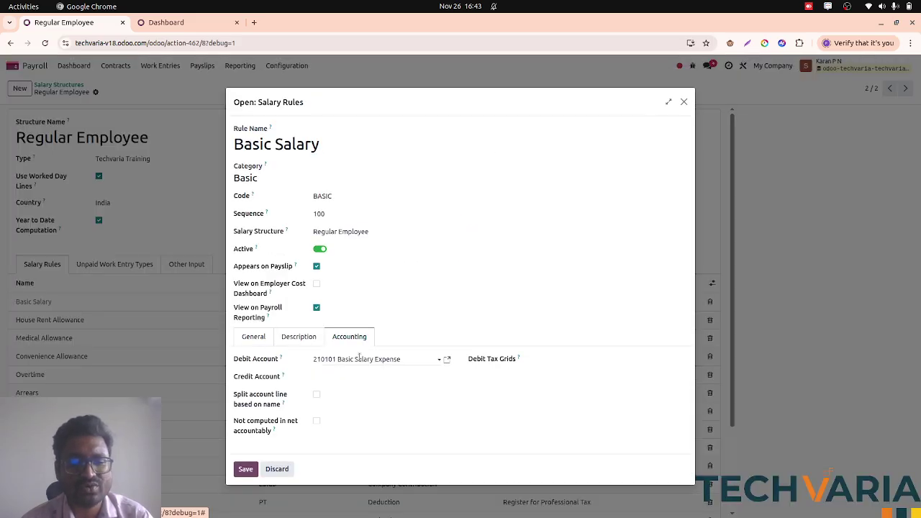
key("Escape")
Step: Examine the House Rent Allowance rule's debit and credit account settings and close the rule
left_click(213, 321)
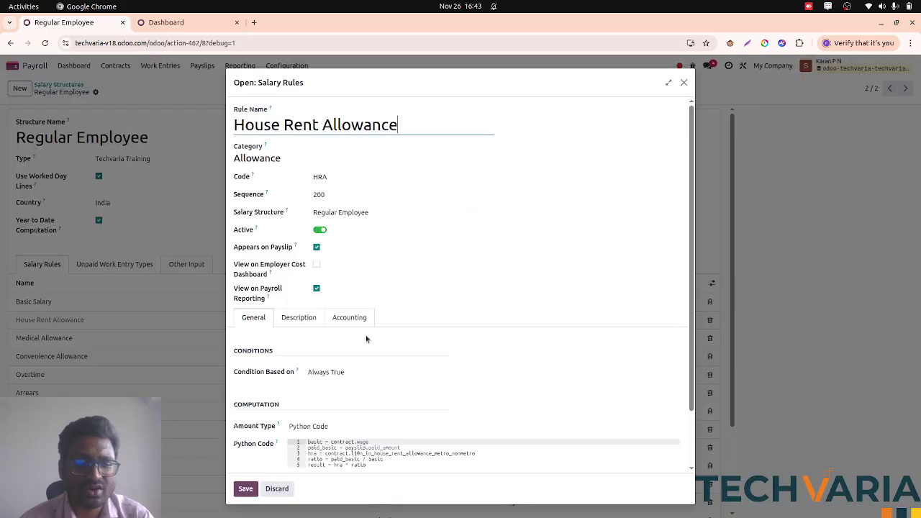
left_click(351, 320)
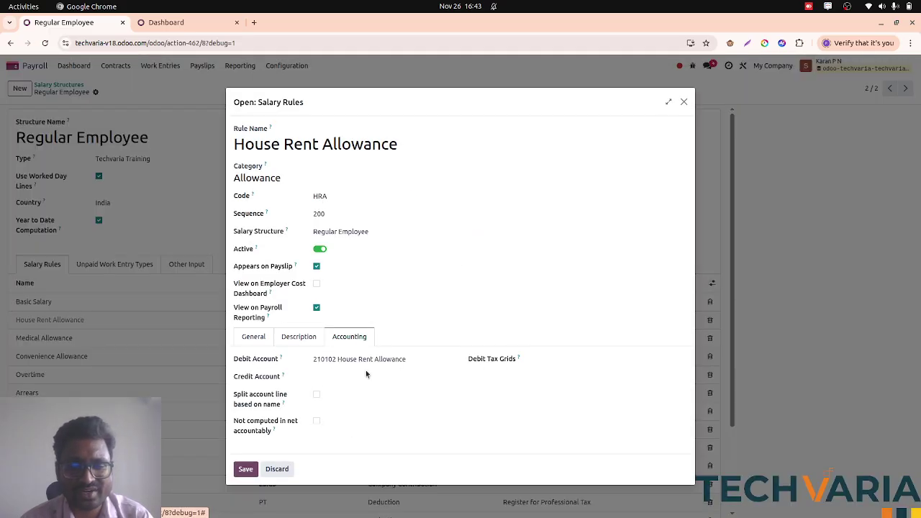
key("Escape")
Step: Check the Taxable Salary rule's debit and credit account settings and close the rule
scroll(121, 382, "down", 1)
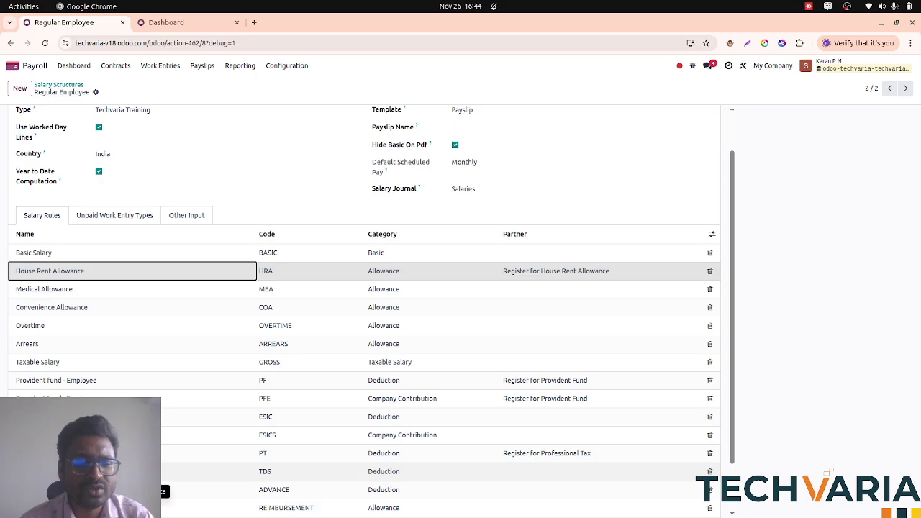
left_click(124, 367)
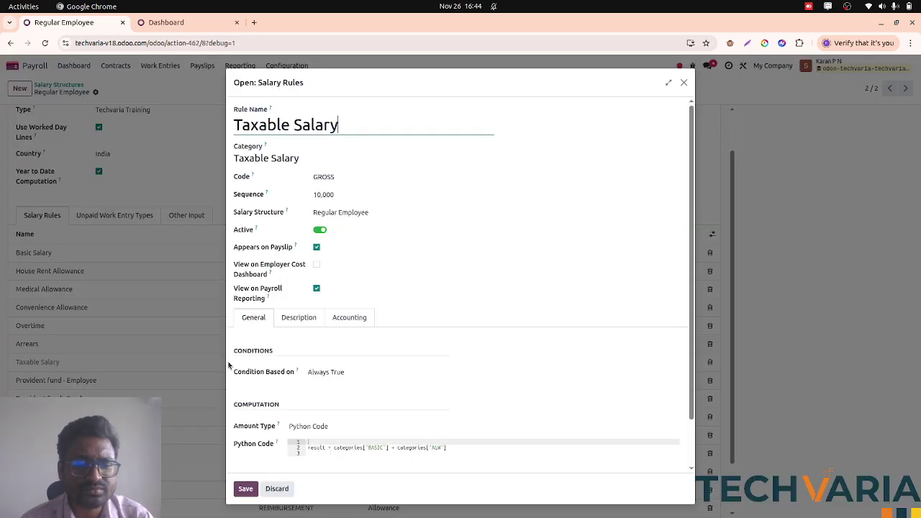
left_click(329, 320)
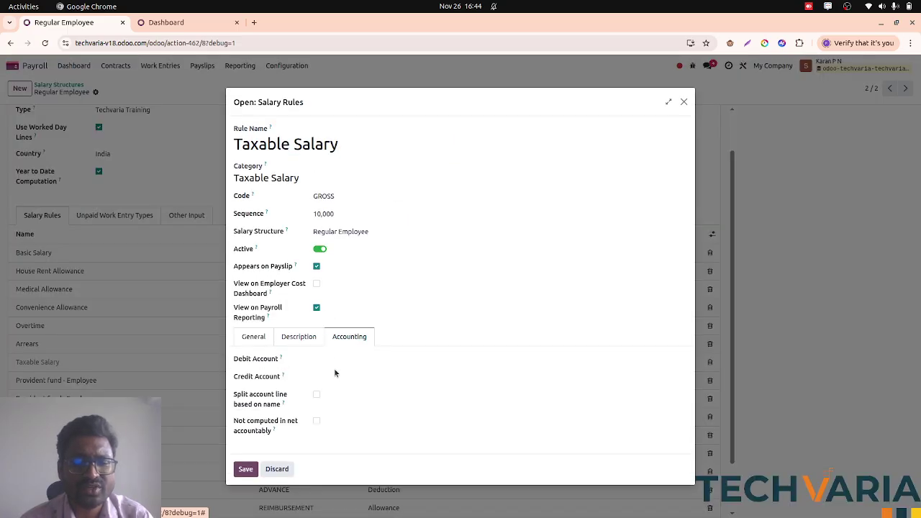
key("Escape")
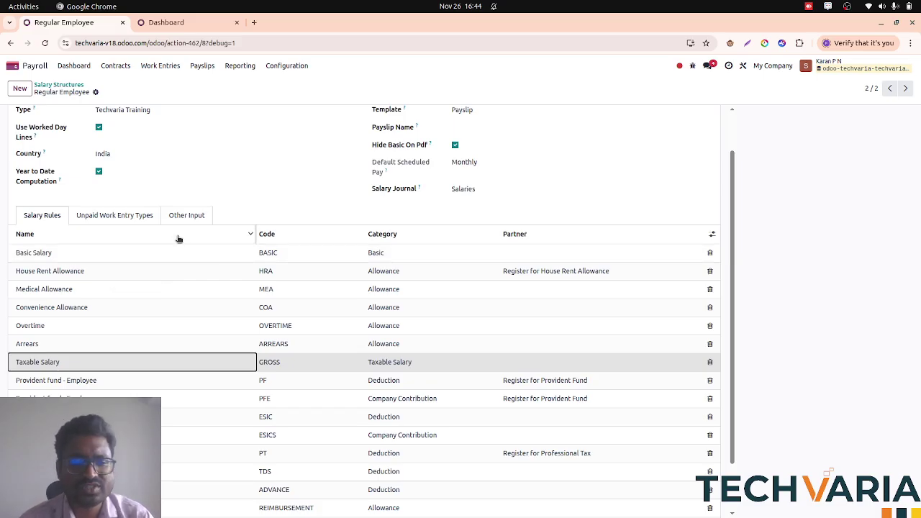
Step: Recheck the Regular Employee structure's other inputs and unpaid work entry types, and open the payroll Work Entry Types list
left_click(181, 214)
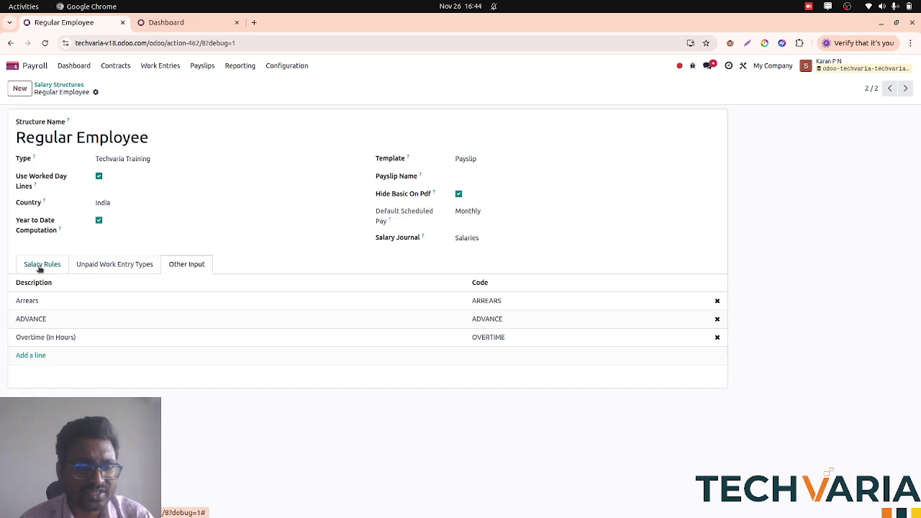
left_click(118, 266)
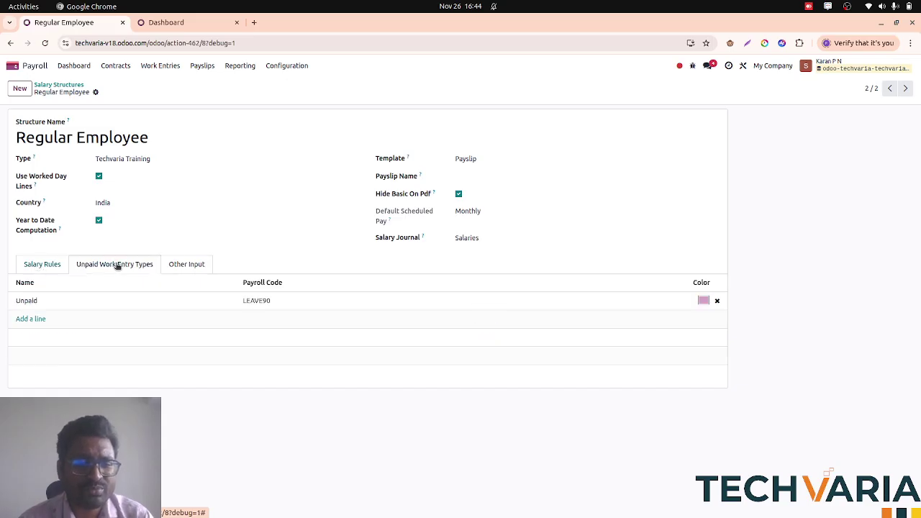
left_click(289, 65)
left_click(308, 113)
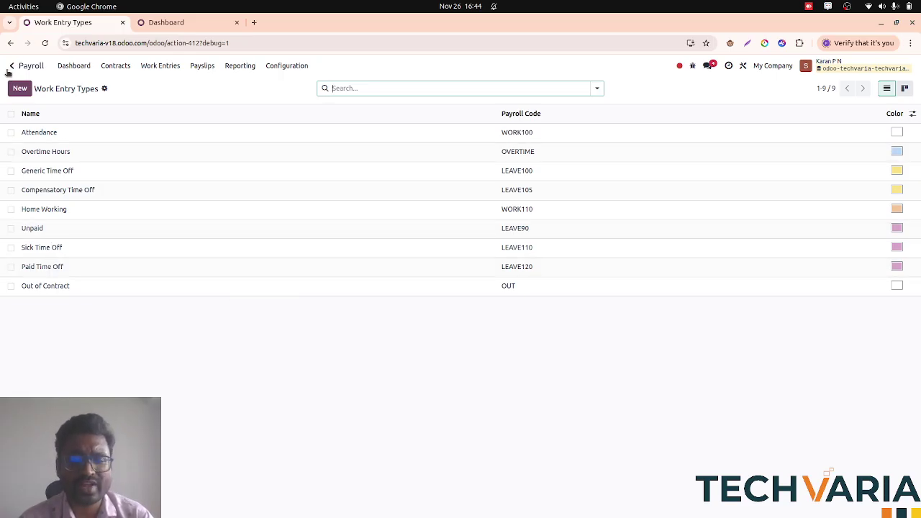
Step: Find and open the Time Off Types configuration of the Time Off app
key("ctrl+k")
type("/ime of")
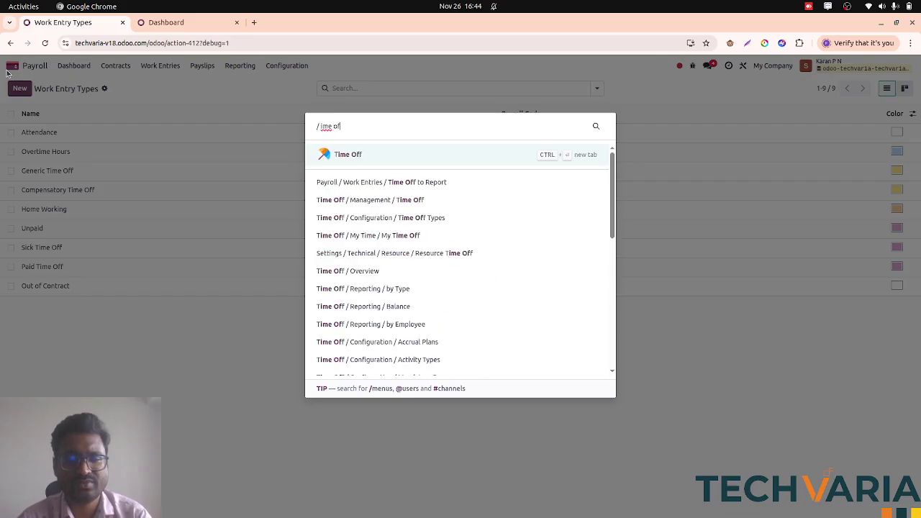
type("f type")
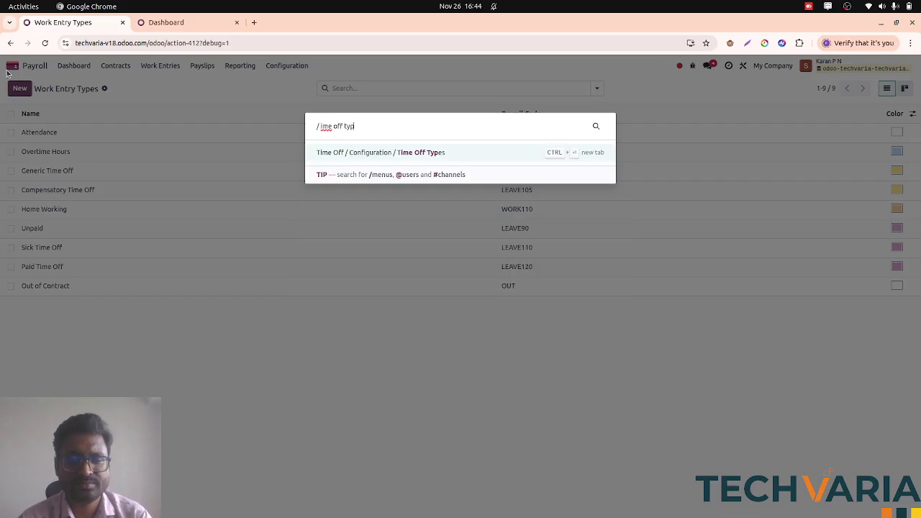
key("Return")
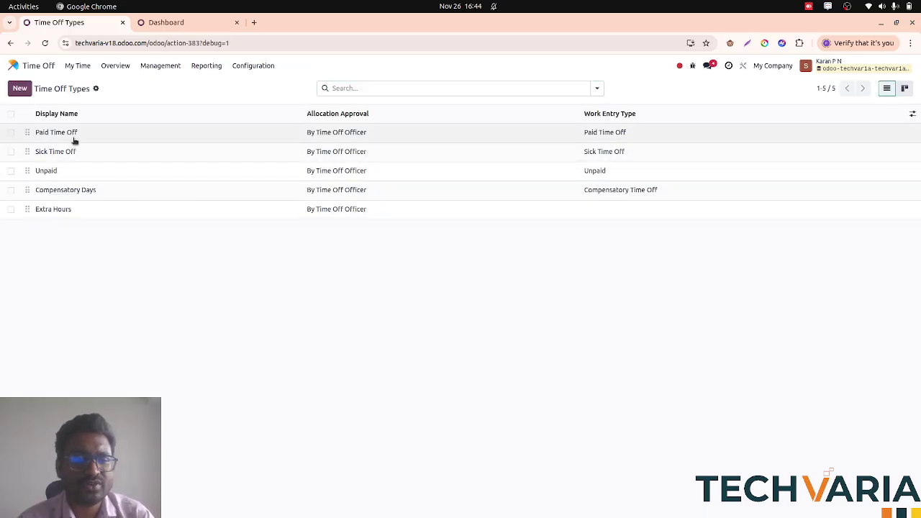
Step: Examine the Paid Time Off type's configuration and payroll work entry type, and return to the time off types list
left_click(74, 138)
scroll(121, 285, "down", 5)
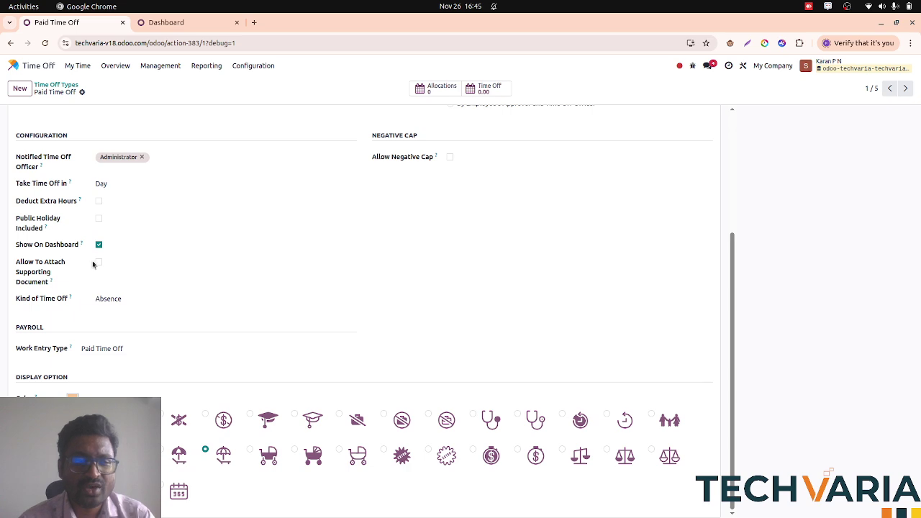
left_click(52, 84)
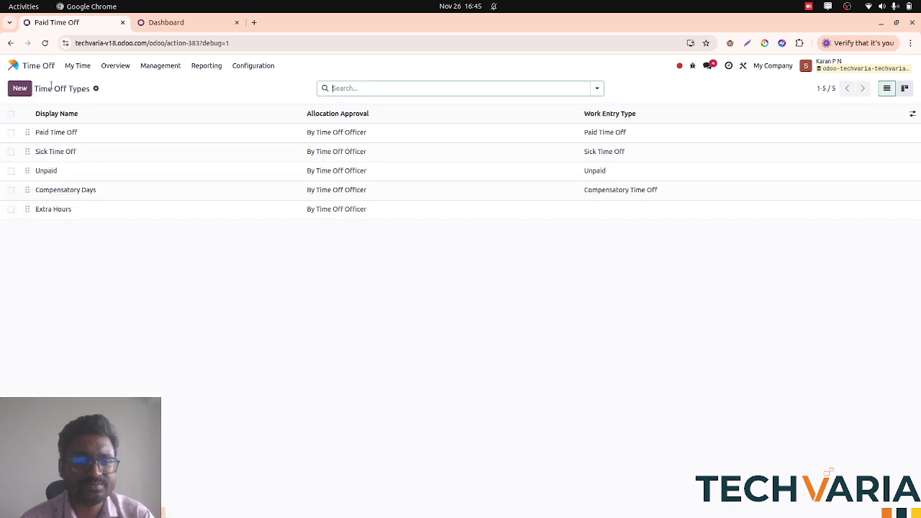
Step: Examine the Unpaid time off type and open its linked payroll work entry type
left_click(82, 171)
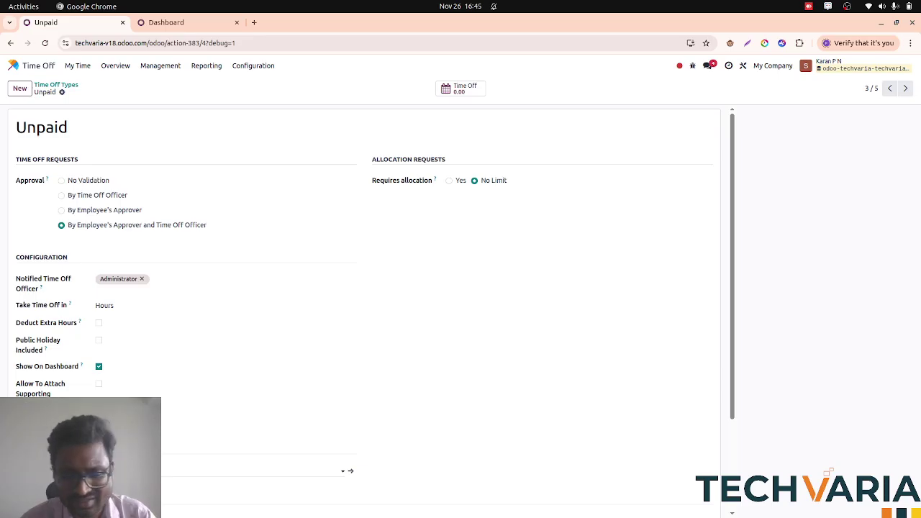
left_click(352, 471)
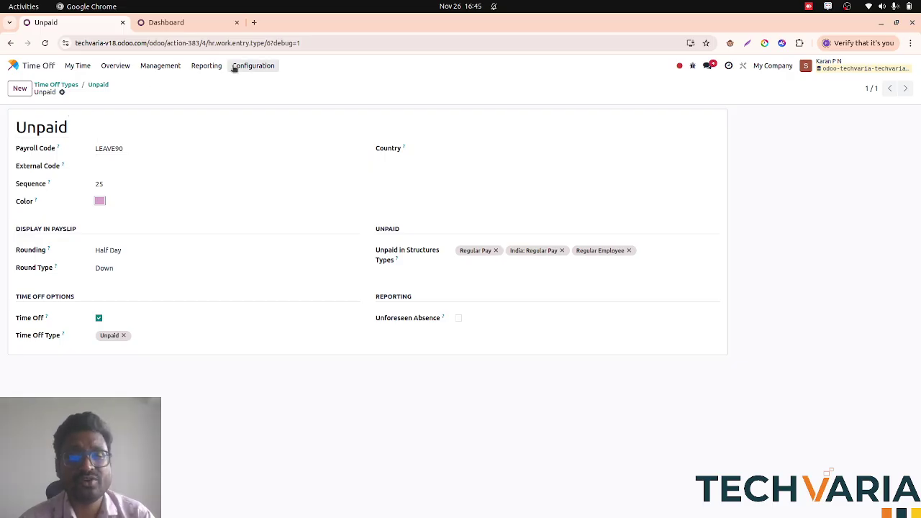
Step: Find and open the Payroll salary Structures configuration
key("ctrl+k")
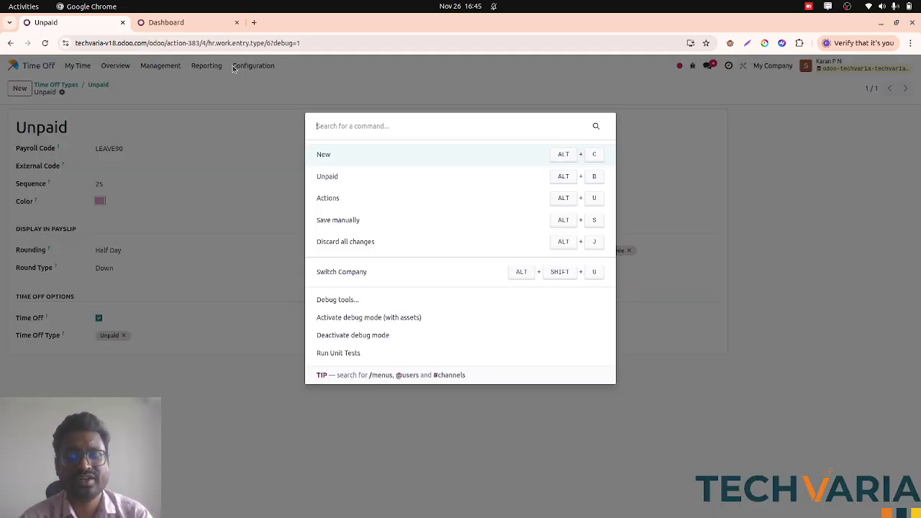
type("/ sala")
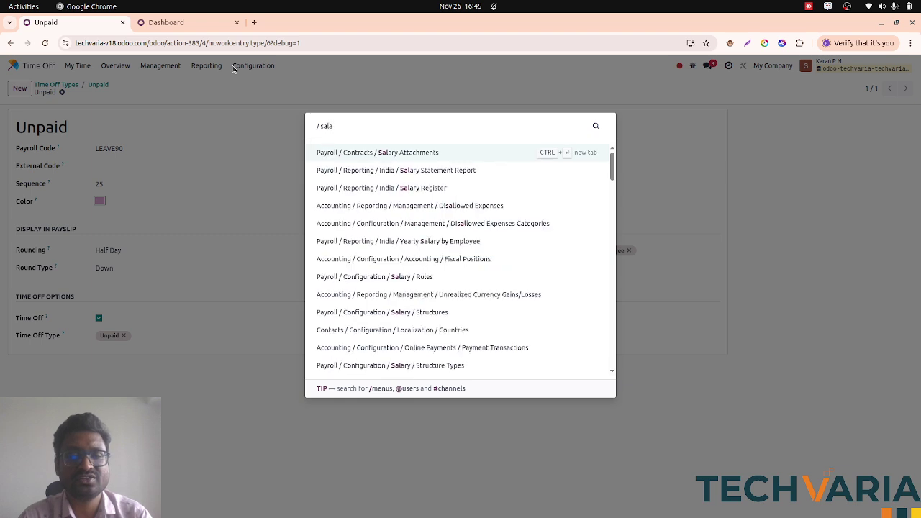
type("ry stru")
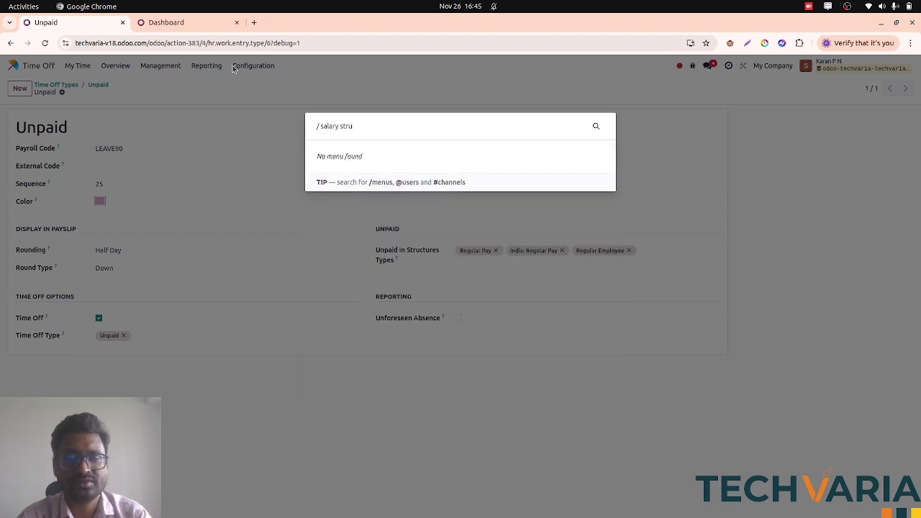
key("BackSpace")
key("BackSpace")
key("BackSpace")
key("BackSpace")
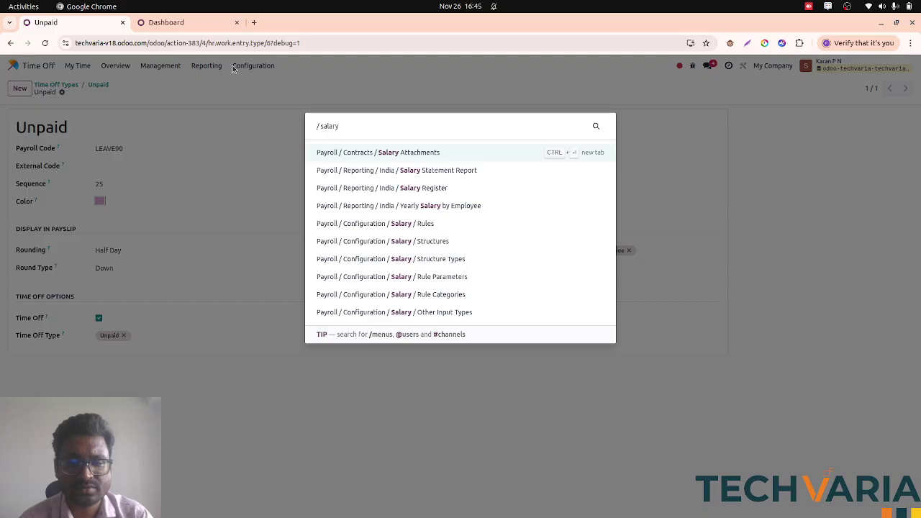
key("Down")
key("Down")
key("Down")
key("Down")
key("Down")
key("Return")
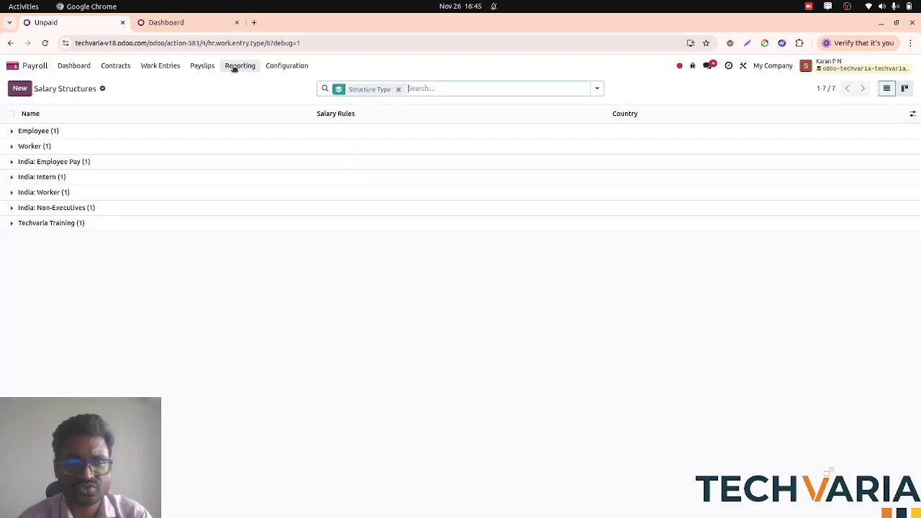
Step: Open the Regular Employee structure under Techvaria Training and check its unpaid work entry types
left_click(170, 223)
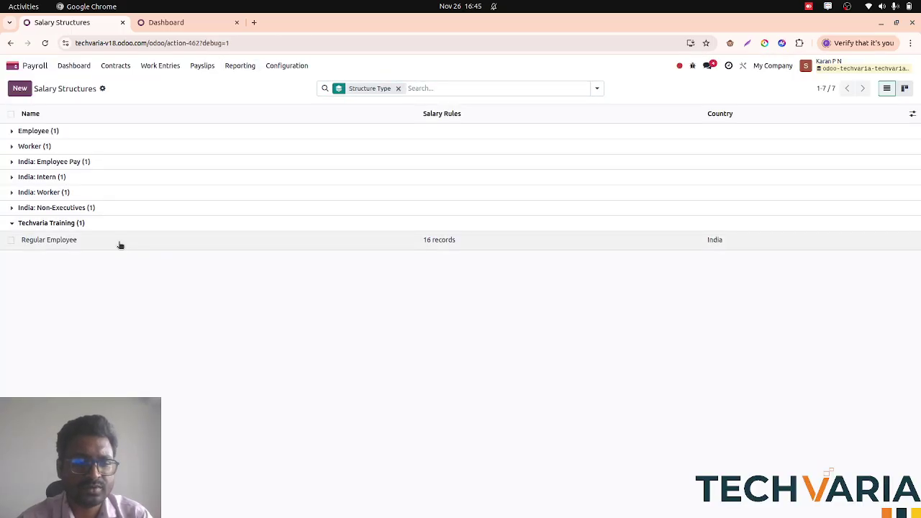
left_click(120, 242)
left_click(113, 265)
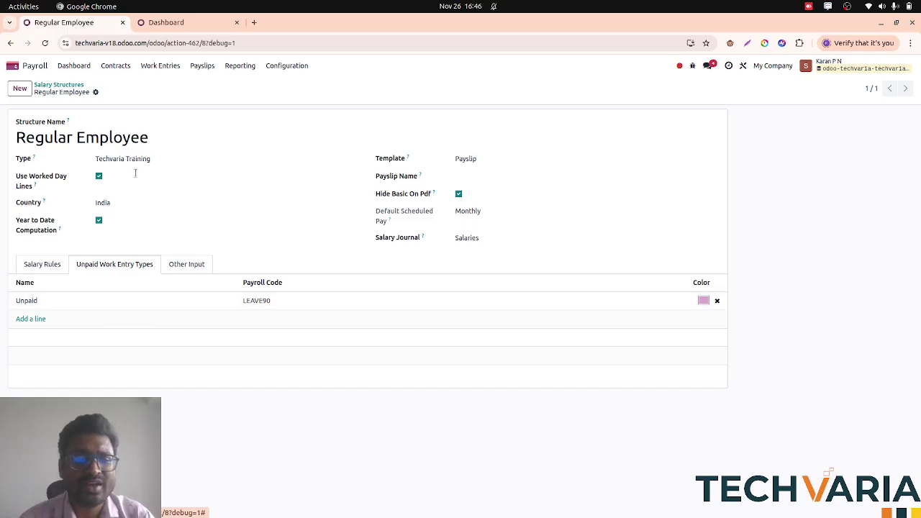
Step: Open the payroll work entry types and examine the Sick Time Off and Paid Time Off entries
left_click(286, 66)
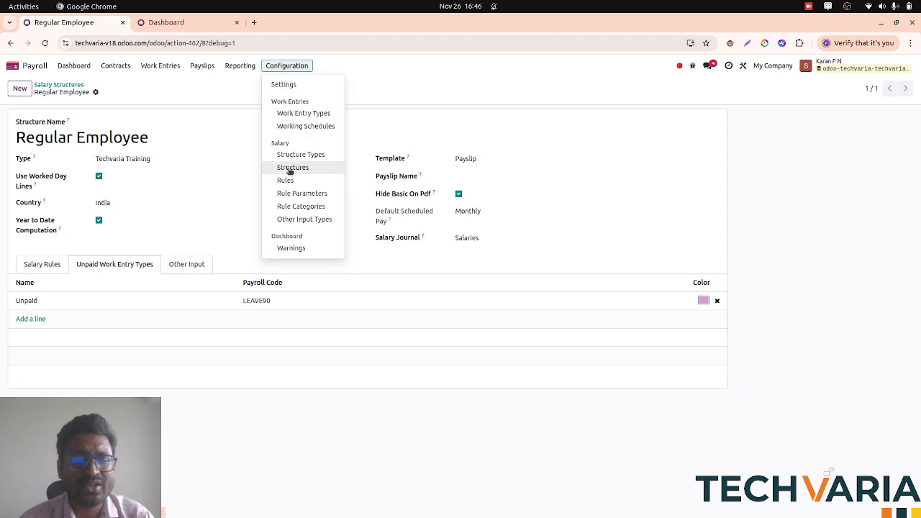
left_click(308, 113)
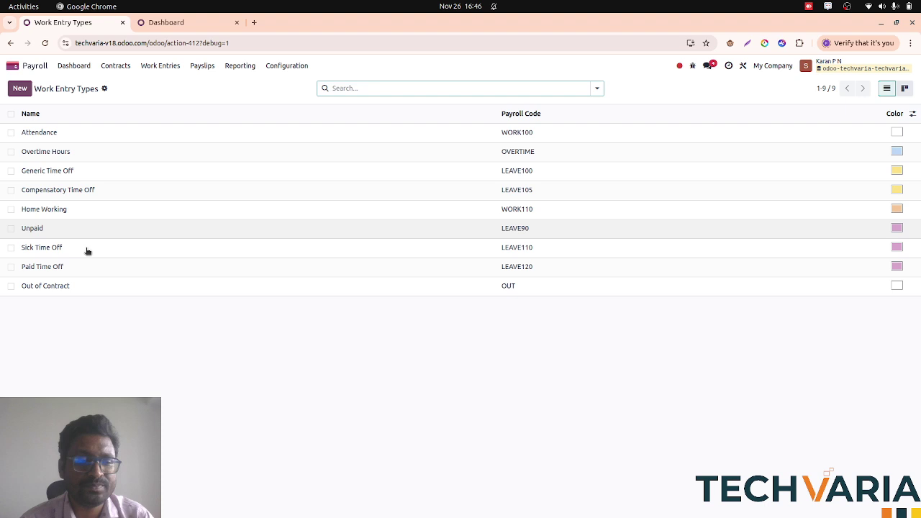
left_click(66, 254)
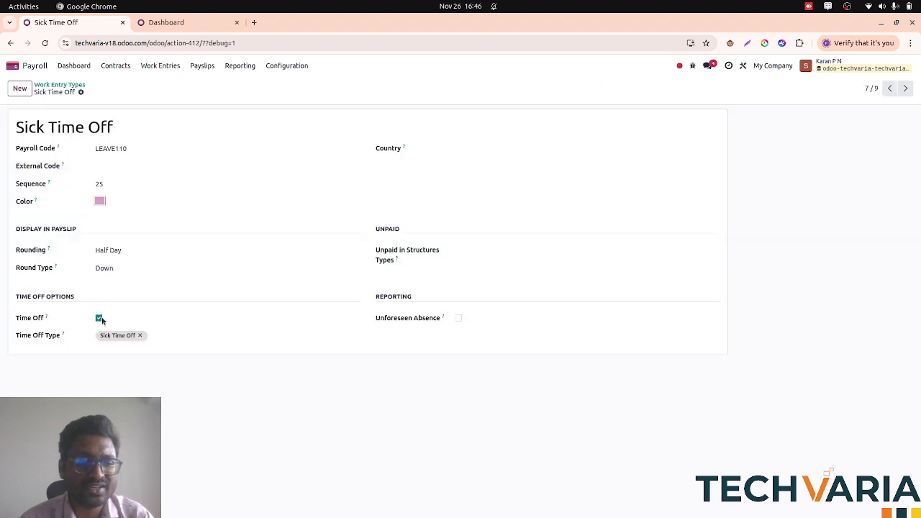
key("alt+n")
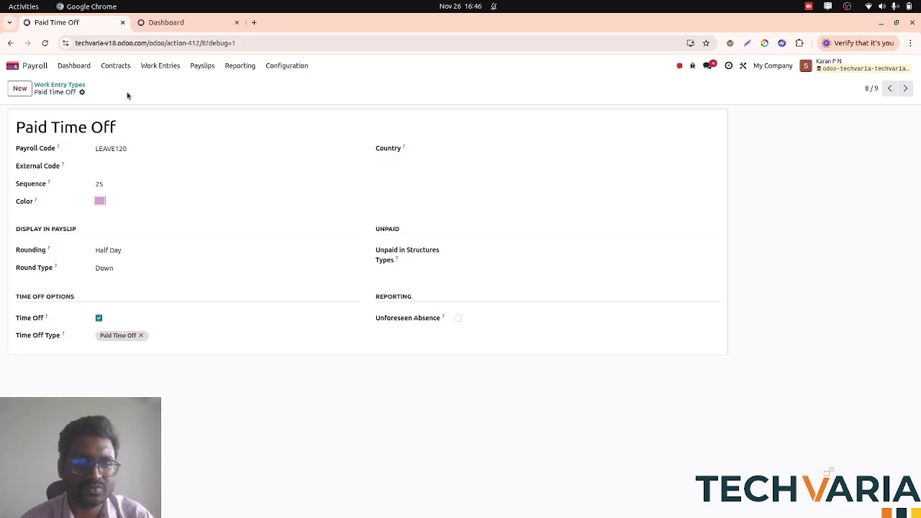
Step: Examine the Standard 40 hours/week working schedule's hours and return to the working schedules list
left_click(281, 67)
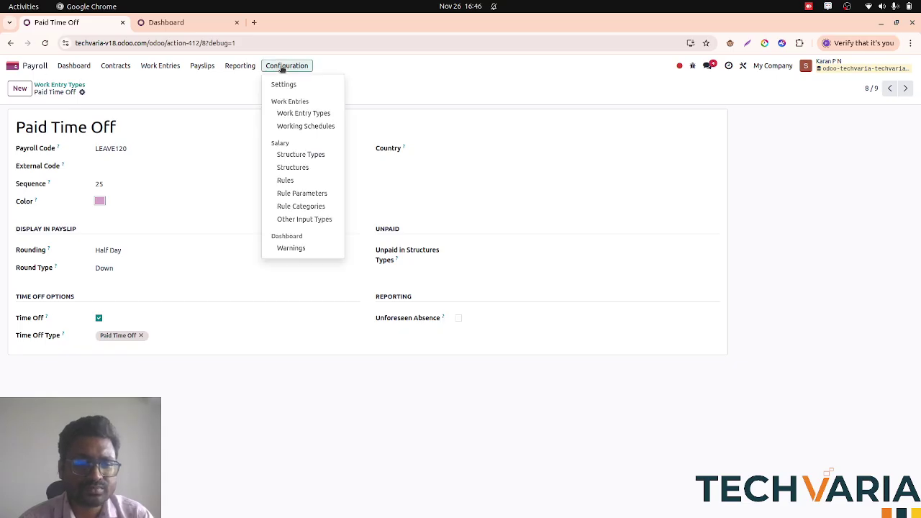
left_click(310, 127)
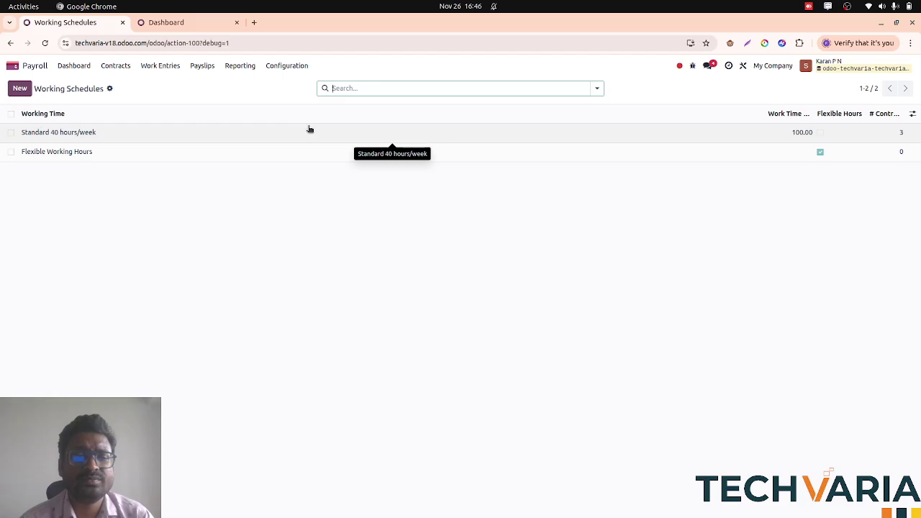
left_click(310, 130)
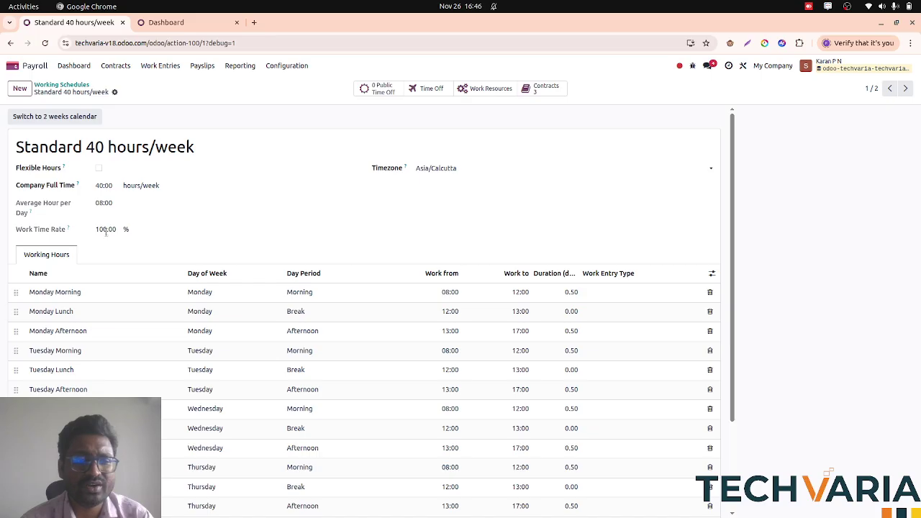
scroll(105, 232, "down", 3)
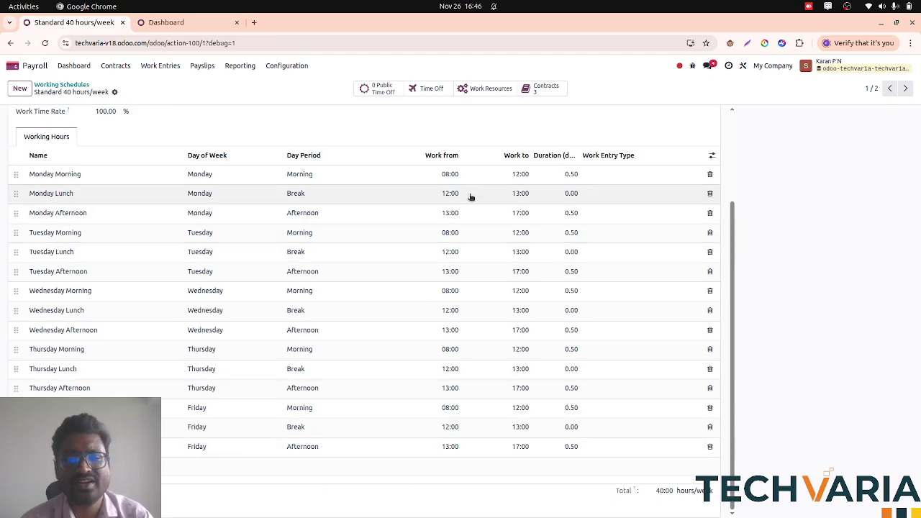
scroll(469, 197, "up", 3)
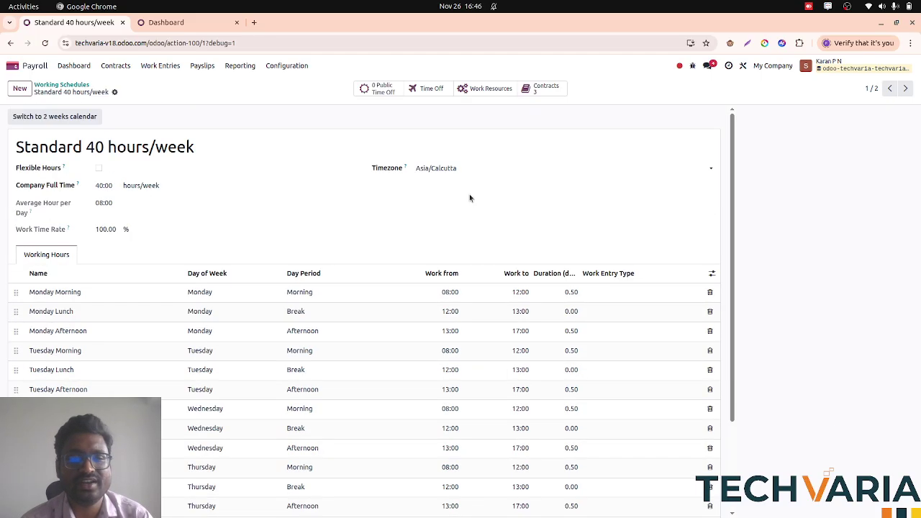
left_click(80, 84)
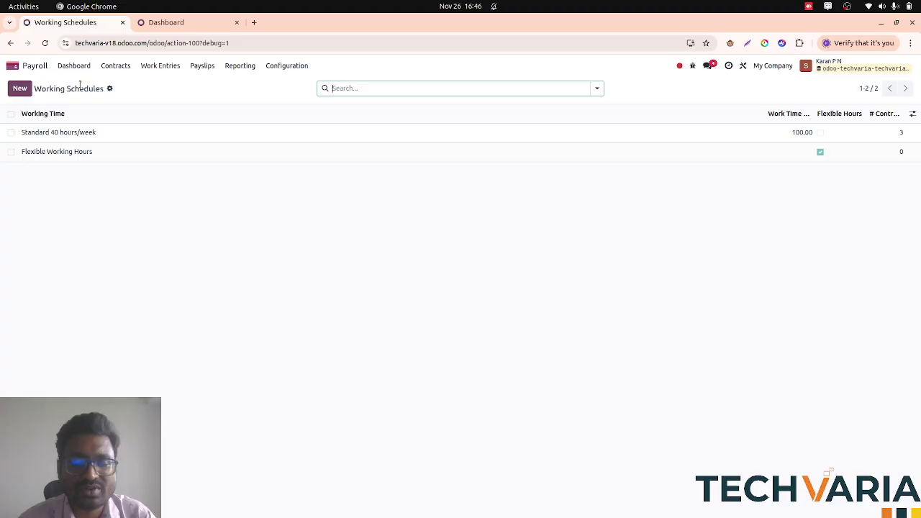
Step: Try enabling Flexible Hours on a new working schedule and discard the draft
left_click(20, 91)
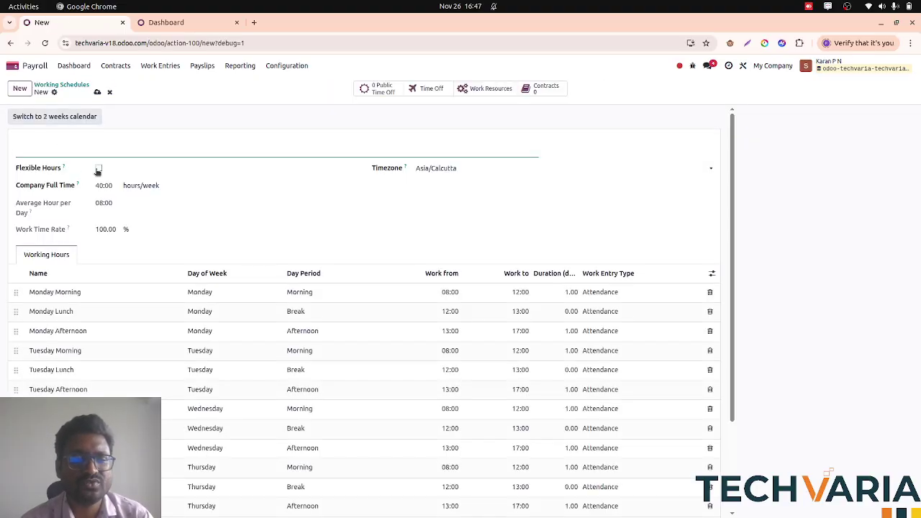
left_click(99, 169)
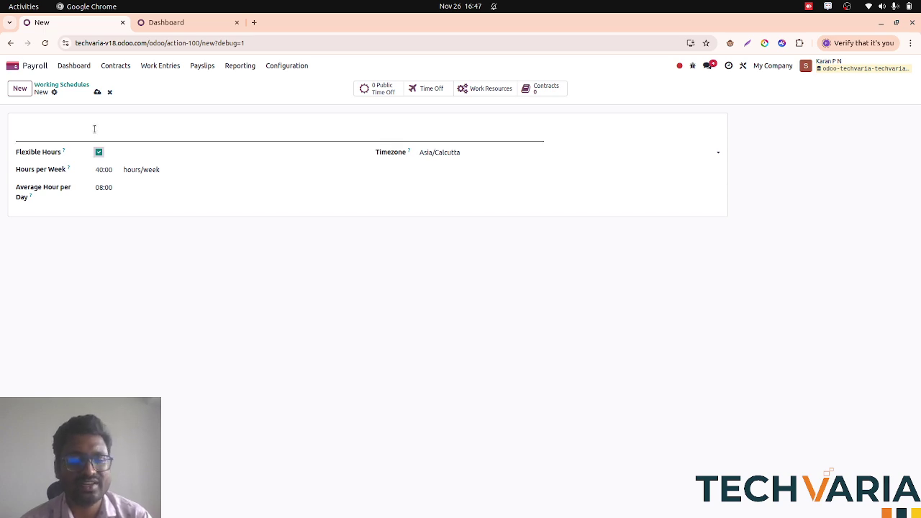
left_click(109, 92)
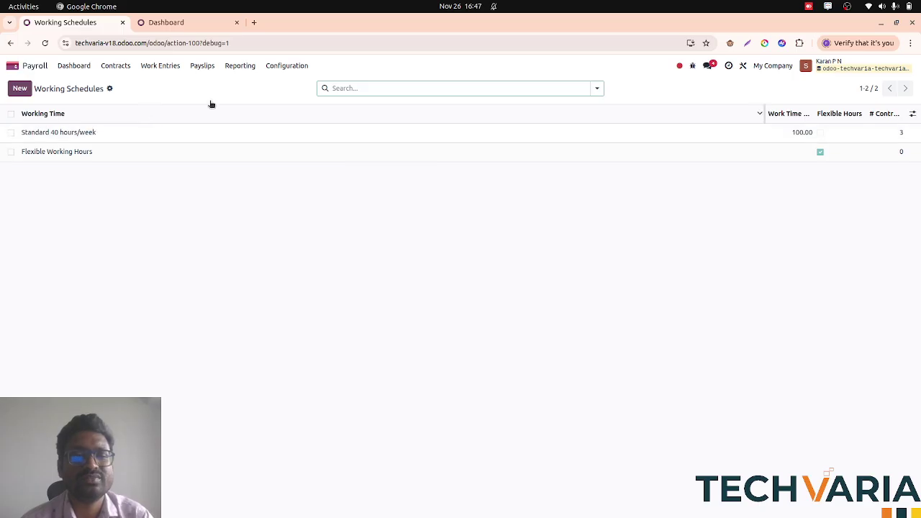
left_click(286, 67)
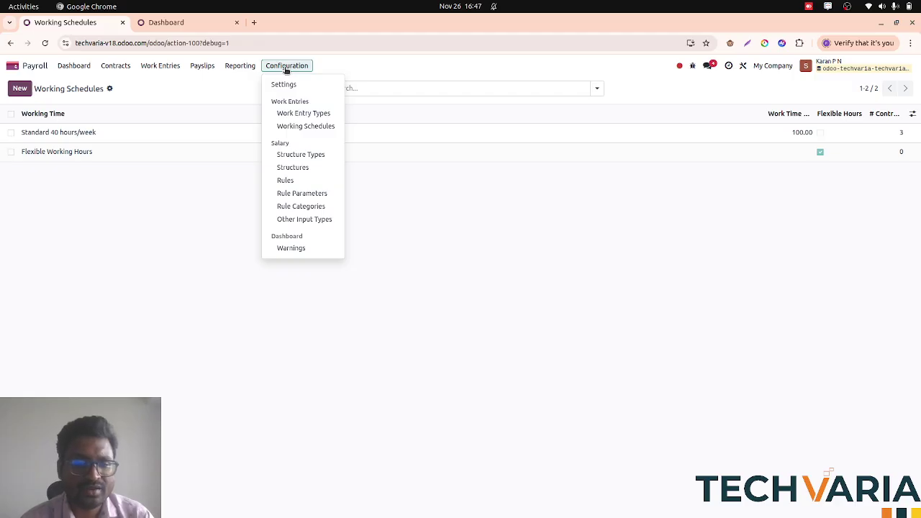
mouse_move(120, 69)
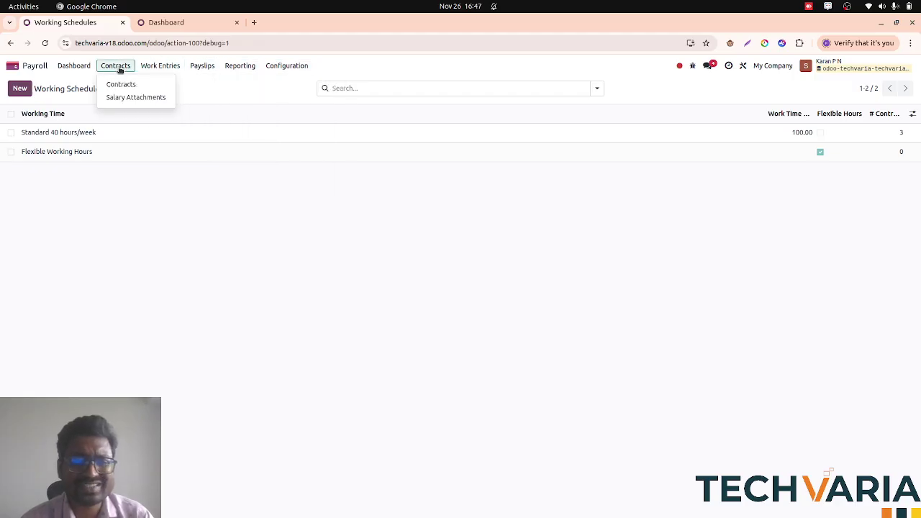
Step: Switch to the Time Off app and open the management list of all employees' time off requests
key("ctrl+k")
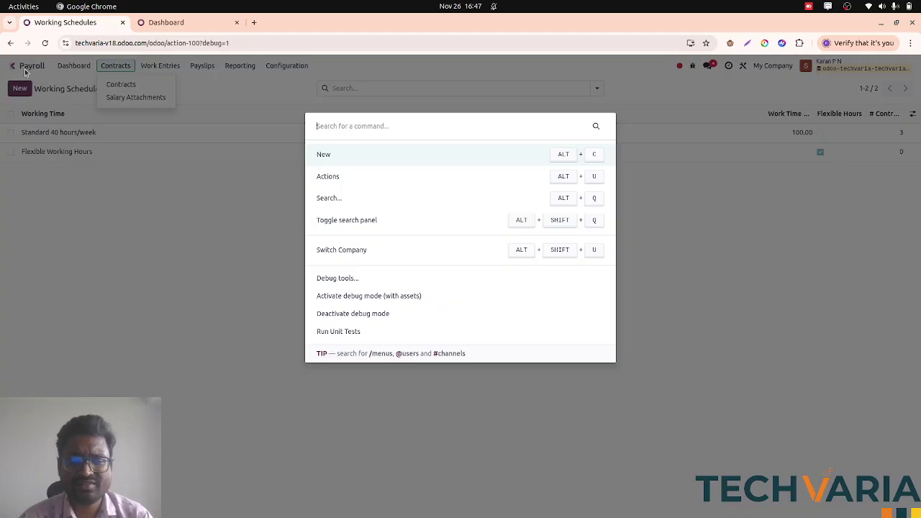
type("/")
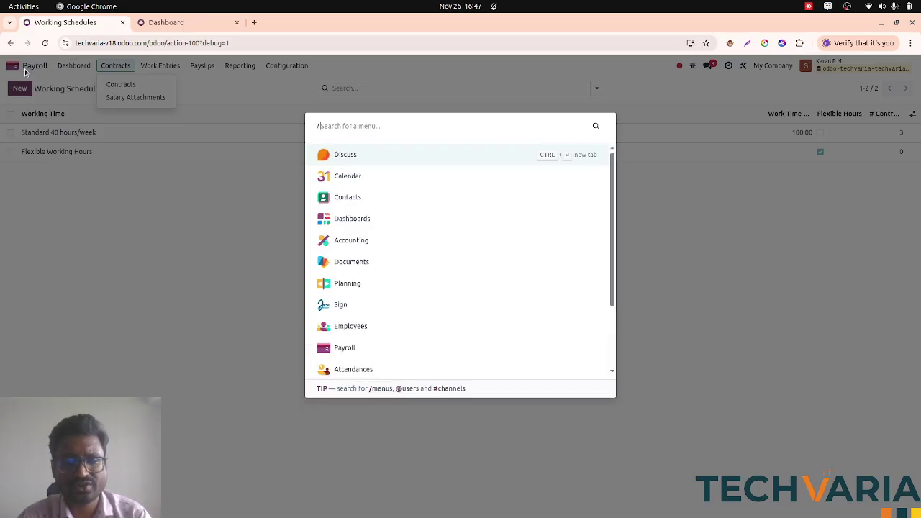
type("time")
key("Return")
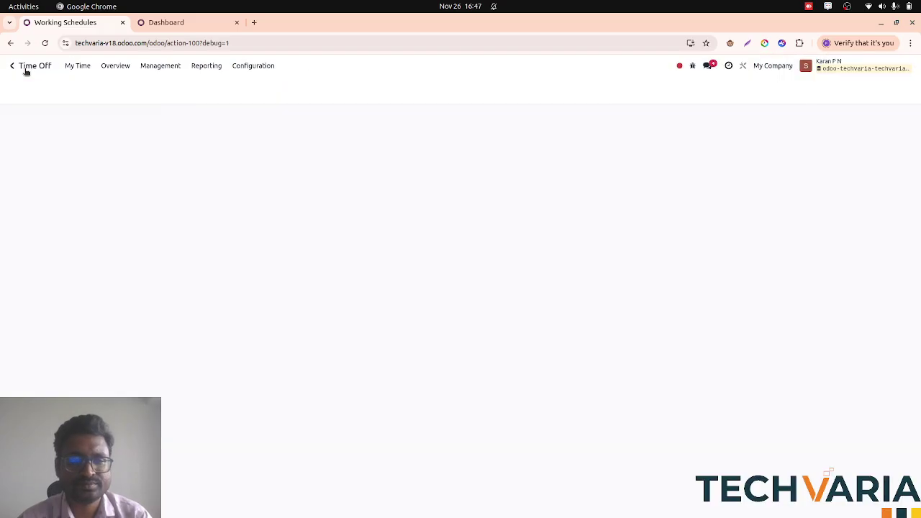
left_click(162, 68)
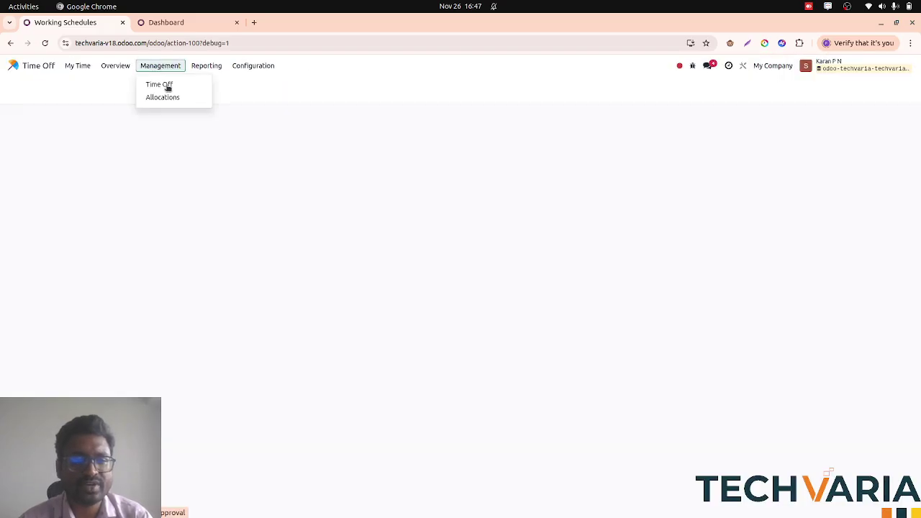
left_click(167, 87)
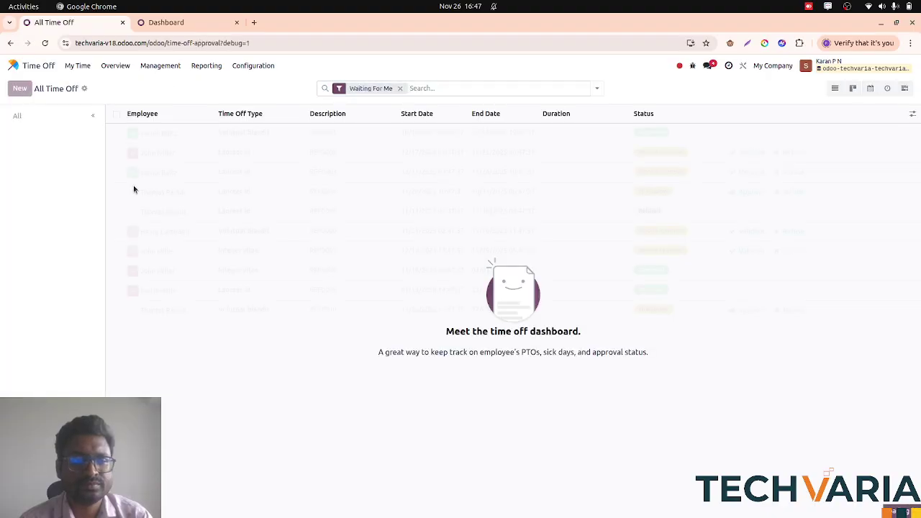
Step: Start a new Sick Time Off request for the default employee and set both dates to 10/21/2025
left_click(133, 185)
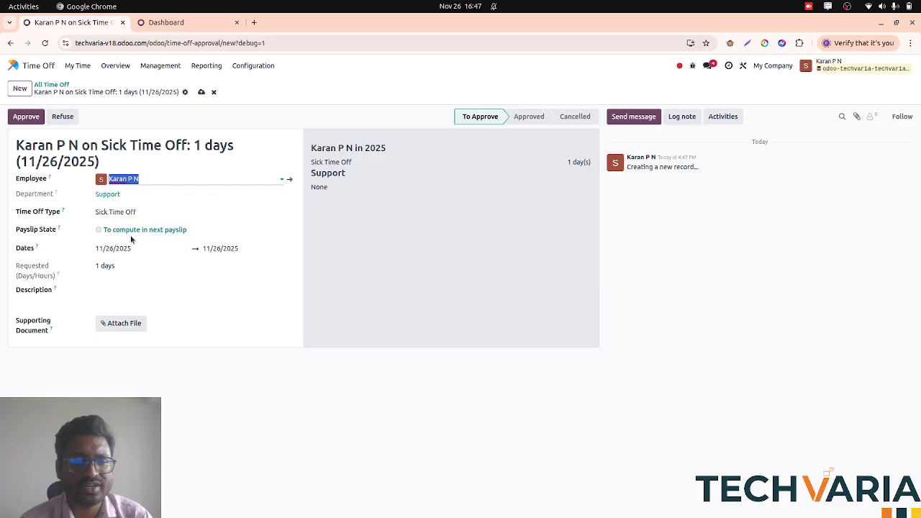
left_click(134, 211)
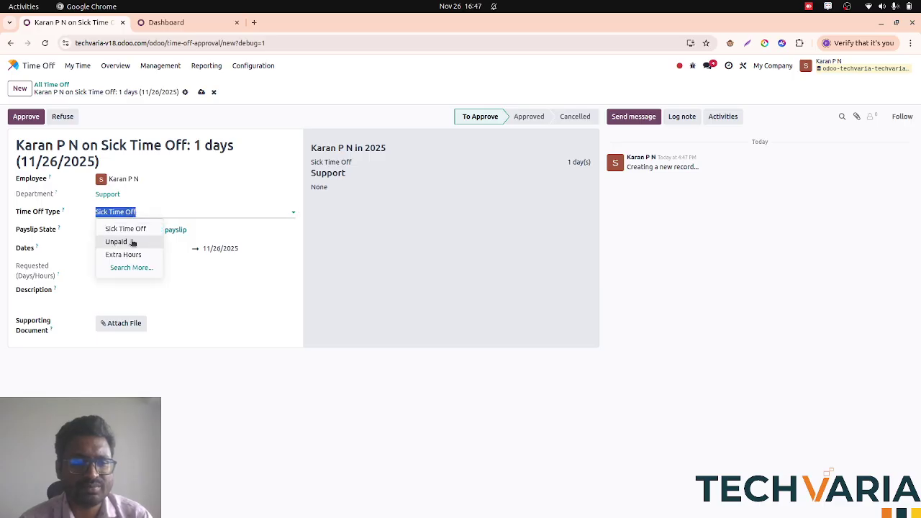
left_click(129, 228)
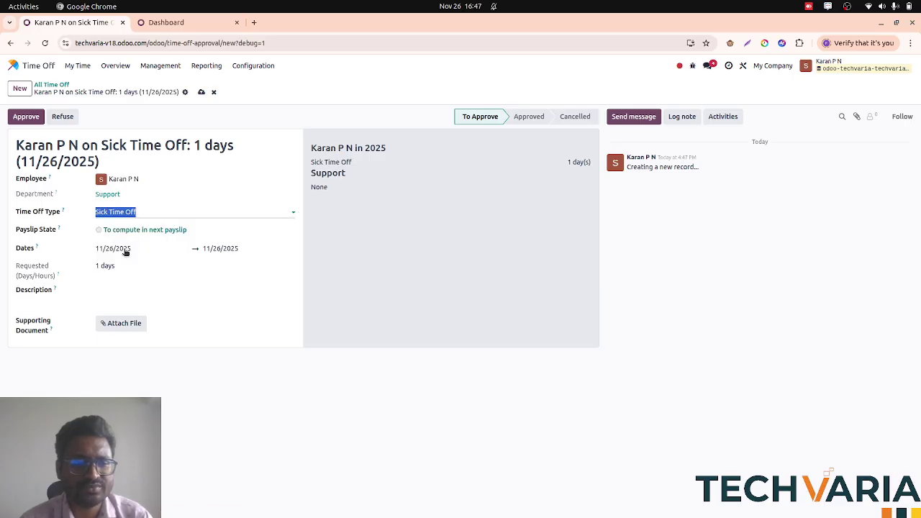
left_click(122, 249)
left_click(41, 275)
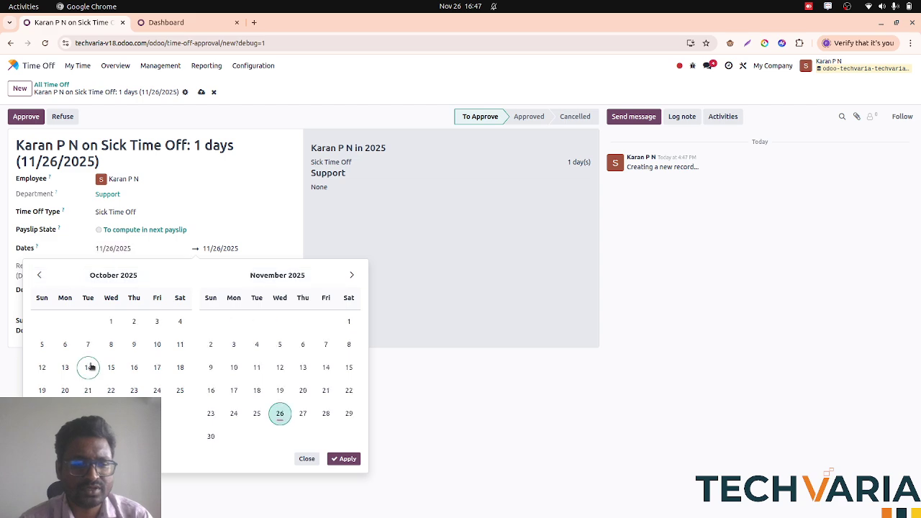
left_click(87, 390)
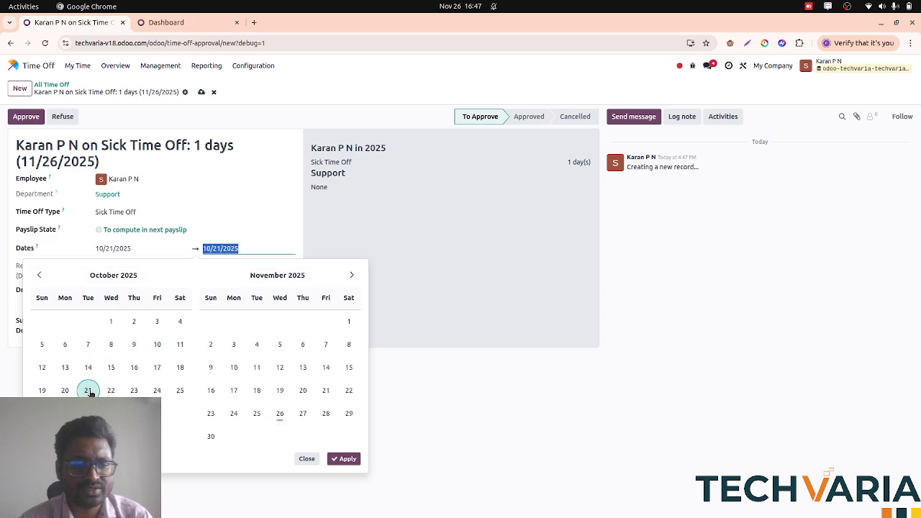
left_click(343, 459)
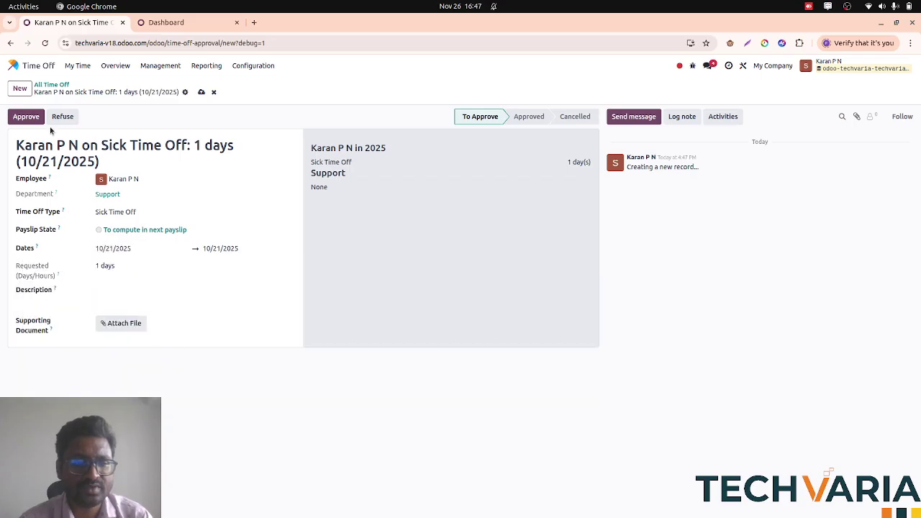
Step: Approve the Sick Time Off request dated 10/21/2025
left_click(24, 118)
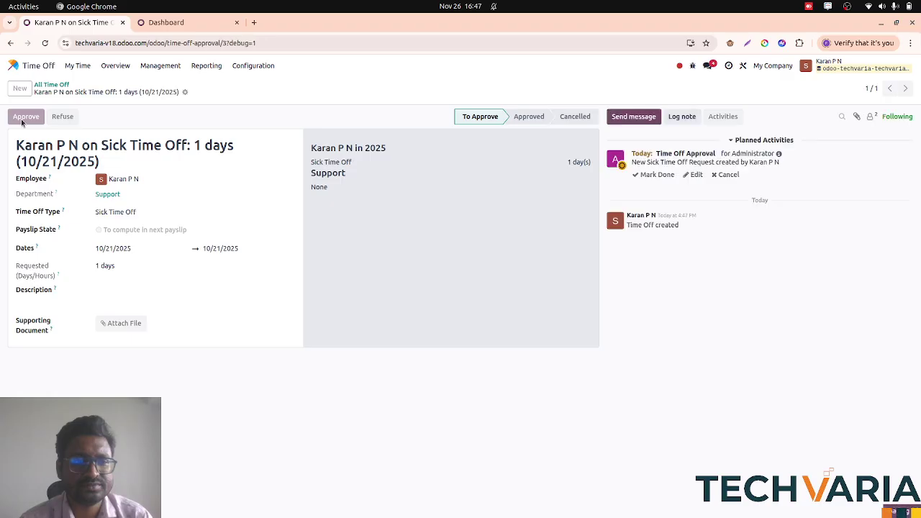
left_click(23, 120)
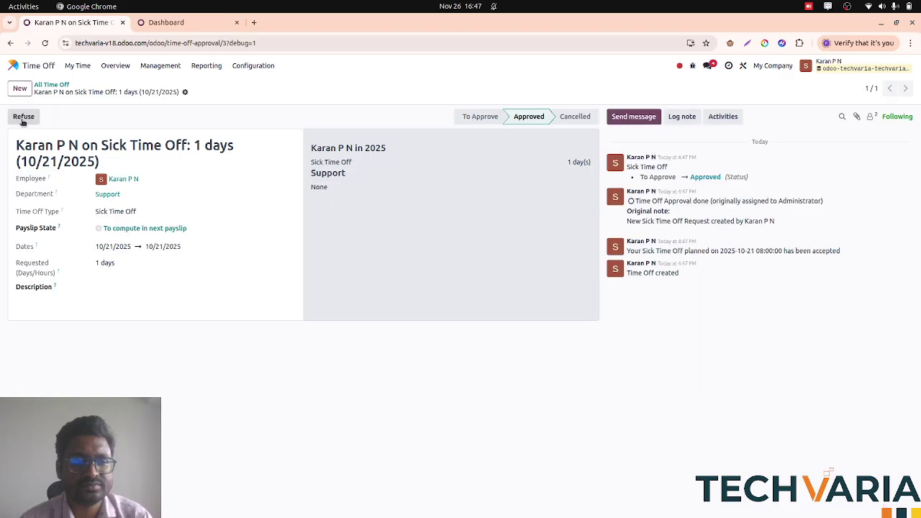
Step: Create and save a one-day Sick Time Off request for the second listed employee on 10/08/2025, without approving it
left_click(21, 91)
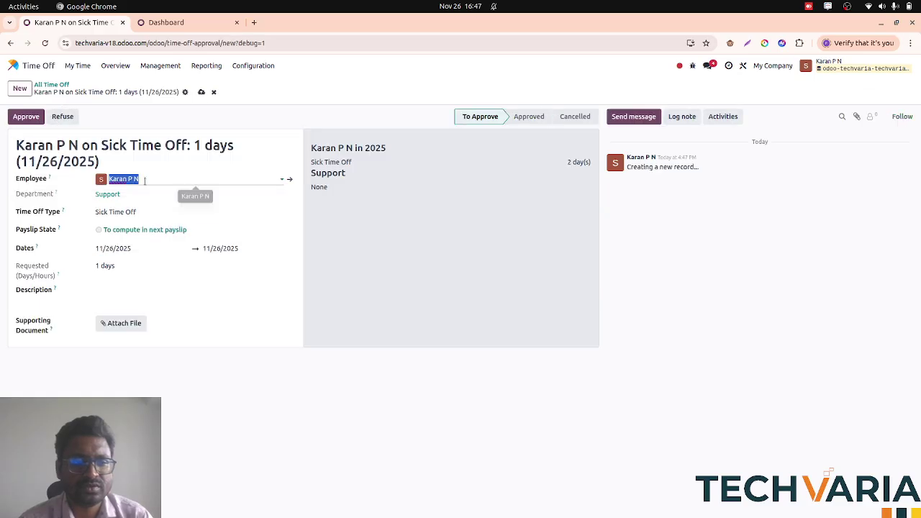
left_click(173, 179)
left_click(151, 211)
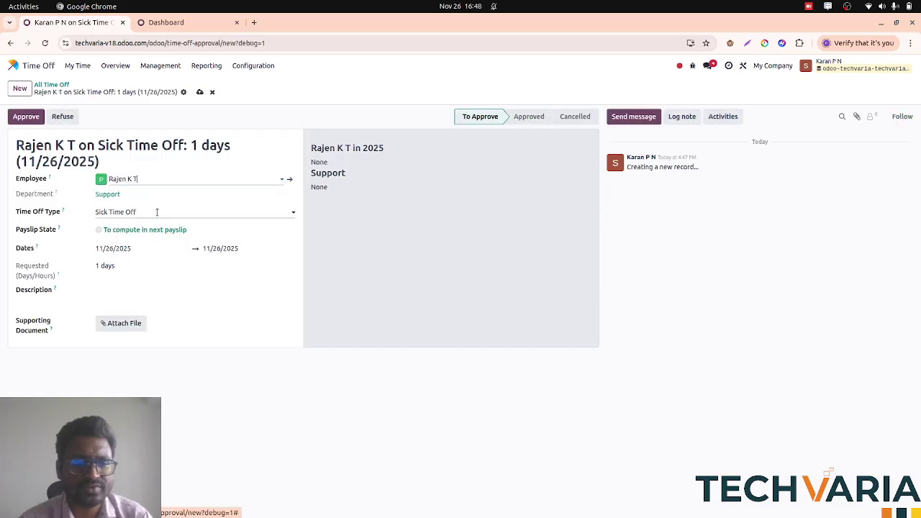
left_click(137, 249)
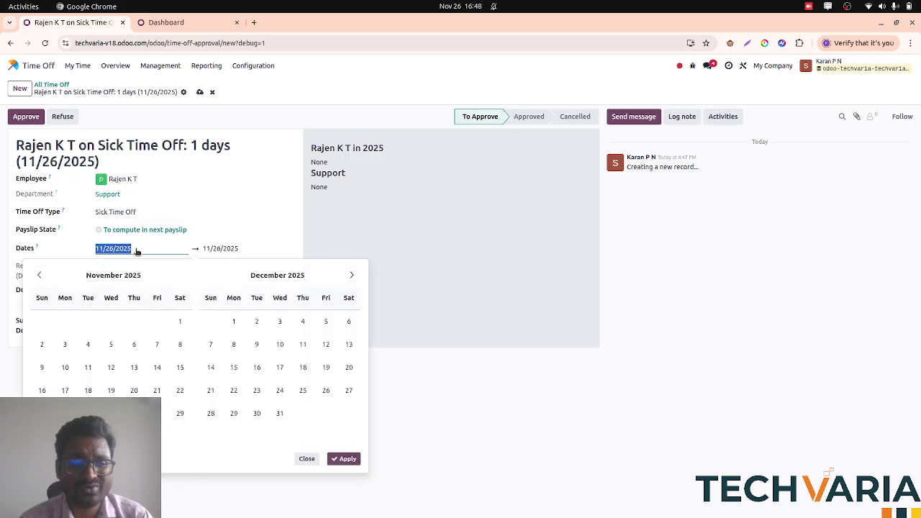
left_click(37, 276)
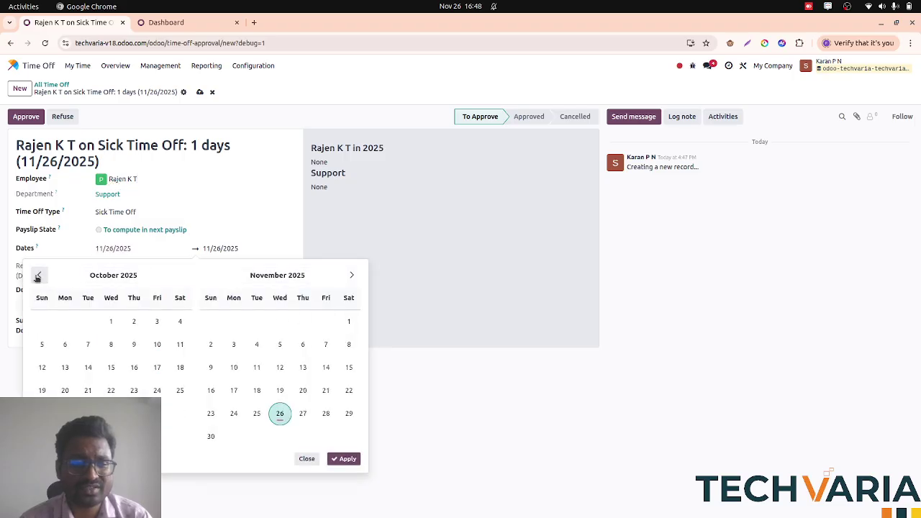
left_click(111, 345)
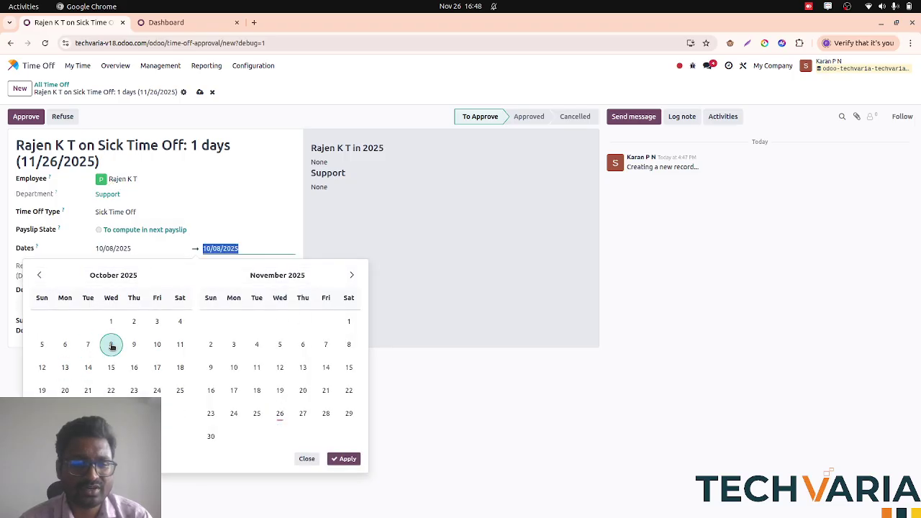
left_click(349, 461)
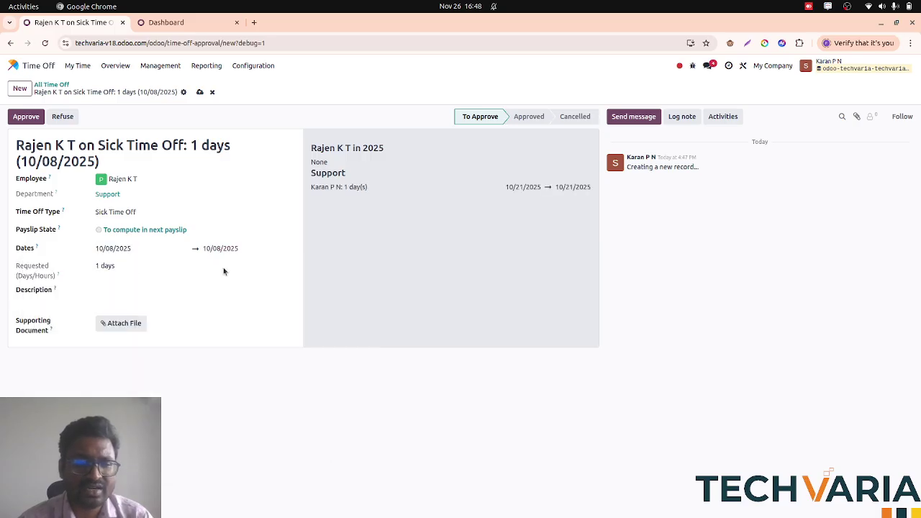
left_click(200, 94)
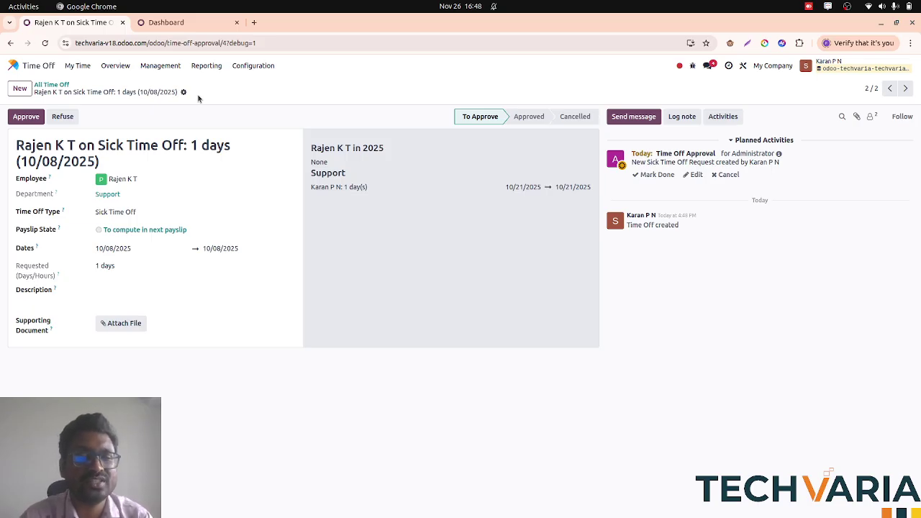
Step: Start a new Unpaid time off request for the third listed employee and set both dates to 10/27/2025
left_click(18, 88)
left_click(135, 178)
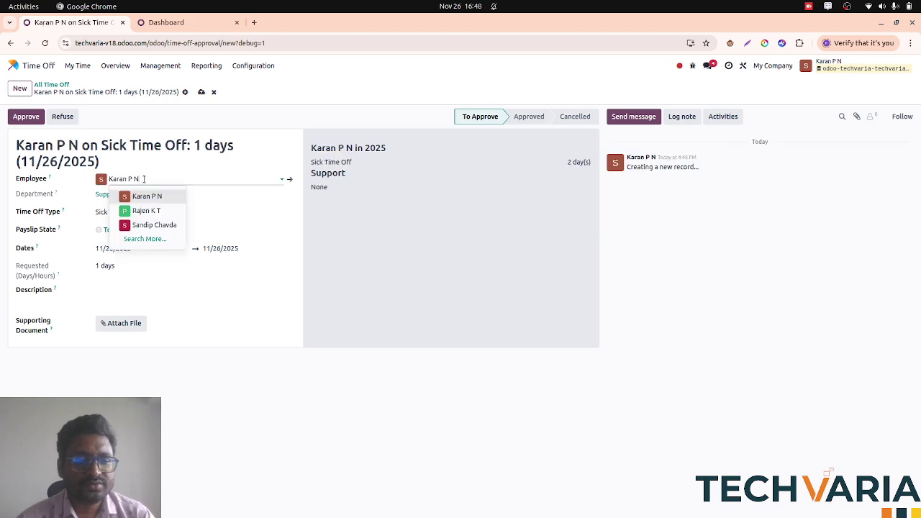
left_click(152, 225)
left_click(121, 213)
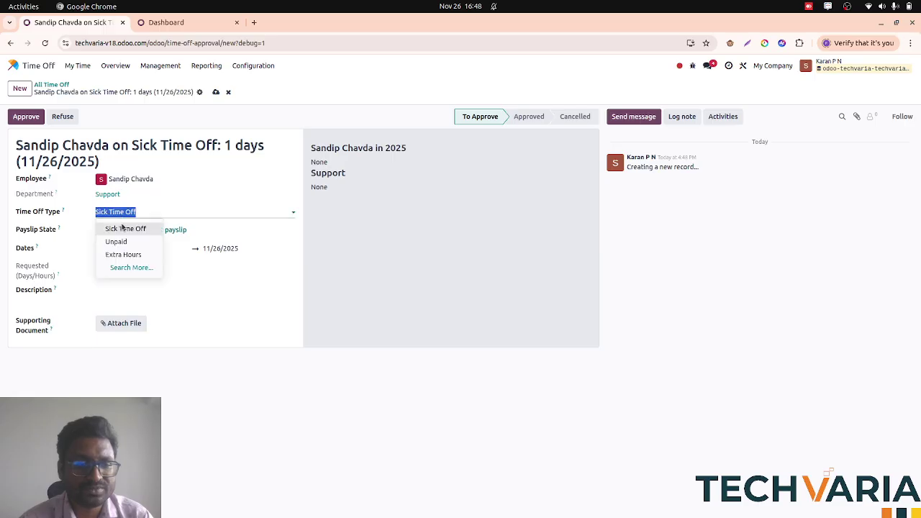
left_click(116, 242)
left_click(123, 248)
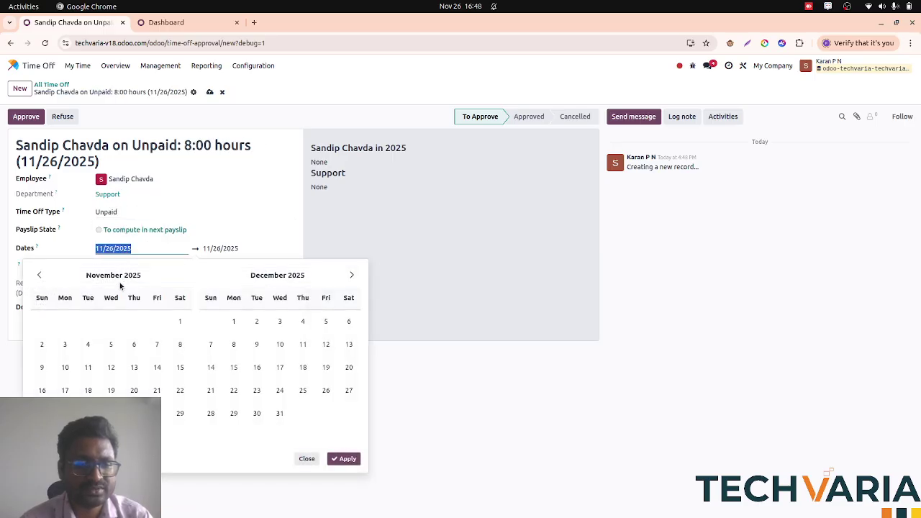
left_click(113, 275)
left_click(88, 380)
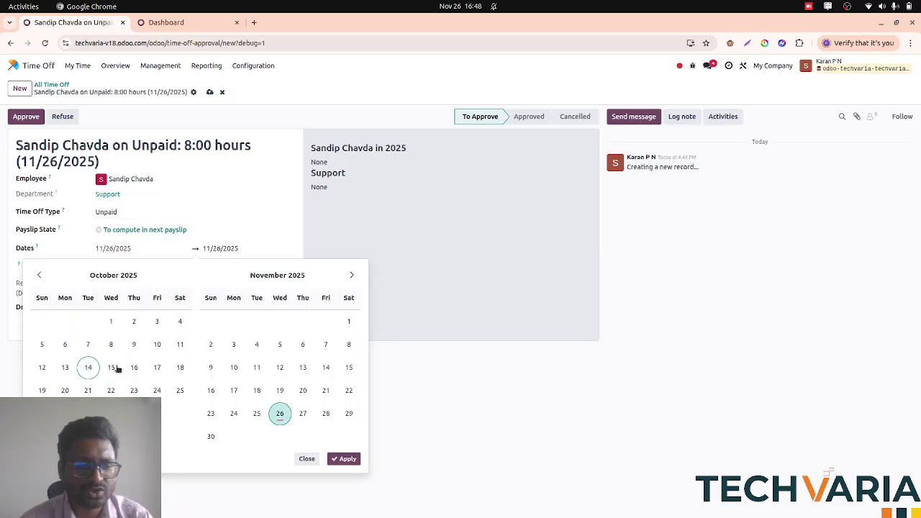
left_click(65, 413)
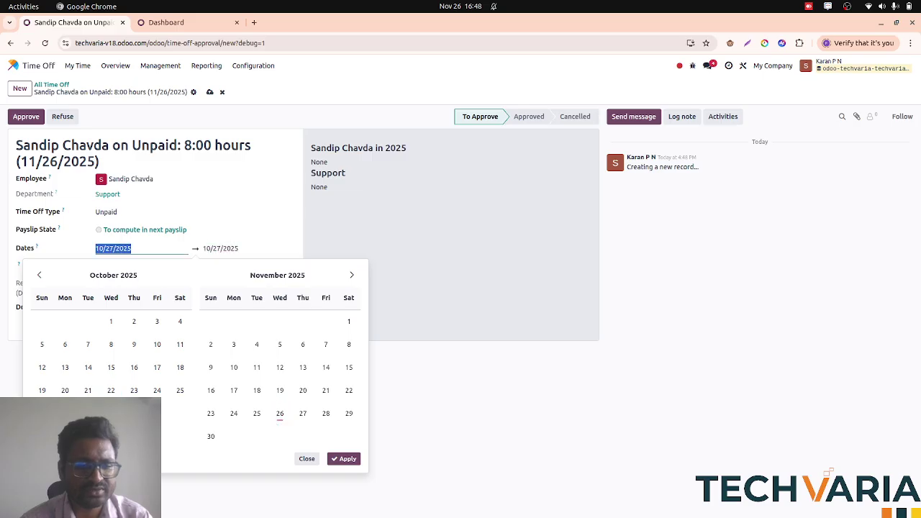
left_click(286, 103)
Step: Approve and validate the Unpaid request, and return to the list of all time off requests
left_click(27, 118)
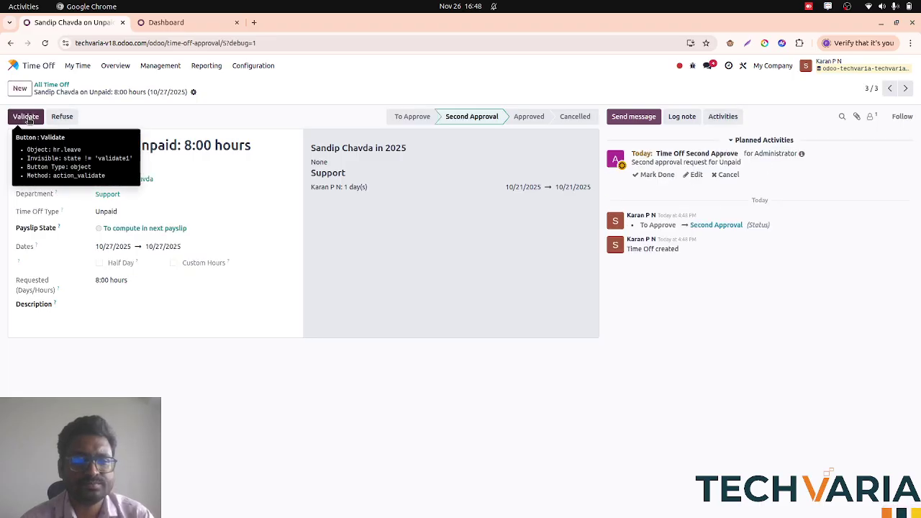
left_click(27, 118)
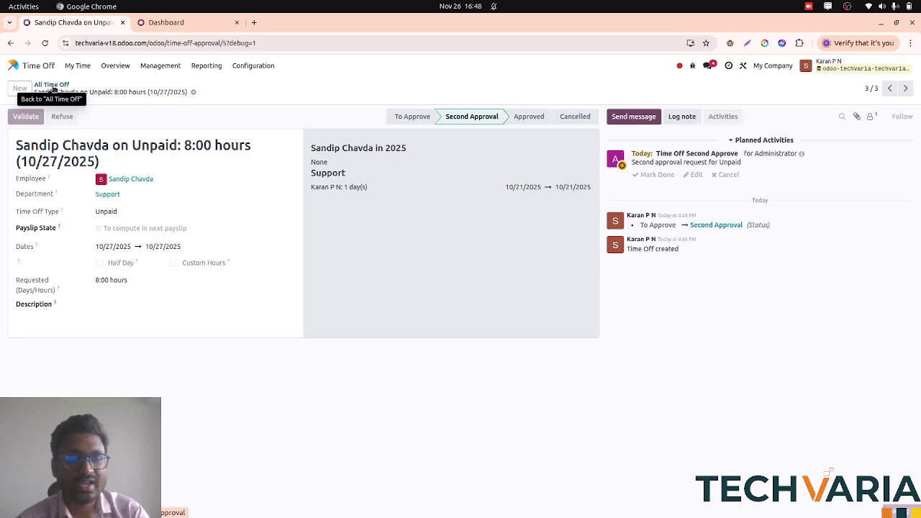
left_click(52, 87)
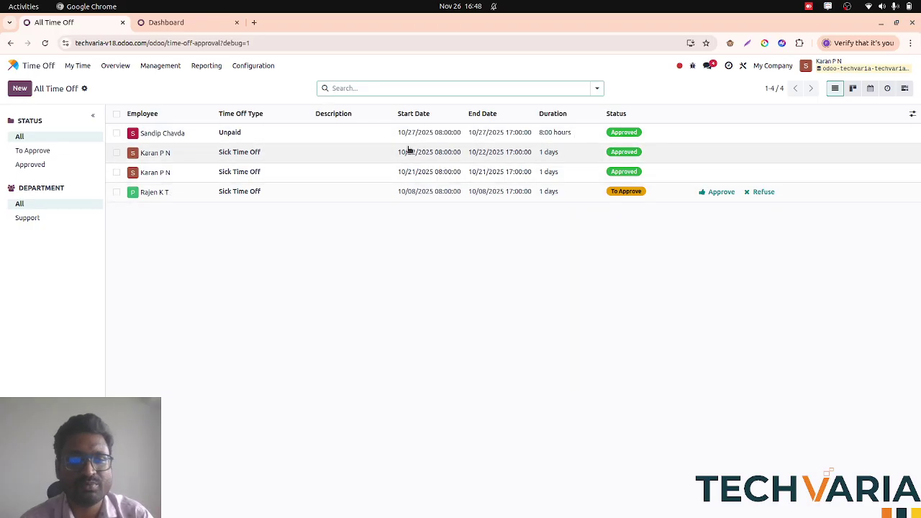
Step: Switch to the Payroll app and open the salary attachments list
key("ctrl+k")
type("/pay")
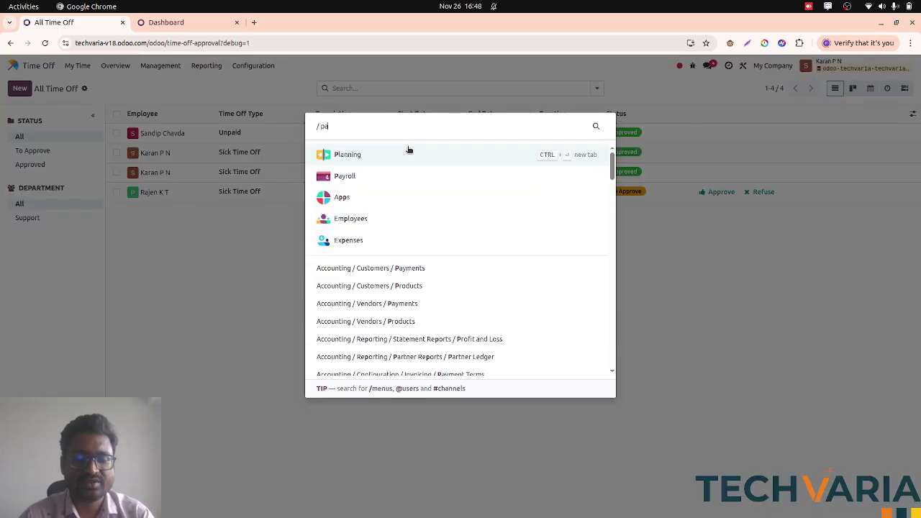
key("Return")
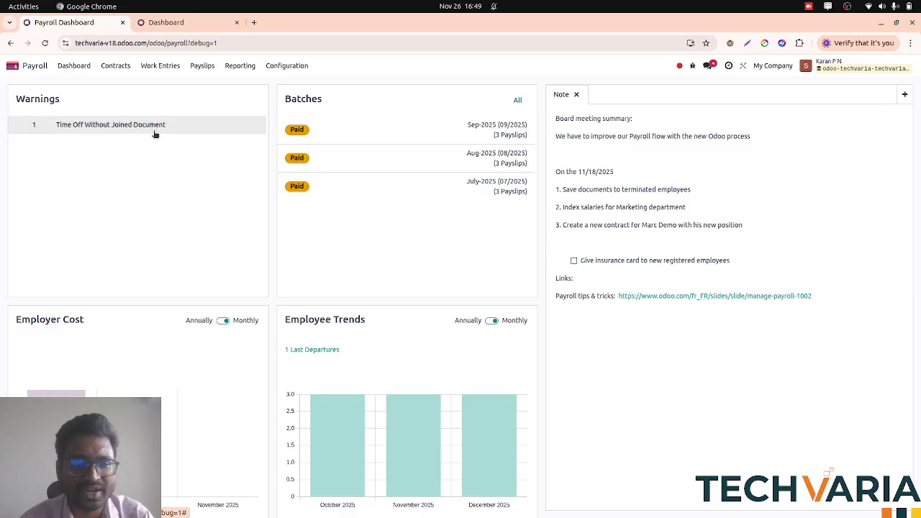
left_click(120, 67)
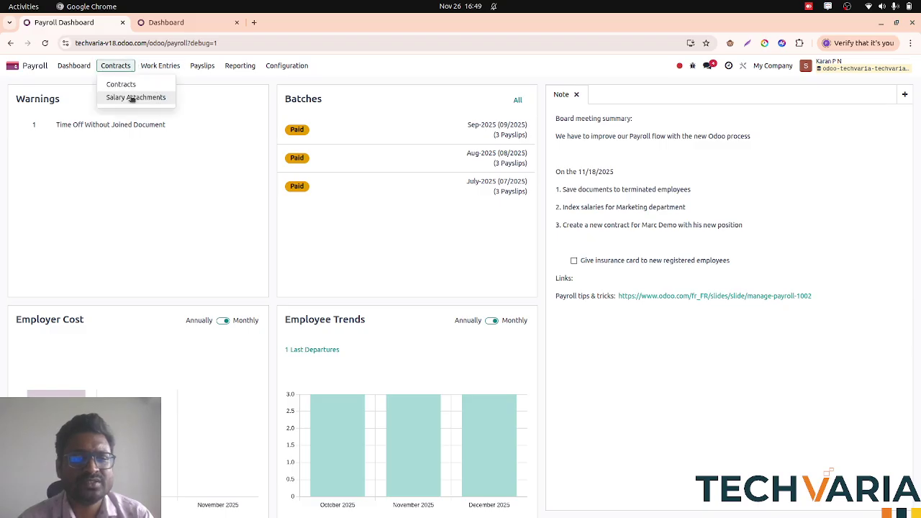
left_click(132, 98)
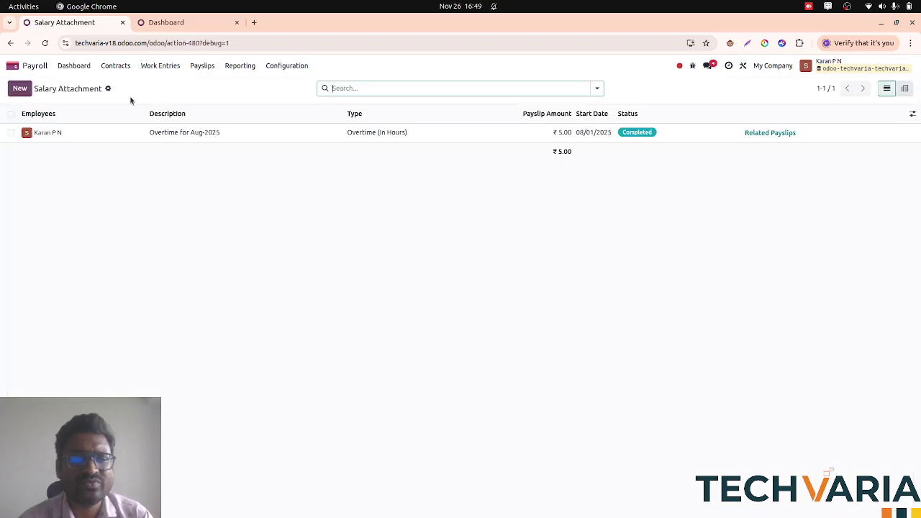
Step: Start a new salary attachment for the second listed employee with type ADVANCE and start date 10/06/2025
left_click(19, 89)
left_click(72, 143)
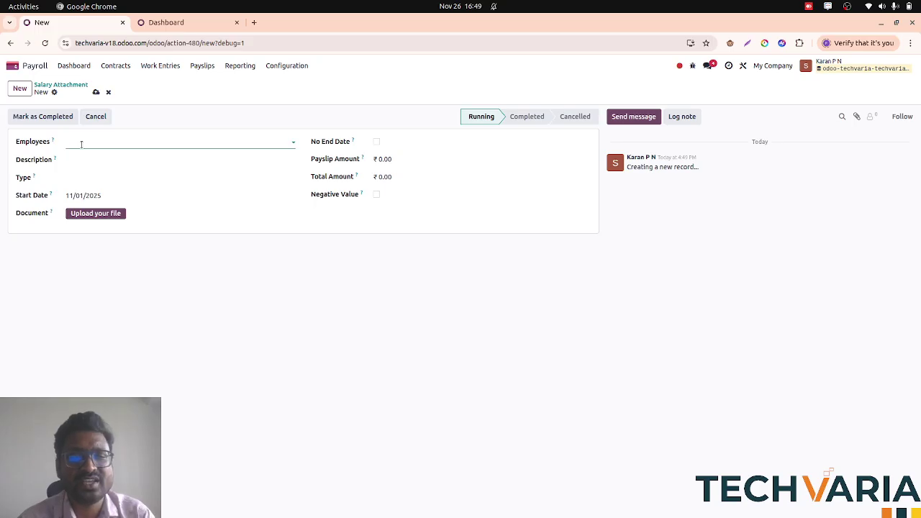
left_click(82, 142)
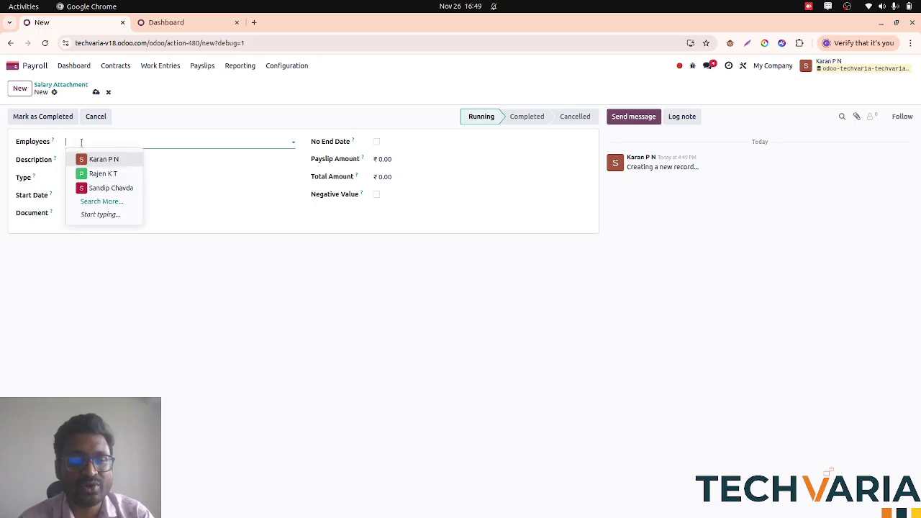
left_click(110, 172)
left_click(89, 179)
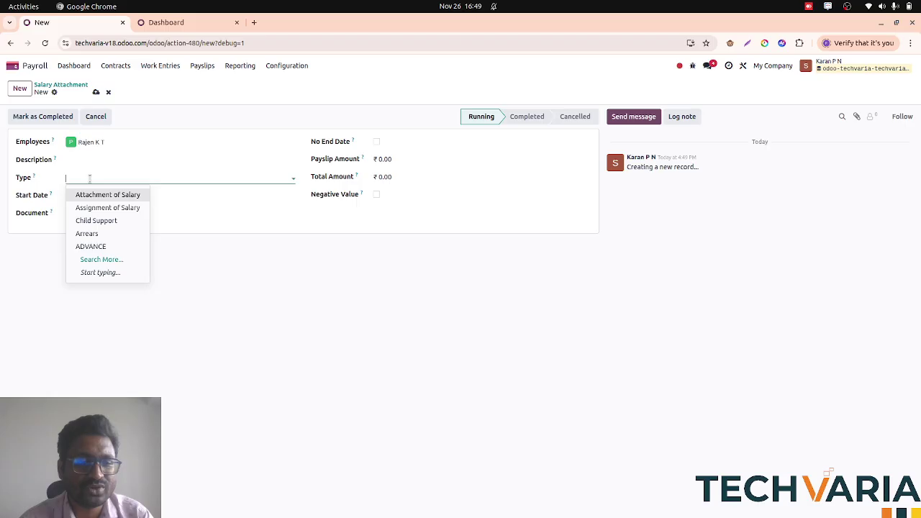
left_click(96, 246)
left_click(105, 197)
left_click(156, 221)
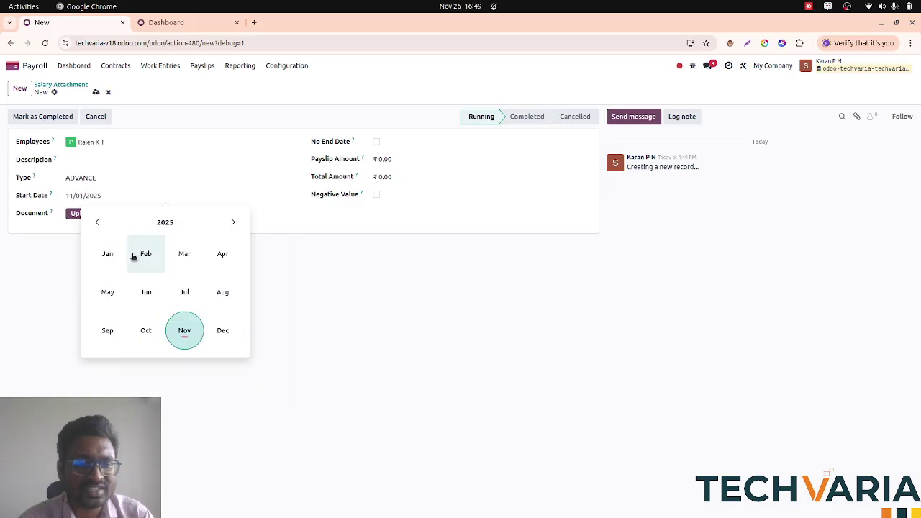
left_click(146, 330)
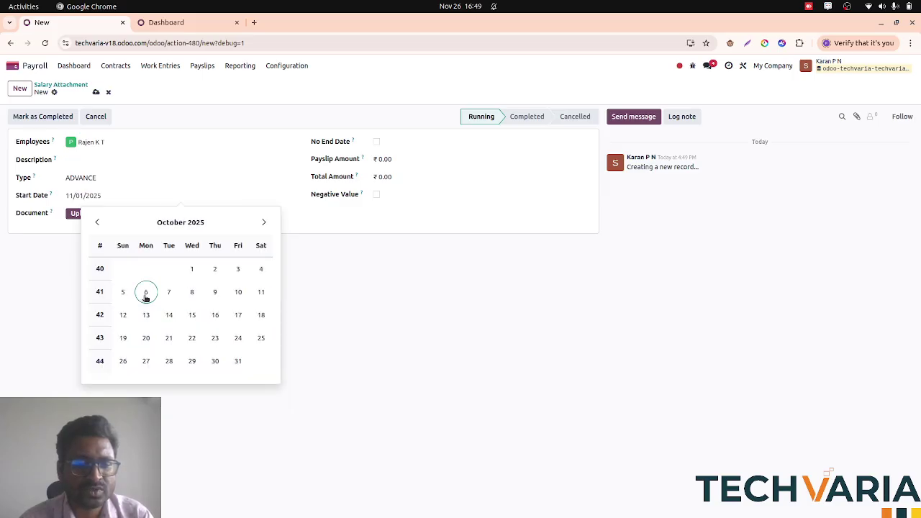
left_click(145, 295)
Step: Set the attachment's payslip amount to 1000 and total amount to 12000, and enable Negative Value
left_click(401, 158)
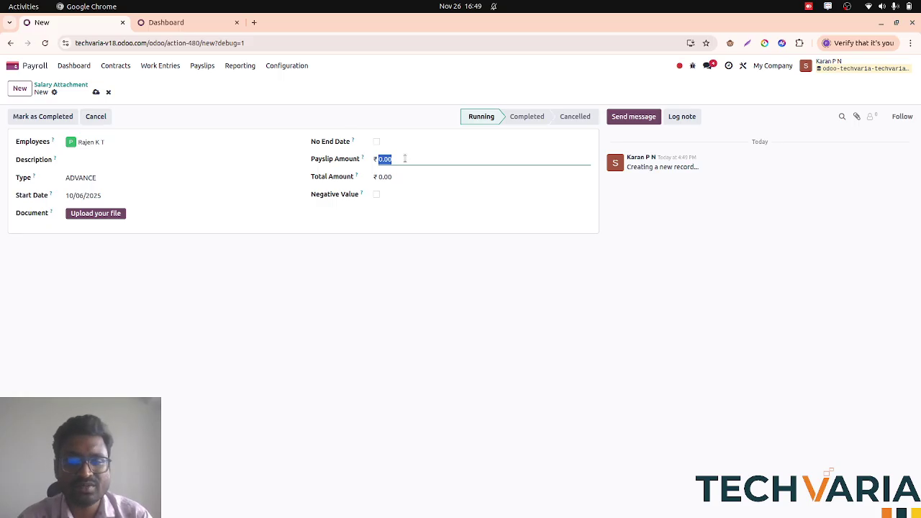
type("1000")
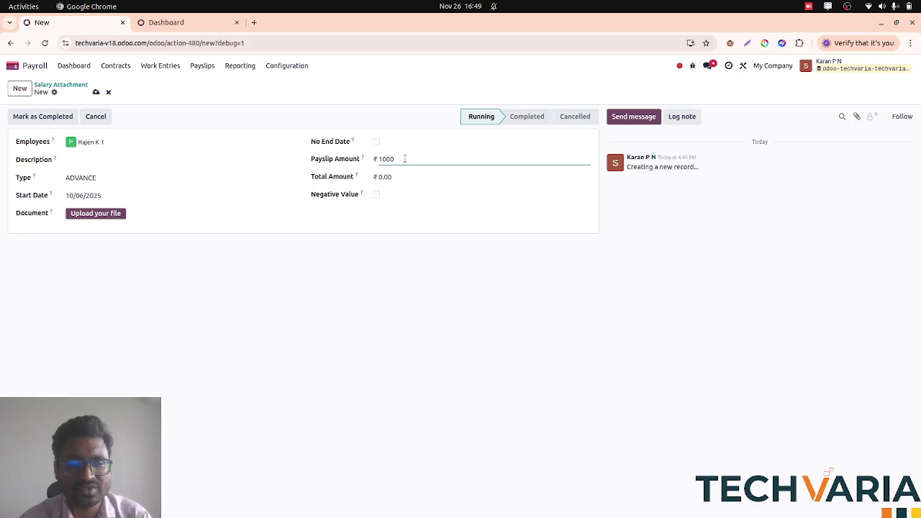
left_click(341, 253)
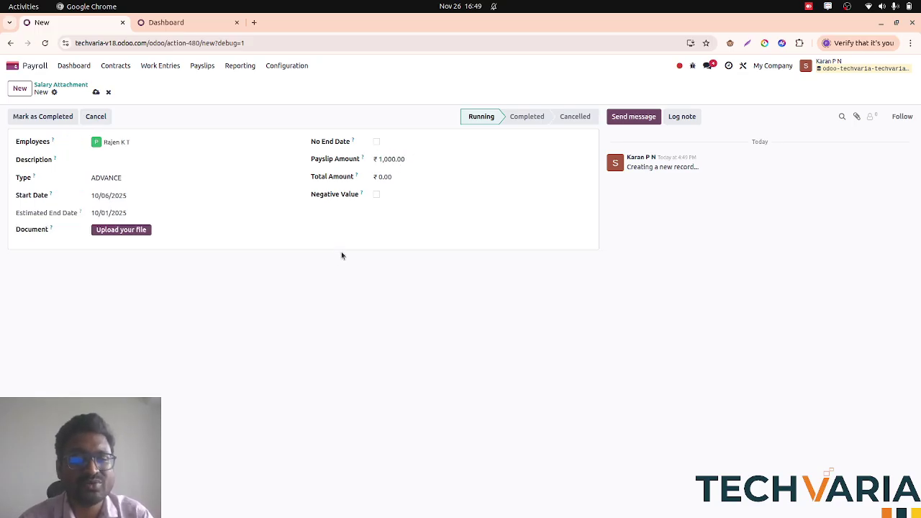
left_click(397, 177)
type("12000")
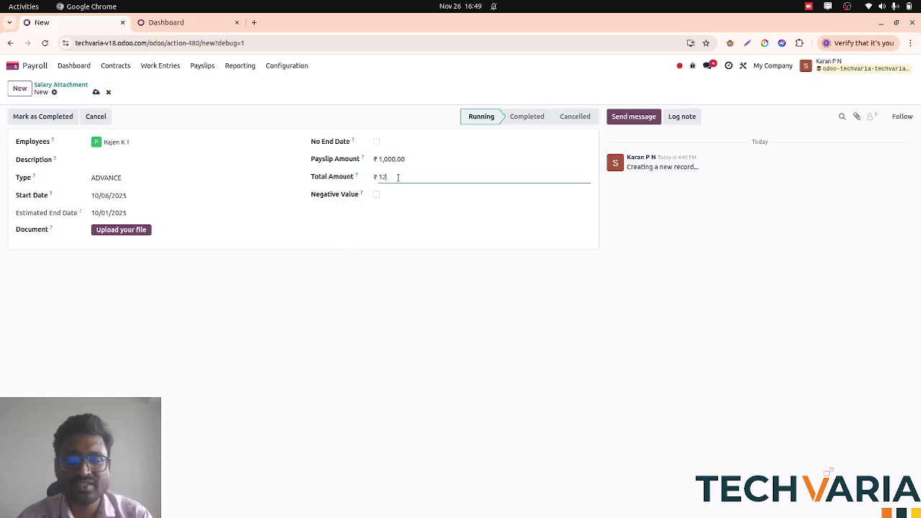
left_click(355, 251)
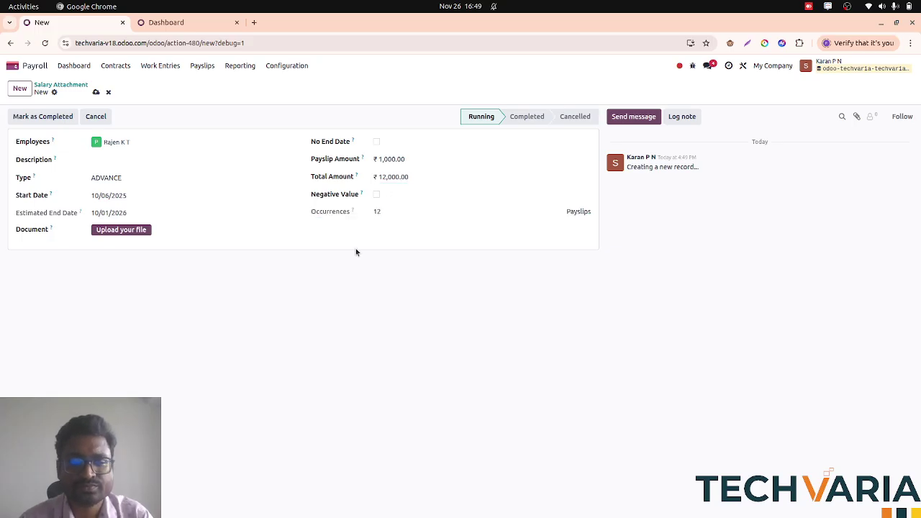
left_click(376, 195)
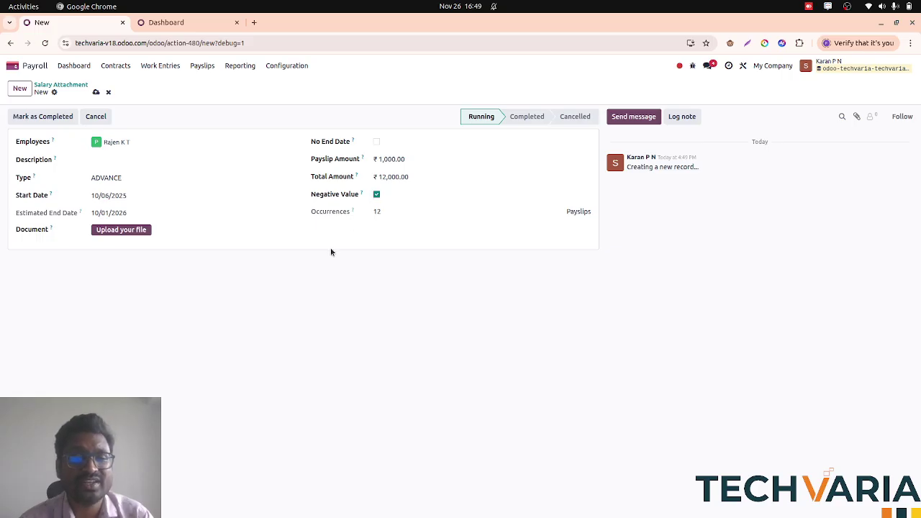
Step: Set the salary attachment's description to Advance and save the record
key("alt")
key("alt+s")
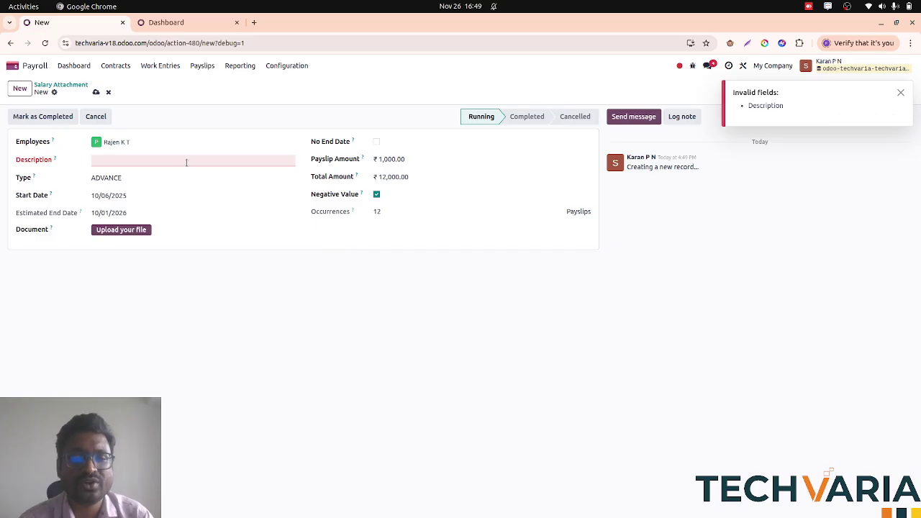
left_click(186, 162)
type("Advance")
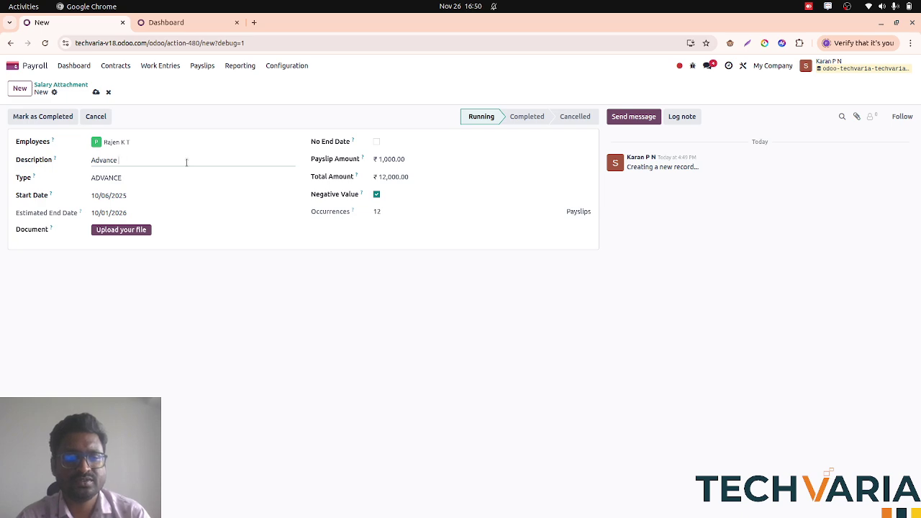
key("alt+s")
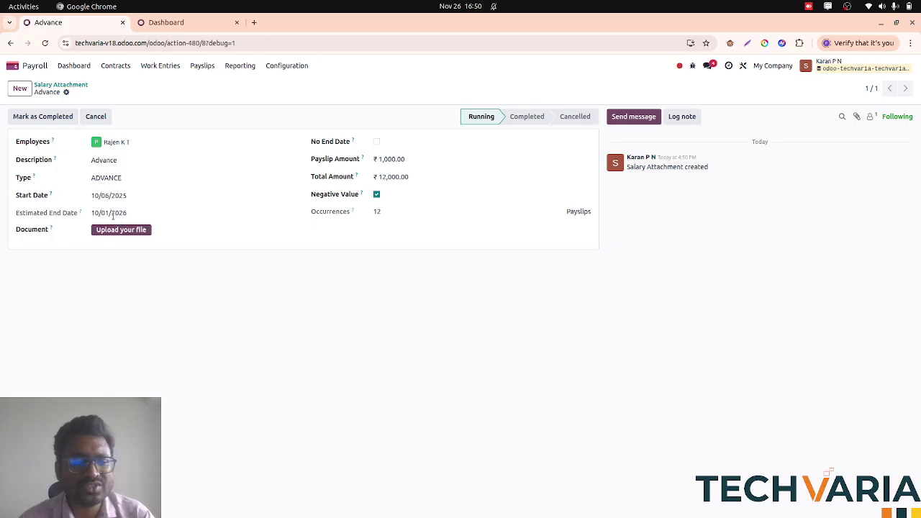
Step: Start a new salary attachment of type Arrears for the first listed employee
left_click(74, 85)
left_click(20, 88)
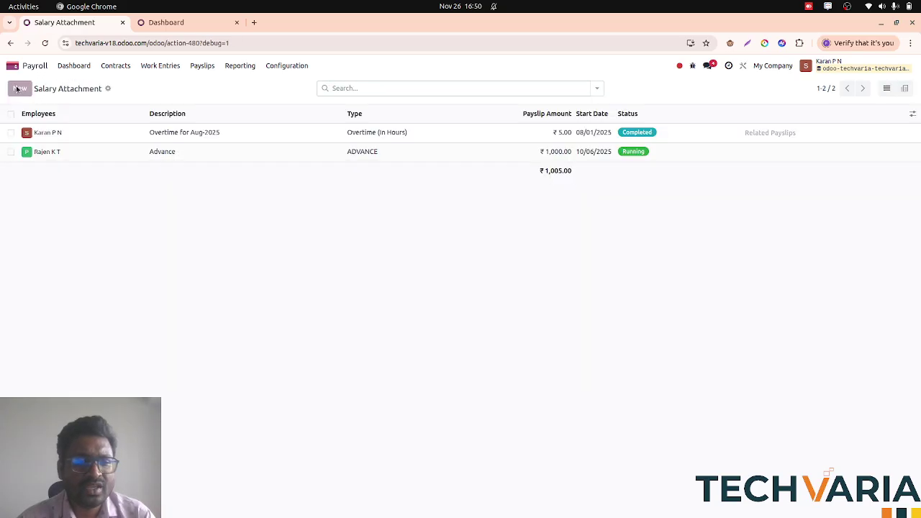
left_click(88, 177)
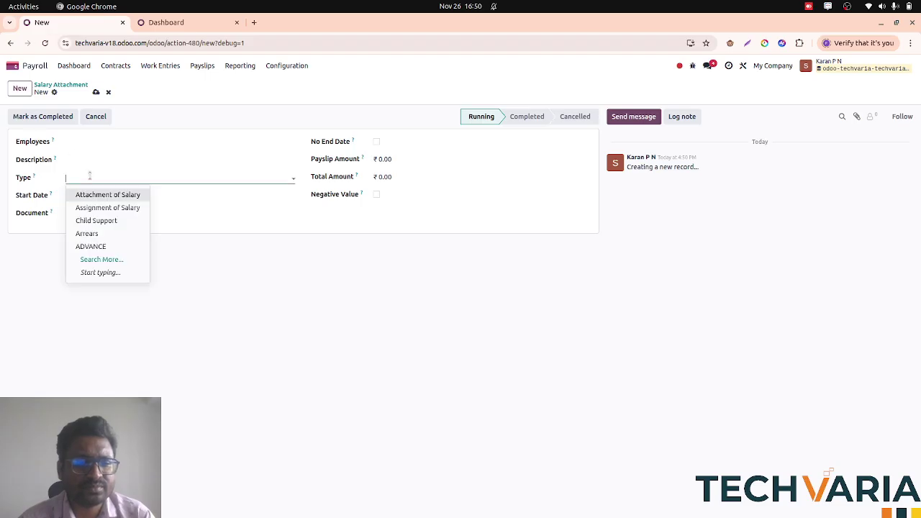
left_click(96, 234)
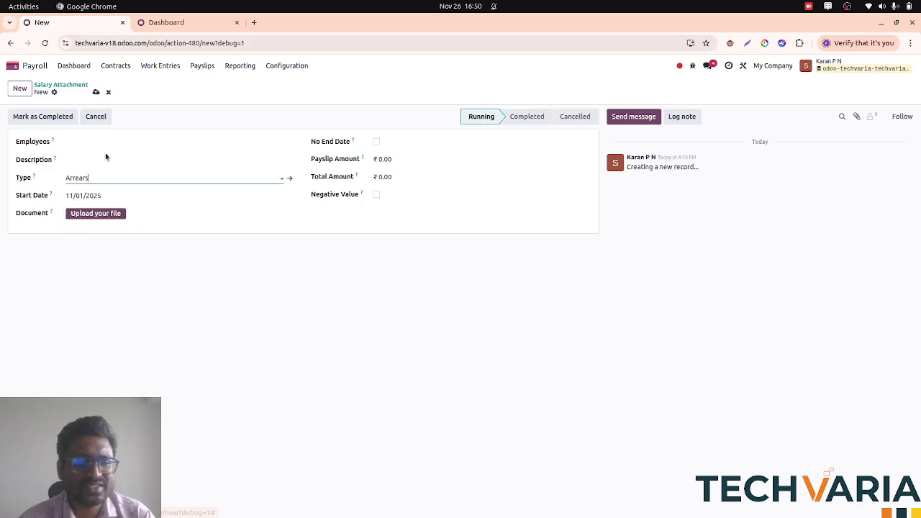
left_click(105, 146)
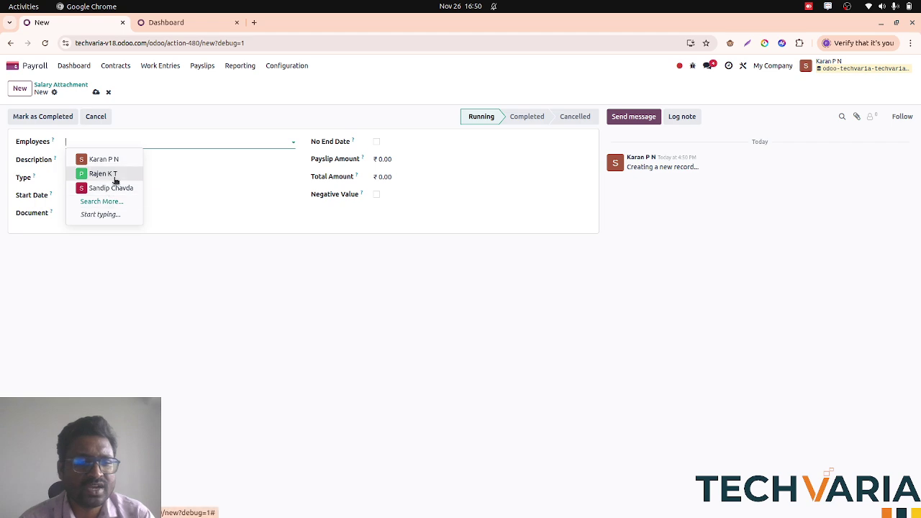
left_click(118, 167)
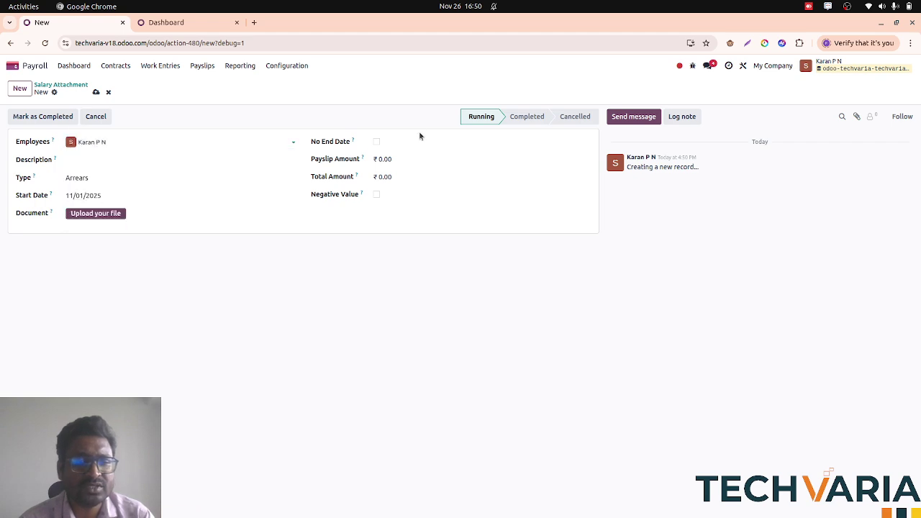
Step: Try to save the attachment with a payslip amount of 1200 and the description Arrears
left_click(403, 160)
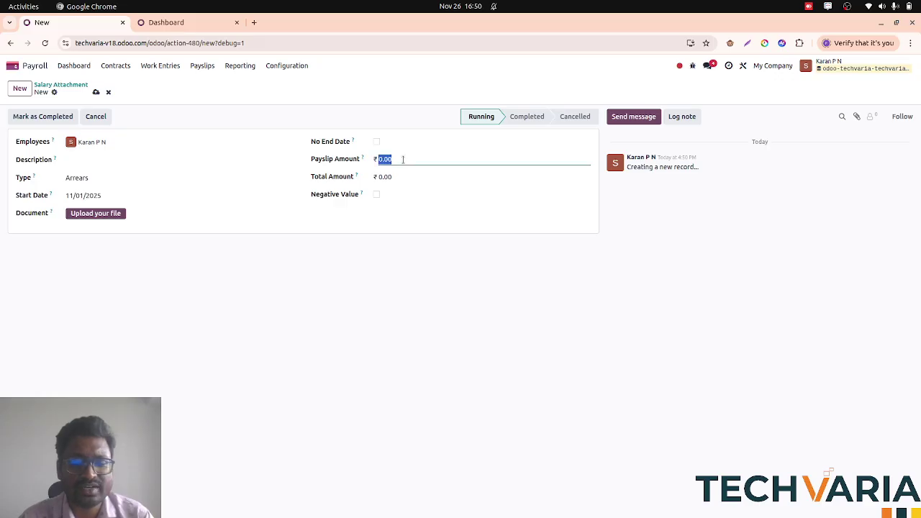
type("1200")
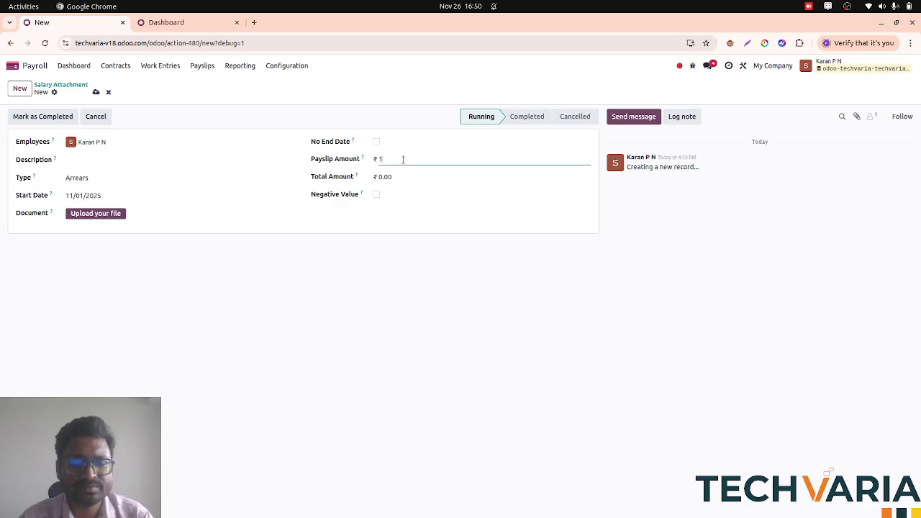
key("alt+s")
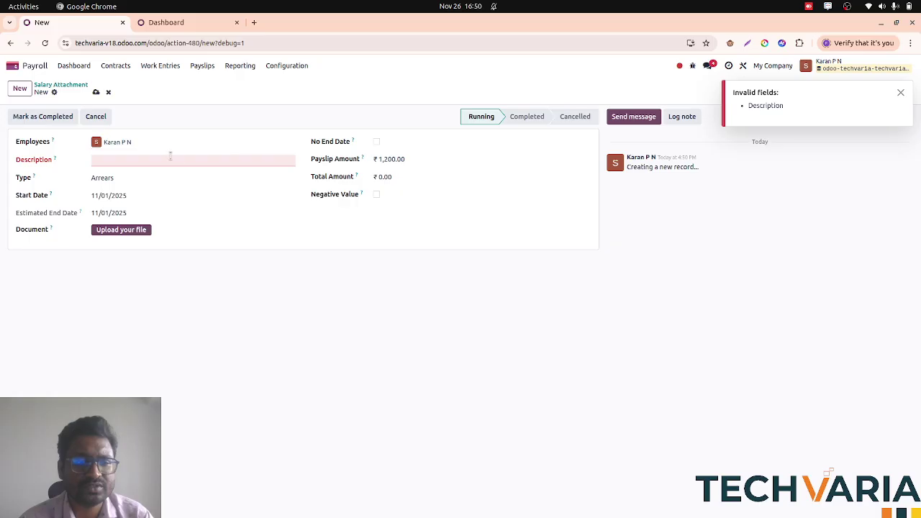
left_click(164, 160)
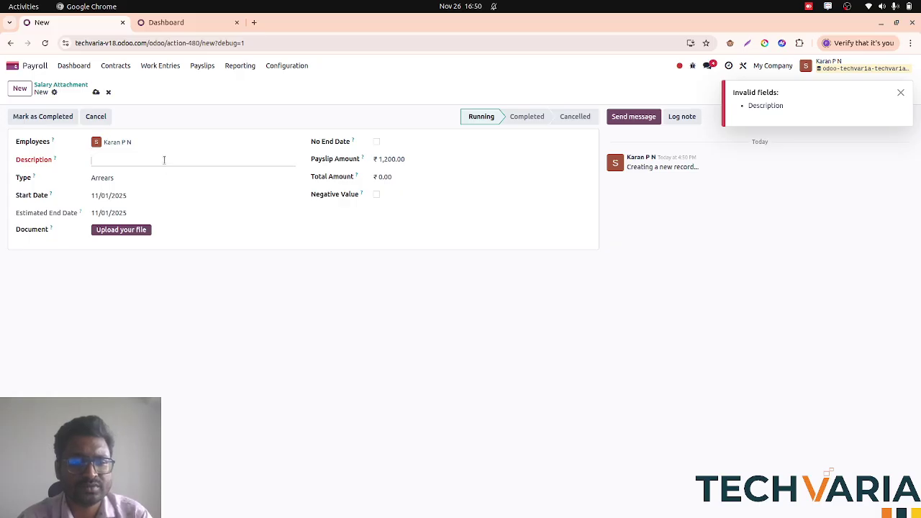
type("Arreas")
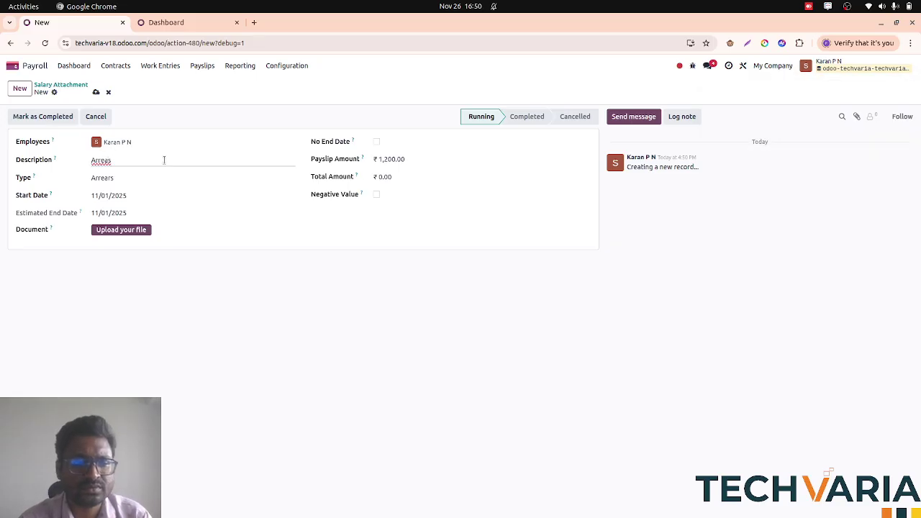
key("BackSpace")
type("rs")
key("ctrl+s")
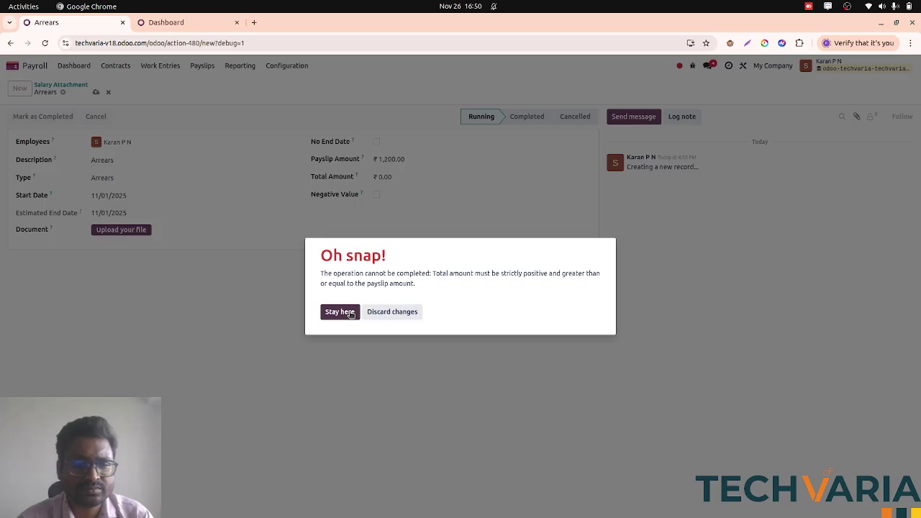
left_click(351, 315)
left_click(95, 92)
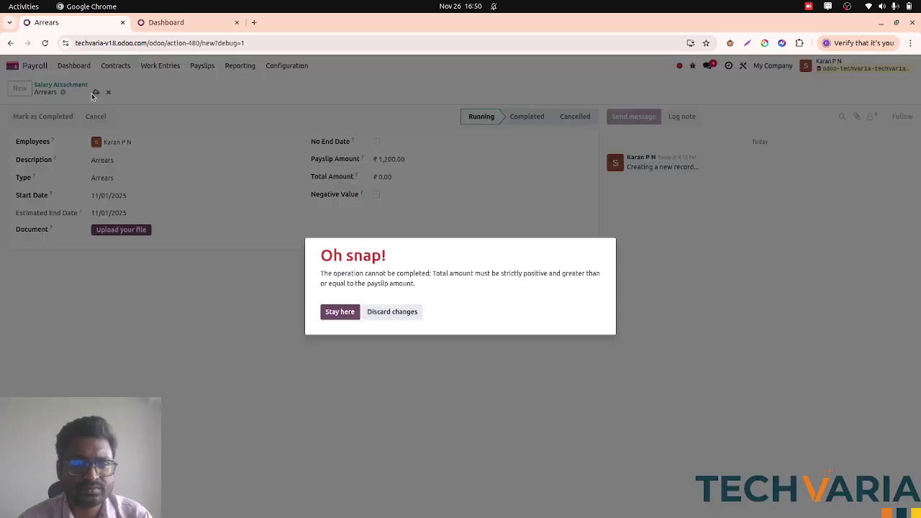
left_click(340, 314)
Step: Set the attachment's total amount to 1200, matching the payslip amount, and save the record
left_click(411, 159)
key("ctrl+c")
left_click(406, 177)
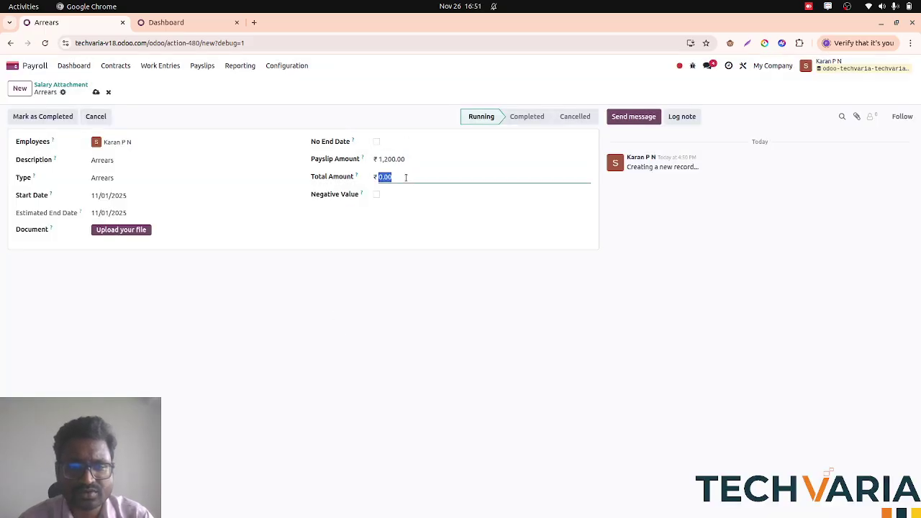
key("ctrl+v")
key("alt+s")
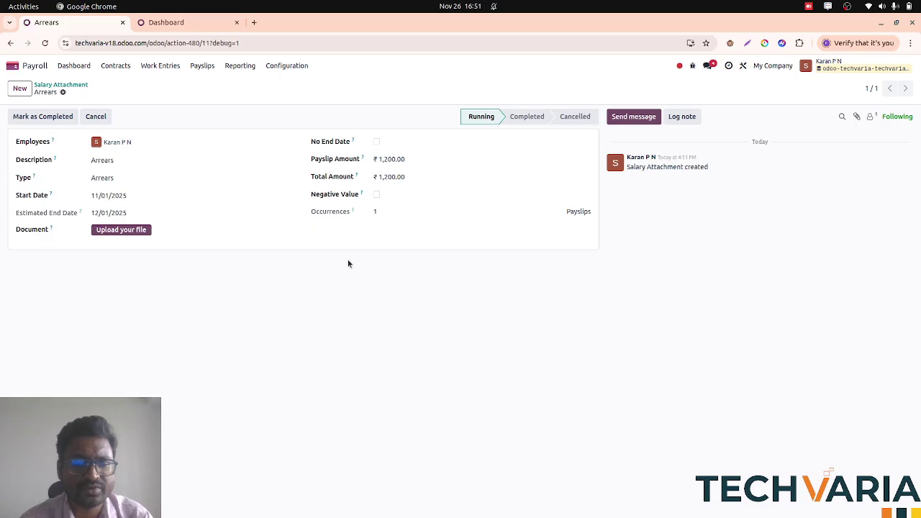
Step: Change the arrears attachment's start date to 10/07/2025 and save the record
left_click(105, 196)
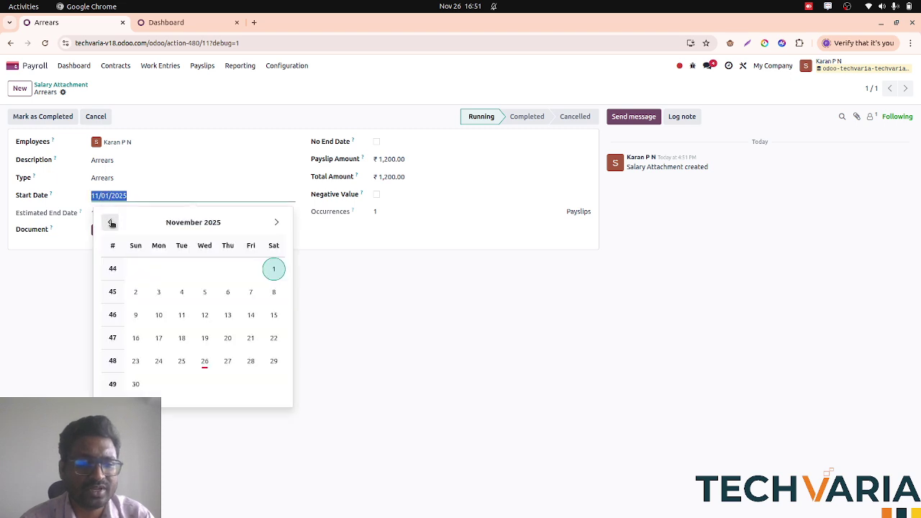
left_click(109, 221)
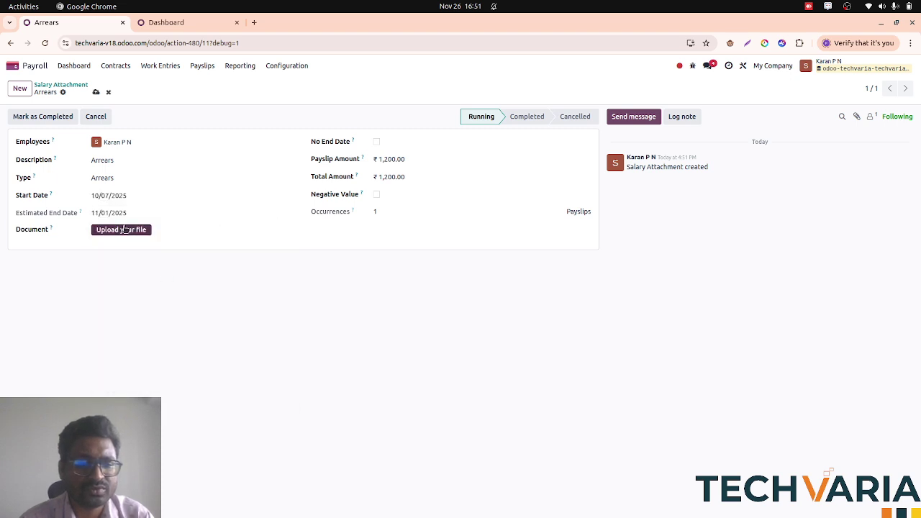
left_click(182, 292)
key("alt+s")
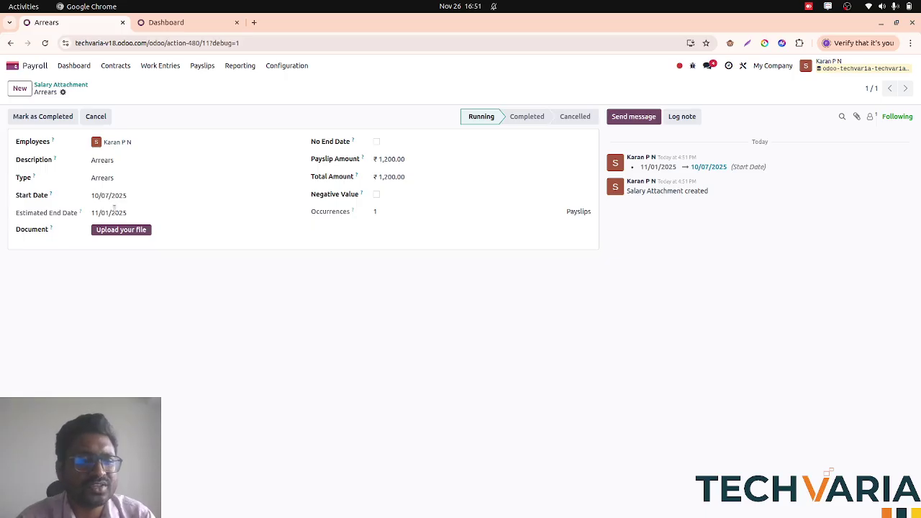
Step: Open the payroll work entries and show the conflicting ones for October 2025
left_click(196, 68)
left_click(158, 65)
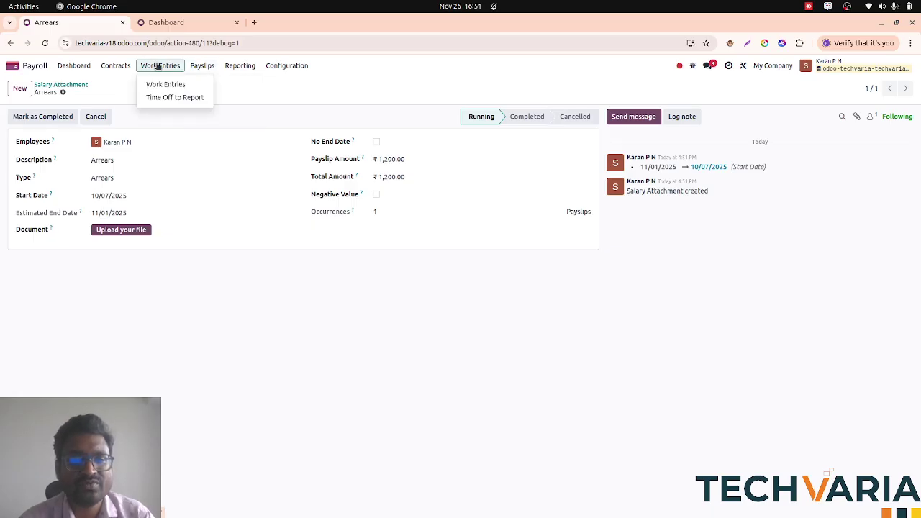
left_click(165, 84)
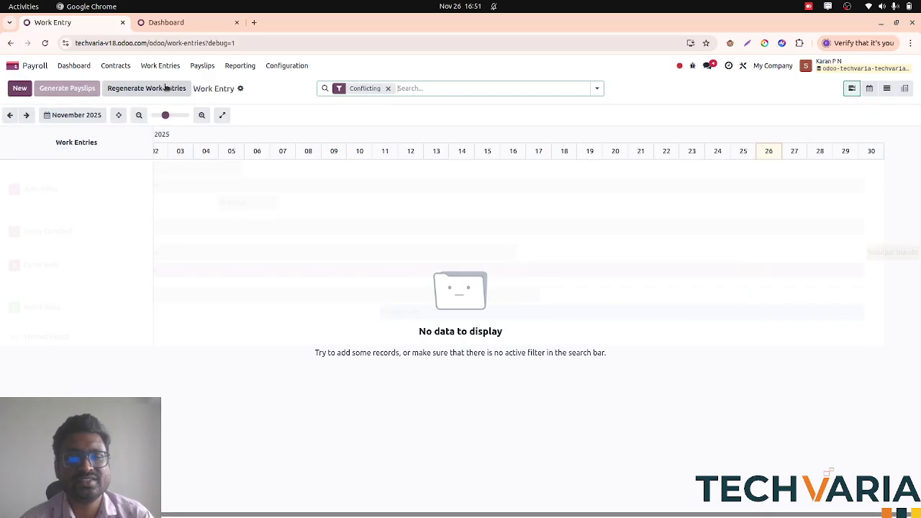
left_click(10, 115)
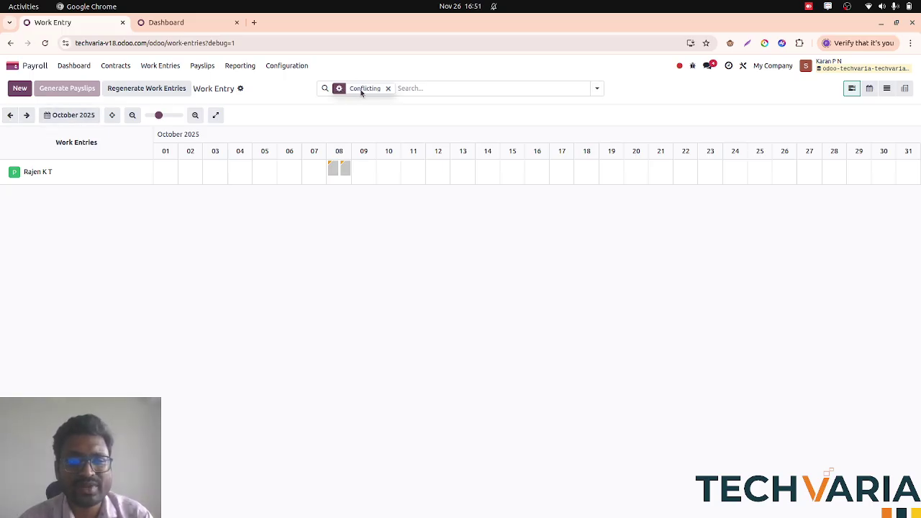
Step: Open the first conflicting attendance entry on October 8 and approve its sick time off
left_click(331, 168)
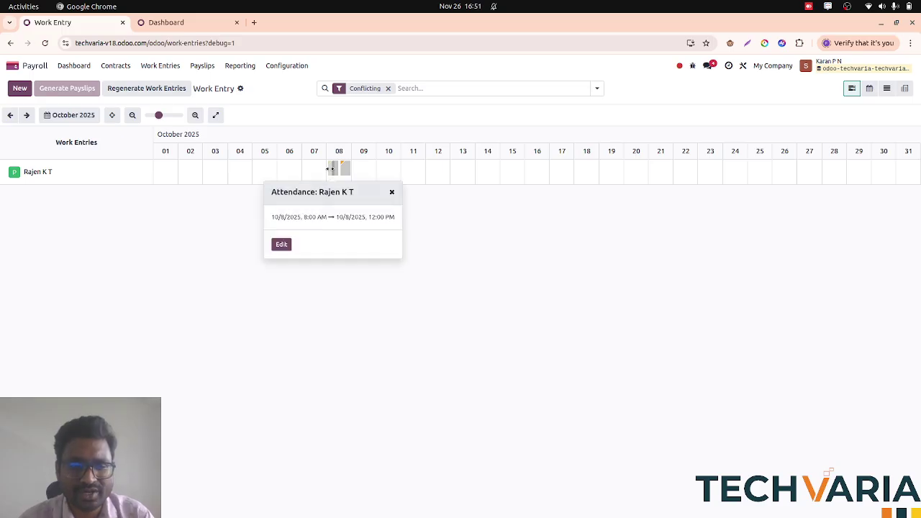
left_click(282, 244)
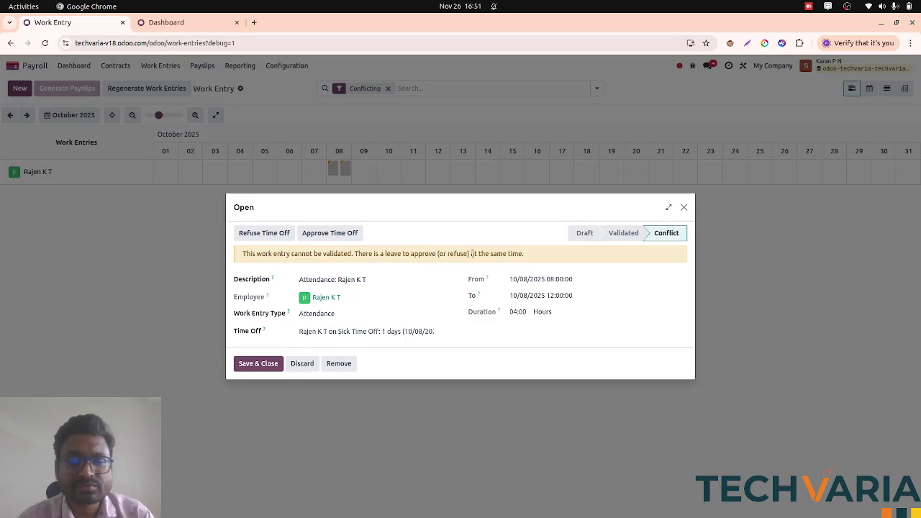
left_click(322, 235)
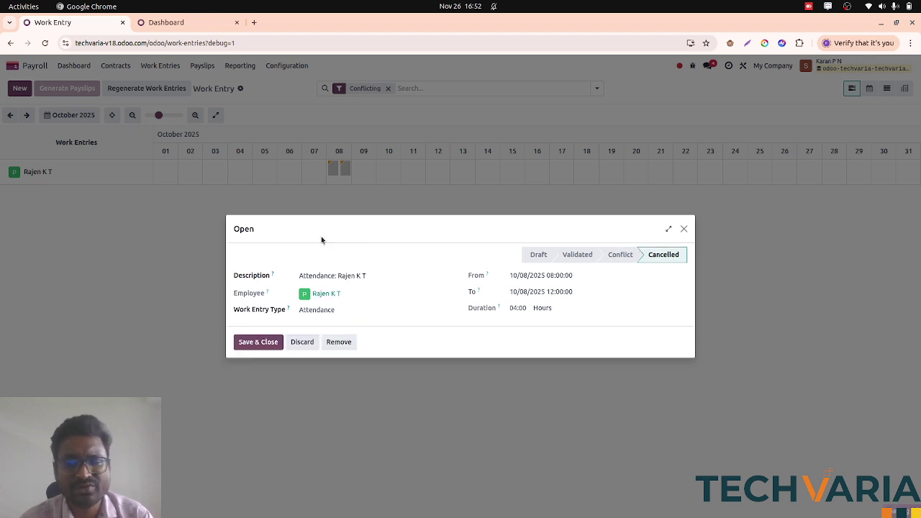
left_click(683, 229)
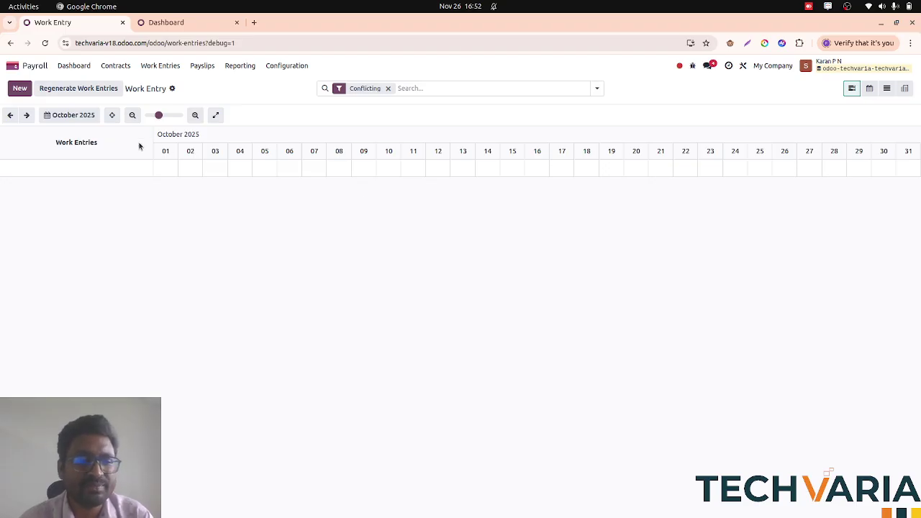
Step: Create a payslip batch named Oct-2025 with the period starting on 10/01/2025
left_click(212, 67)
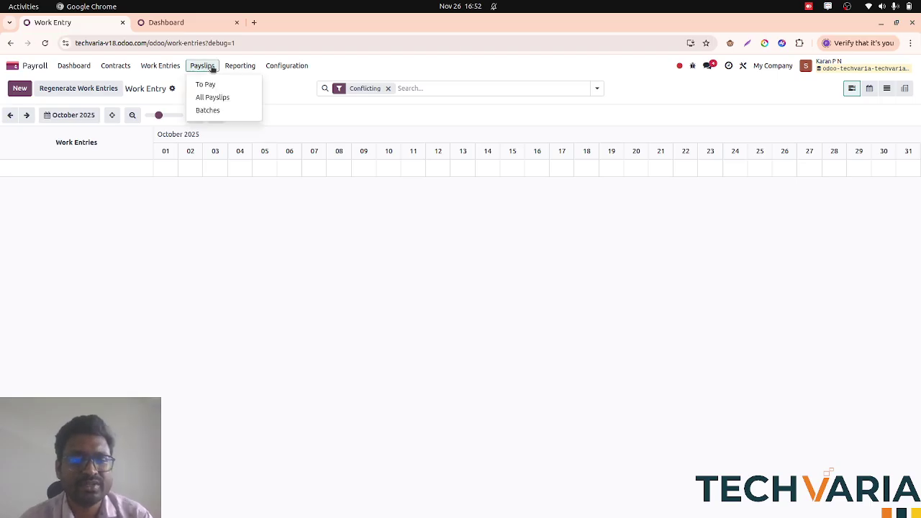
left_click(207, 110)
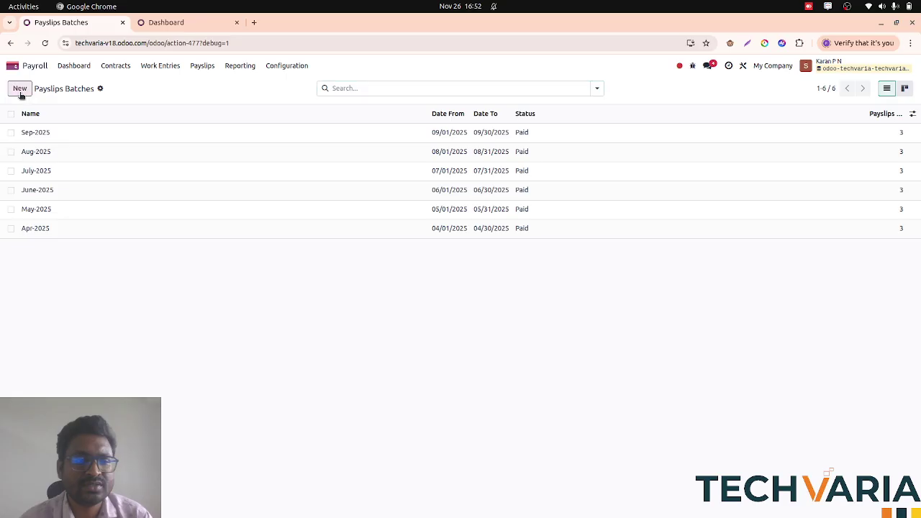
left_click(20, 91)
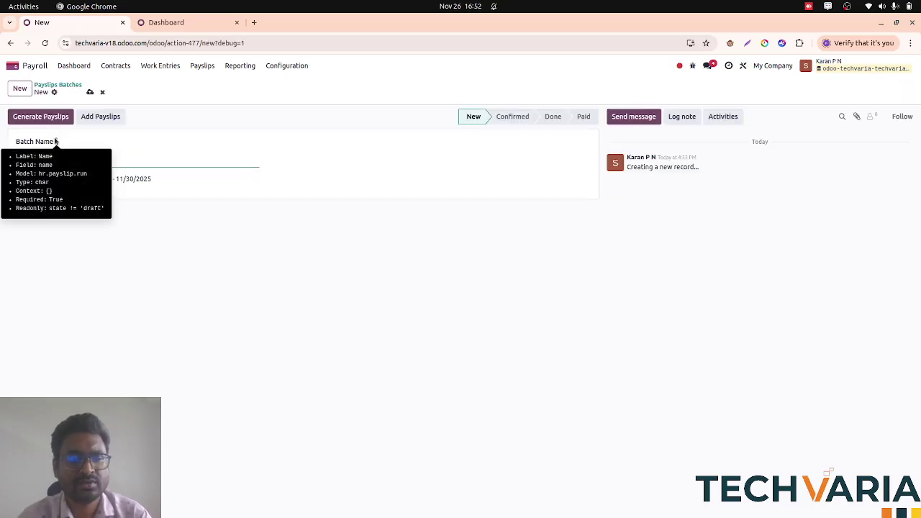
type("Oct-2025")
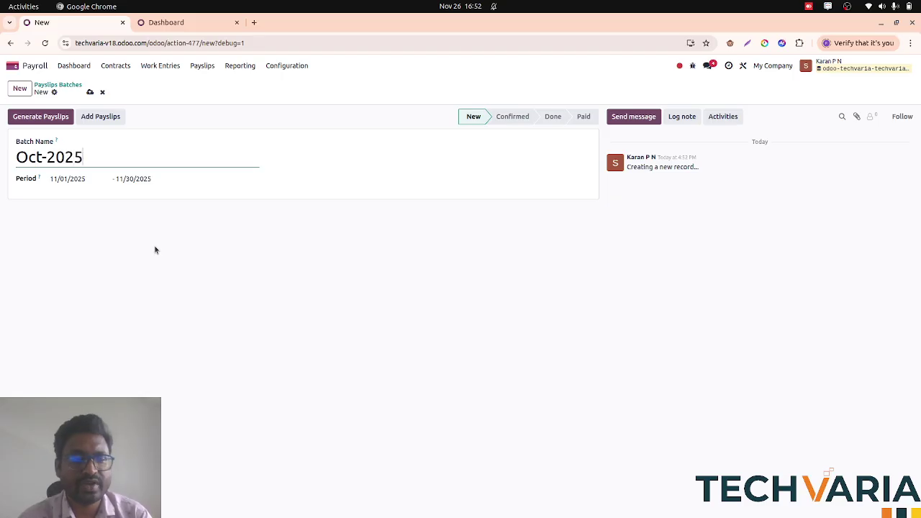
left_click(82, 186)
left_click(127, 206)
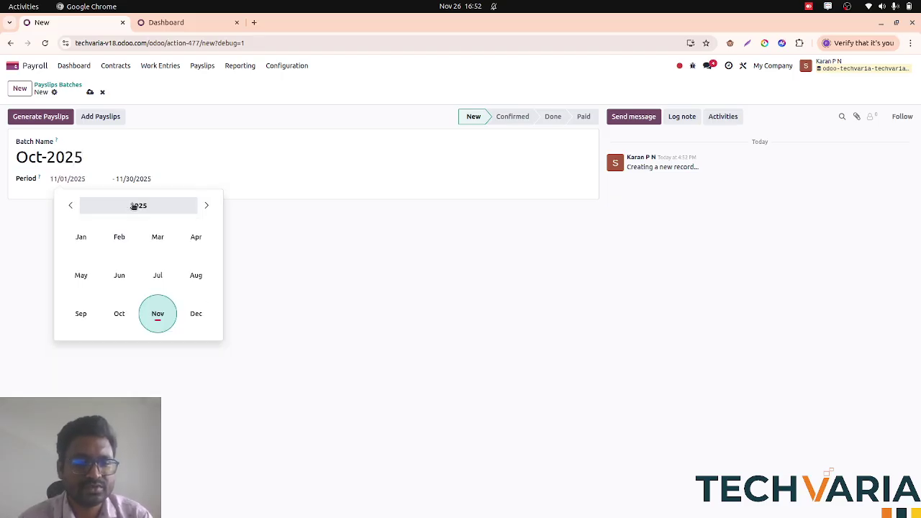
left_click(119, 314)
left_click(164, 253)
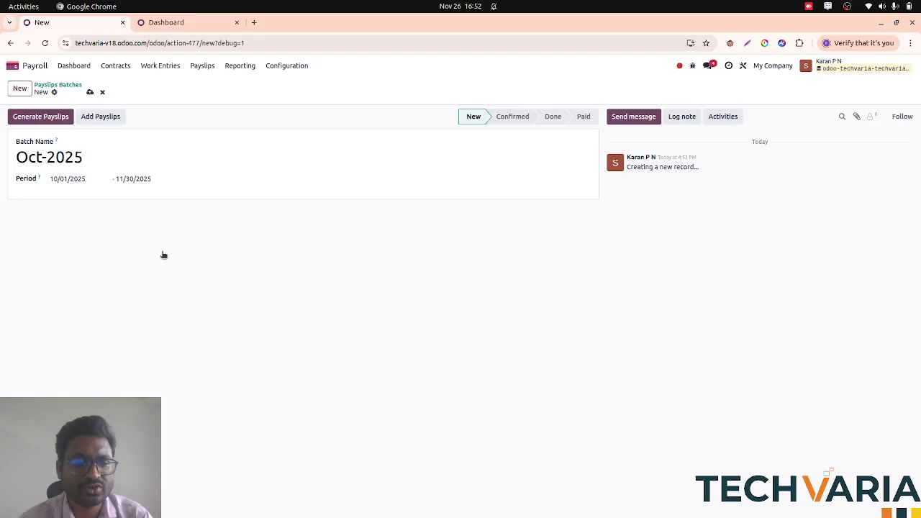
Step: Generate the Oct-2025 batch's payslips for all listed employees and open the resulting payslips list
left_click(45, 119)
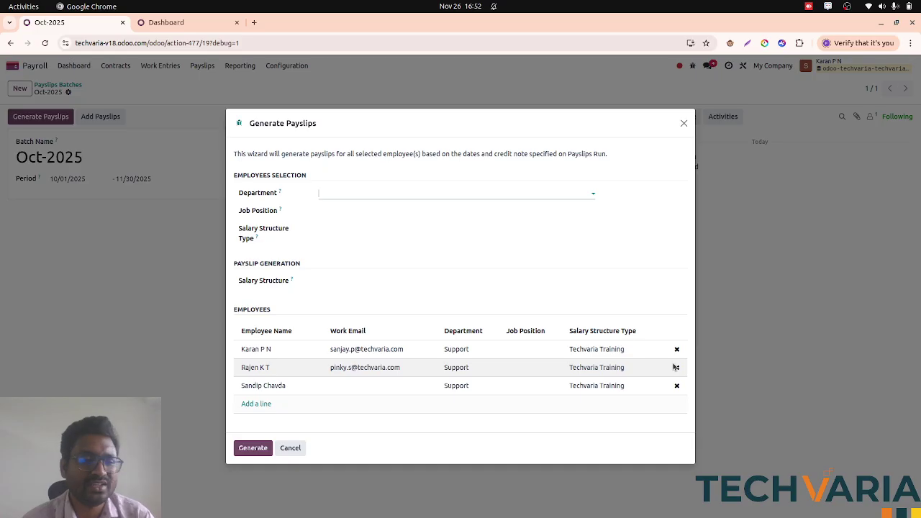
left_click(255, 451)
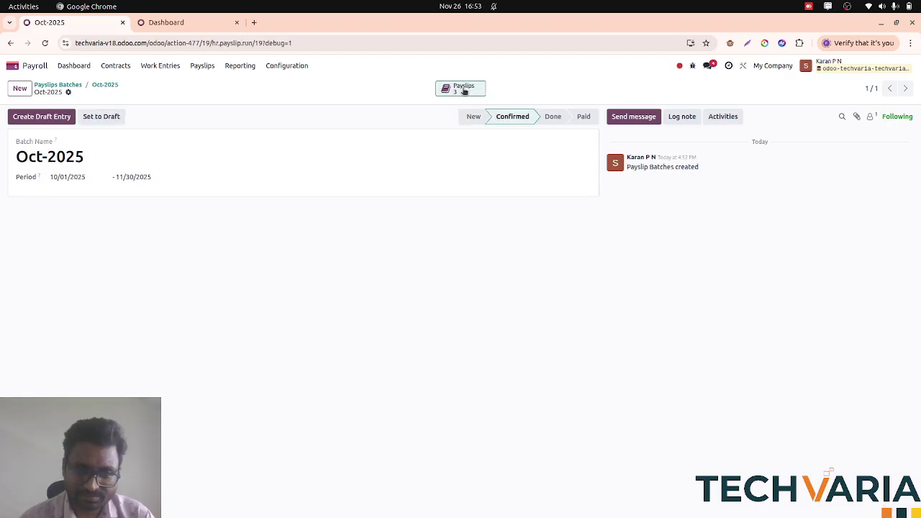
left_click(463, 90)
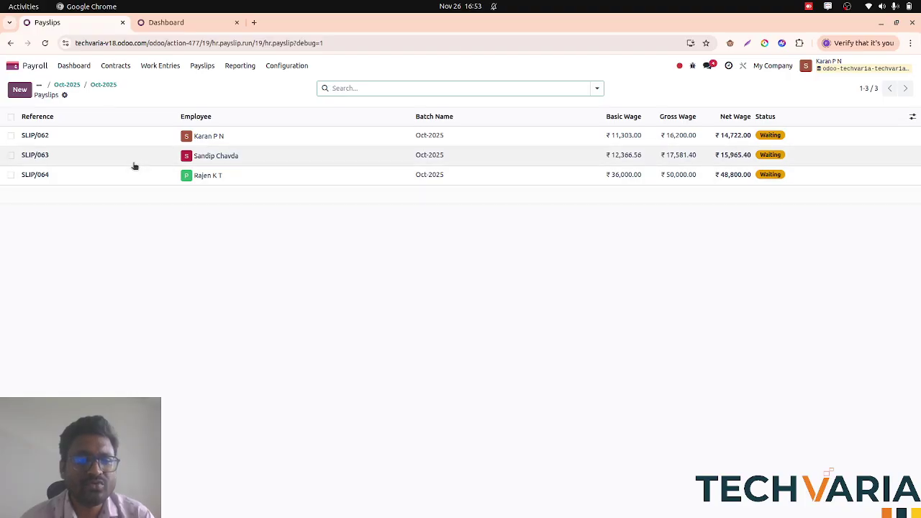
Step: Open the second listed payslip and add an other-input line with the description Overtimes
left_click(133, 165)
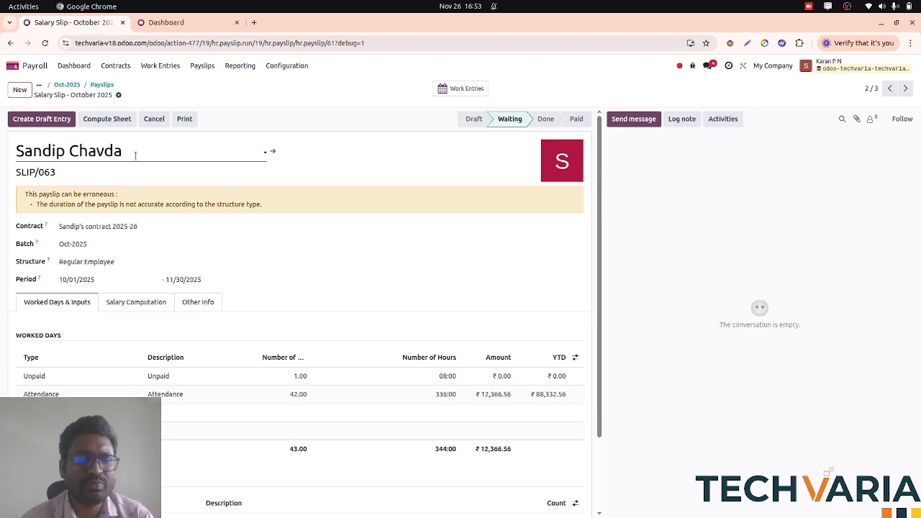
scroll(58, 241, "down", 2)
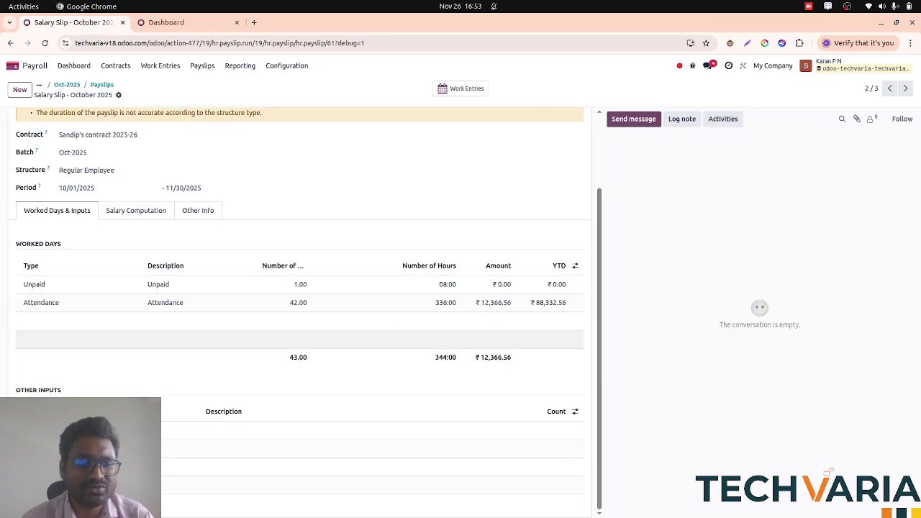
left_click(38, 430)
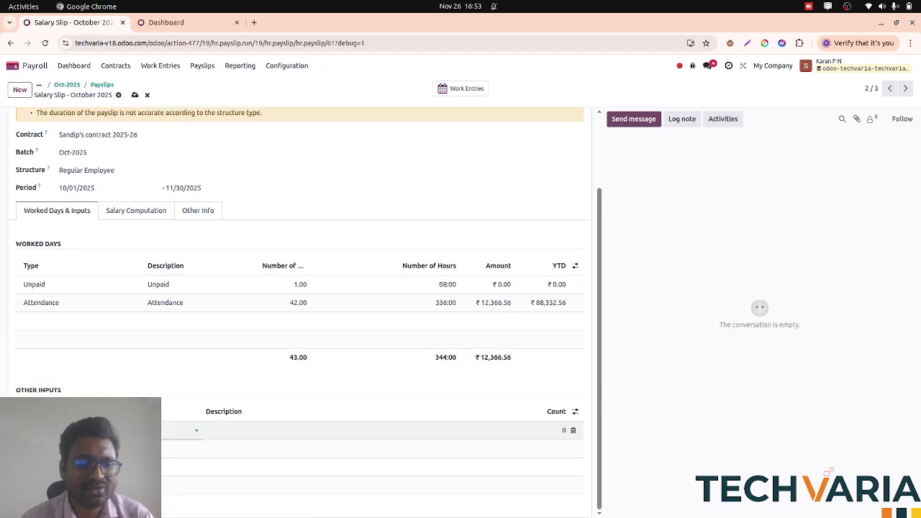
left_click(290, 430)
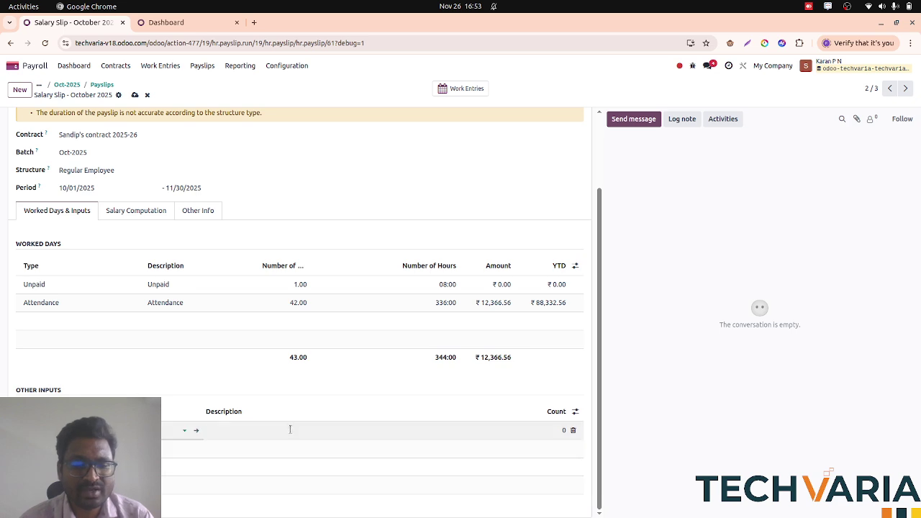
type("Ou")
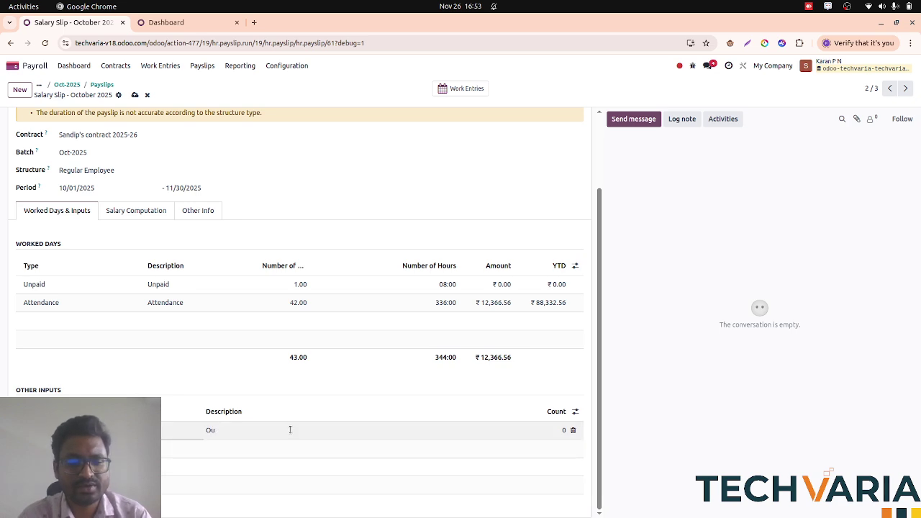
type("trtime")
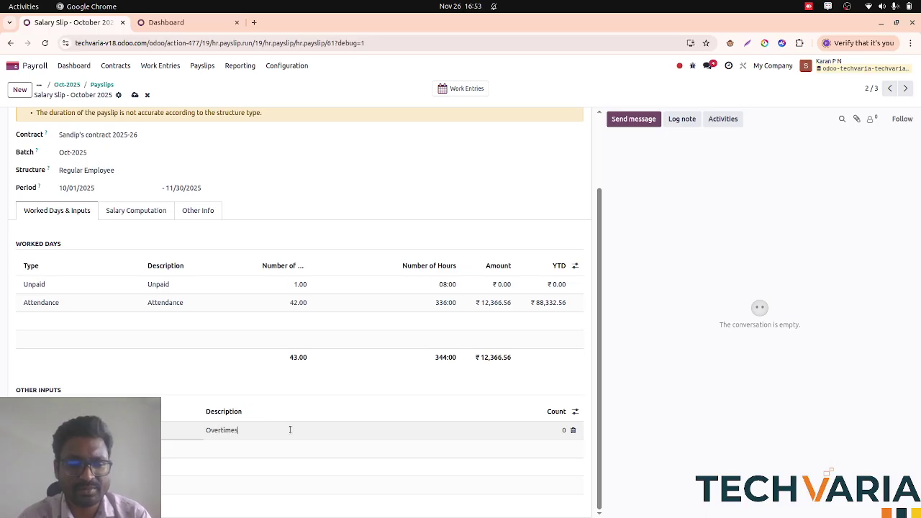
Step: Complete the payslip's other input line with the description Overtimes and a count of 12, and save the payslip
type("s")
left_click(555, 430)
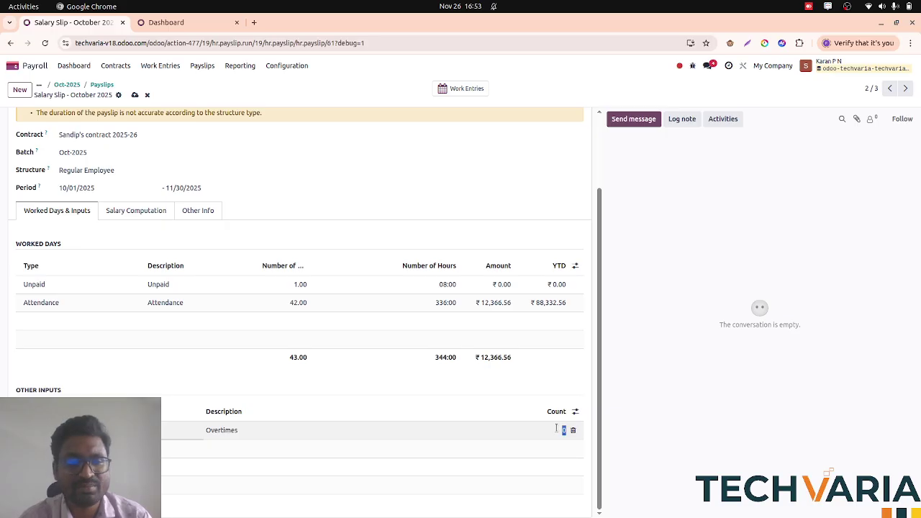
type("1")
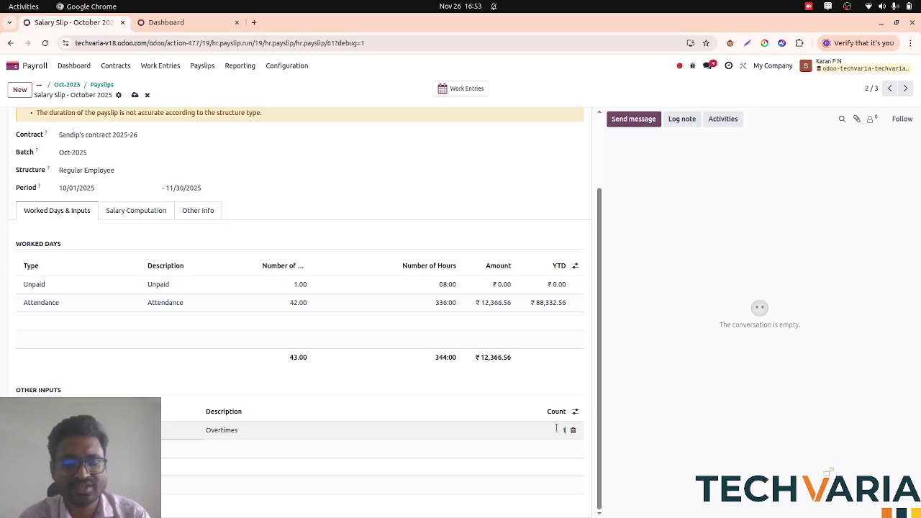
type("2")
left_click(272, 230)
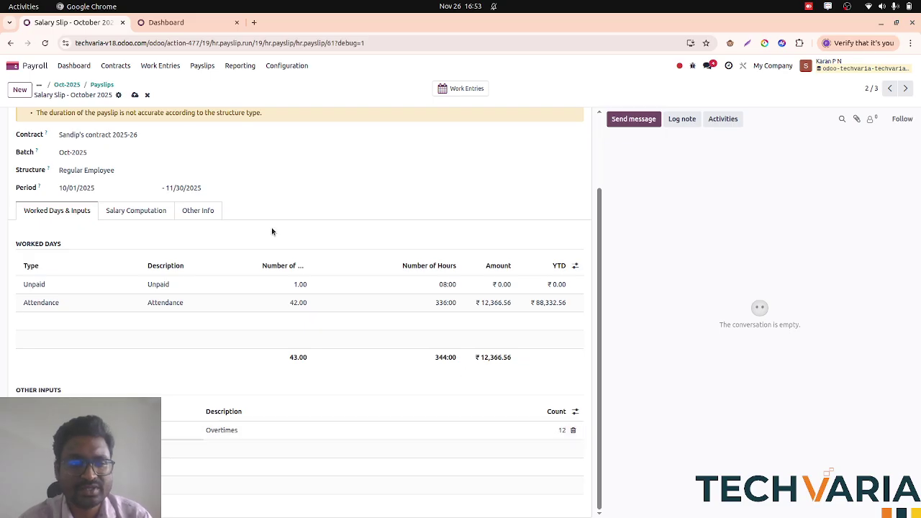
left_click(135, 97)
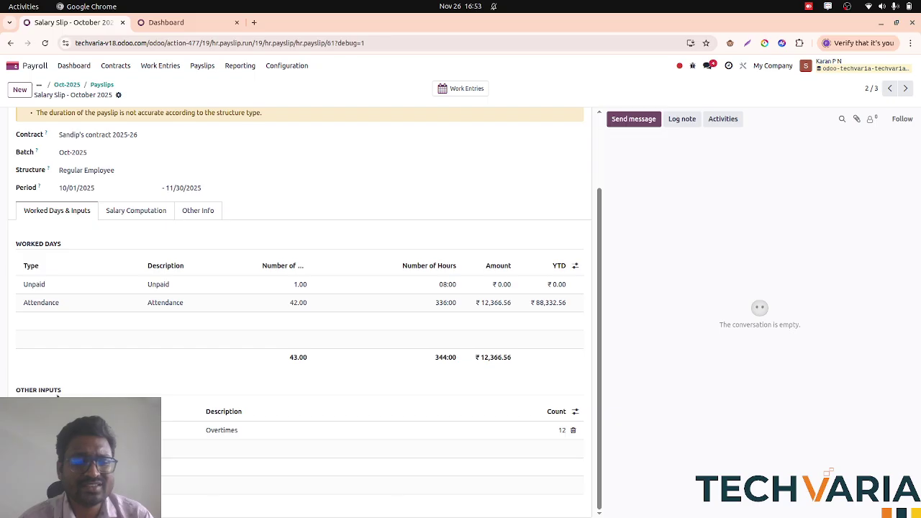
Step: Review the worked days and other inputs of each payslip in the Oct-2025 batch
left_click(101, 86)
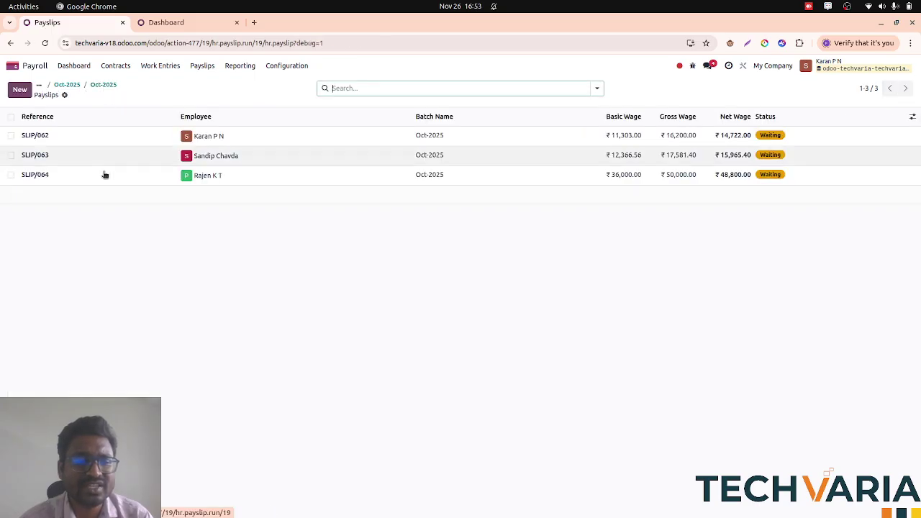
left_click(104, 174)
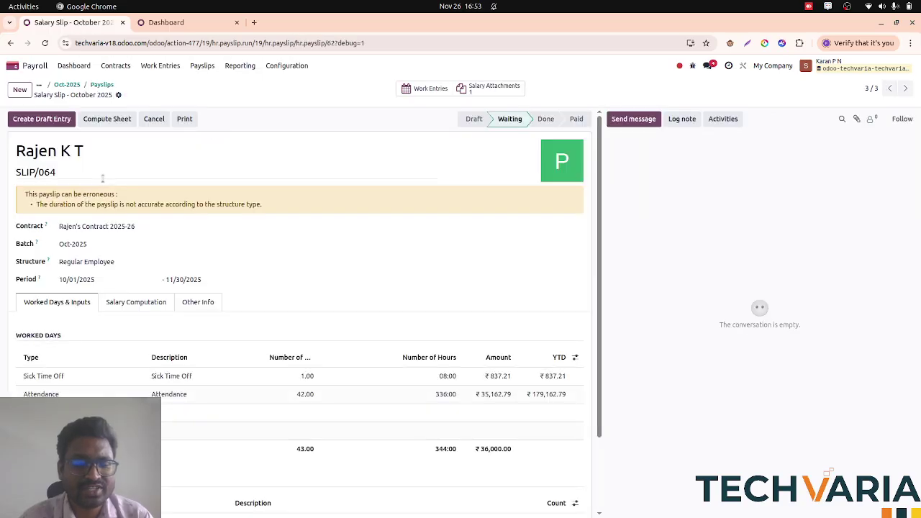
key("alt+p")
scroll(103, 178, "down", 3)
key("alt")
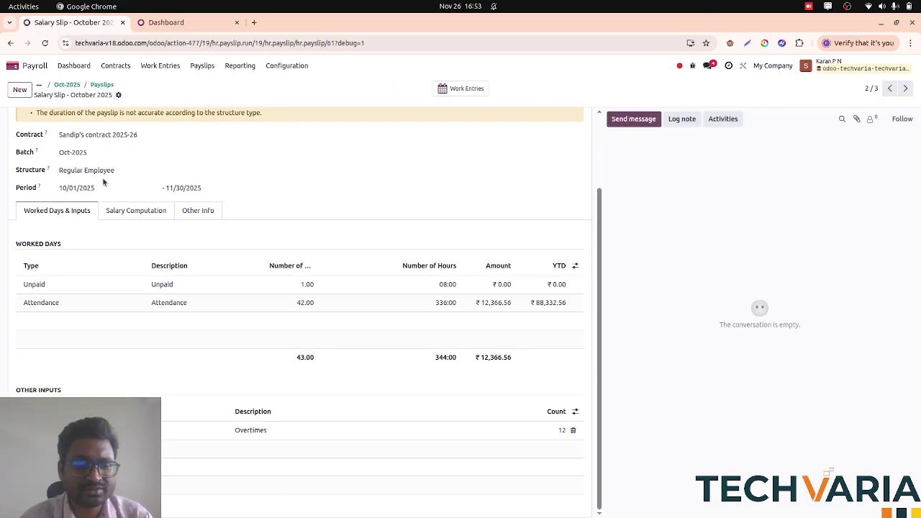
left_click(97, 86)
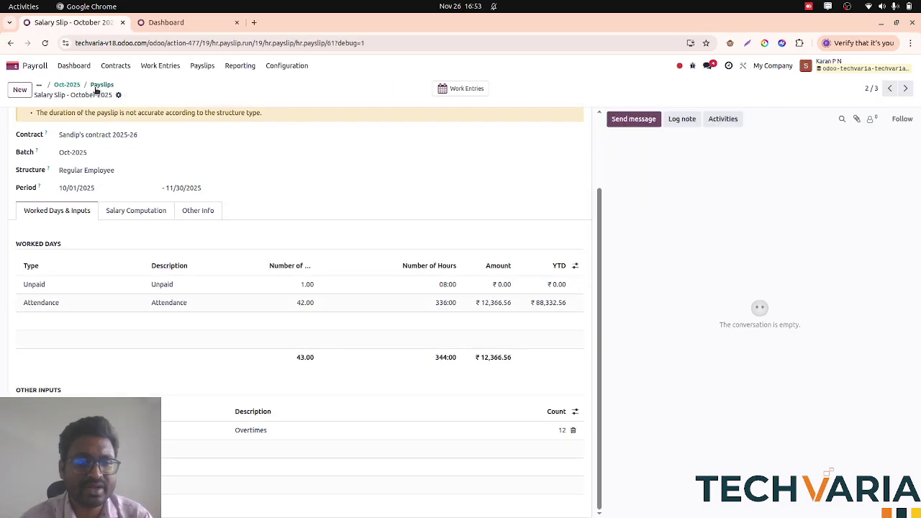
left_click(89, 143)
scroll(99, 321, "down", 3)
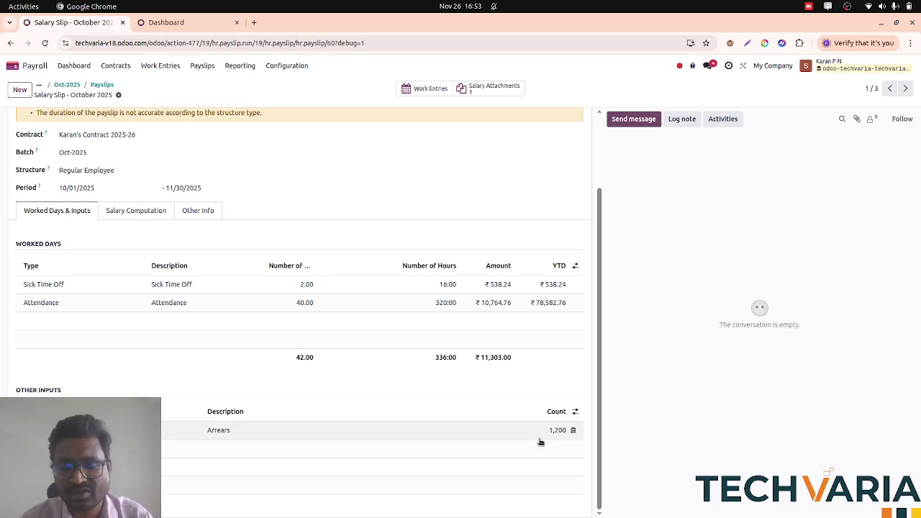
key("alt+n")
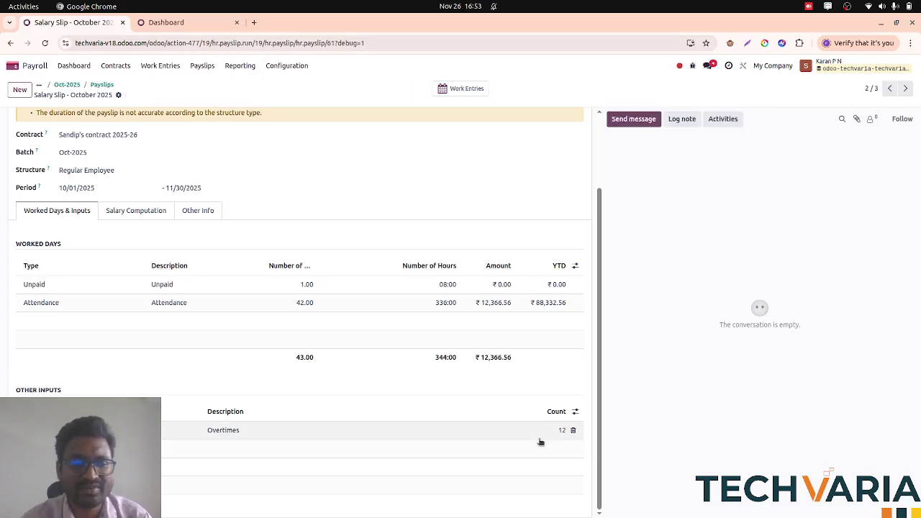
key("alt+n")
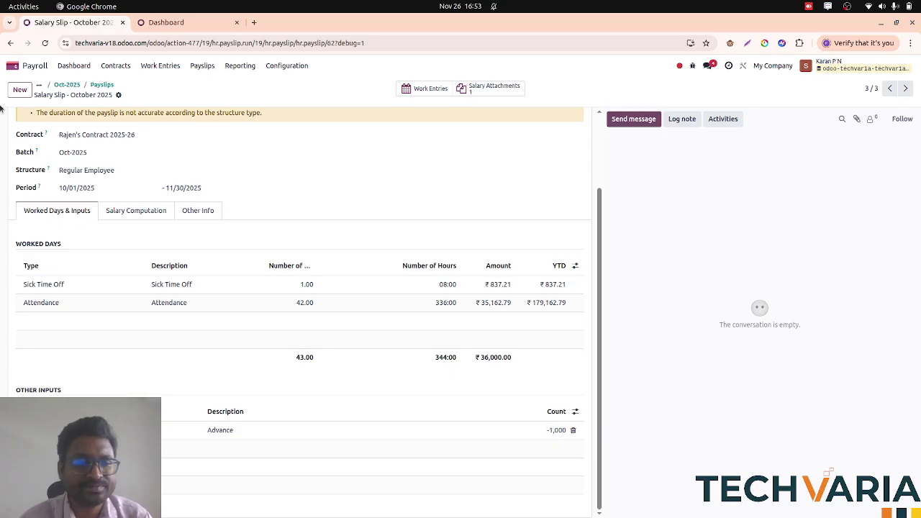
Step: Return to the Oct-2025 batch and create its draft journal entries, confirming the operation
left_click(68, 85)
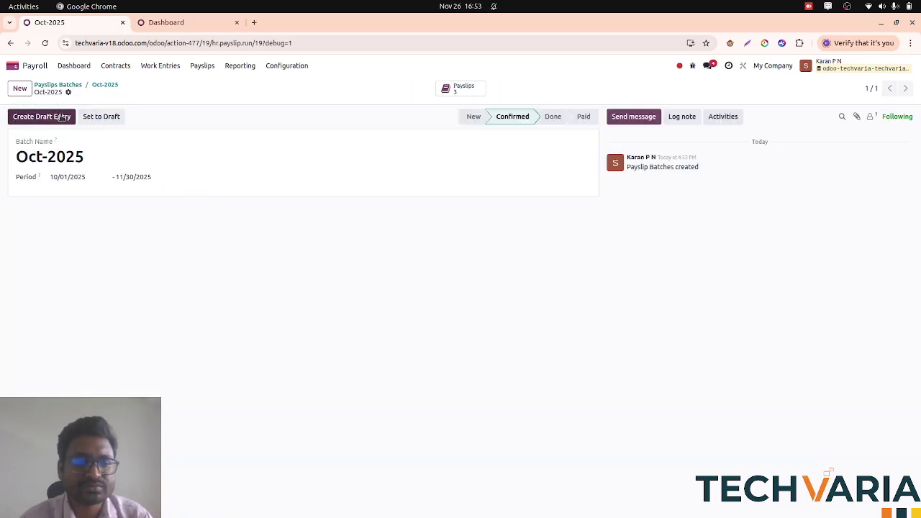
left_click(61, 117)
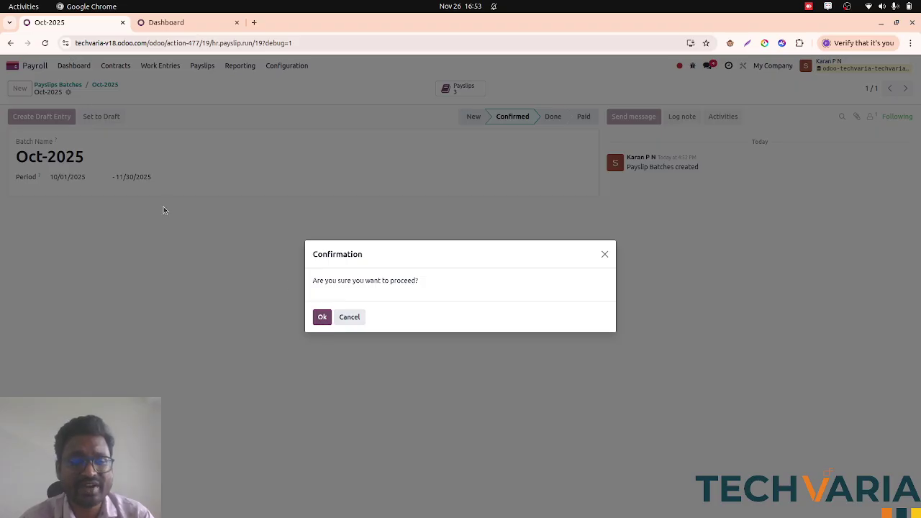
left_click(321, 319)
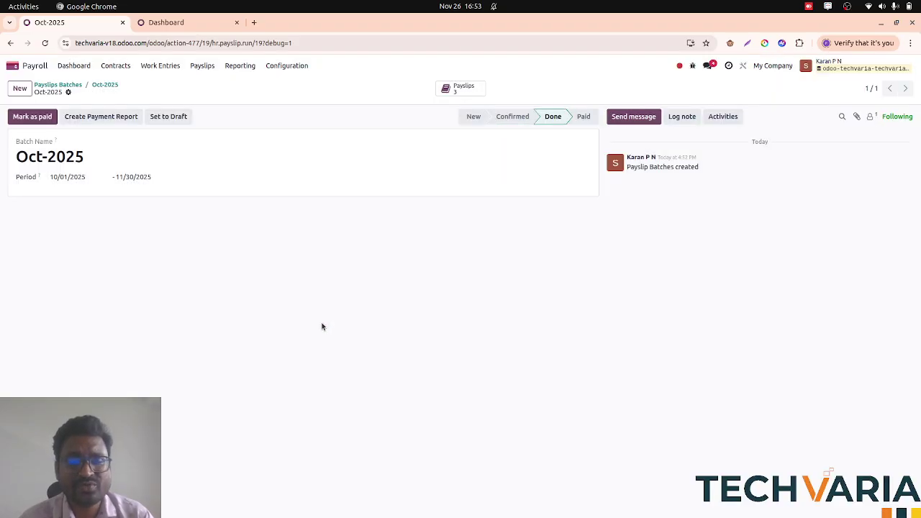
Step: Open the draft journal entry of the first payslip in the Oct-2025 batch and post it
left_click(459, 95)
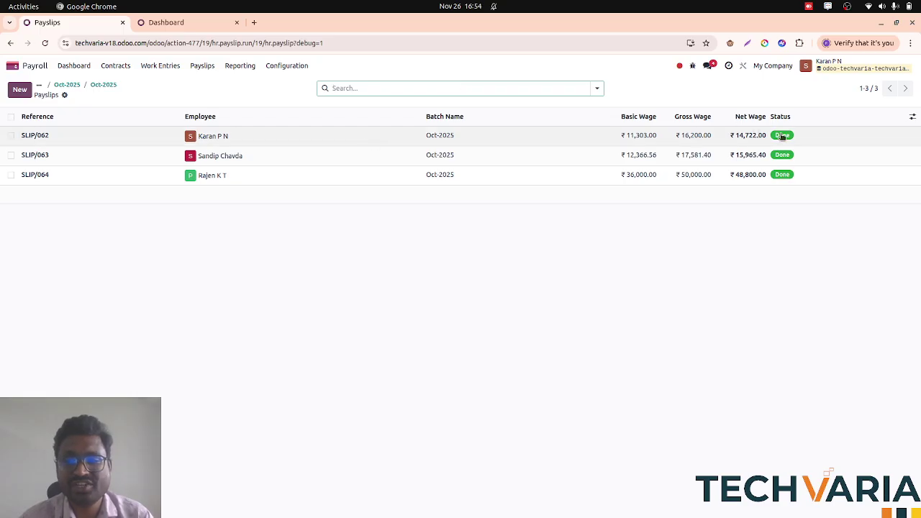
left_click(124, 144)
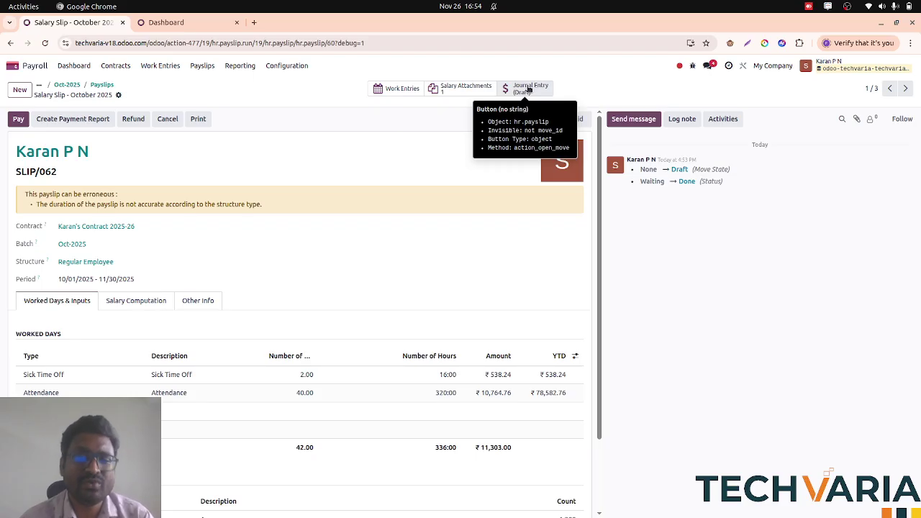
left_click(527, 89)
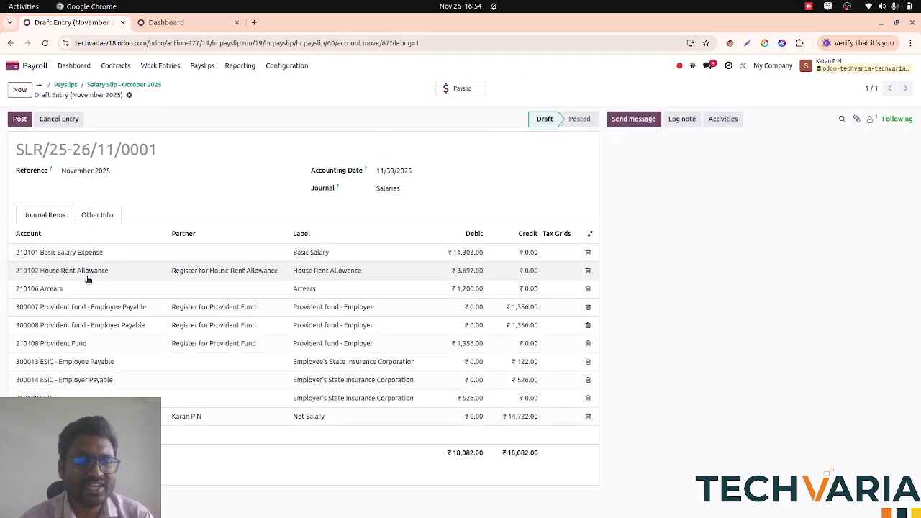
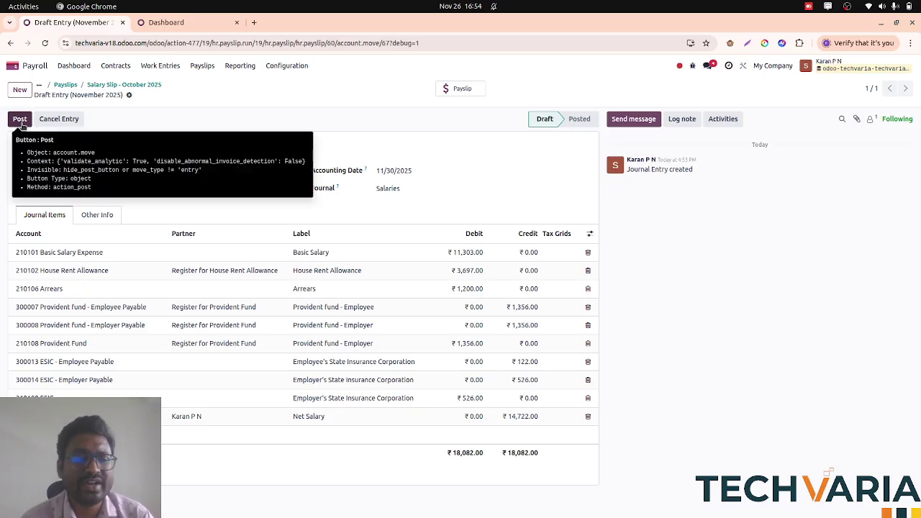
left_click(21, 121)
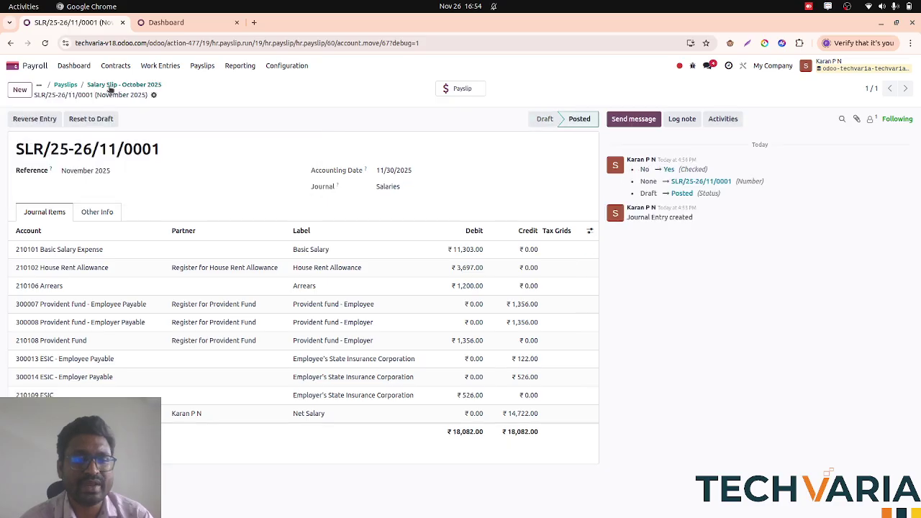
Step: Go to the second payslip in the batch and post its draft journal entry
left_click(110, 85)
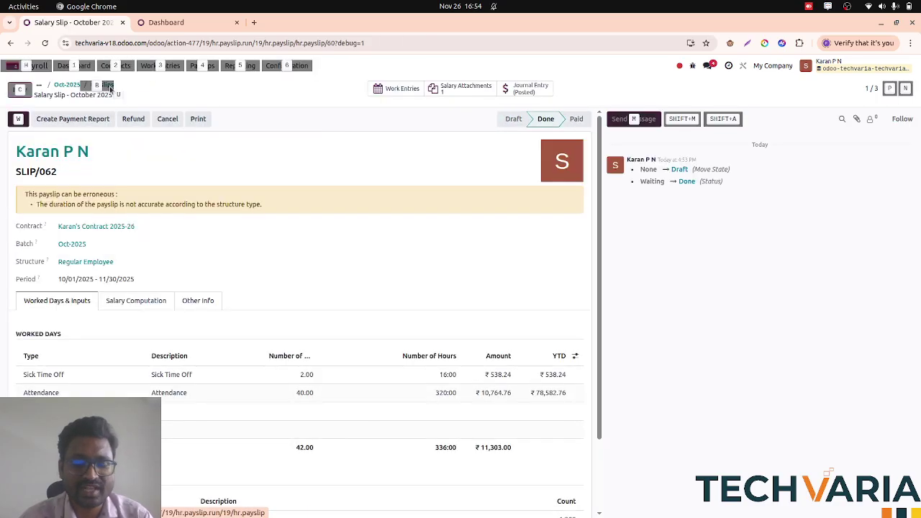
key("alt+n")
left_click(489, 87)
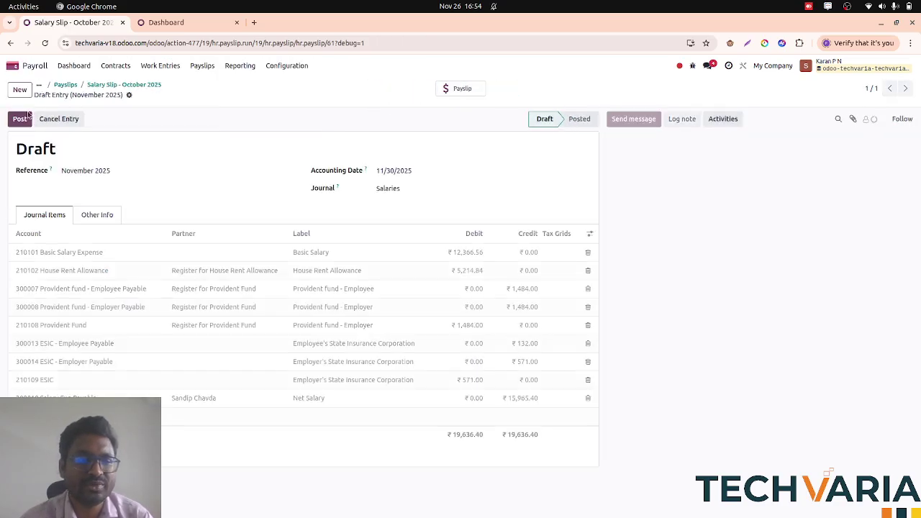
left_click(19, 121)
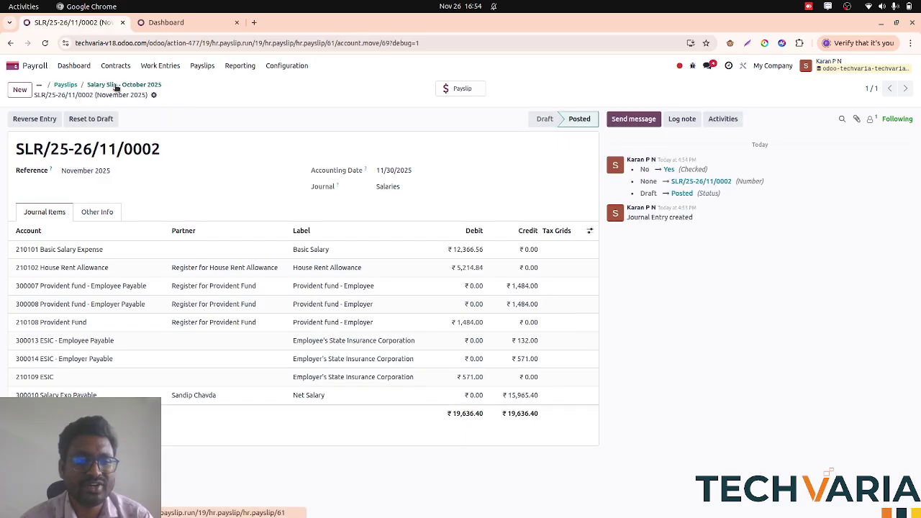
Step: Go to the third payslip in the batch and post its draft journal entry
left_click(115, 85)
key("alt+n")
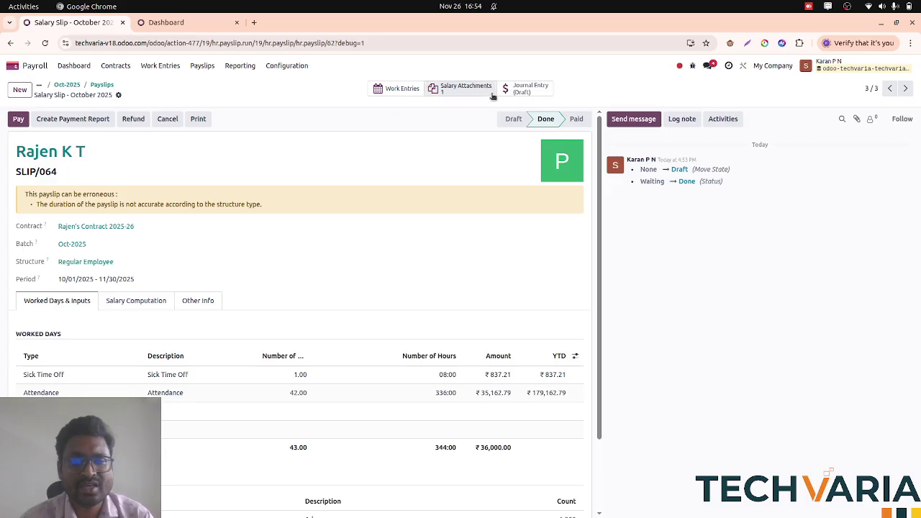
left_click(523, 88)
left_click(19, 119)
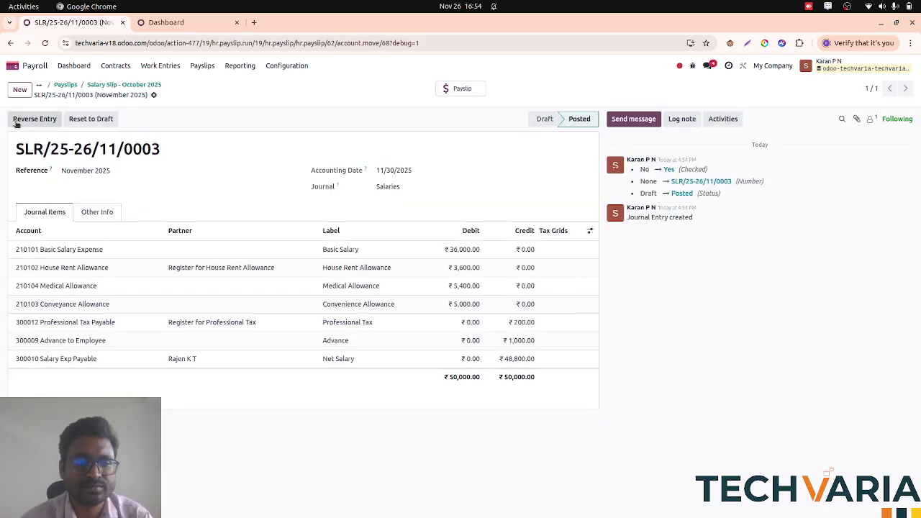
Step: Create a payment report for the Oct-2025 batch as a NEFT transaction in XLSX format and download the file
left_click(100, 85)
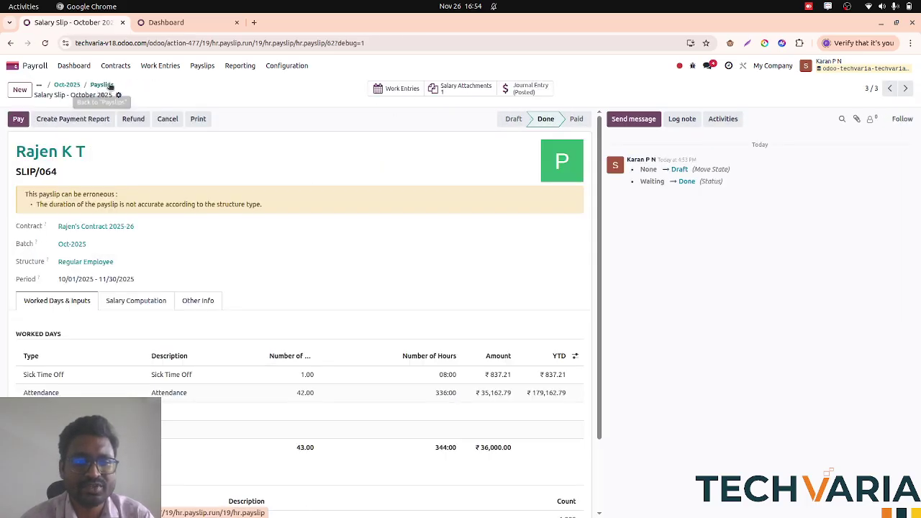
left_click(104, 84)
left_click(104, 85)
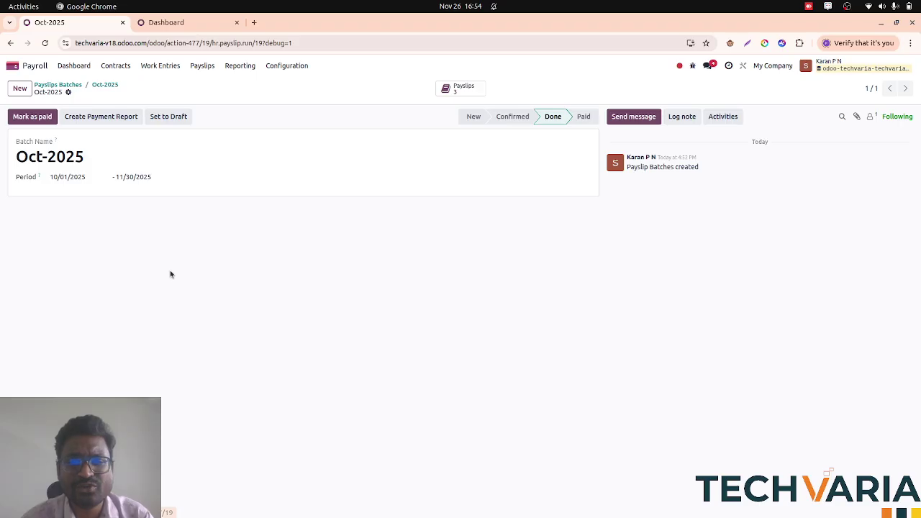
left_click(113, 116)
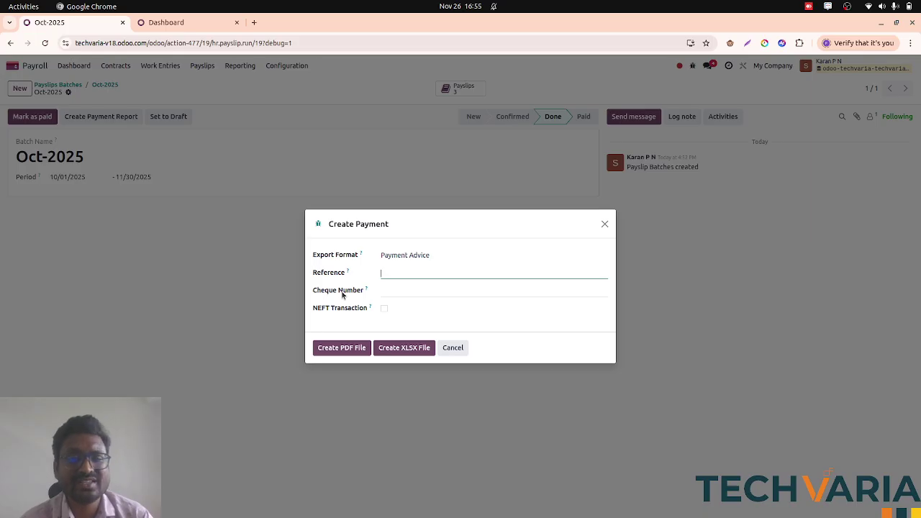
left_click(384, 310)
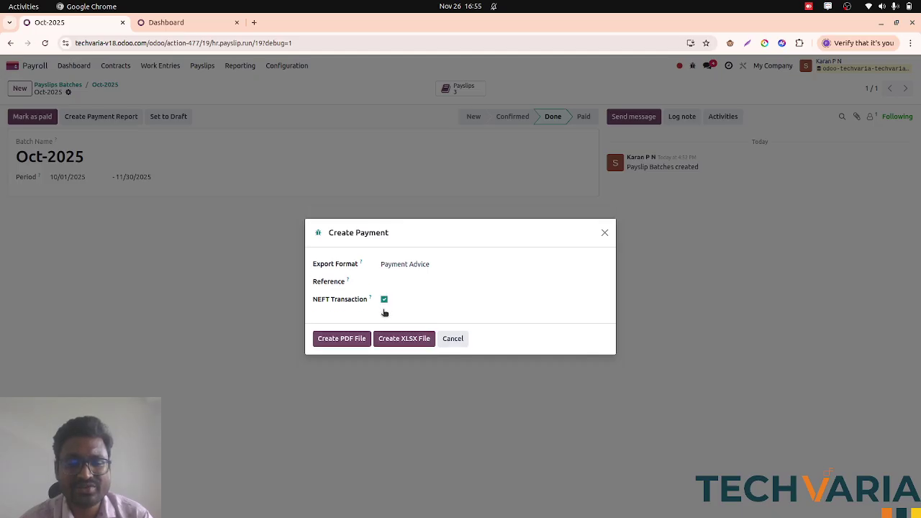
left_click(401, 339)
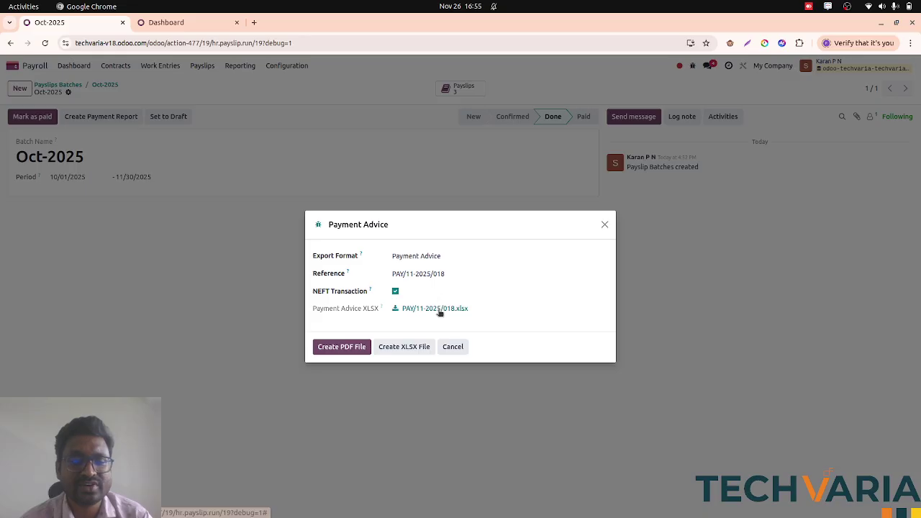
left_click(439, 311)
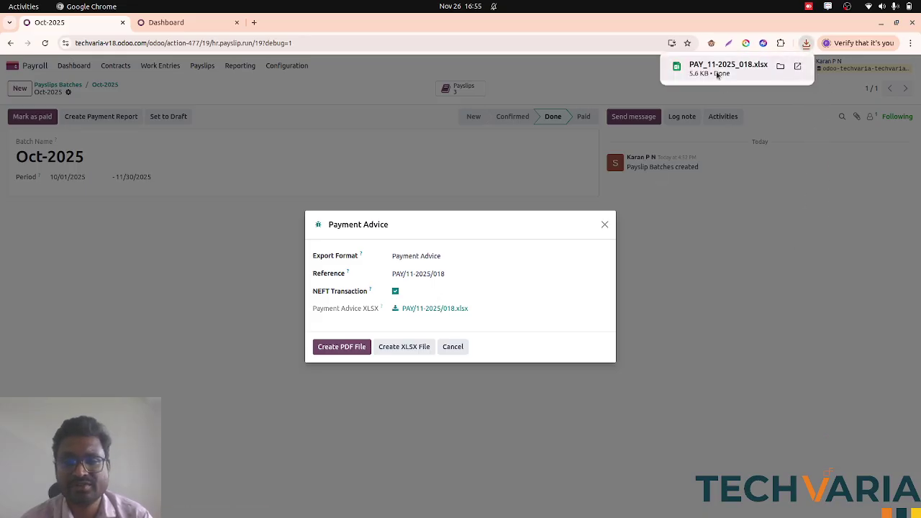
Step: Open the downloaded payment advice in LibreOffice Calc, examine the employee, IFSC code and salary columns, and dismiss the Payment Advice dialog in Odoo
left_click(717, 72)
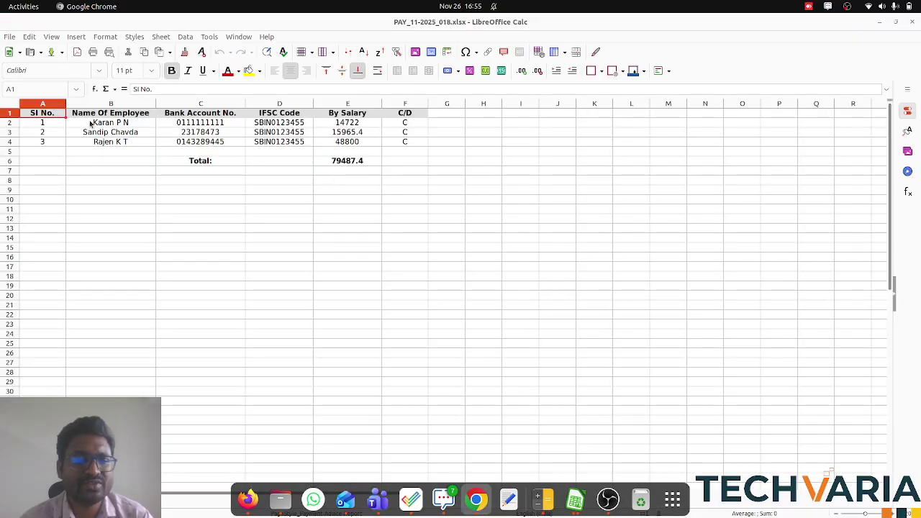
left_click_drag(90, 124, 200, 138)
left_click(269, 124)
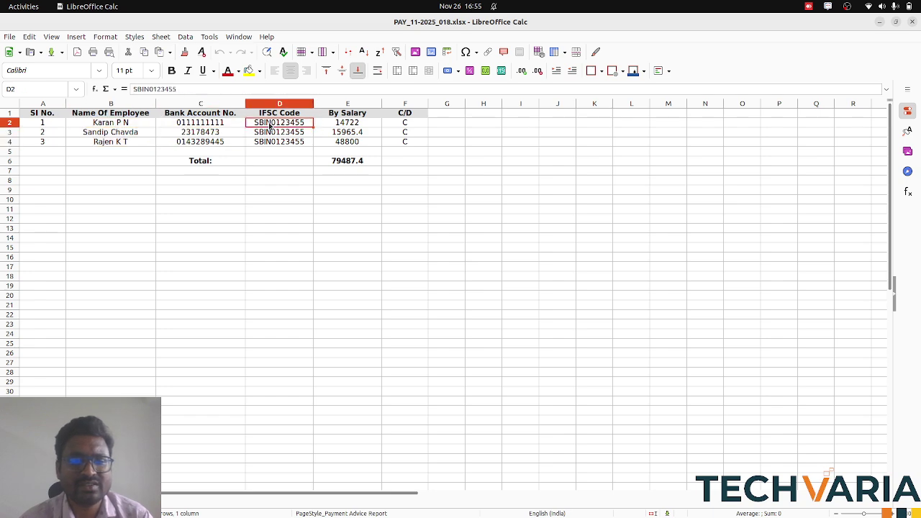
left_click_drag(270, 125, 271, 142)
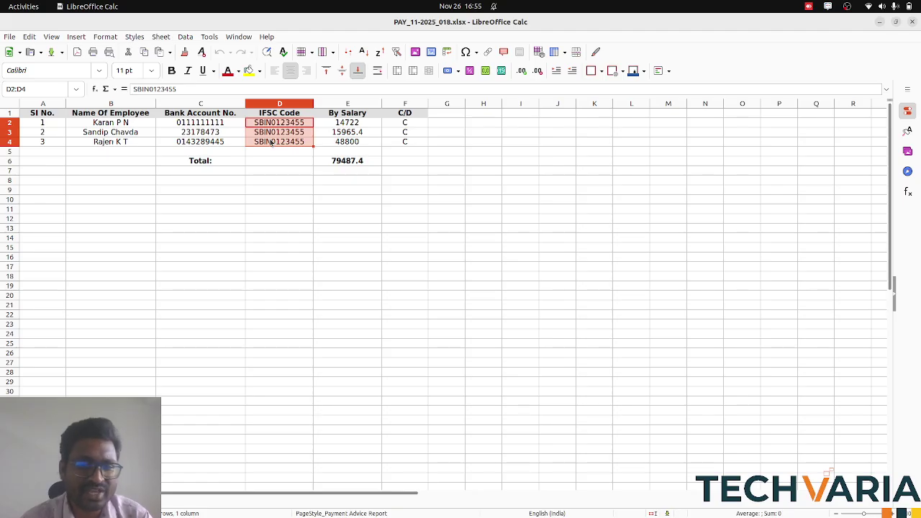
left_click_drag(341, 124, 342, 143)
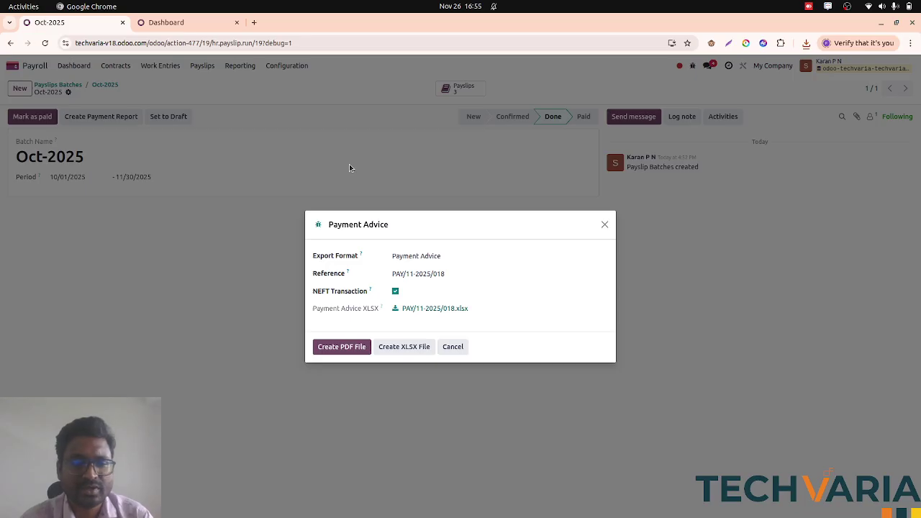
left_click(454, 348)
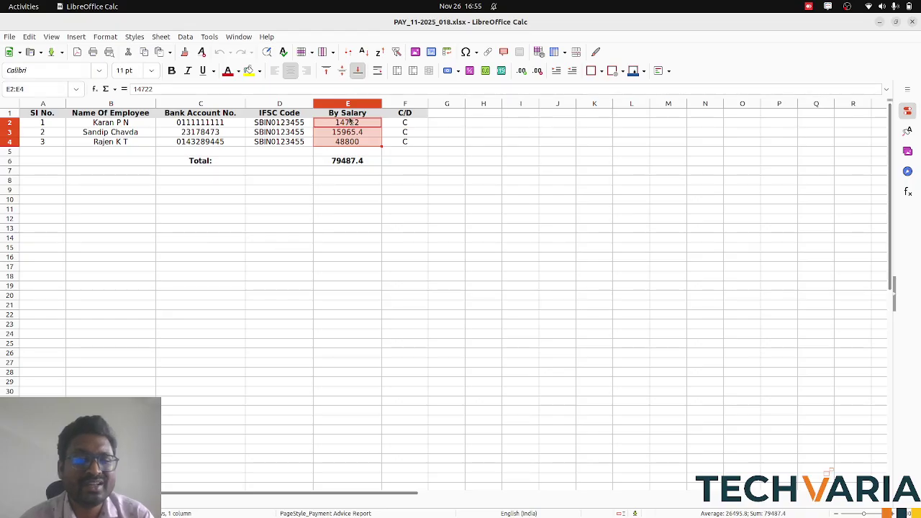
Step: Switch from the payment advice to Odoo and open payslip SLIP/062 in the Oct-2025 batch
left_click(352, 124)
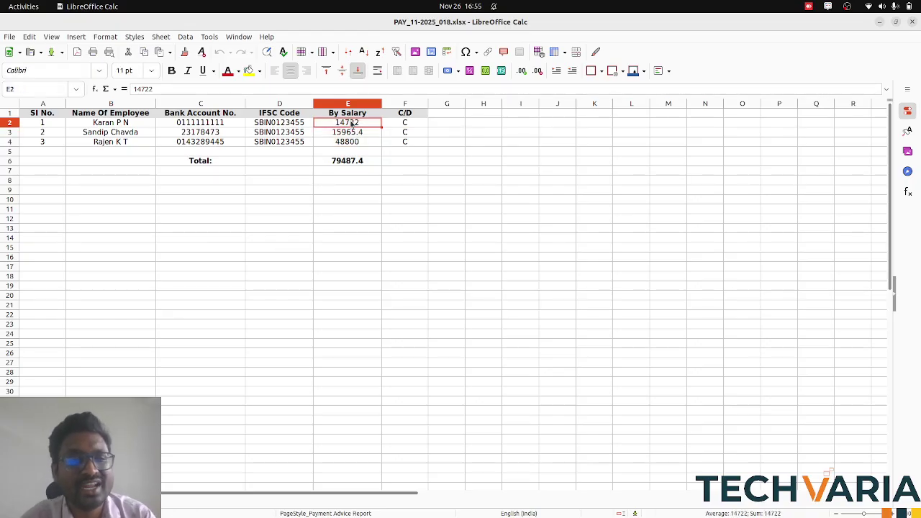
key("alt+Tab")
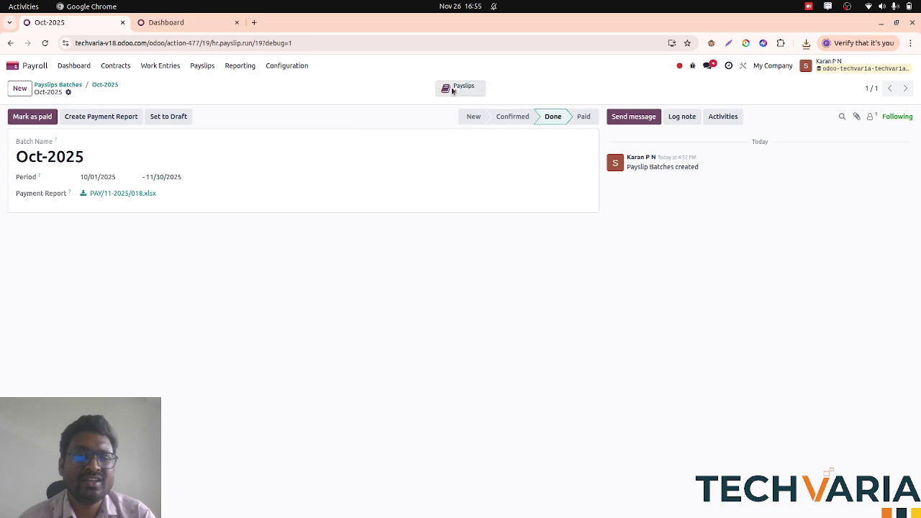
left_click(456, 90)
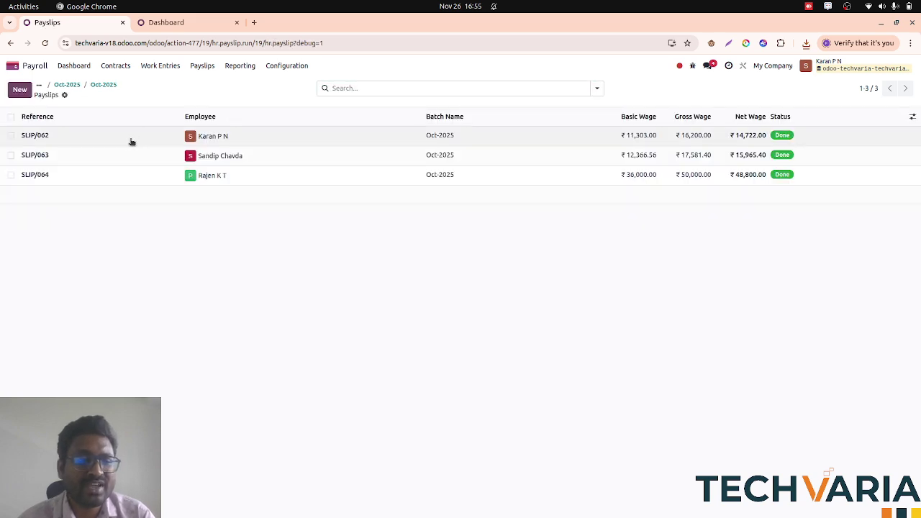
left_click(130, 140)
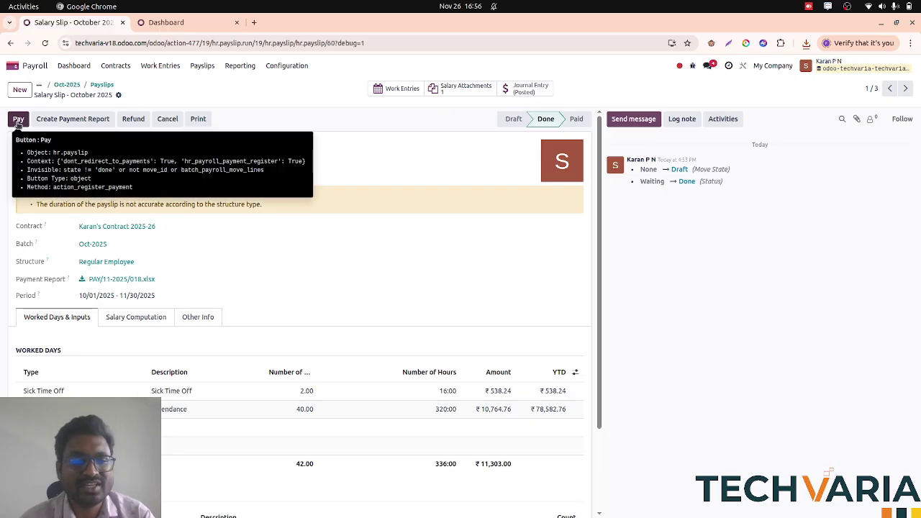
Step: Review the employee rows in the LibreOffice Calc payment advice, and create payslip SLIP/062's payment in Odoo with the Bank journal and Manual Payment
key("alt+Tab")
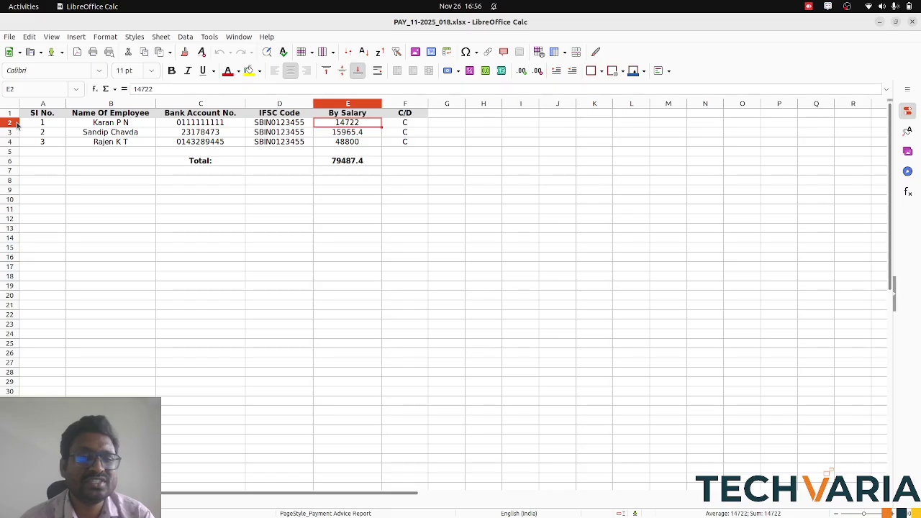
left_click_drag(56, 123, 390, 142)
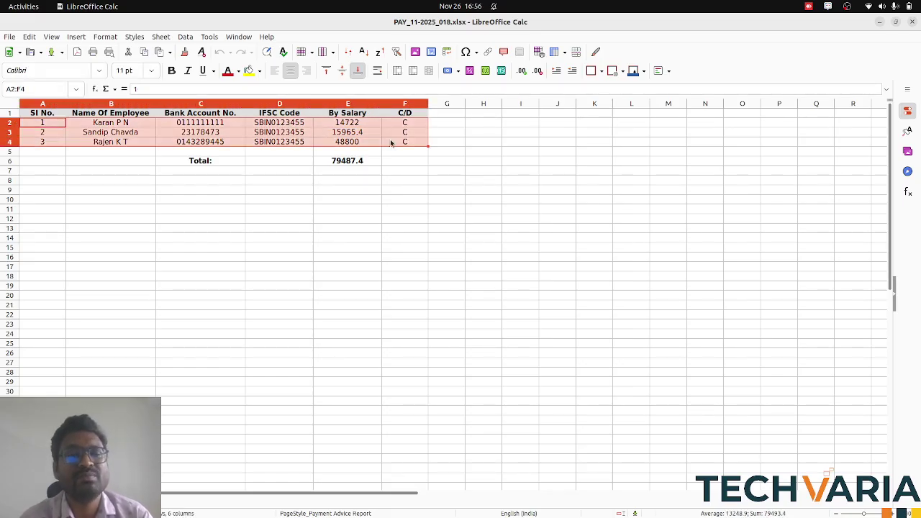
key("alt+Tab")
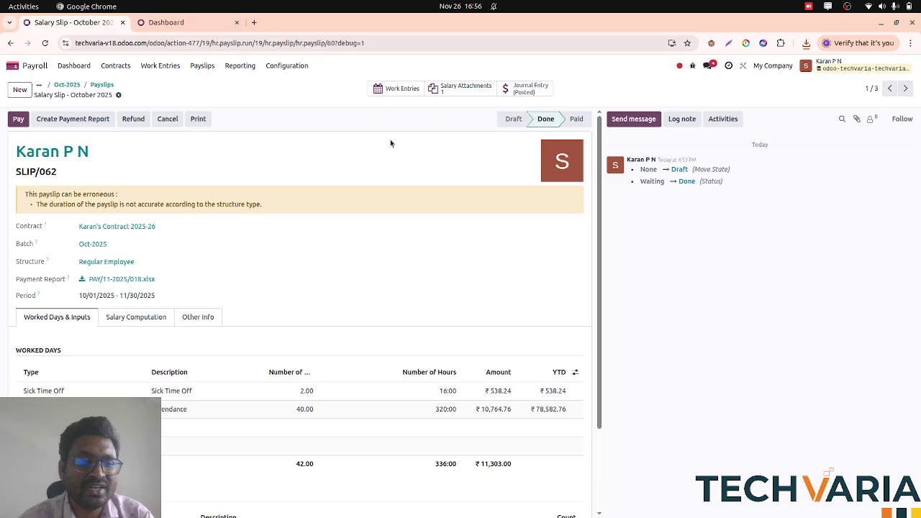
left_click(18, 119)
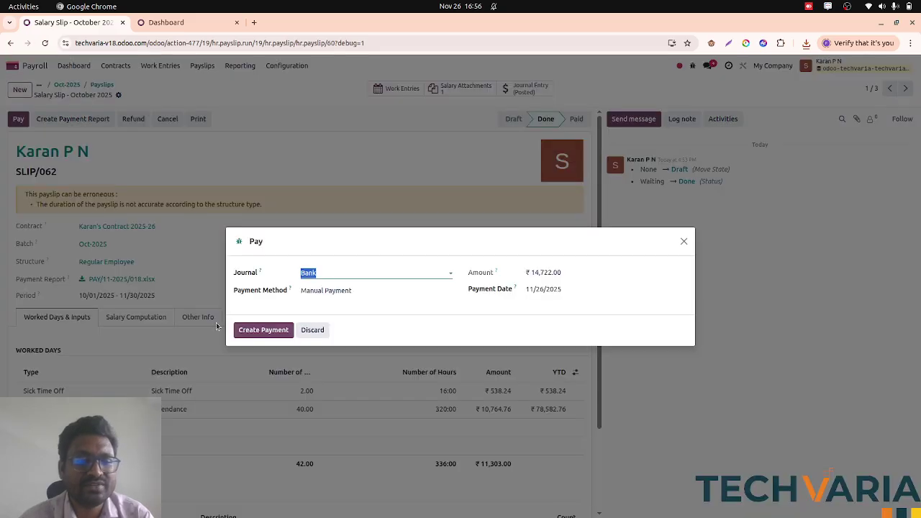
left_click(263, 340)
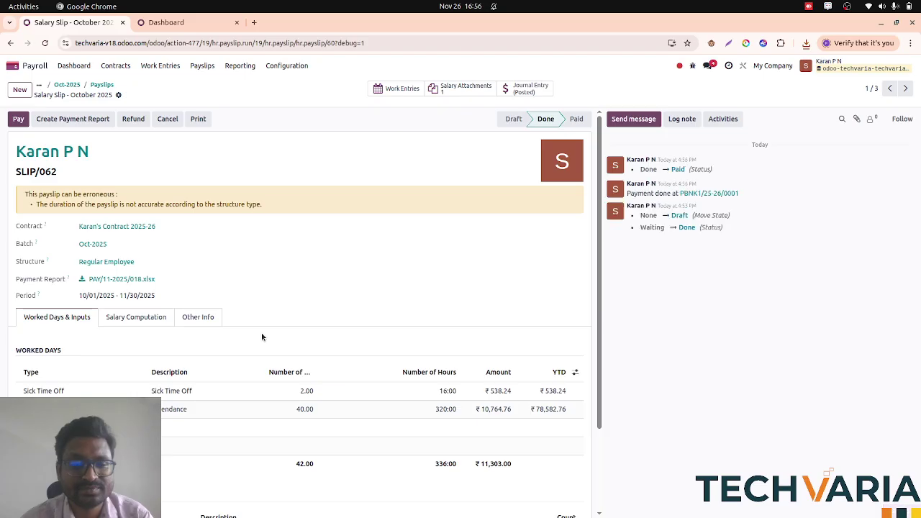
Step: Open payslip SLIP/063 and create its payment with the Bank journal and Manual Payment method
left_click(101, 85)
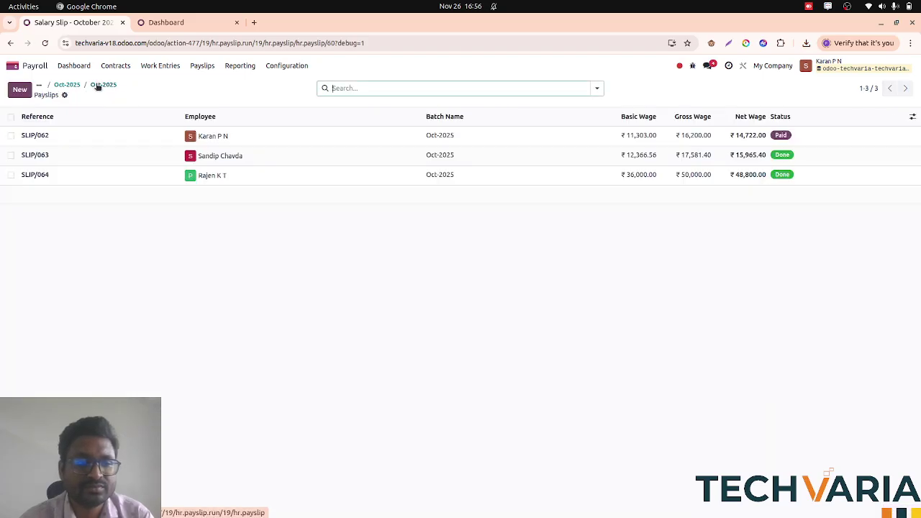
left_click(119, 157)
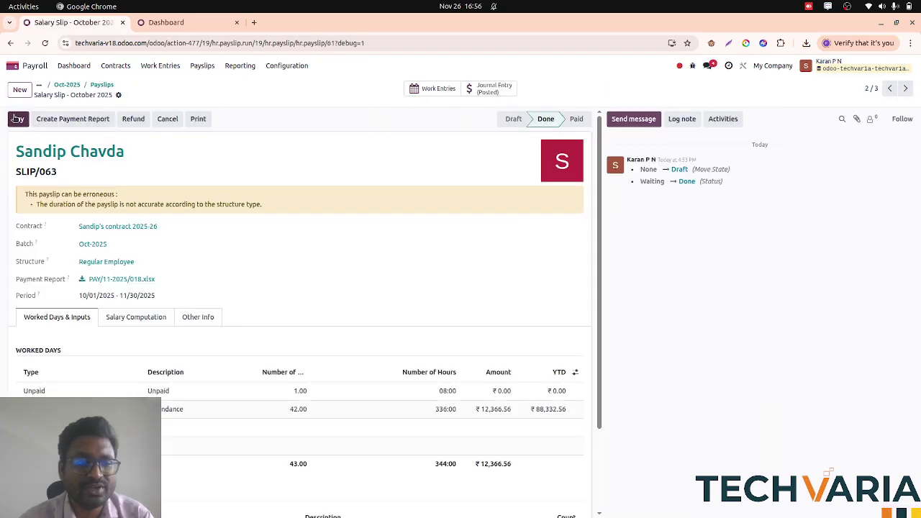
left_click(19, 119)
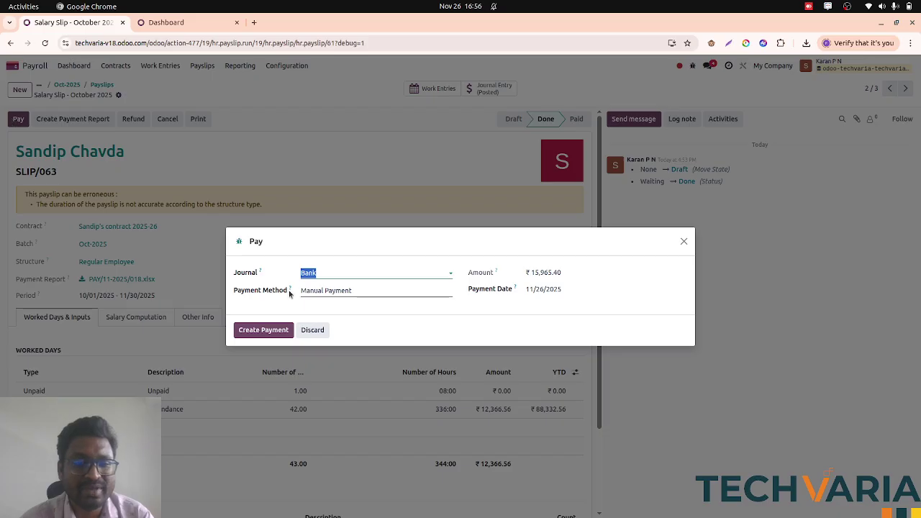
left_click(358, 276)
left_click(361, 255)
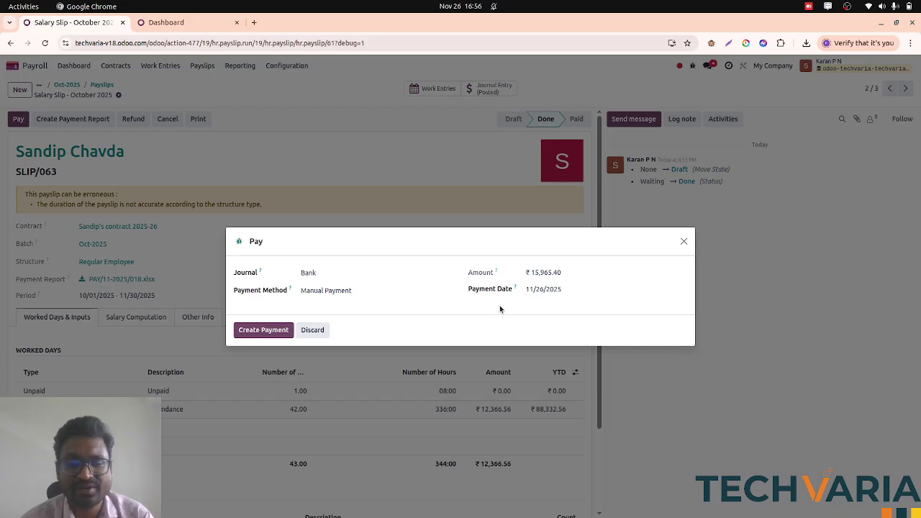
left_click(260, 330)
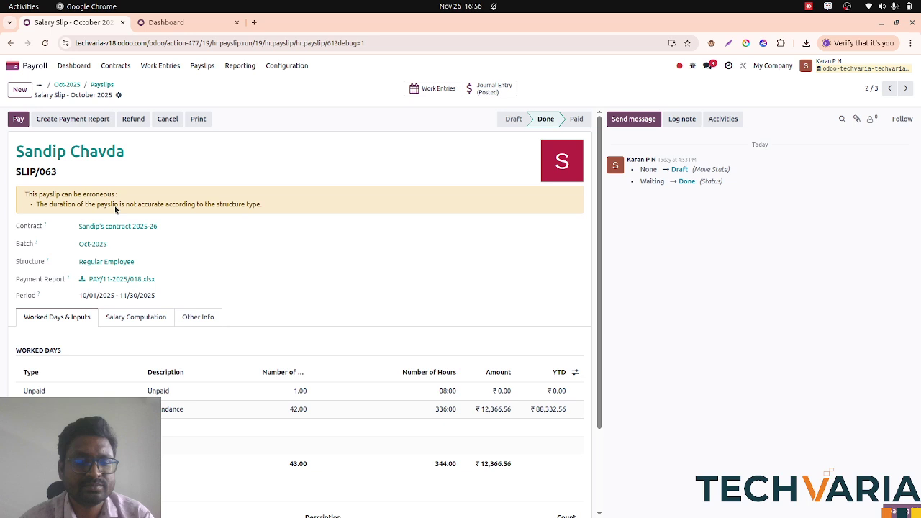
Step: Open payslip SLIP/064 from the batch's payslip list and create its payment
left_click(101, 85)
left_click(54, 175)
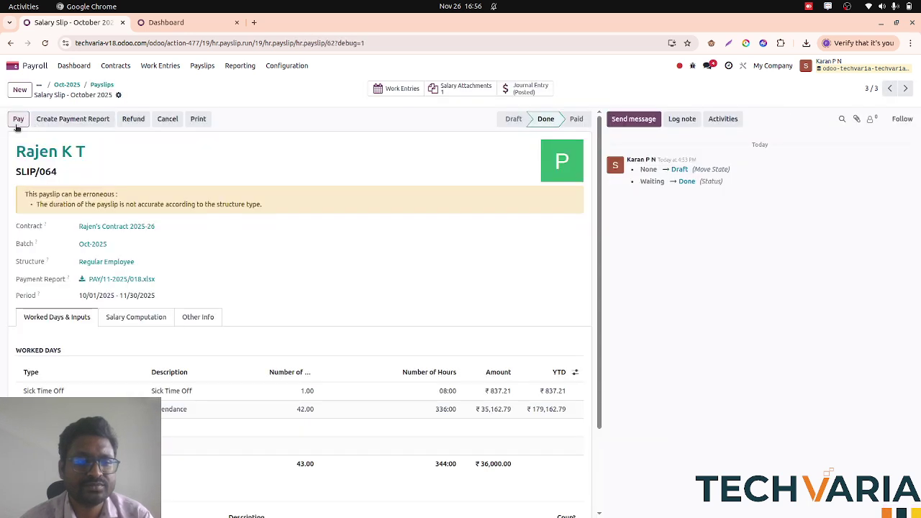
left_click(18, 119)
left_click(266, 341)
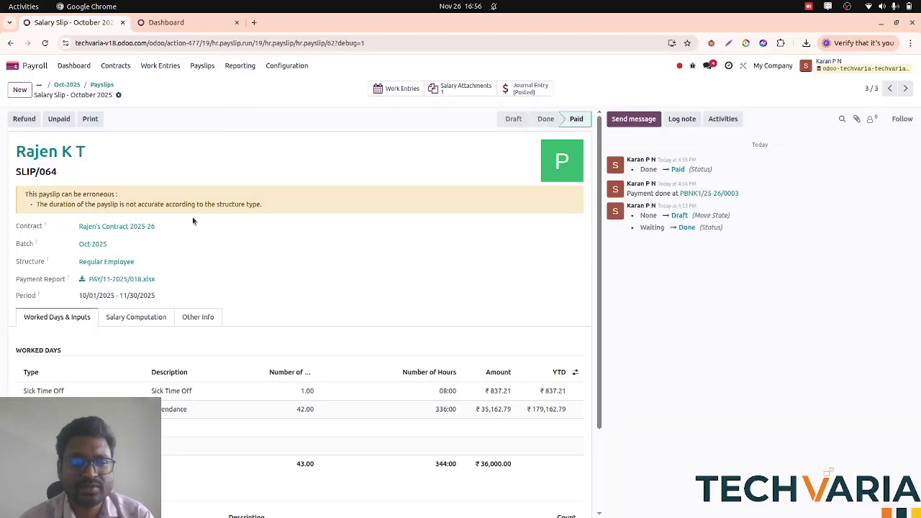
Step: Return to the Oct-2025 payslip batch and mark the whole batch as paid
left_click(102, 85)
left_click(101, 85)
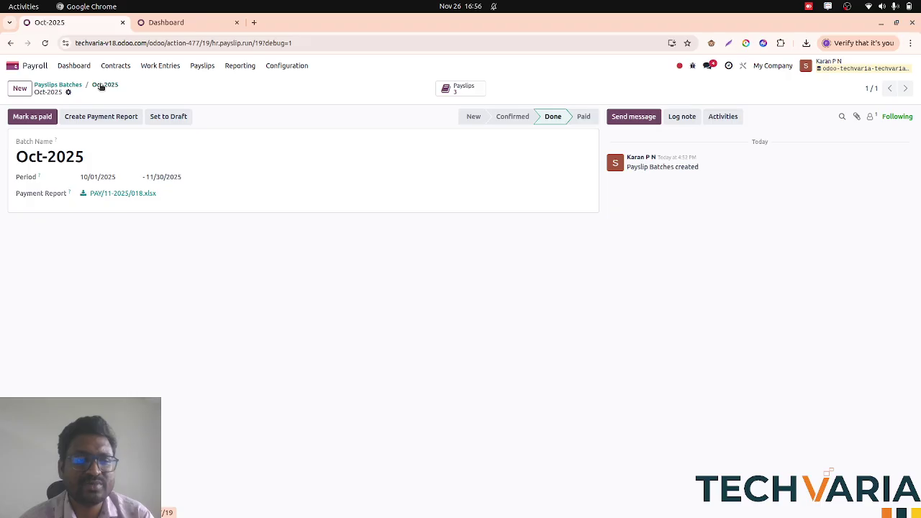
left_click(41, 117)
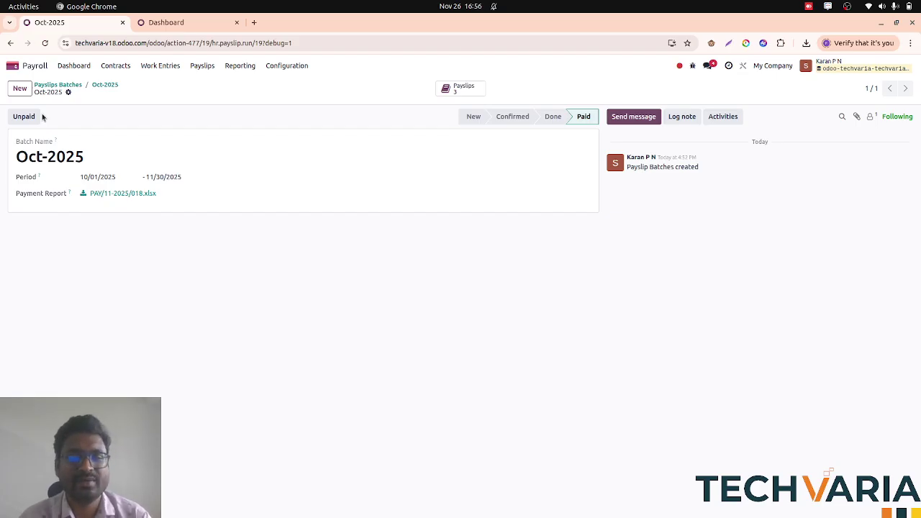
Step: Open the Balance Sheet report in Accounting and examine the payable accounts under Current Liabilities
left_click(179, 28)
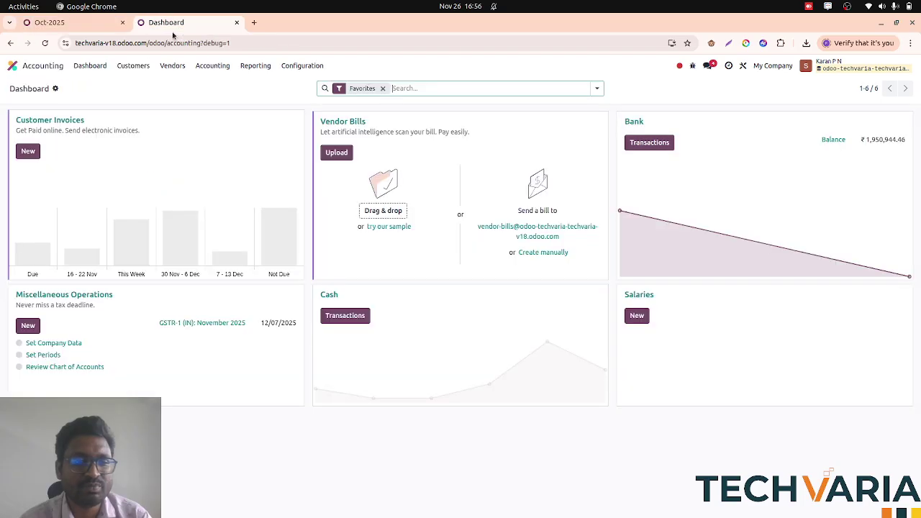
left_click(256, 65)
left_click(267, 97)
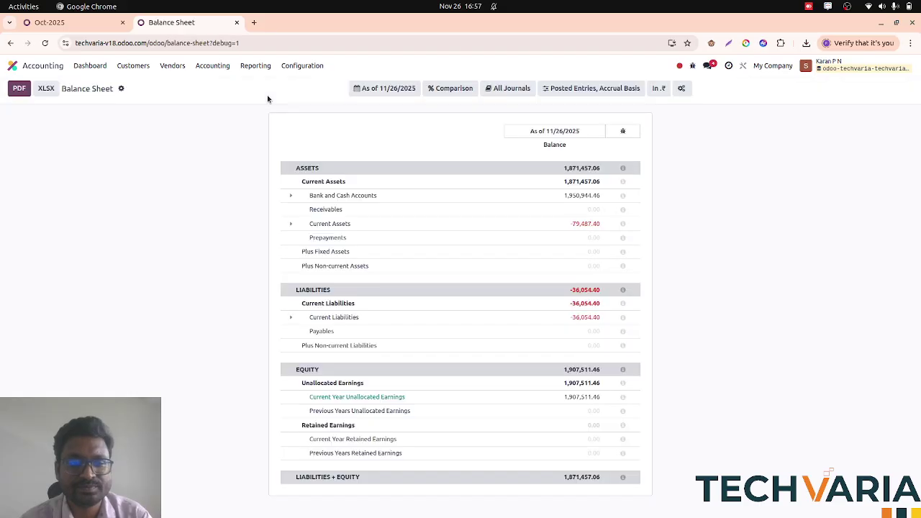
left_click(293, 321)
scroll(294, 323, "down", 1)
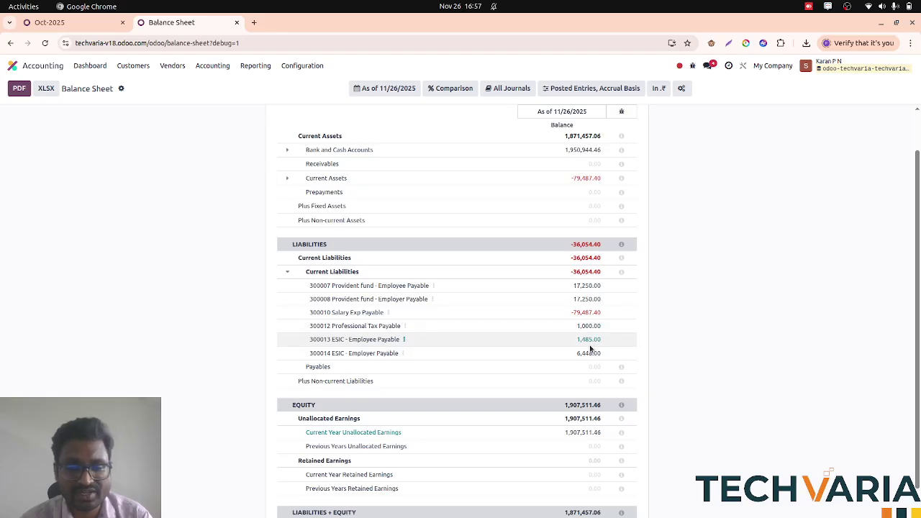
left_click(287, 271)
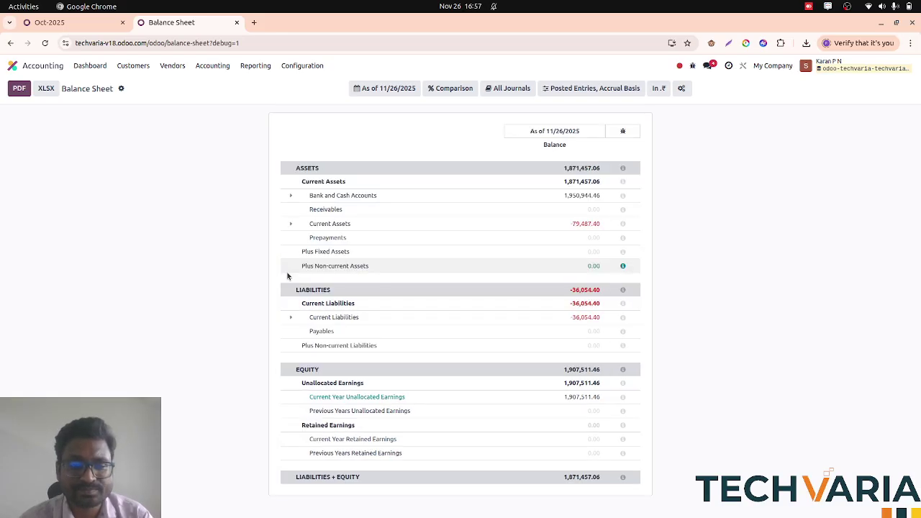
left_click(289, 319)
scroll(436, 293, "down", 2)
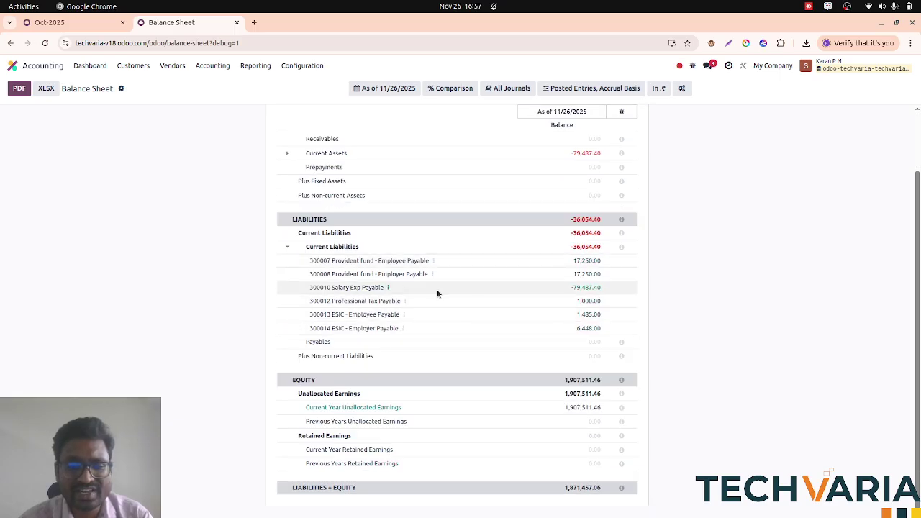
Step: Open the journal items behind the 300010 Salary Exp Payable balance and look through them
left_click(580, 288)
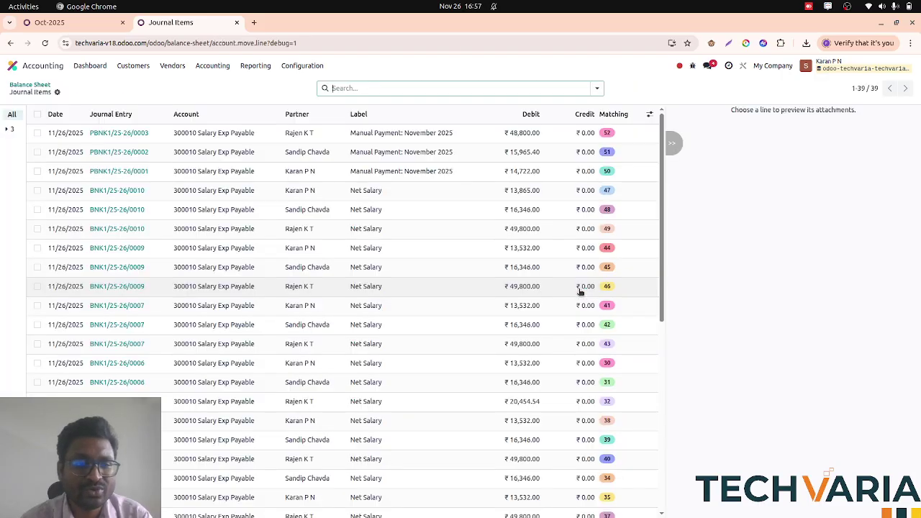
scroll(275, 195, "down", 3)
scroll(275, 195, "up", 5)
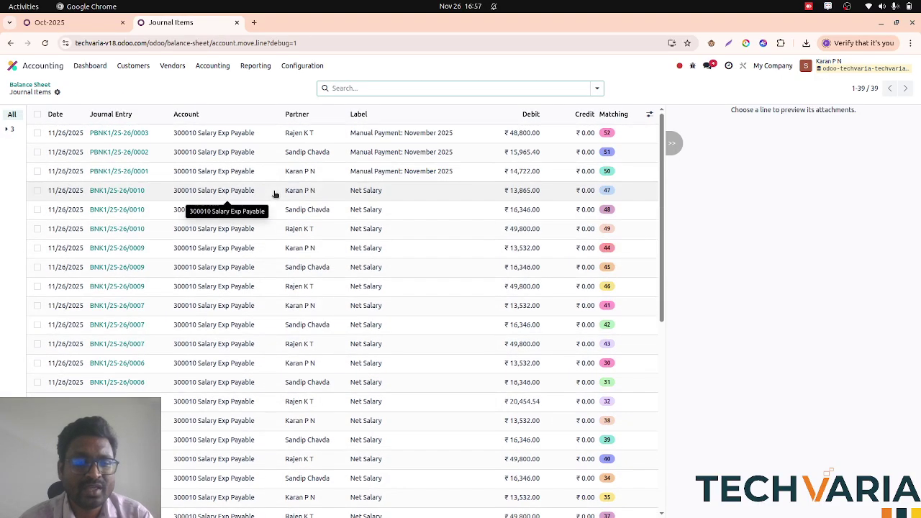
Step: Open the customer payments list and remove the Customer Payments filter to list all payments
left_click(133, 65)
left_click(140, 110)
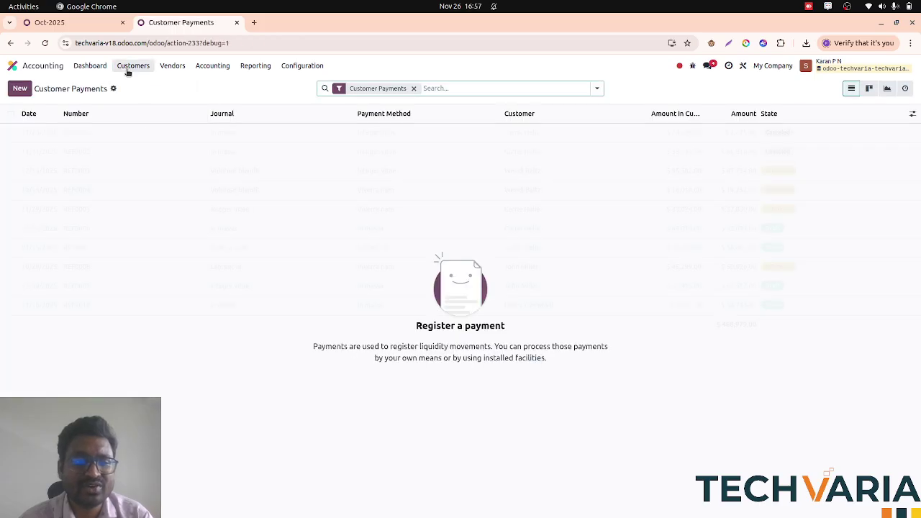
left_click(412, 88)
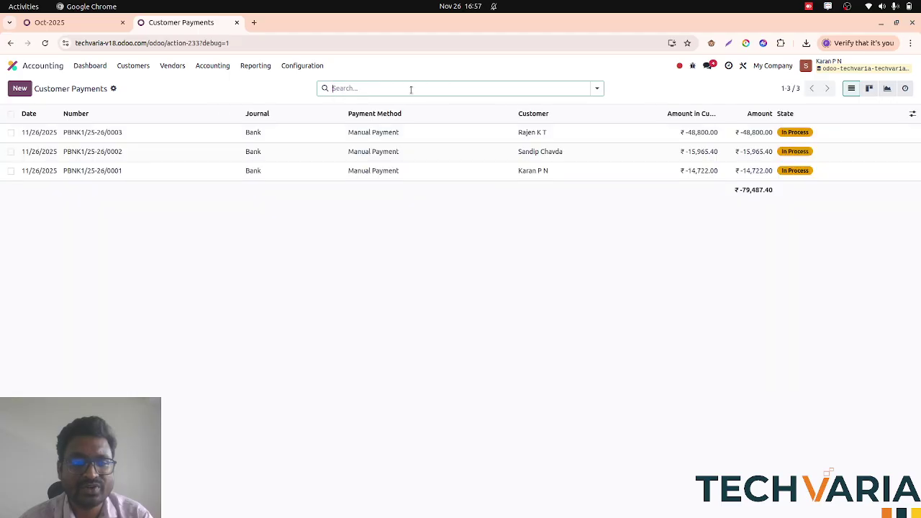
Step: Open payment PBNK1/25-26/0001, examine its journal entry, and return to the payment
left_click(175, 176)
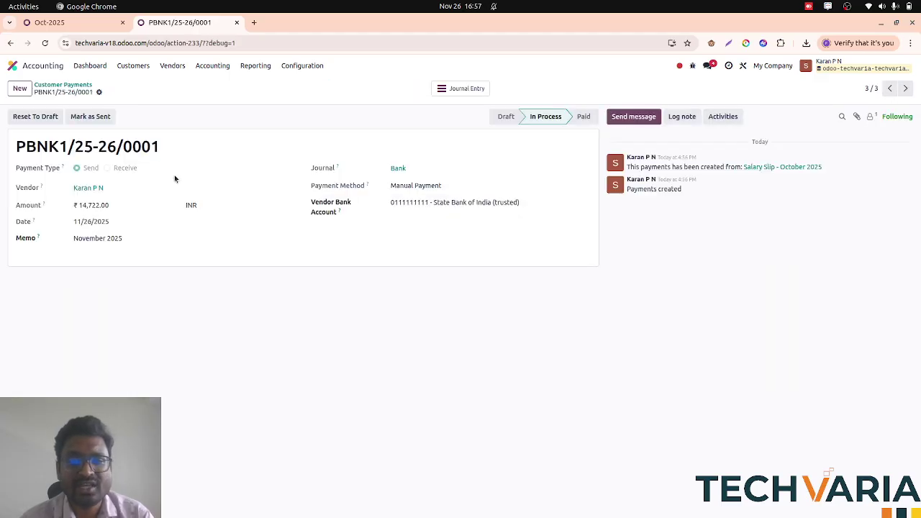
left_click(464, 91)
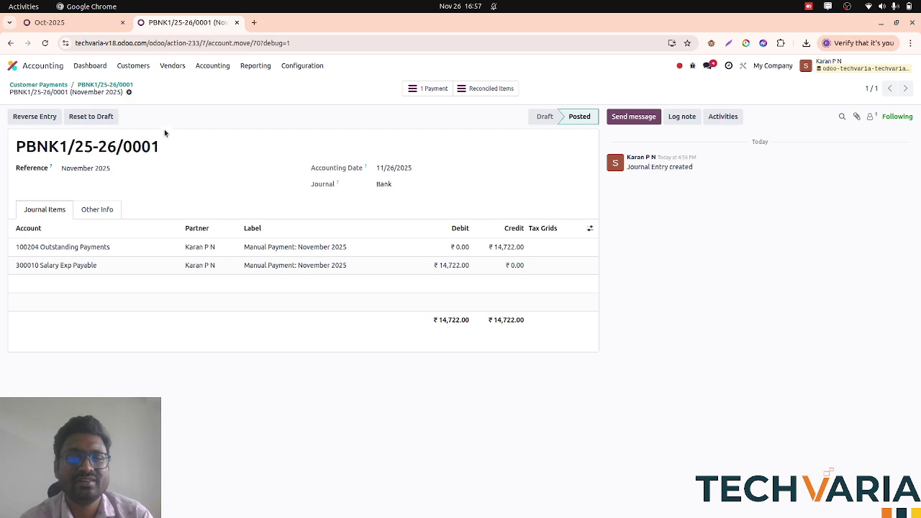
left_click(83, 85)
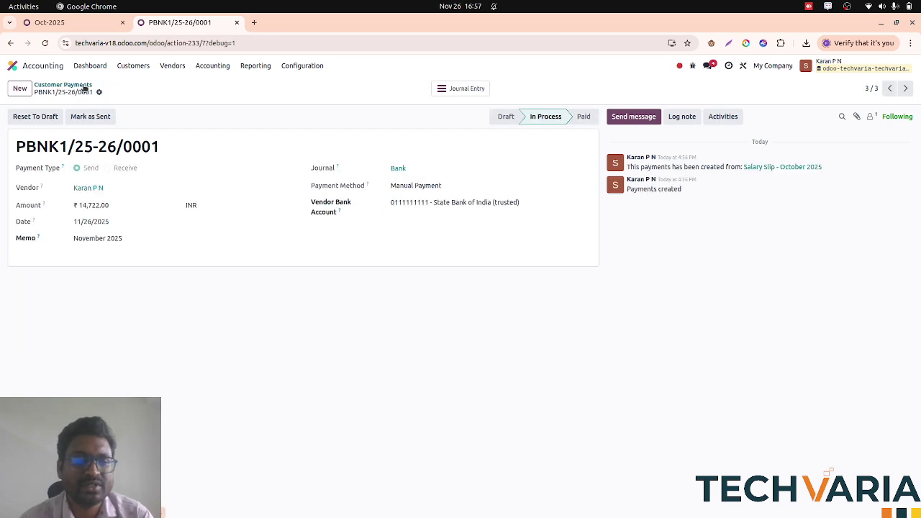
Step: Go to payment PBNK1/25-26/0003, examine its journal entry, and return to the payment
key("alt")
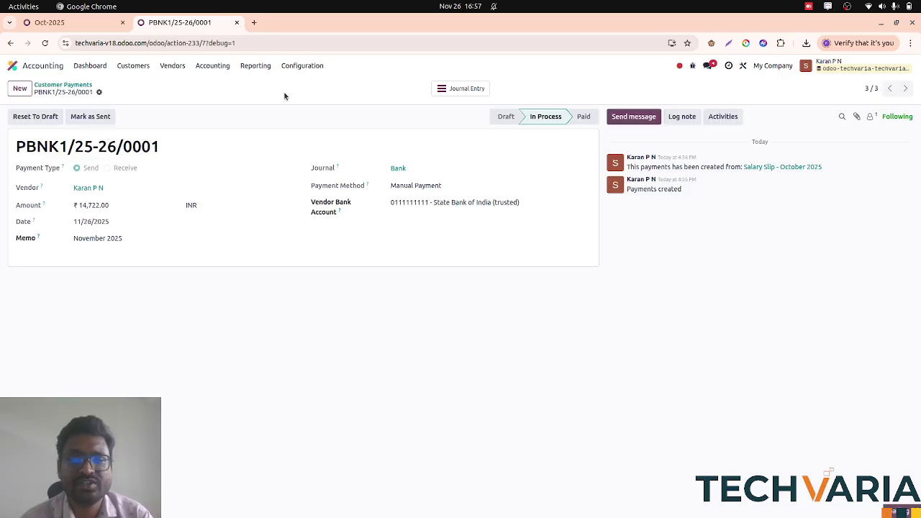
key("alt+n")
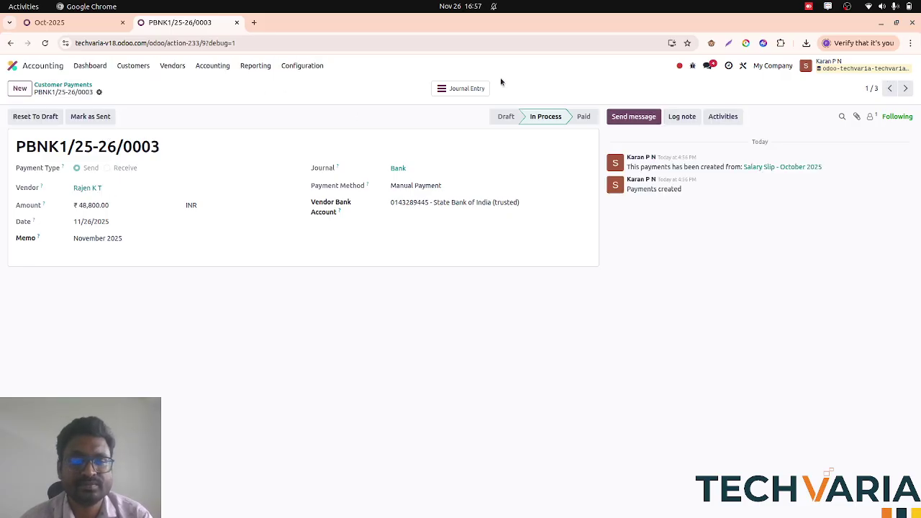
left_click(447, 91)
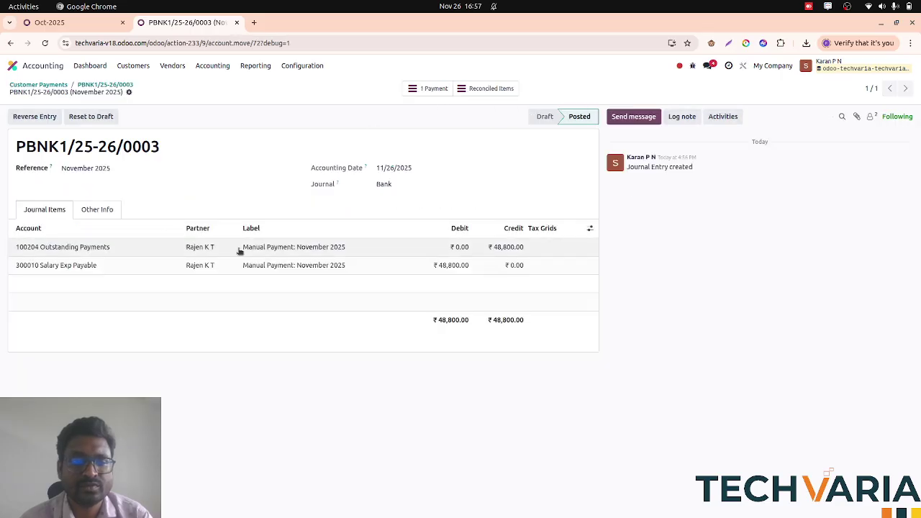
left_click(112, 85)
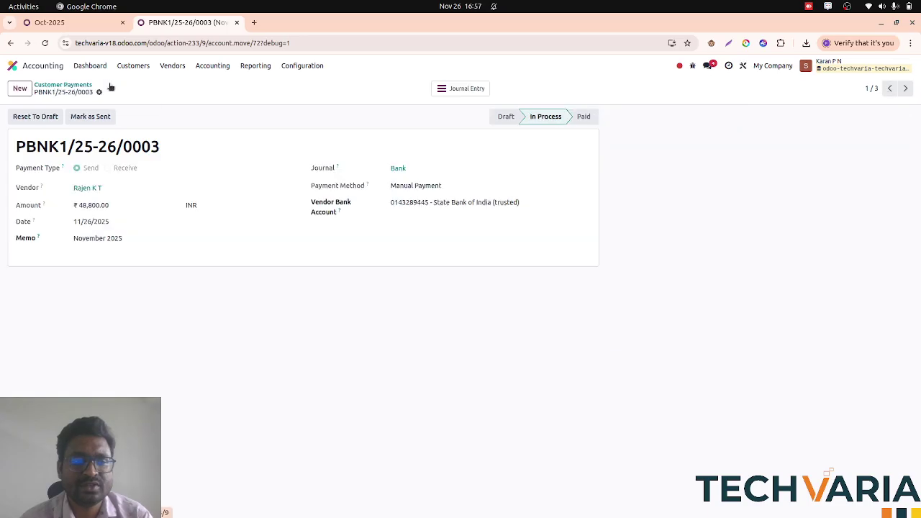
key("alt+n")
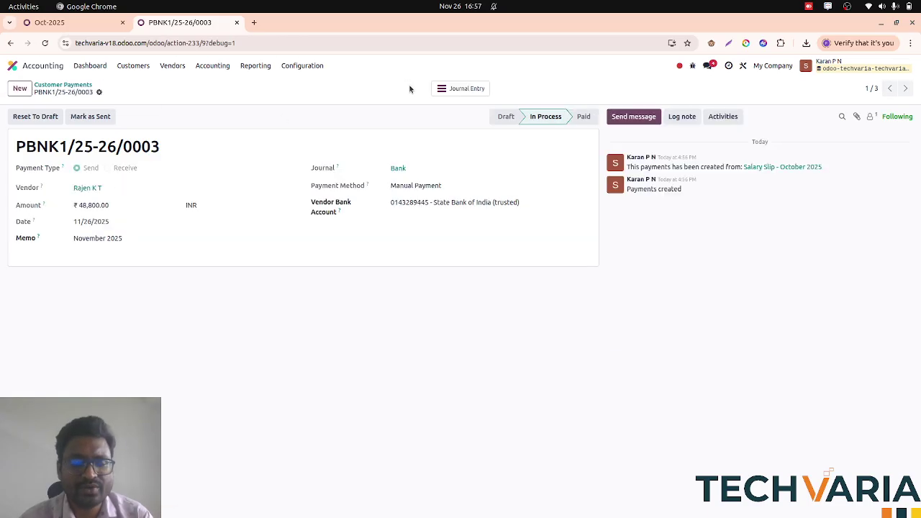
Step: Go to payment PBNK1/25-26/0001 and open the Bank journal's transactions from the accounting dashboard in a duplicate browser tab
key("alt+n")
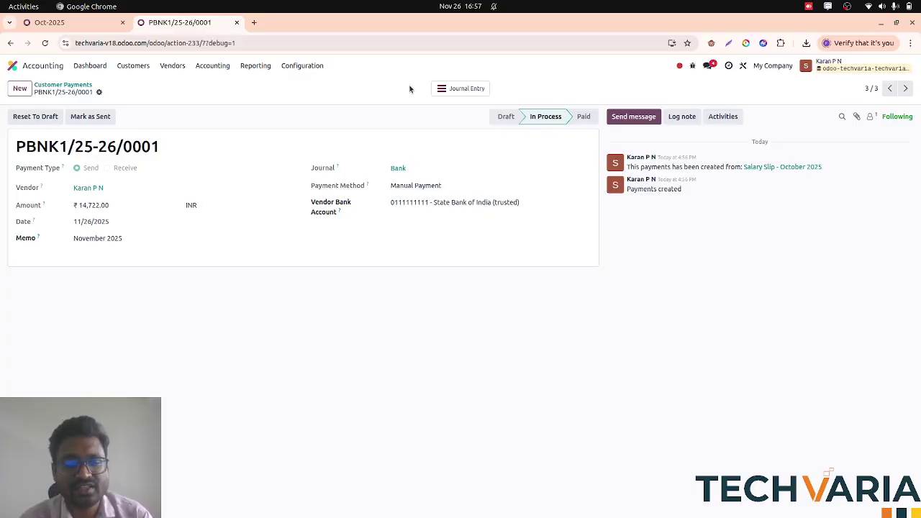
right_click(198, 22)
left_click(232, 118)
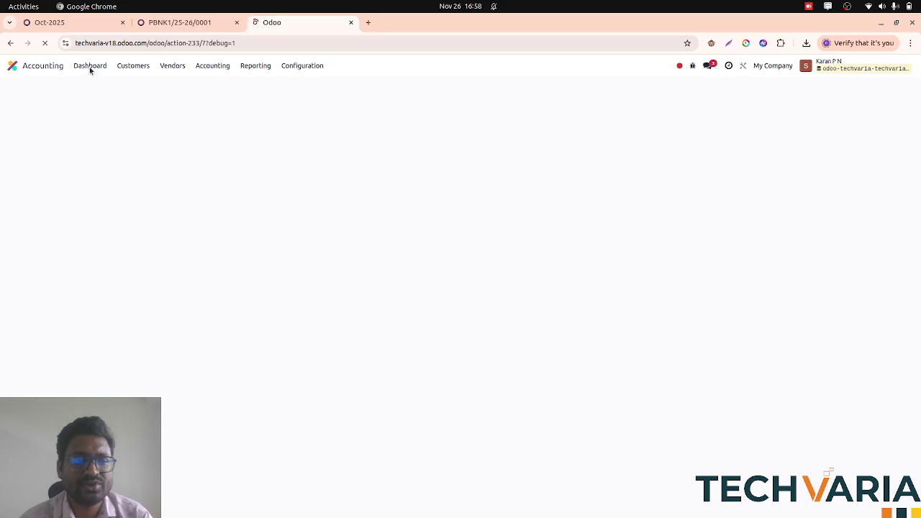
left_click(89, 66)
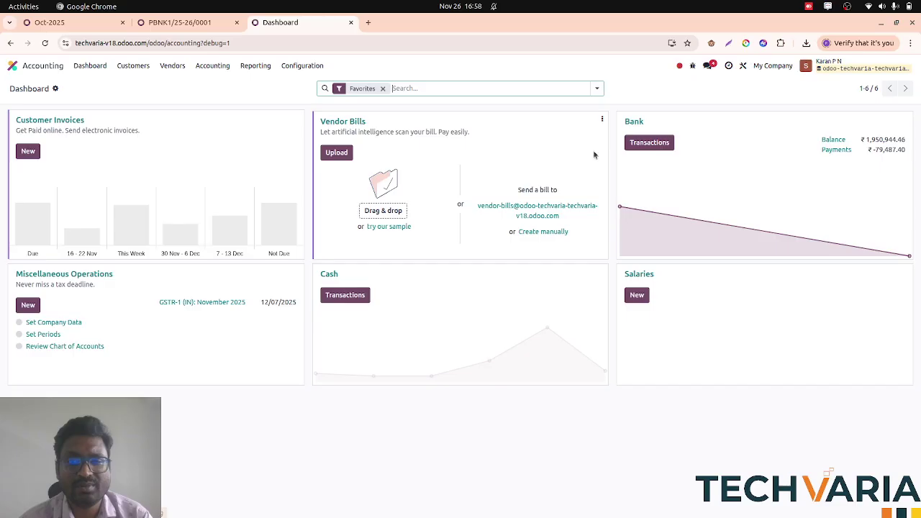
left_click(649, 142)
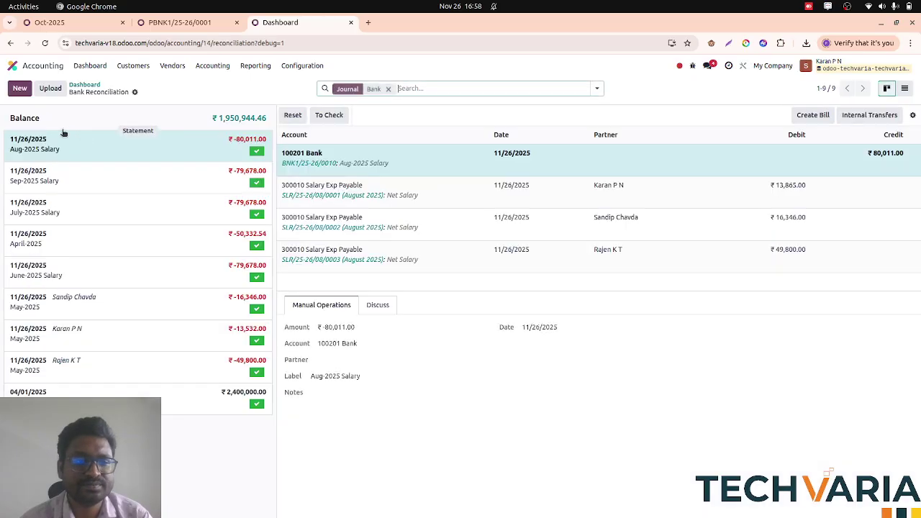
Step: Start a new bank transaction and set its partner to the employee paid in PBNK1/25-26/0001
left_click(19, 88)
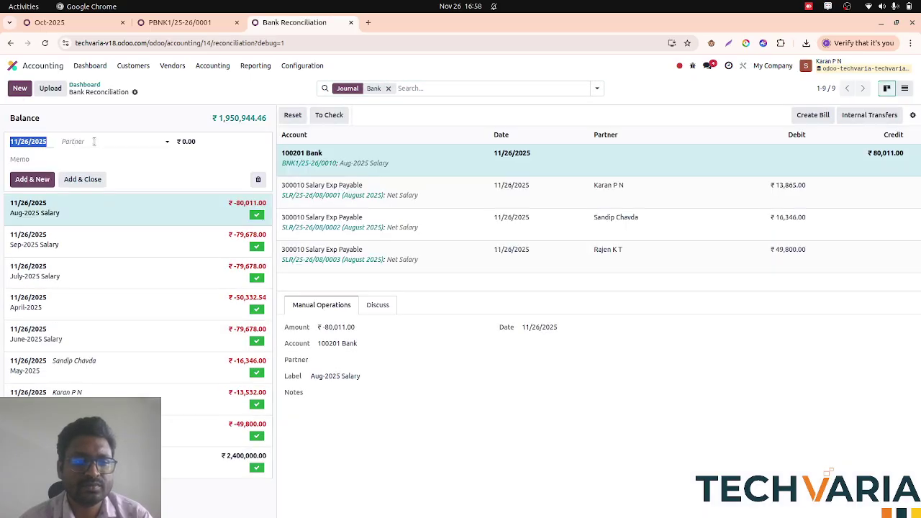
left_click(93, 142)
left_click(172, 23)
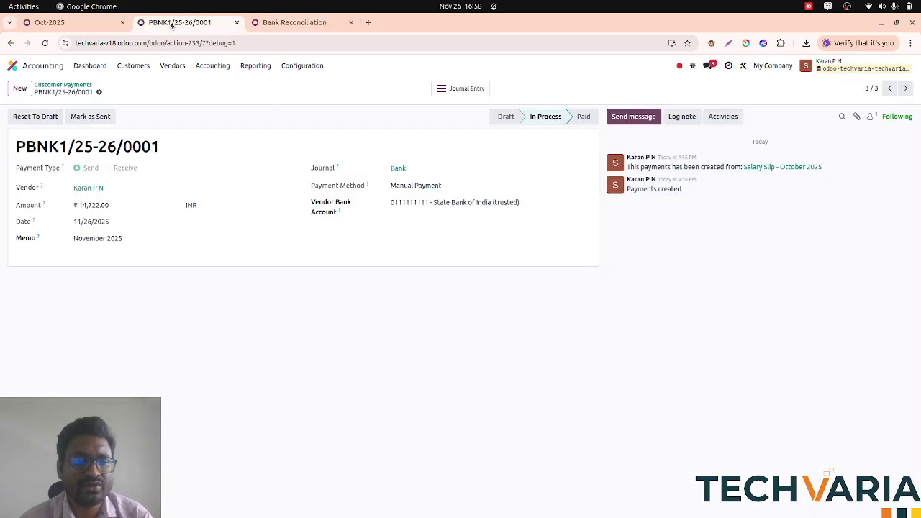
left_click(269, 23)
type("Kran")
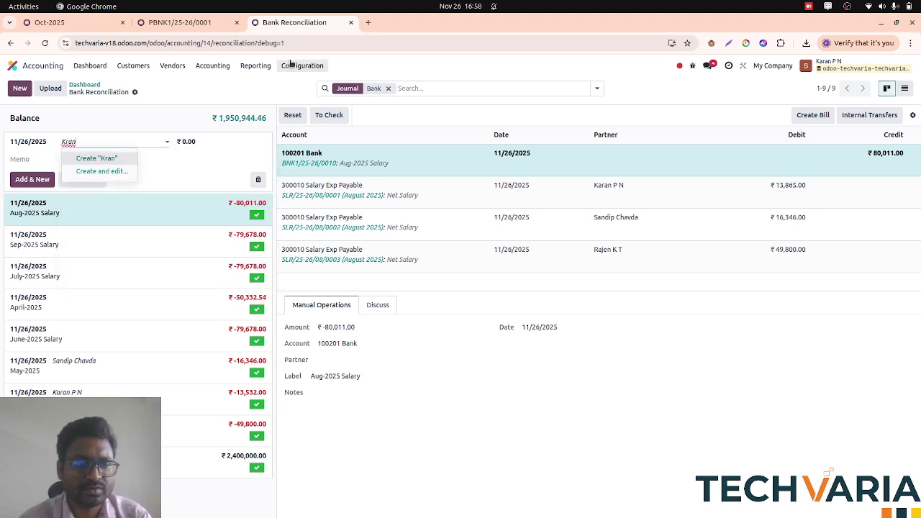
key("BackSpace")
key("BackSpace")
key("BackSpace")
type("ar")
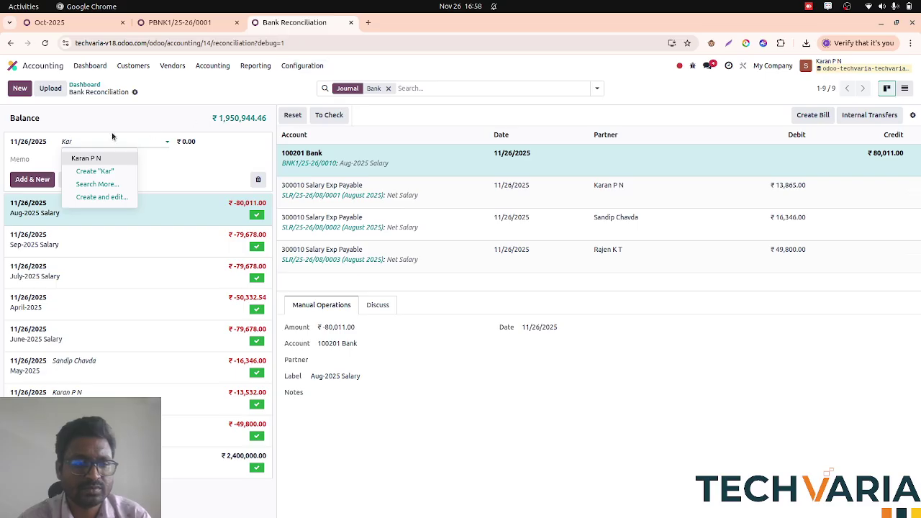
left_click(98, 159)
Step: Copy the amount from payment PBNK1/25-26/0001 and set the new bank transaction's amount to -14,722.00
left_click(188, 30)
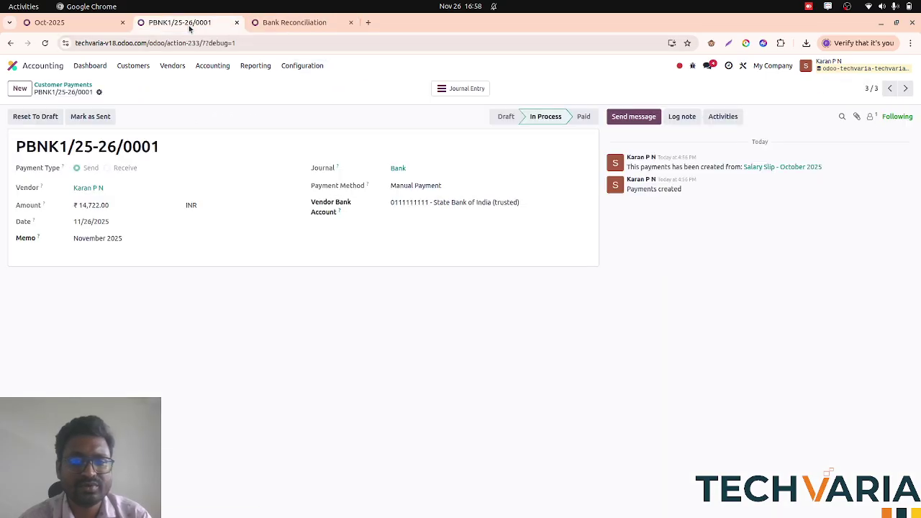
left_click_drag(110, 205, 79, 205)
key("ctrl+c")
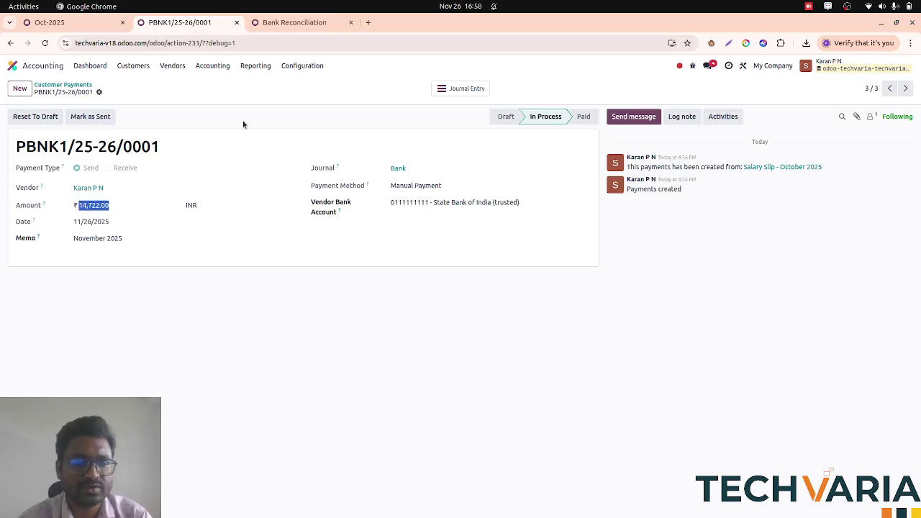
left_click(291, 22)
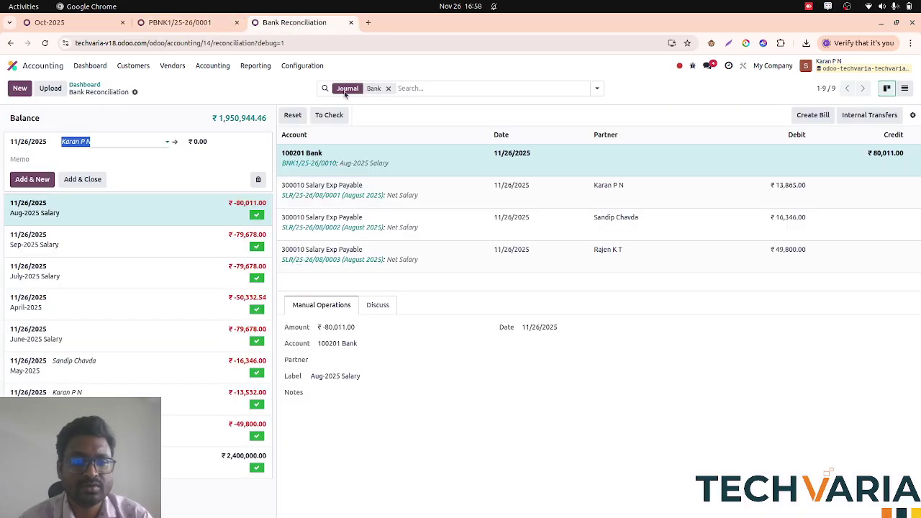
double_click(206, 143)
type("-")
key("ctrl+v")
Step: Add the transaction with the memo "Oct-2025 Salary" and validate its match with payment PBNK1/25-26/0001
left_click(82, 161)
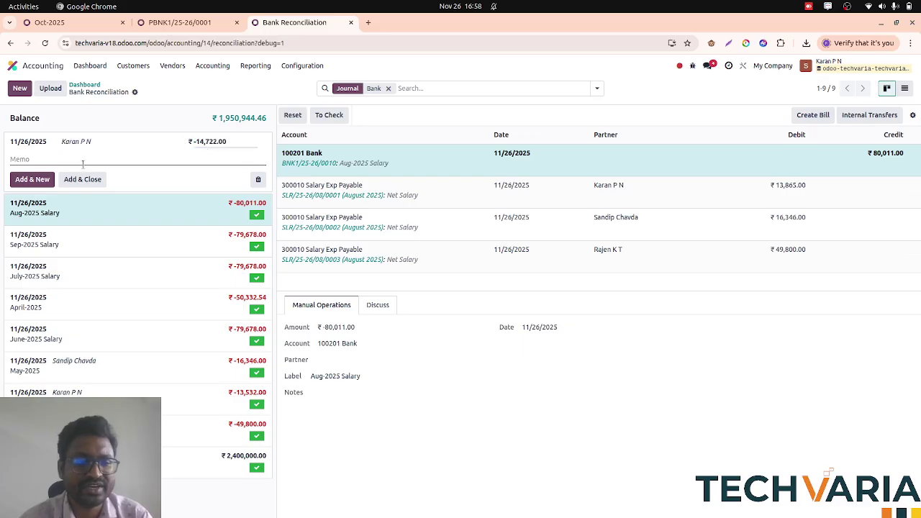
type("Oct-2025 Salary")
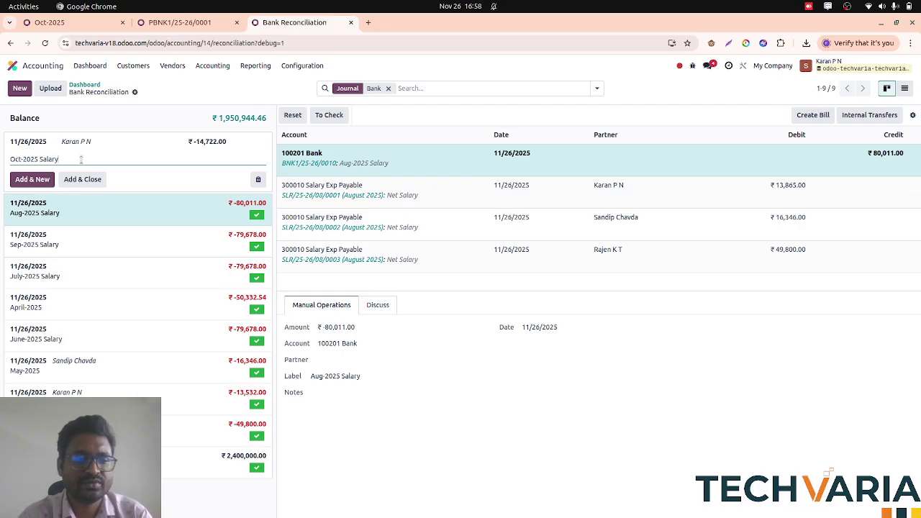
left_click(69, 181)
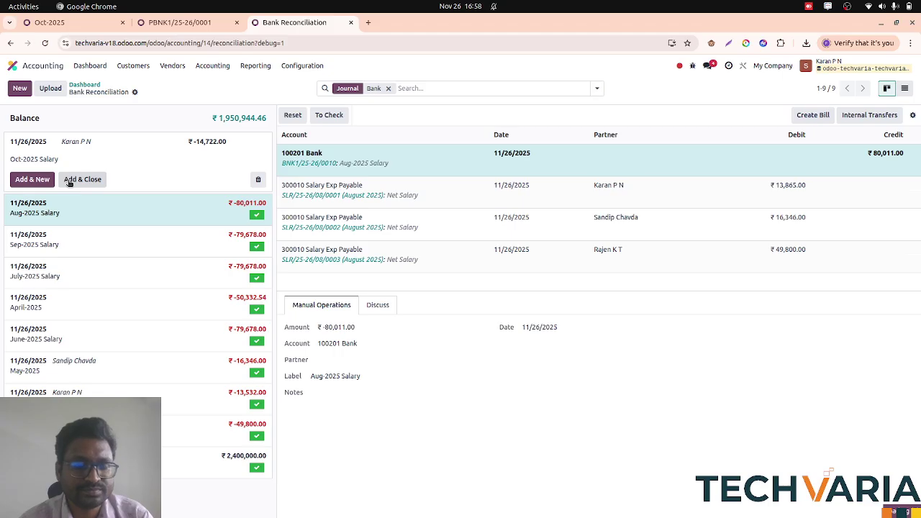
left_click(69, 180)
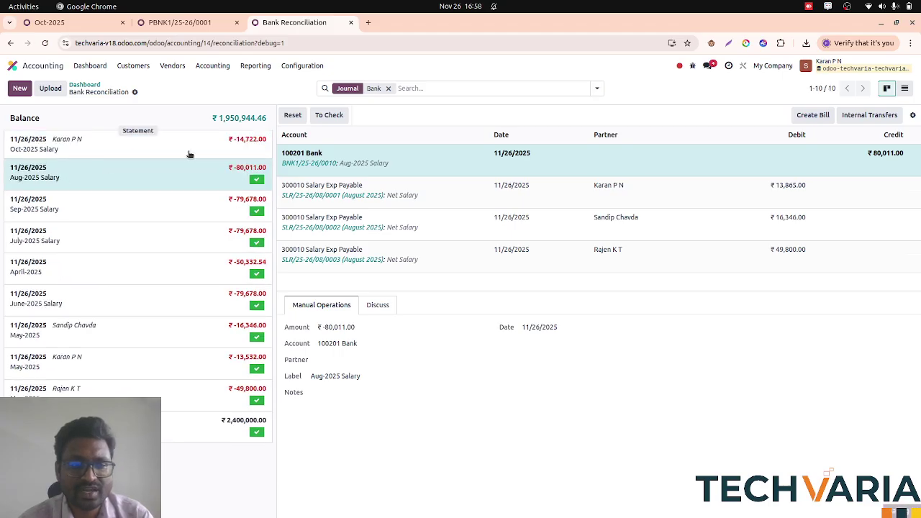
left_click(190, 151)
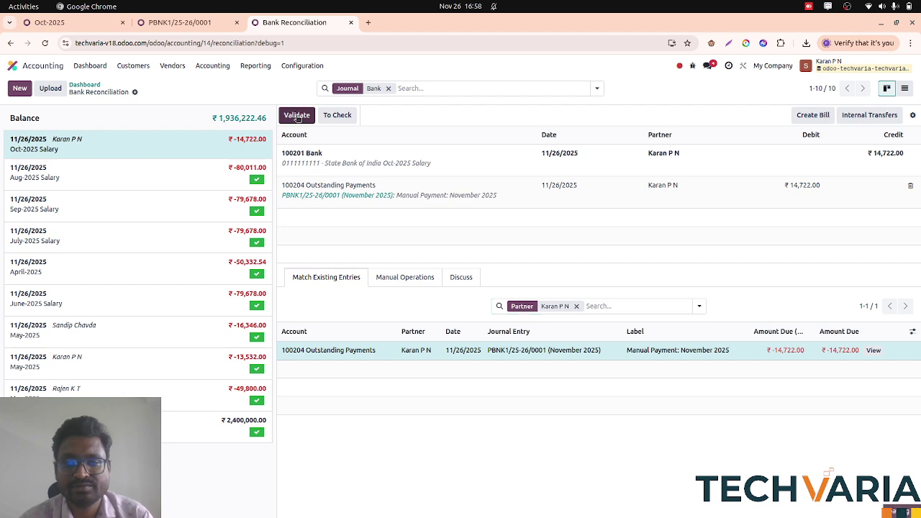
left_click(296, 116)
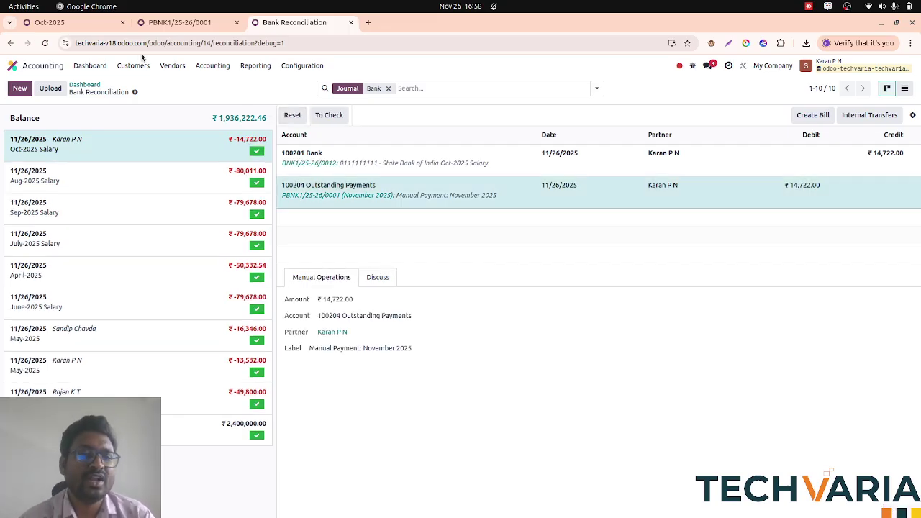
Step: Switch to LibreOffice Calc, check the total salary in payment advice PAY_11-2025_018.xlsx, and return to the browser
key("alt+Tab")
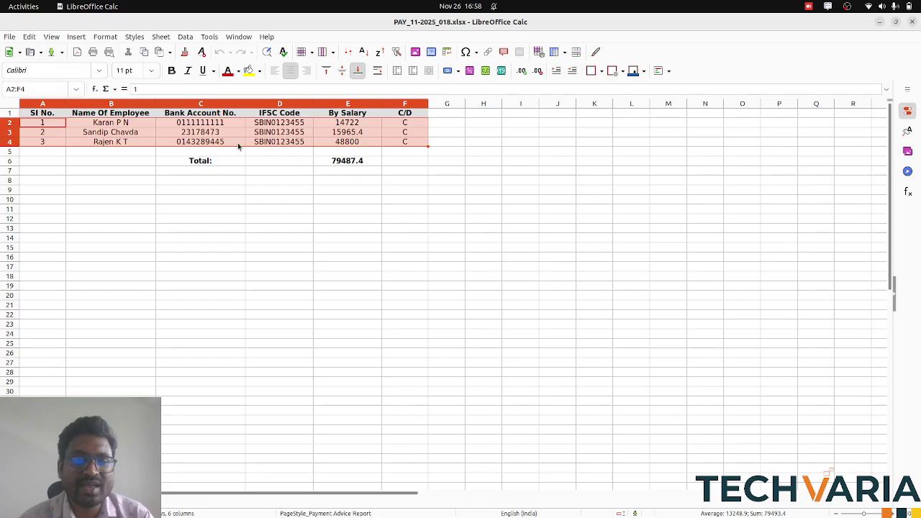
left_click(331, 164)
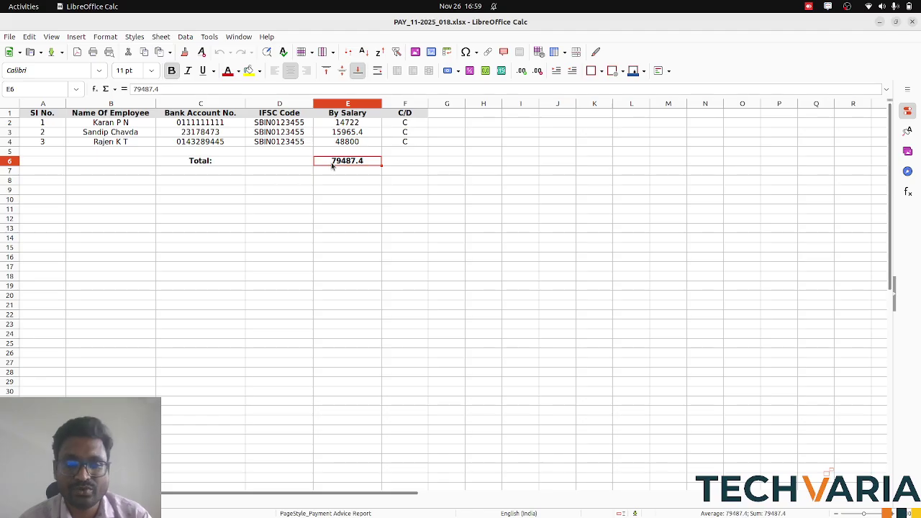
key("alt+Tab")
Step: Create a payslip batch named Nov-2025 and generate payslips for all the listed employees
left_click(65, 23)
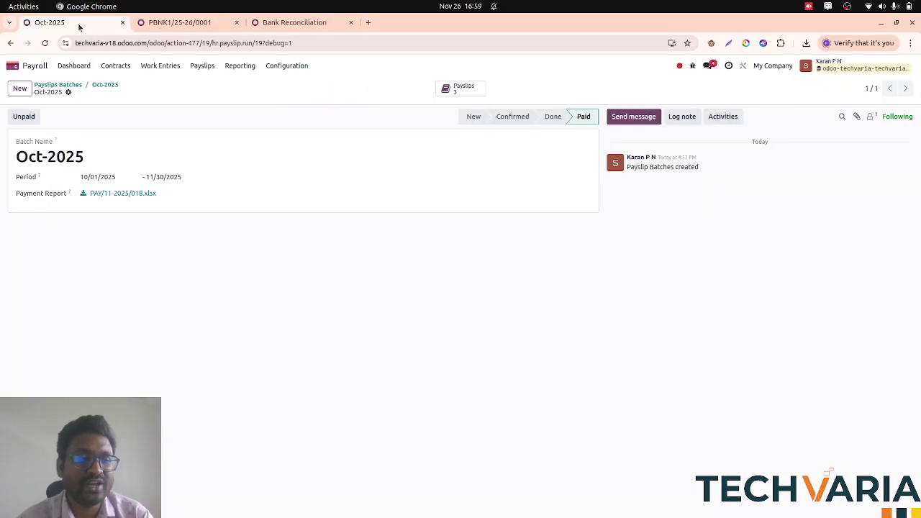
left_click(62, 85)
left_click(19, 89)
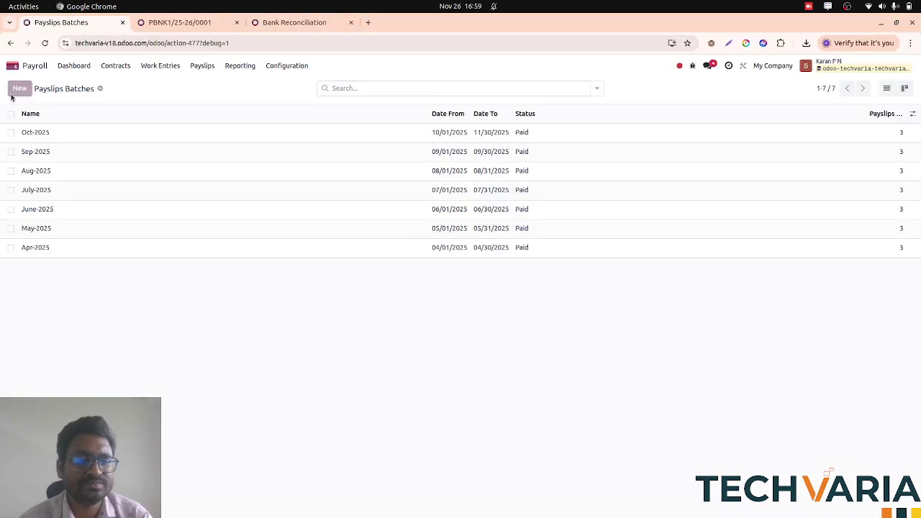
type("Nov")
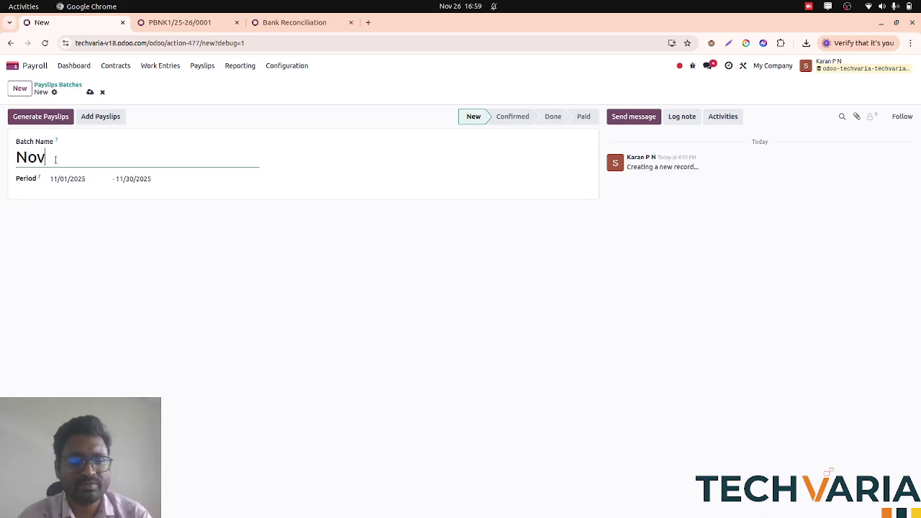
type("-2025")
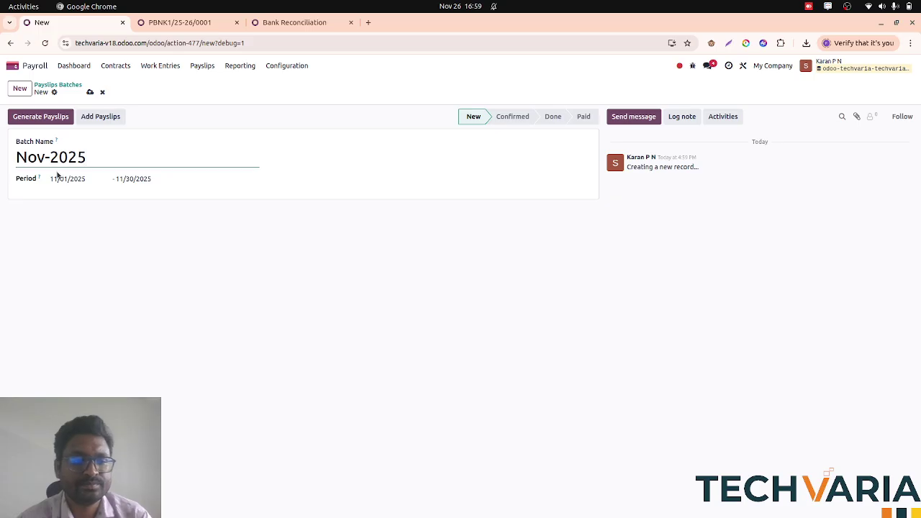
left_click(45, 117)
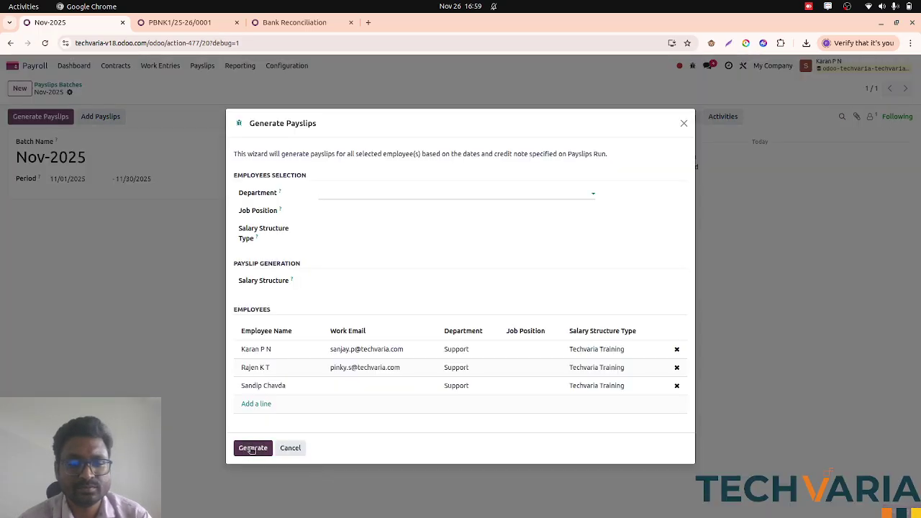
left_click(251, 448)
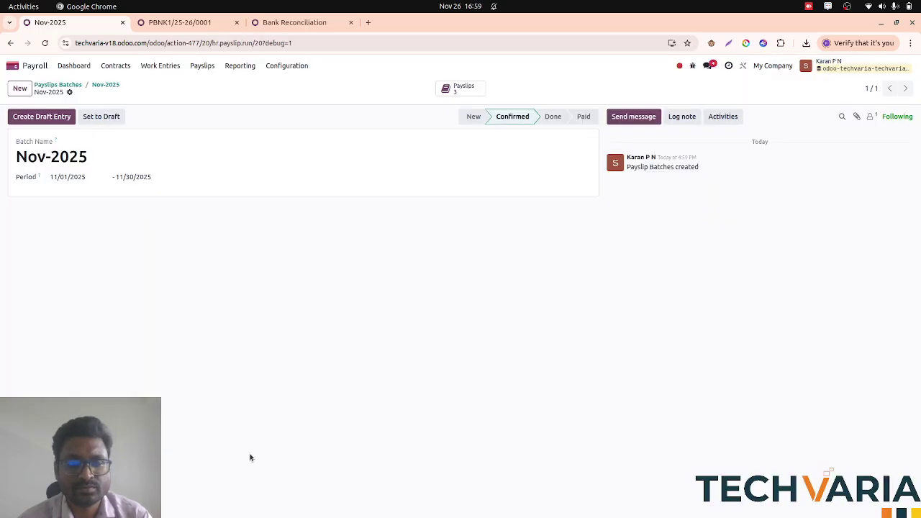
Step: Review the payslips of the Nov-2025 batch and create and confirm the batch's draft journal entries
left_click(460, 89)
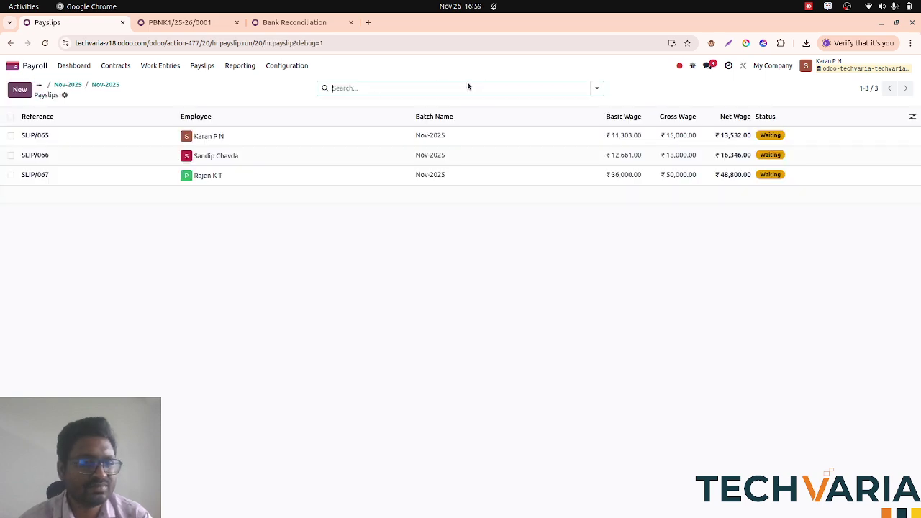
left_click(105, 85)
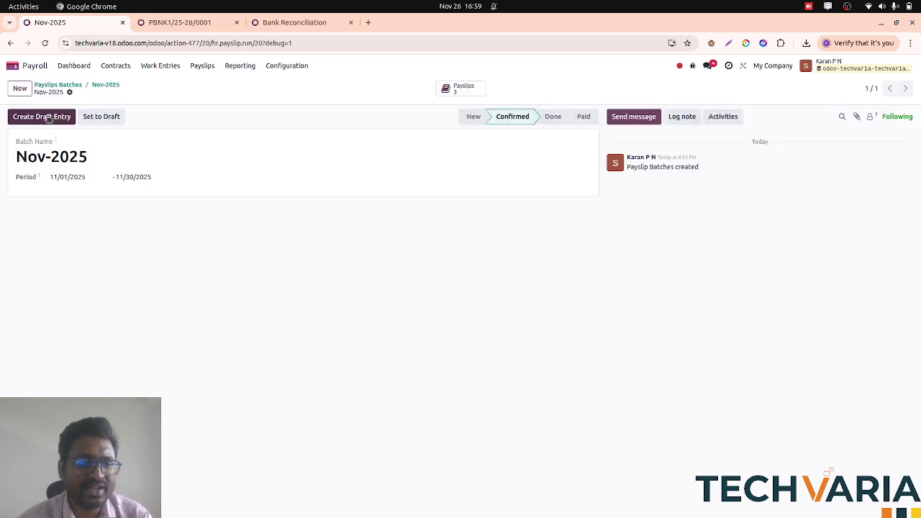
left_click(42, 116)
left_click(321, 317)
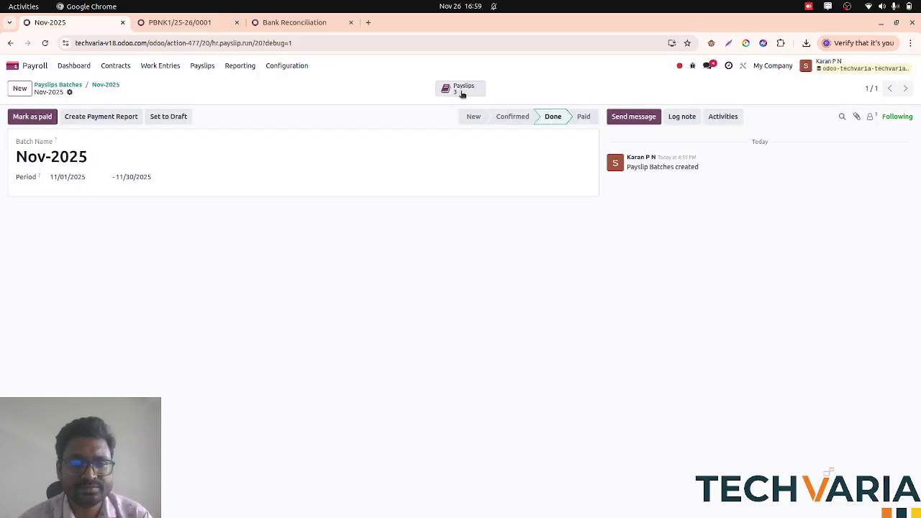
Step: Open payslip SLIP/065 from the Nov-2025 batch, post its journal entry, and return to the payslip
left_click(462, 92)
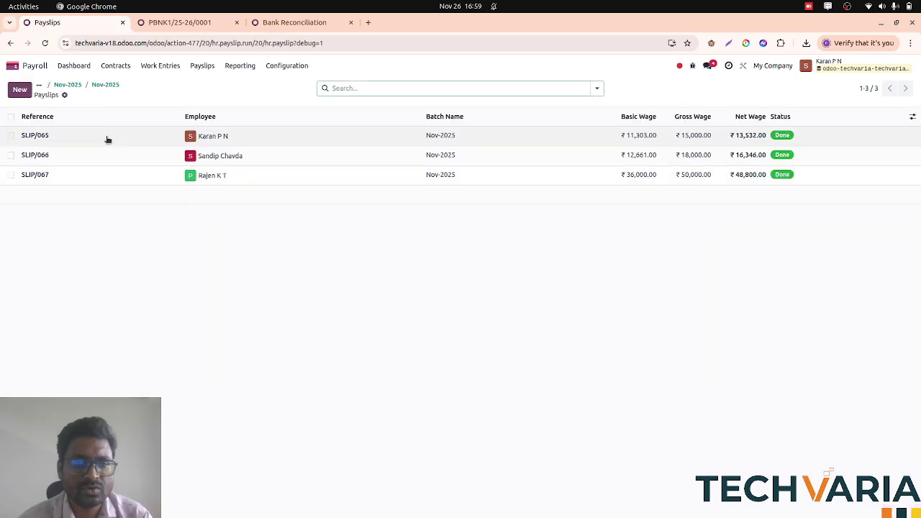
left_click(107, 139)
left_click(486, 88)
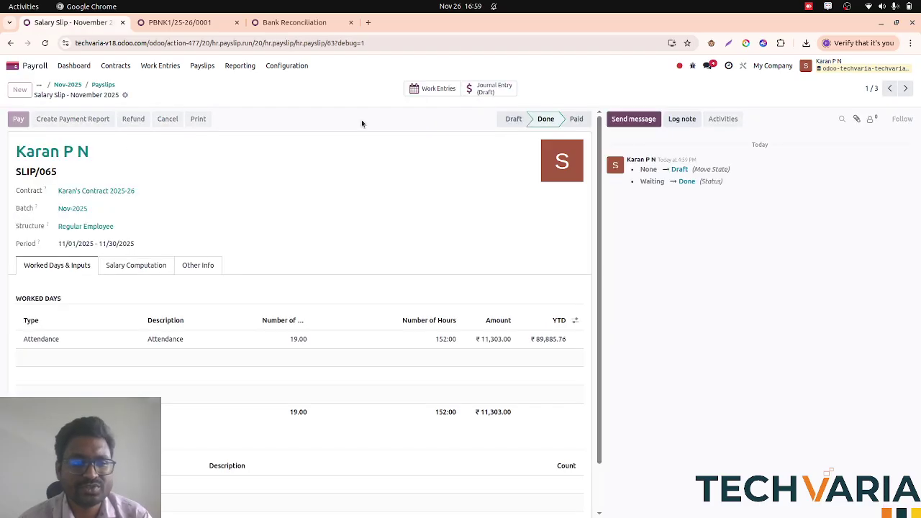
left_click(18, 120)
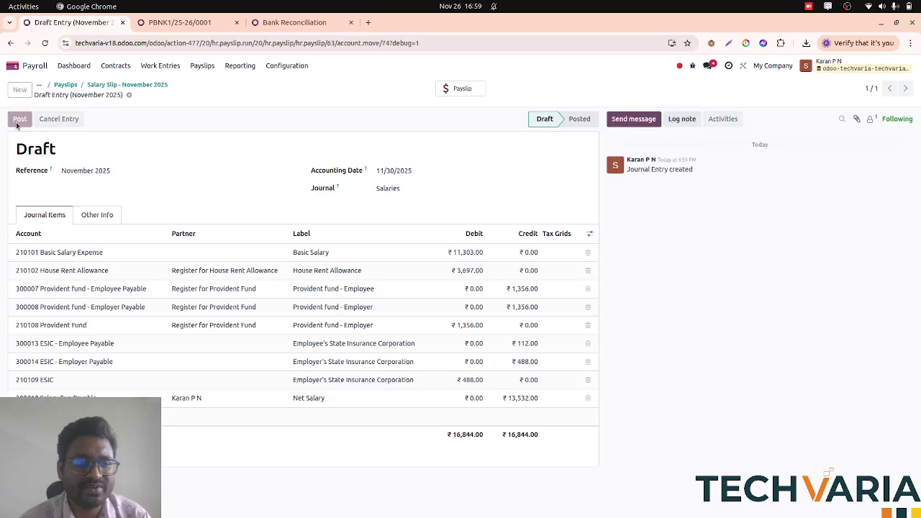
left_click(126, 85)
Step: Go to payslip SLIP/066, post its journal entry, and return to the payslip
key("alt+n")
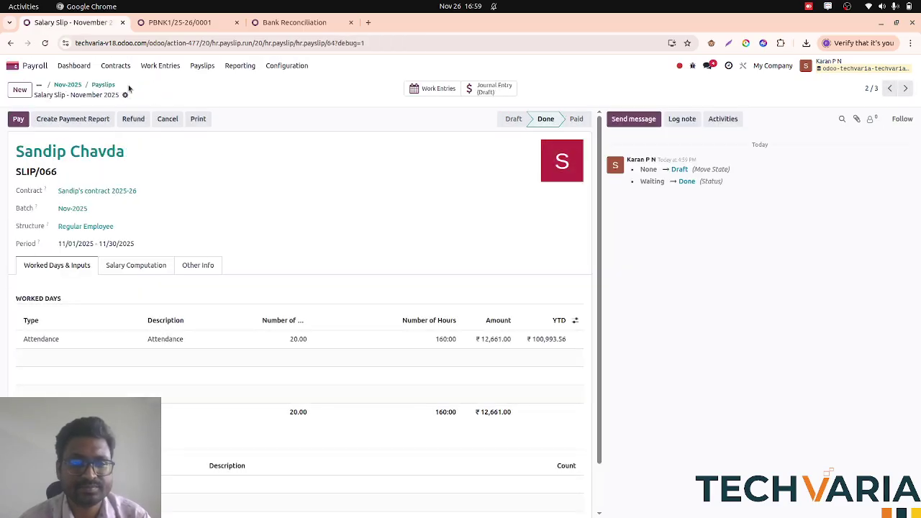
left_click(485, 90)
left_click(18, 119)
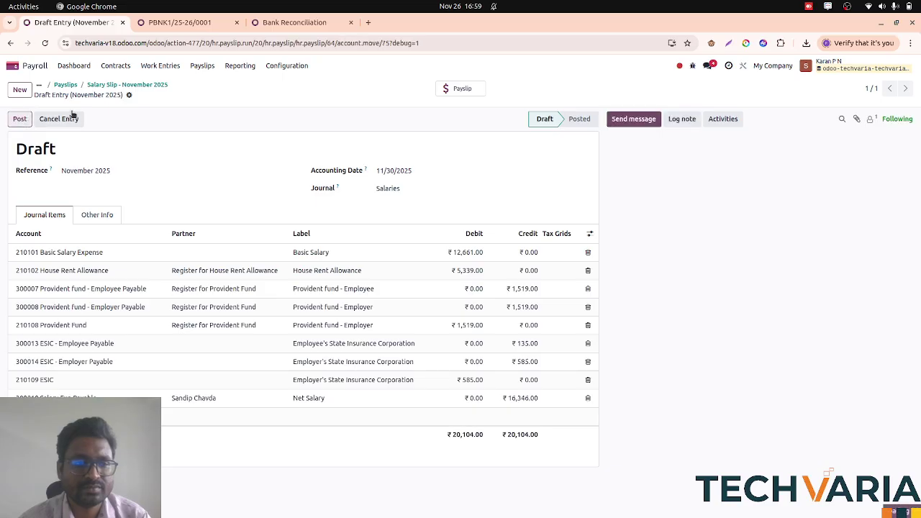
left_click(128, 85)
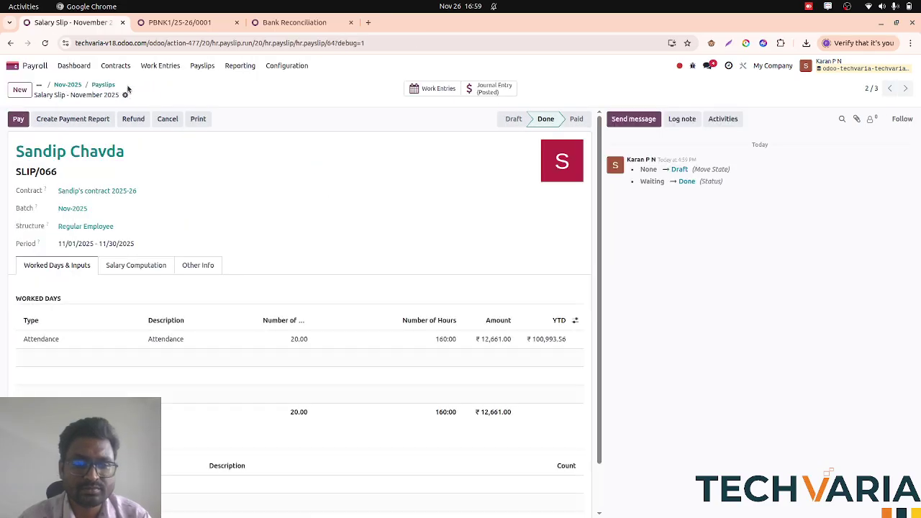
Step: Go to payslip SLIP/067 of the Nov-2025 batch, open its draft journal entry, and post it
key("alt+n")
left_click(505, 88)
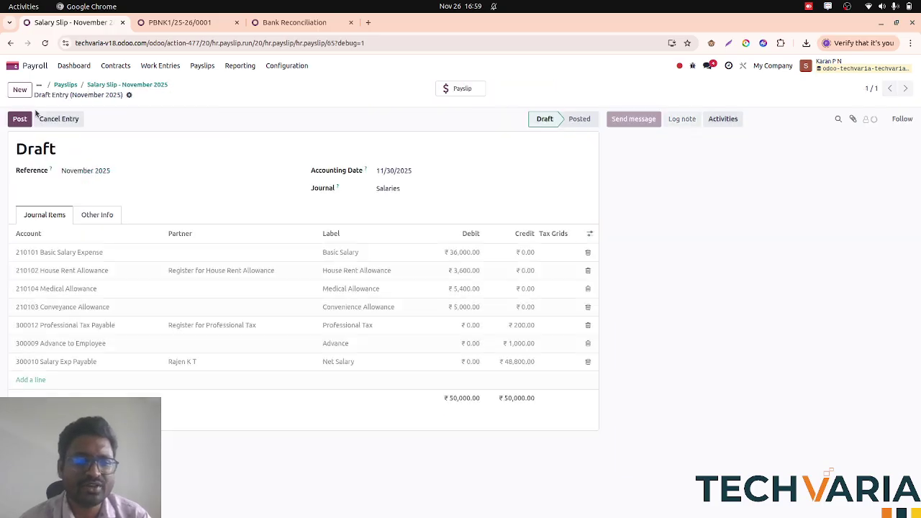
left_click(20, 120)
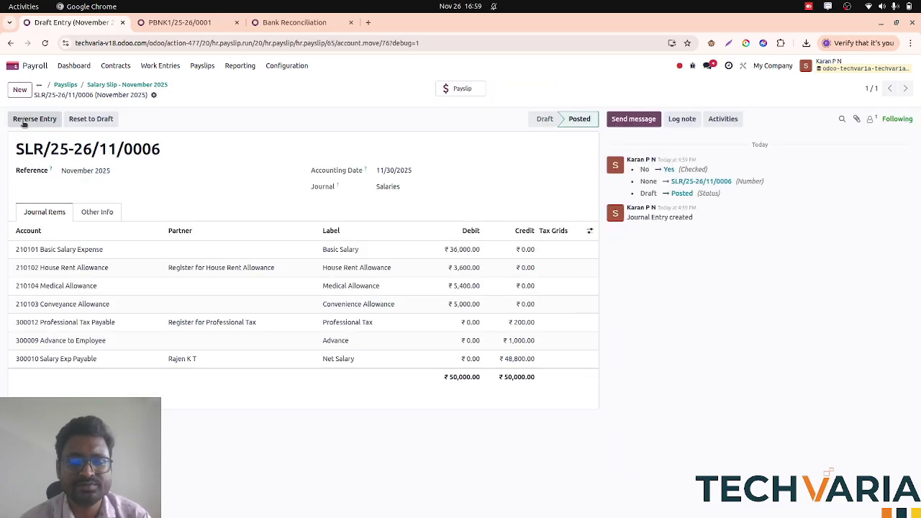
Step: Return to the Nov-2025 payslip batch and mark it as paid
left_click(66, 85)
left_click(78, 86)
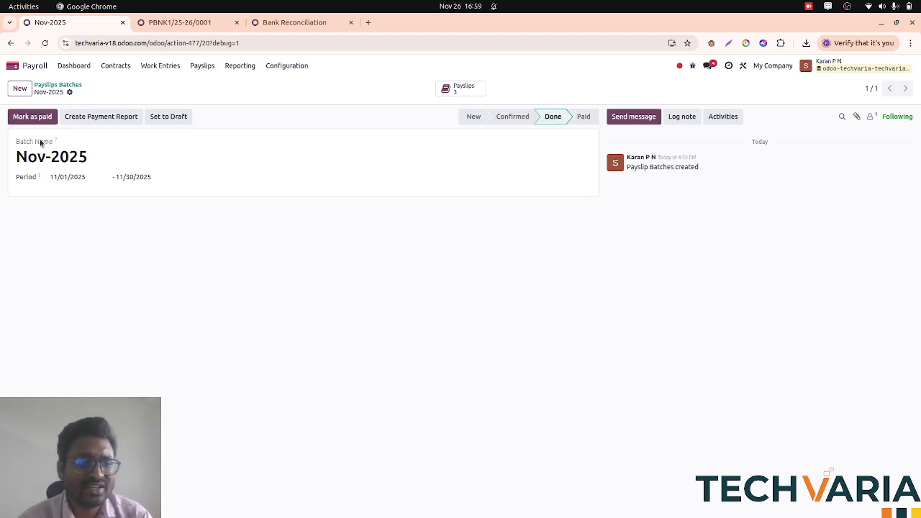
left_click(34, 120)
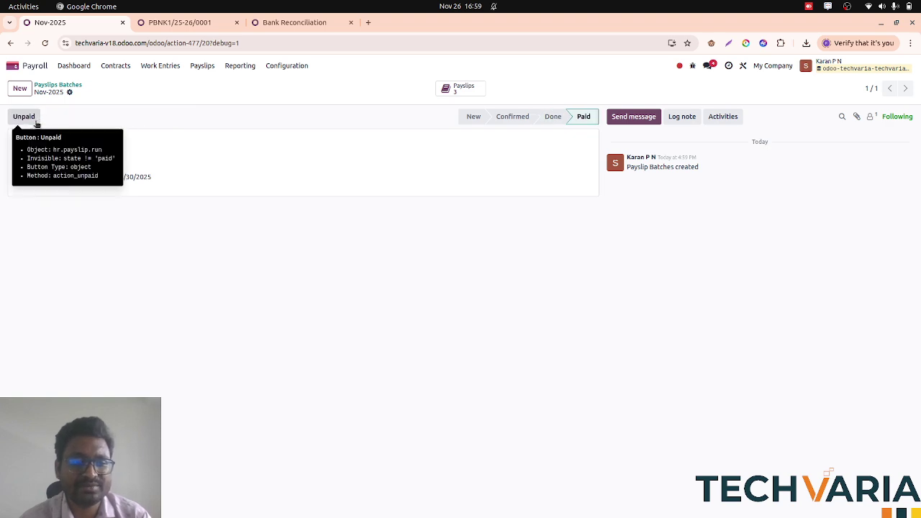
Step: Group the Nov-2025 batch's payslips by department and copy the Support group's net wage total
left_click(458, 89)
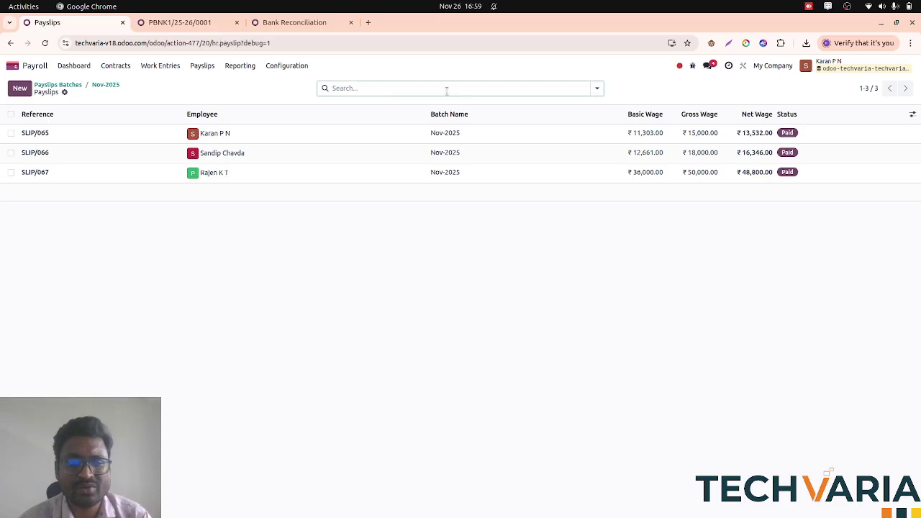
left_click(446, 89)
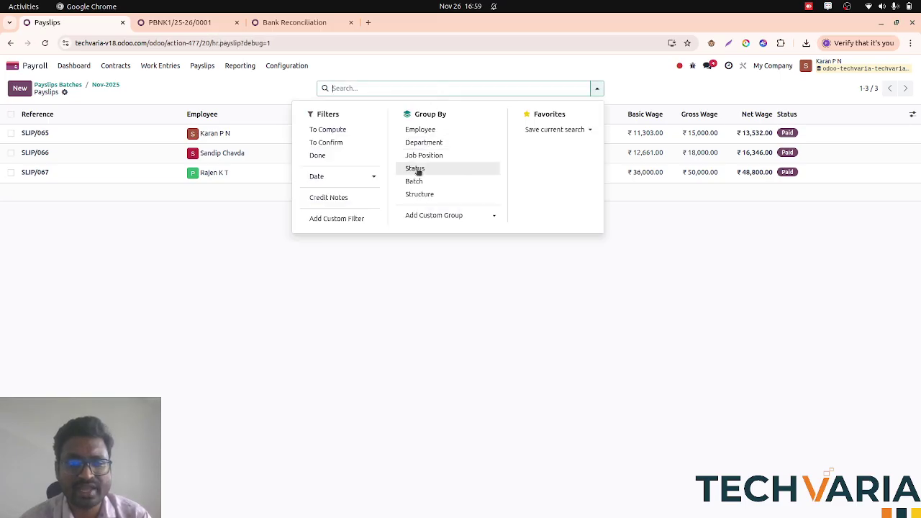
left_click(424, 142)
left_click(688, 265)
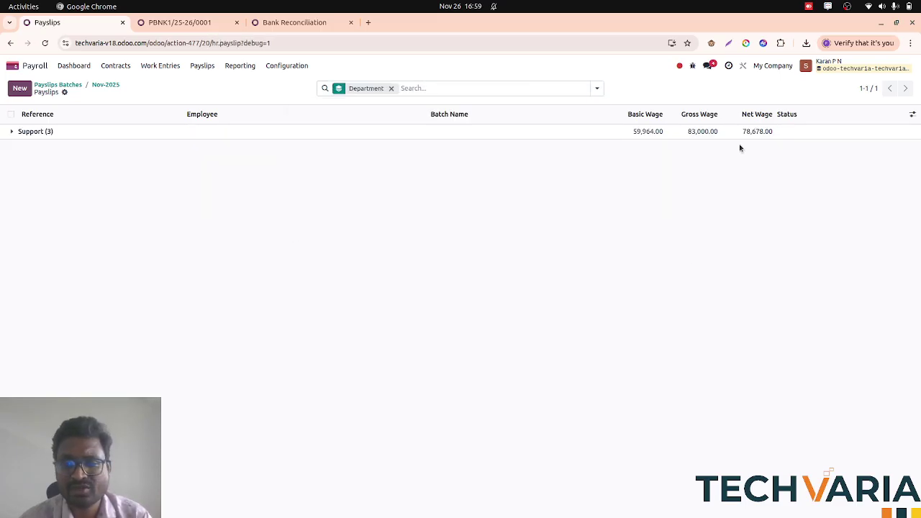
left_click_drag(740, 136, 771, 138)
key("ctrl+c")
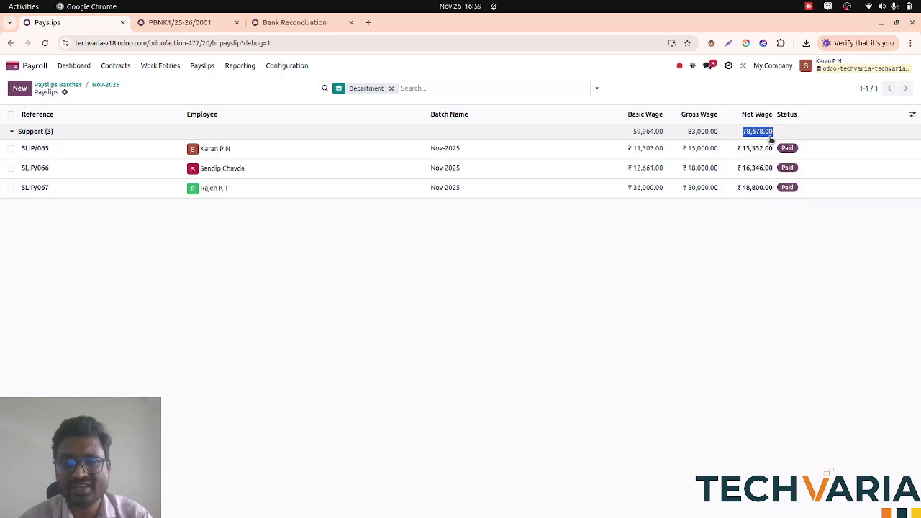
left_click(251, 136)
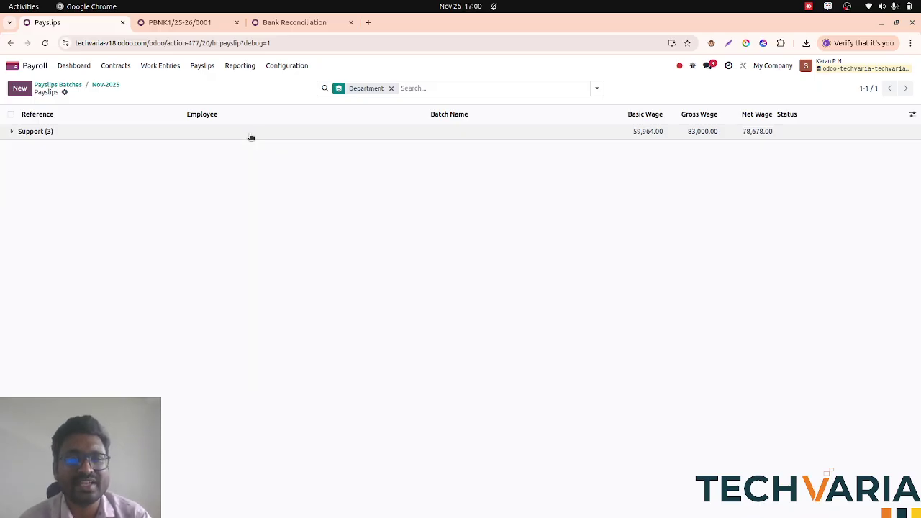
Step: Add a bank statement line of -78,678.00 with the memo "Nov-2025 Salary" in Bank Reconciliation and select it
left_click(262, 22)
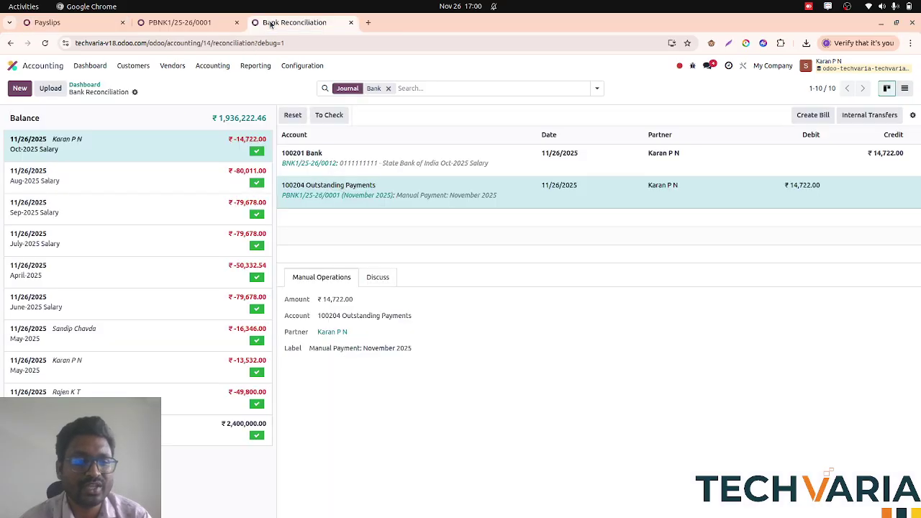
left_click(20, 88)
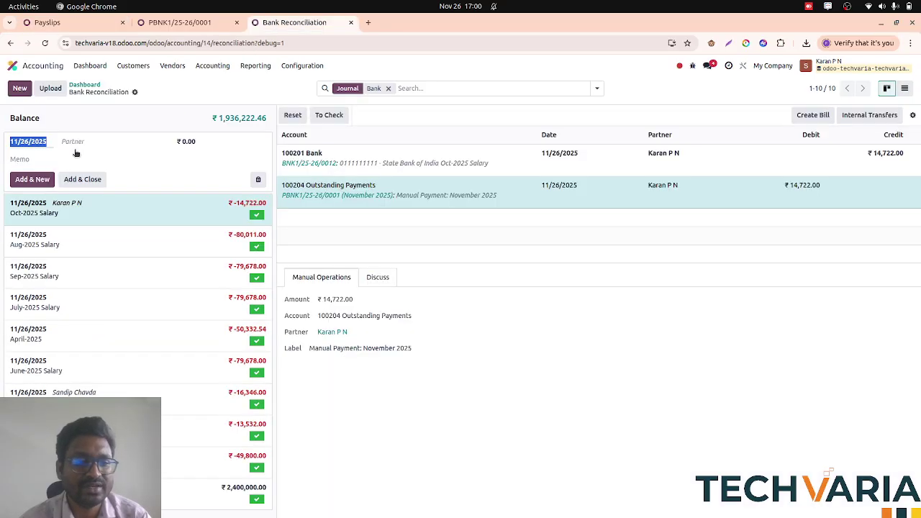
left_click(205, 142)
type("-")
key("ctrl+v")
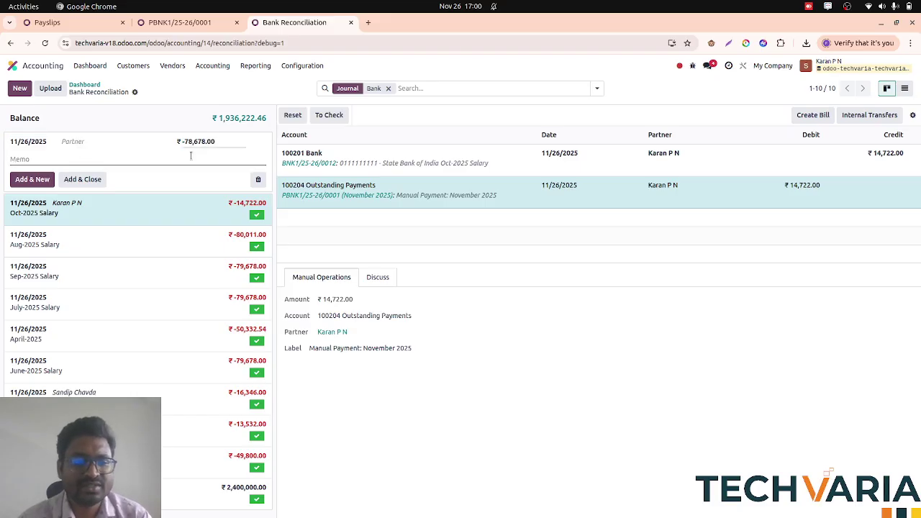
left_click(190, 159)
type("Nov")
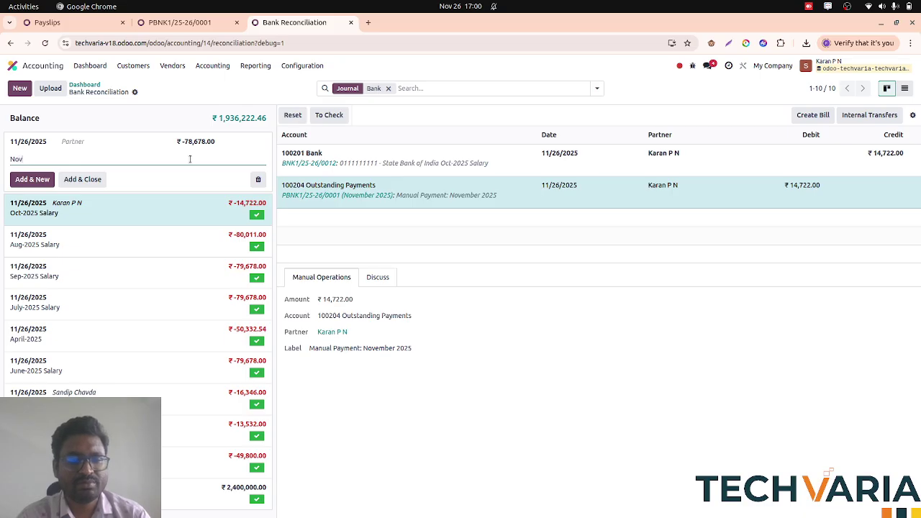
type("-2025 Sal")
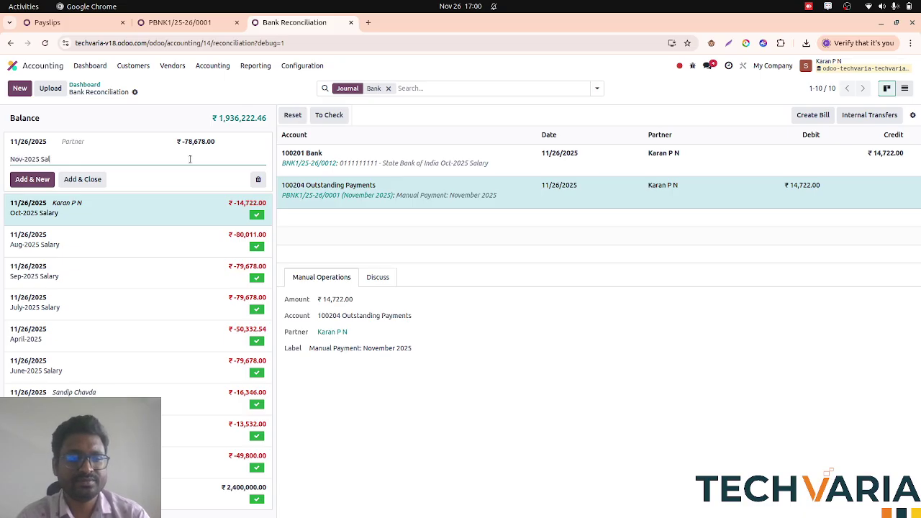
type("ary")
left_click(81, 184)
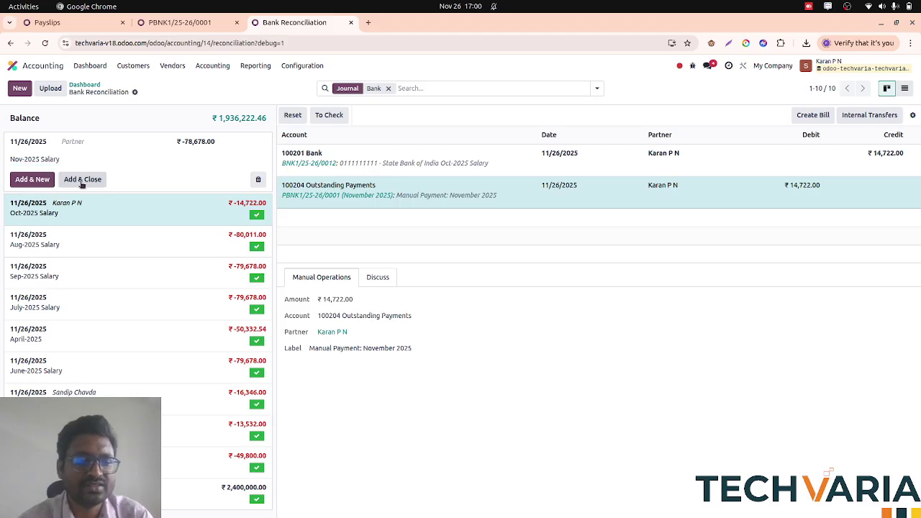
left_click(175, 155)
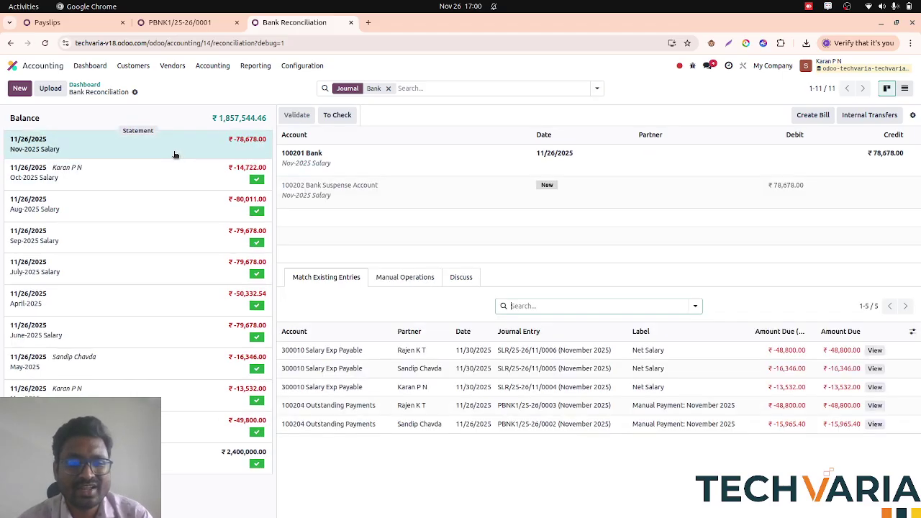
Step: Group the posted journal entries by month and select the November salary entries SLR/25-26/11/0006, 0005 and 0004
left_click(170, 17)
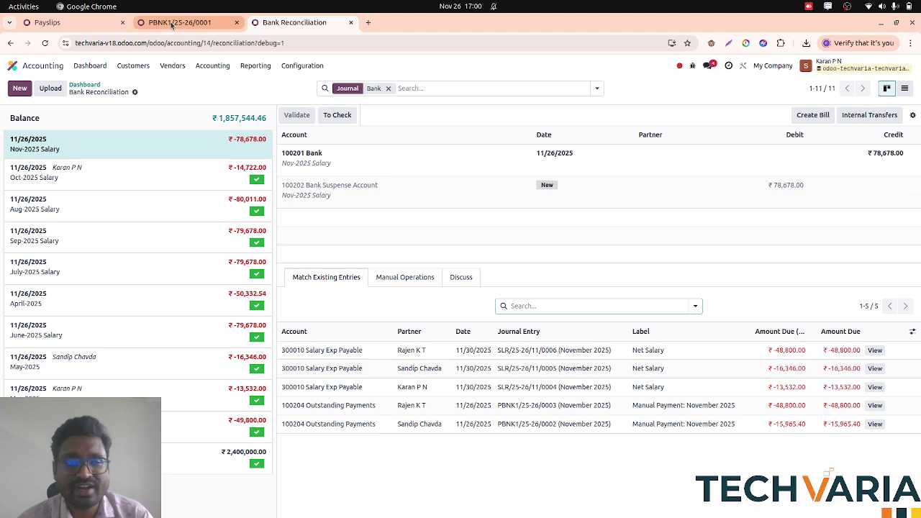
left_click(208, 66)
left_click(216, 84)
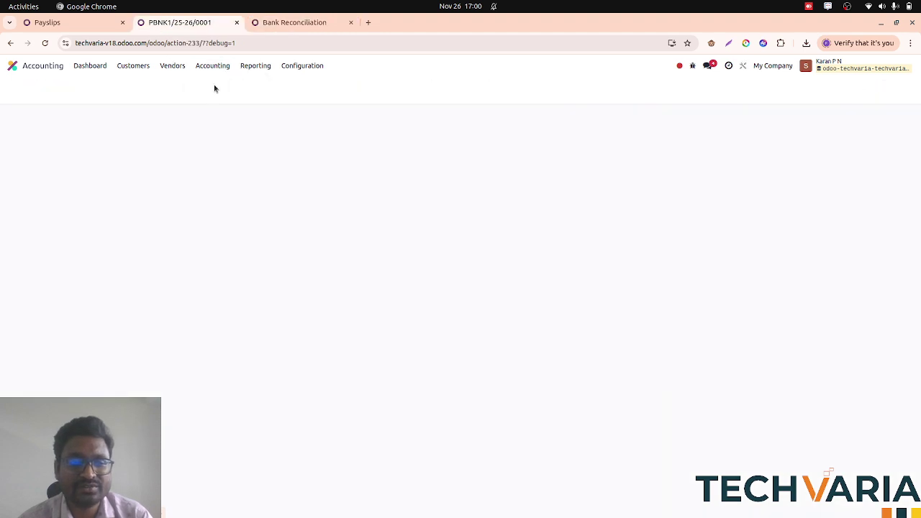
left_click(596, 88)
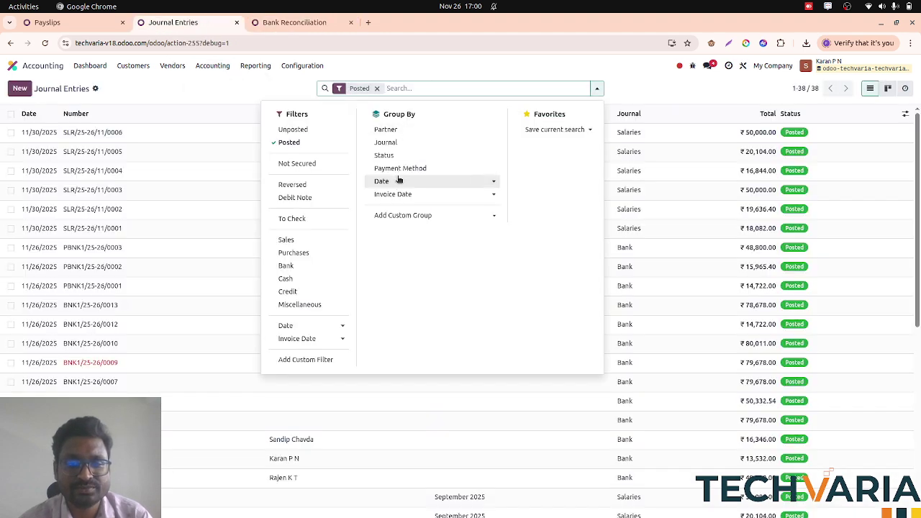
left_click(398, 181)
left_click(396, 219)
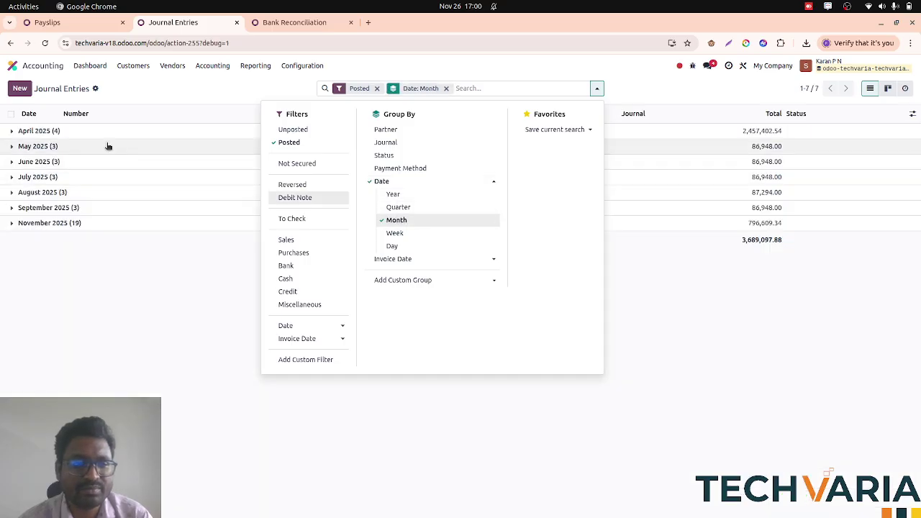
left_click(82, 227)
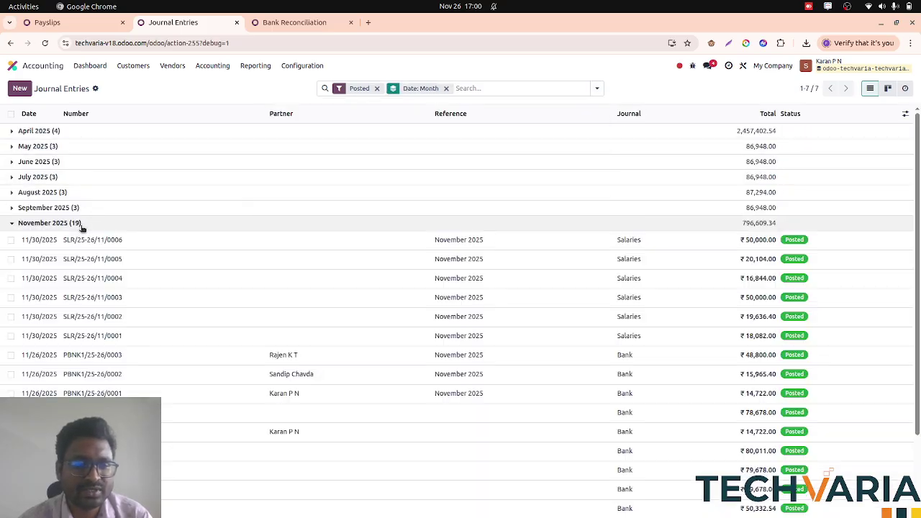
left_click(11, 240)
left_click(11, 260)
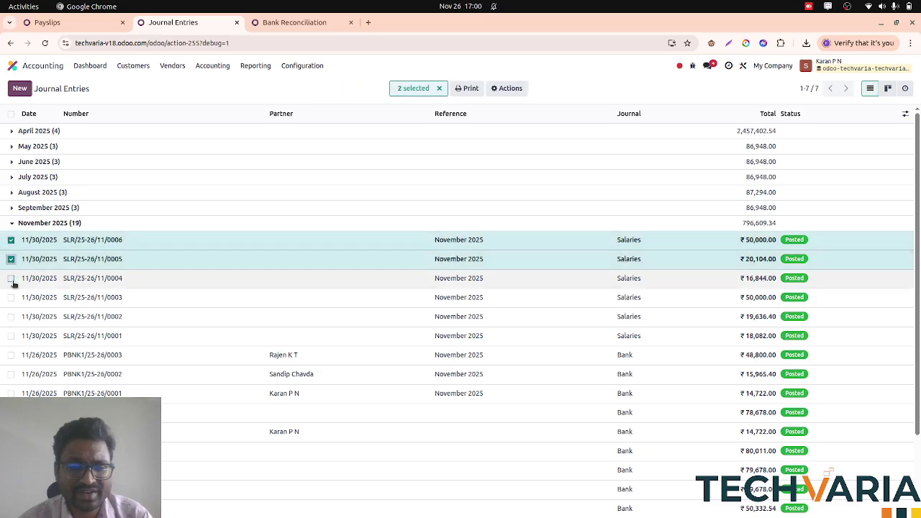
left_click(11, 278)
Step: Match the Nov-2025 Salary bank line with salary payable entries SLR/25-26/11/0006, 0005 and 0004, and validate the reconciliation
left_click(286, 22)
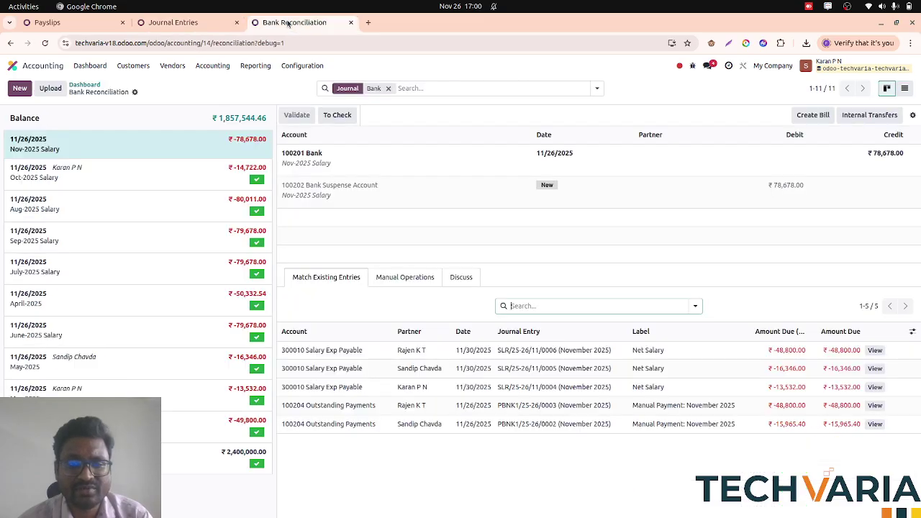
left_click(345, 350)
left_click(350, 384)
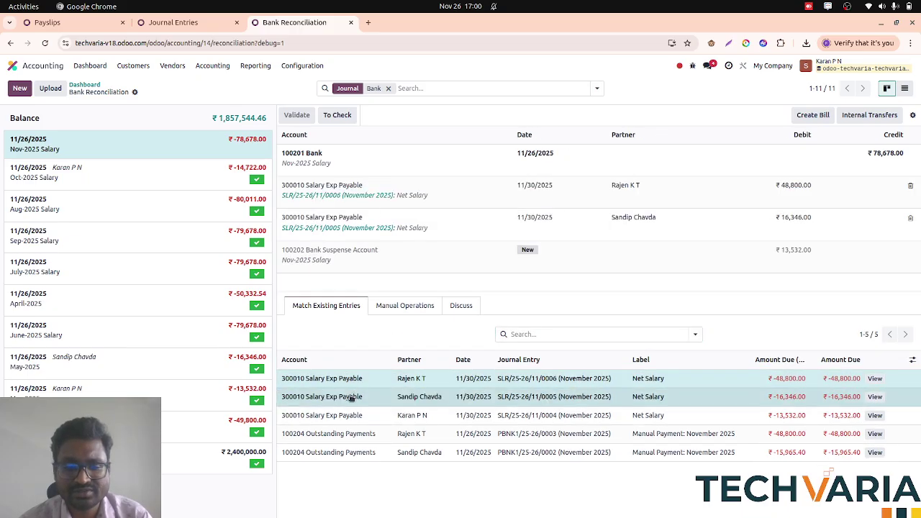
left_click(351, 414)
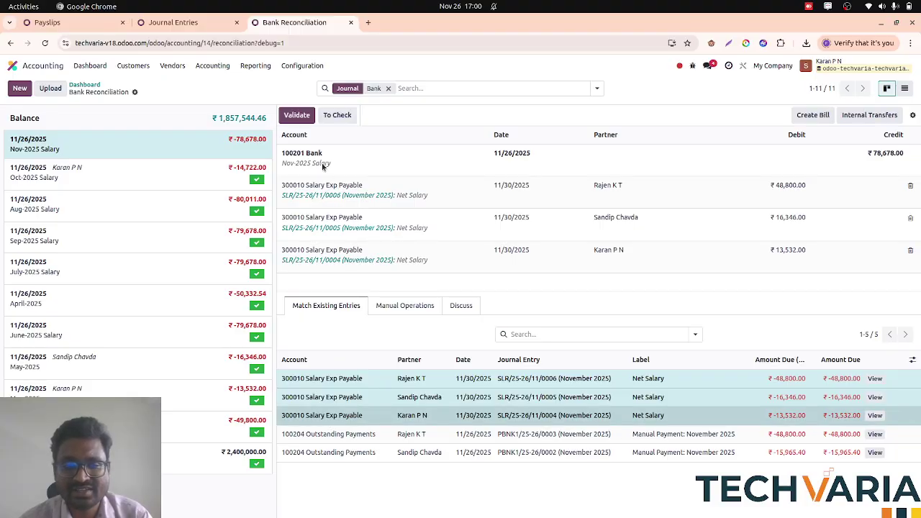
left_click(295, 117)
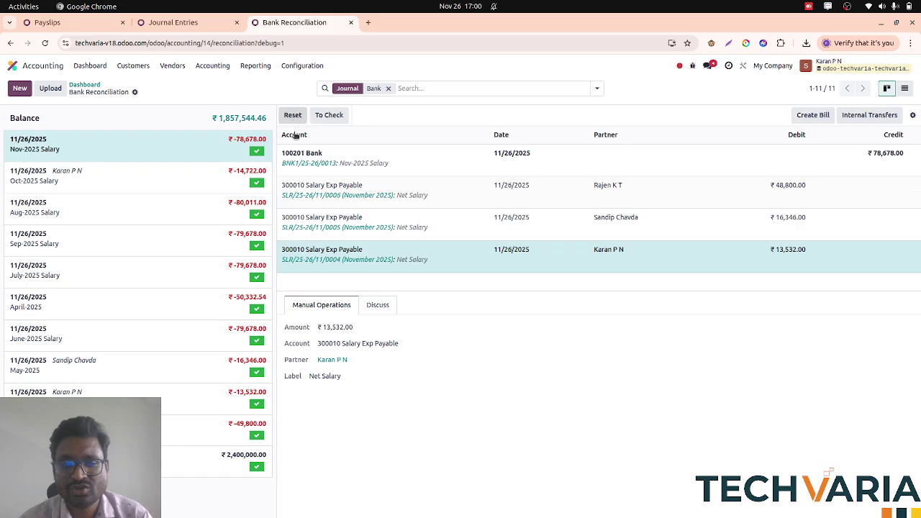
Step: Open payslip SLIP/065's journal entry from the Support group and examine its reconciled items
left_click(90, 23)
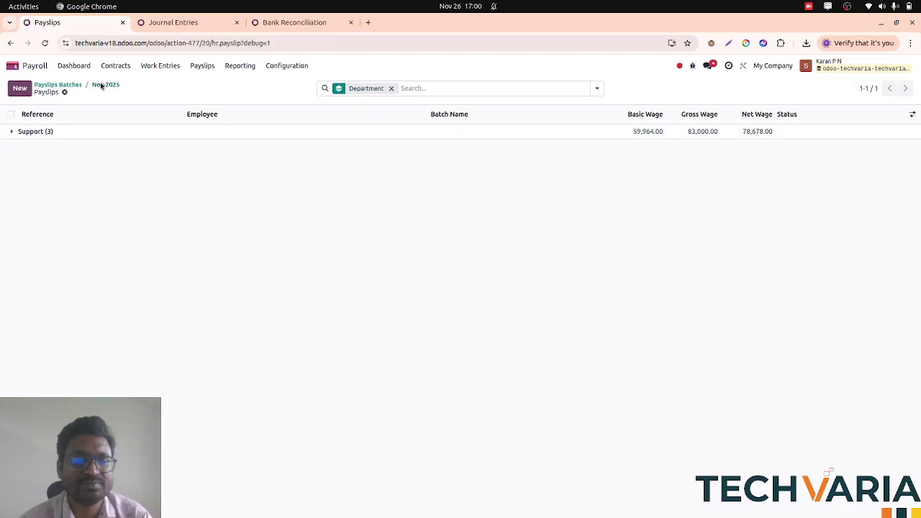
left_click(95, 132)
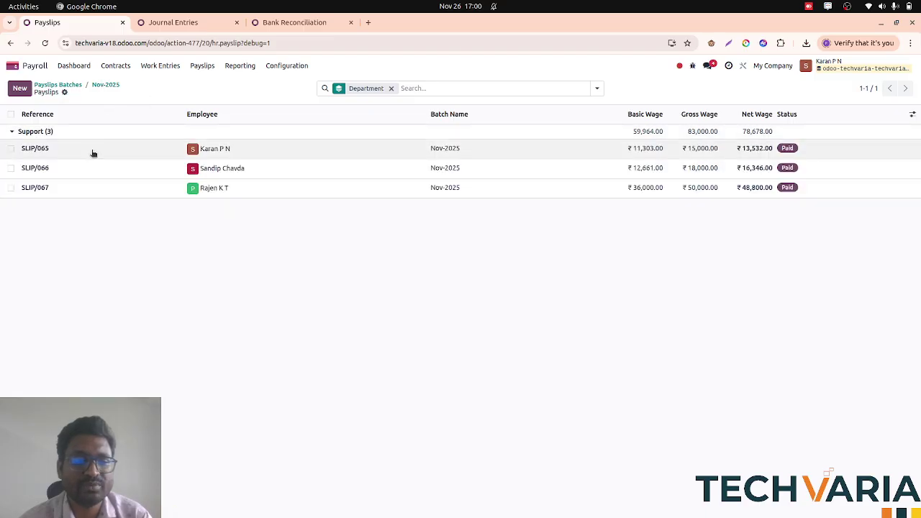
left_click(93, 149)
left_click(492, 88)
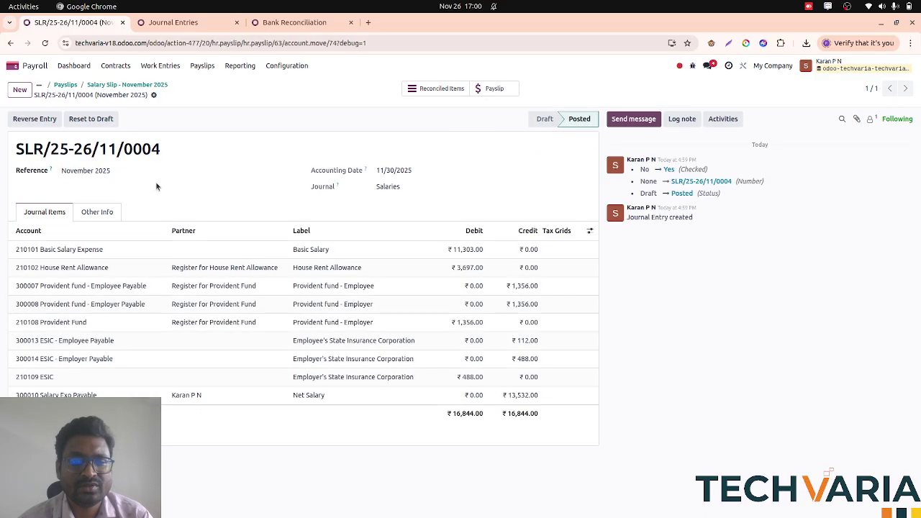
left_click_drag(1, 148, 171, 145)
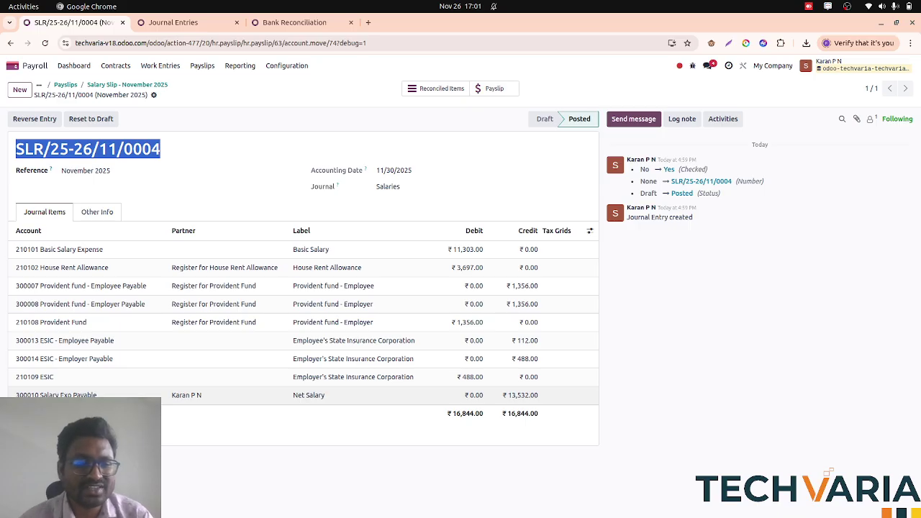
left_click(458, 93)
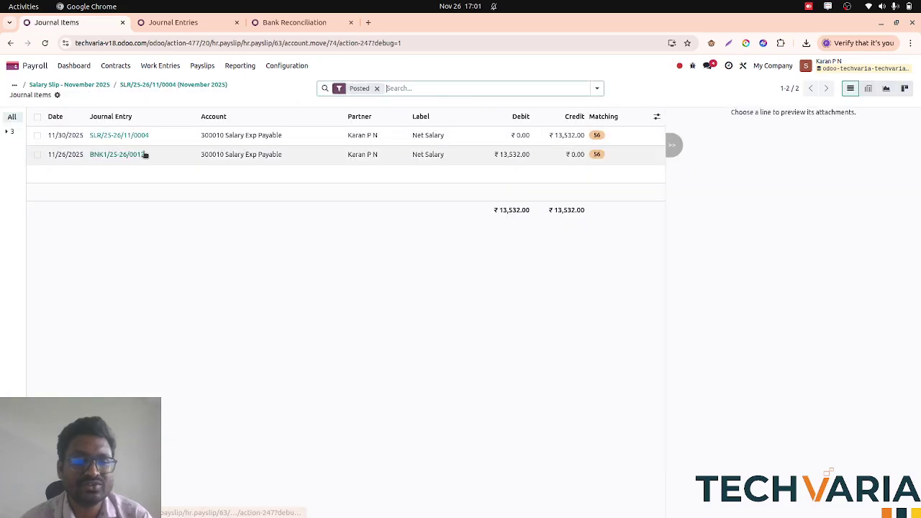
Step: Go back through the payslip and the Nov-2025 batch to the list of all payslip batches
left_click(89, 85)
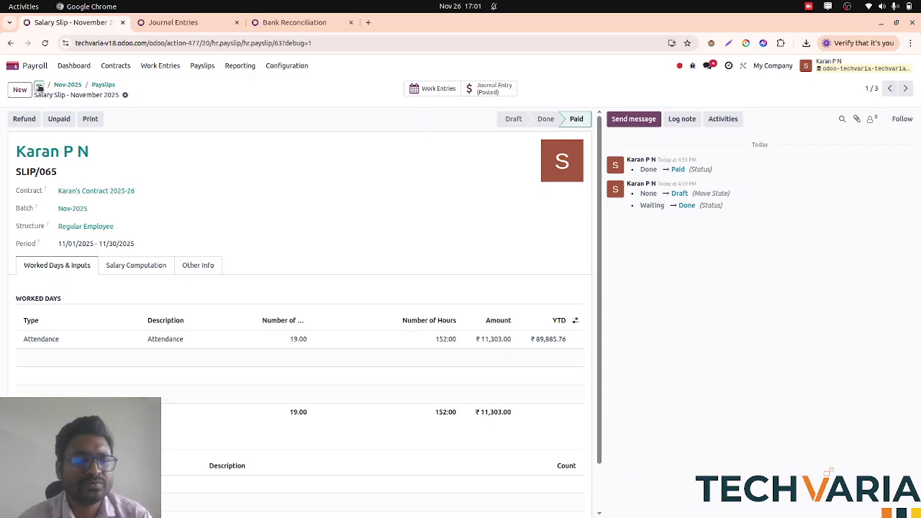
left_click(39, 85)
left_click(70, 103)
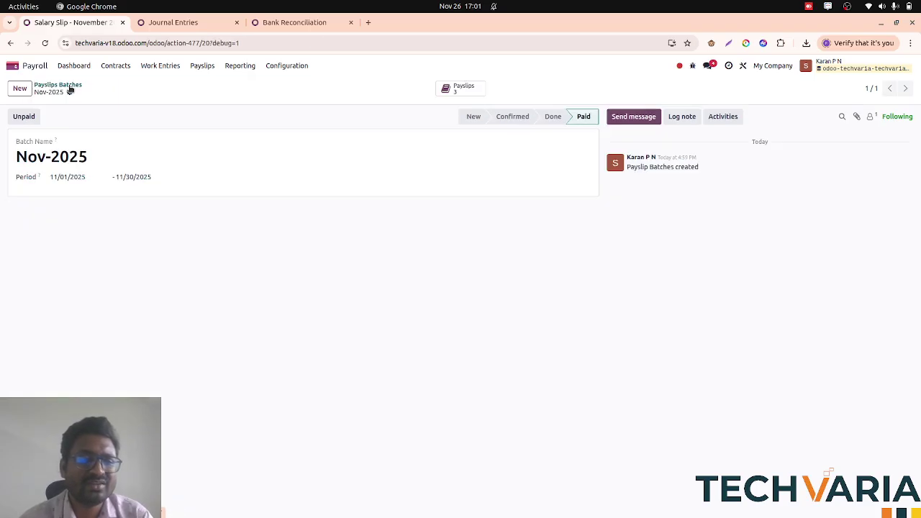
left_click(69, 87)
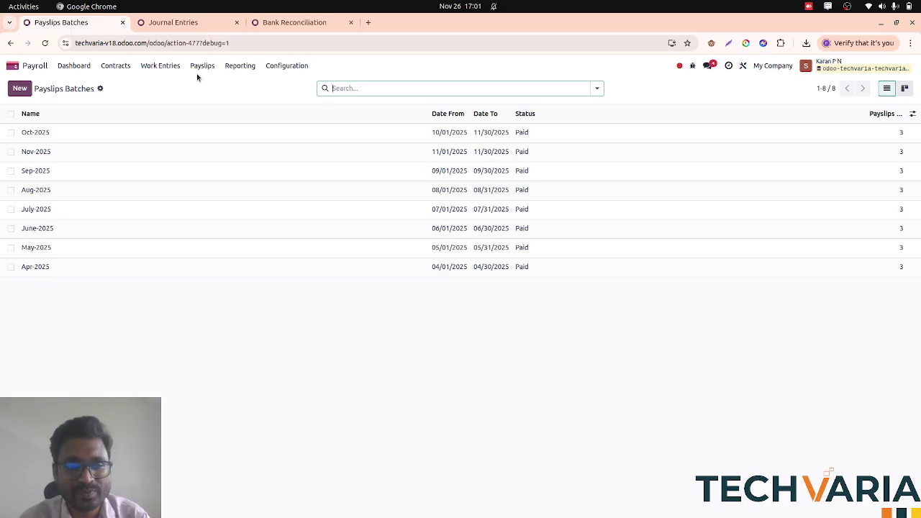
Step: Create an EPF report for October 2025, save it and export it as an XLSX file
left_click(238, 70)
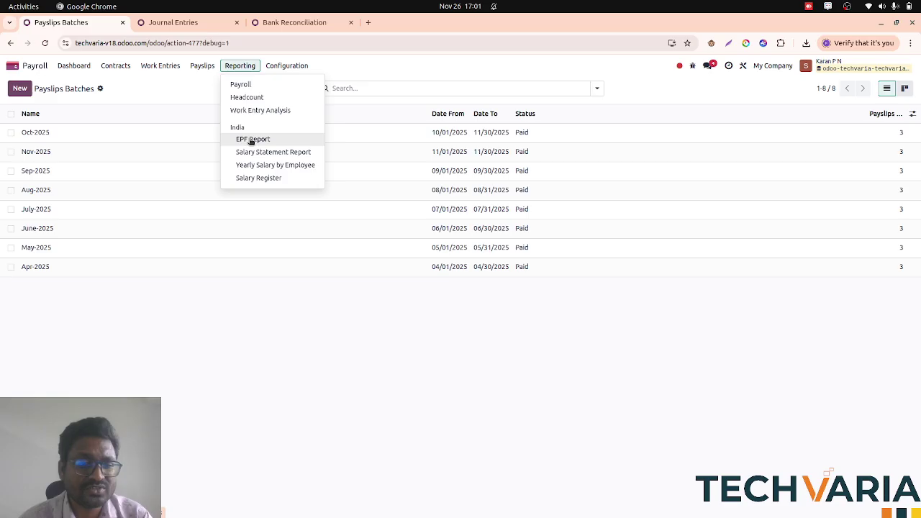
left_click(252, 140)
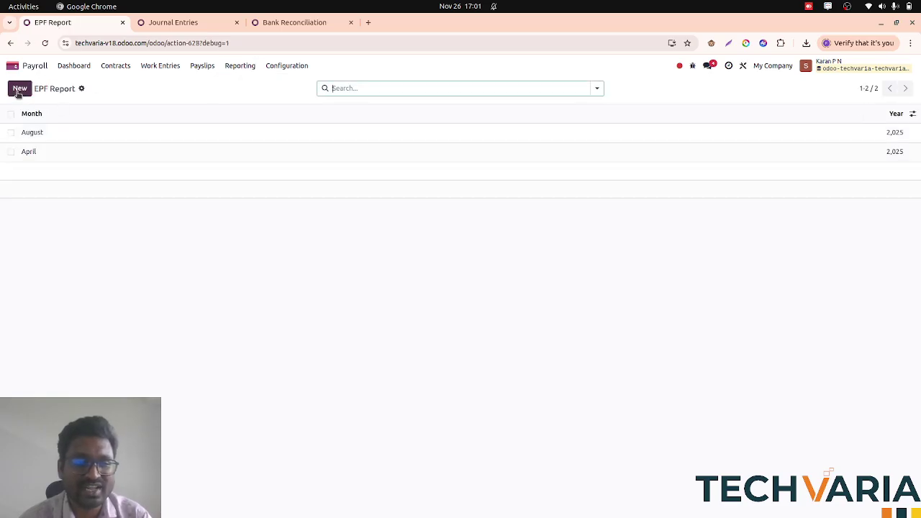
left_click(19, 91)
left_click(78, 160)
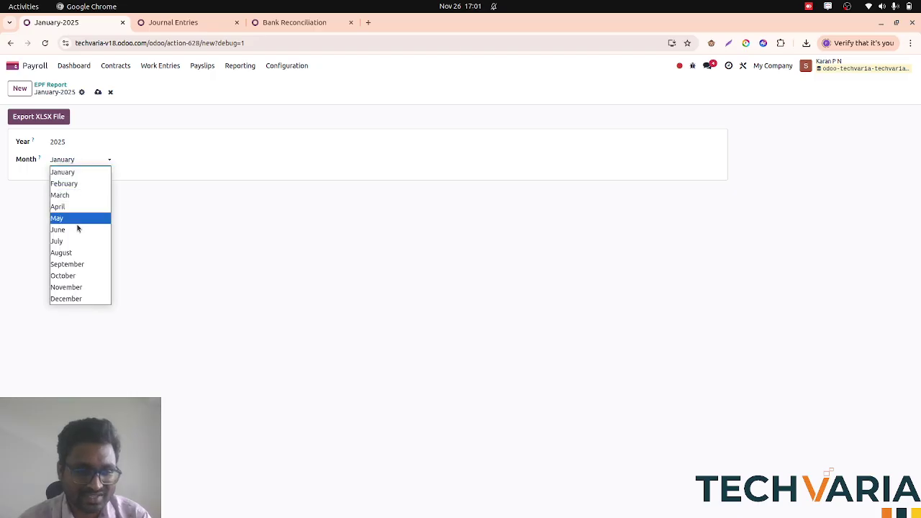
left_click(79, 275)
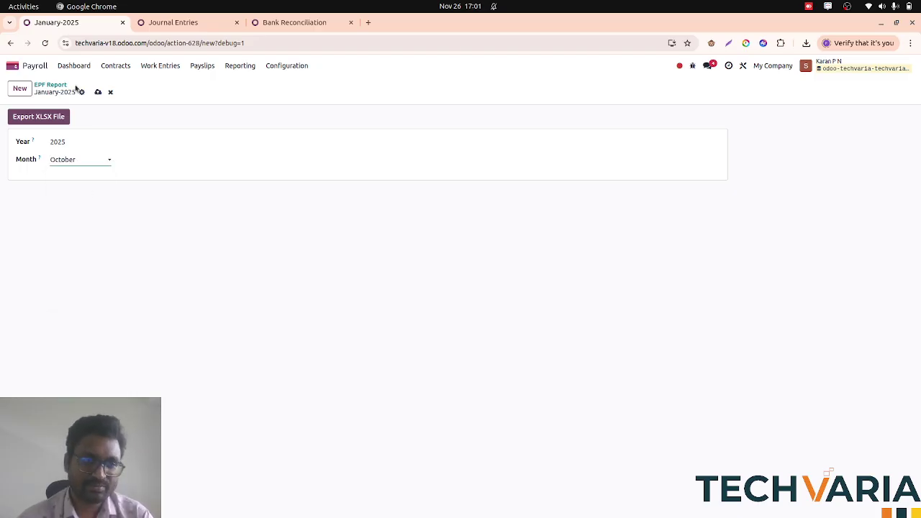
left_click(98, 92)
left_click(34, 119)
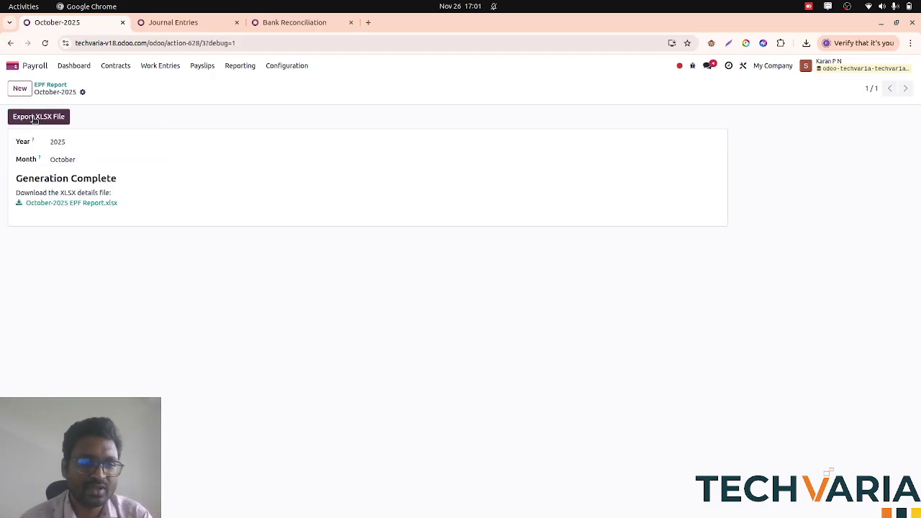
Step: Download October-2025 EPF Report.xlsx, view it in LibreOffice Calc, and return to Odoo
left_click(80, 207)
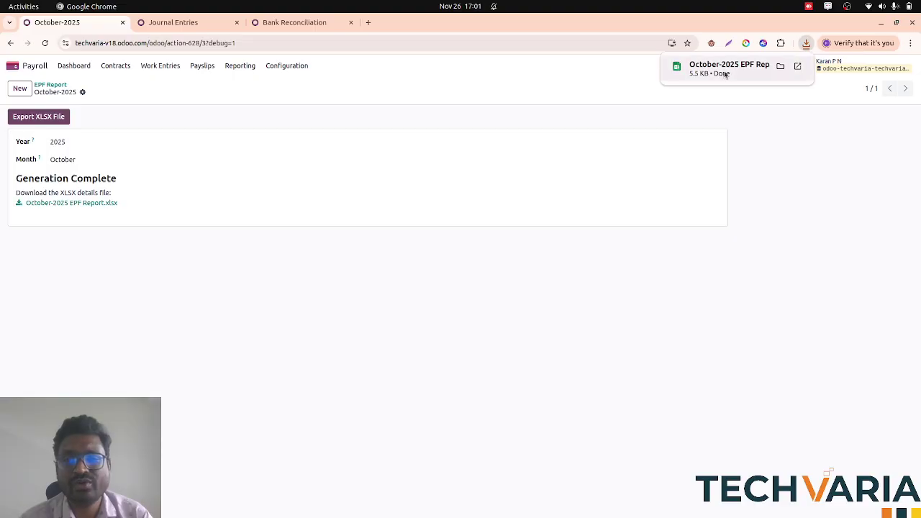
left_click(725, 72)
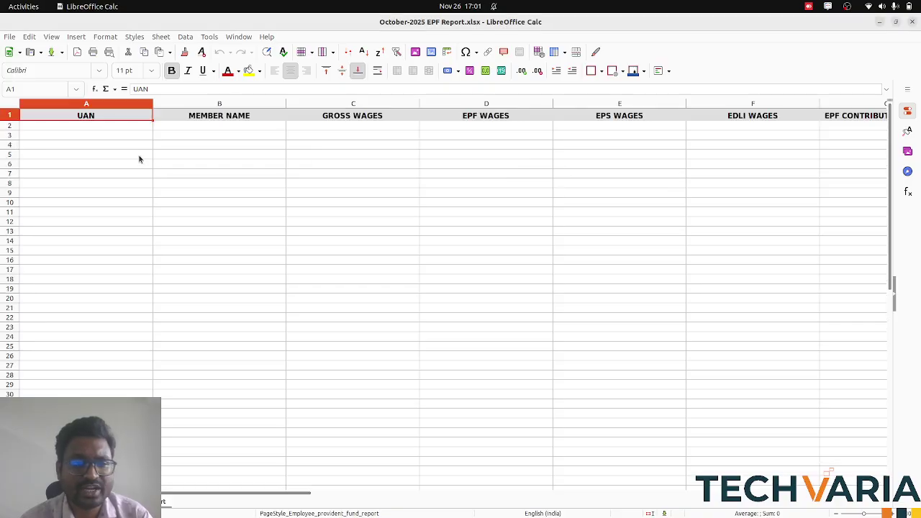
key("alt+Tab")
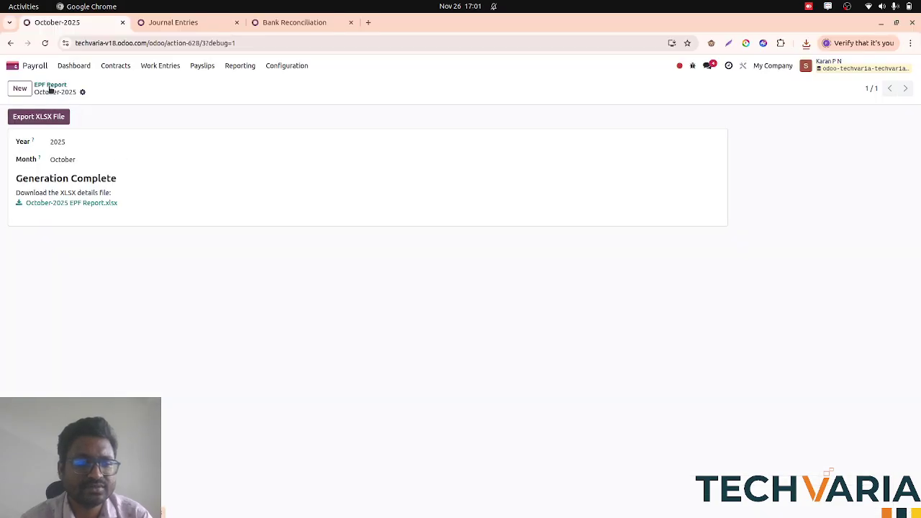
Step: Create an EPF report for September 2025, export it as XLSX and download September-2025 EPF Report.xlsx
left_click(52, 85)
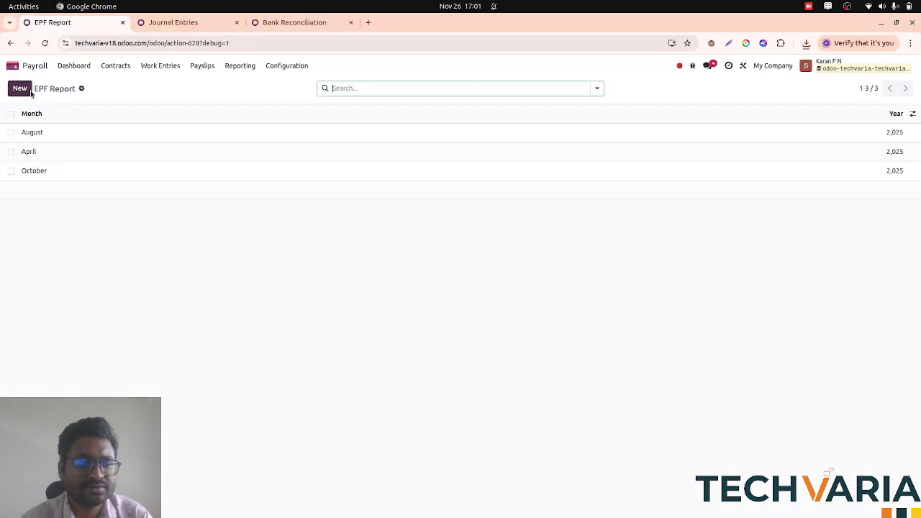
left_click(21, 88)
left_click(68, 160)
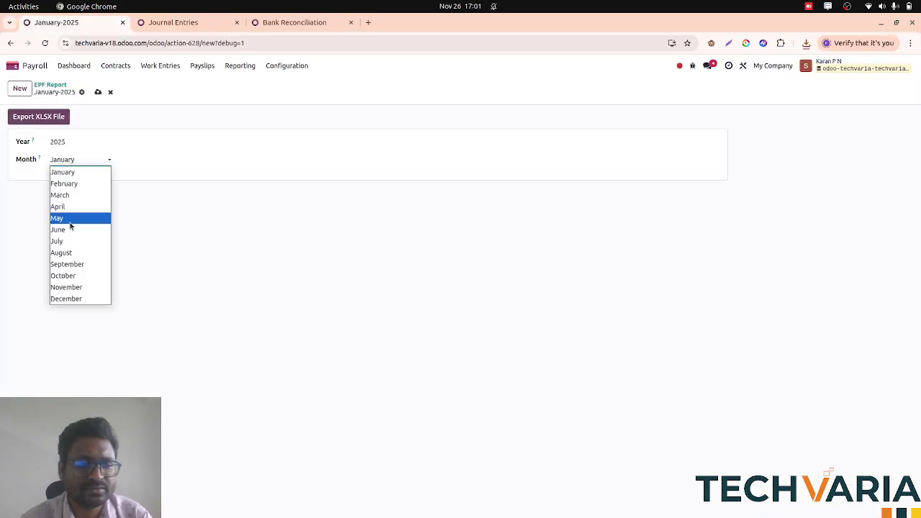
left_click(72, 264)
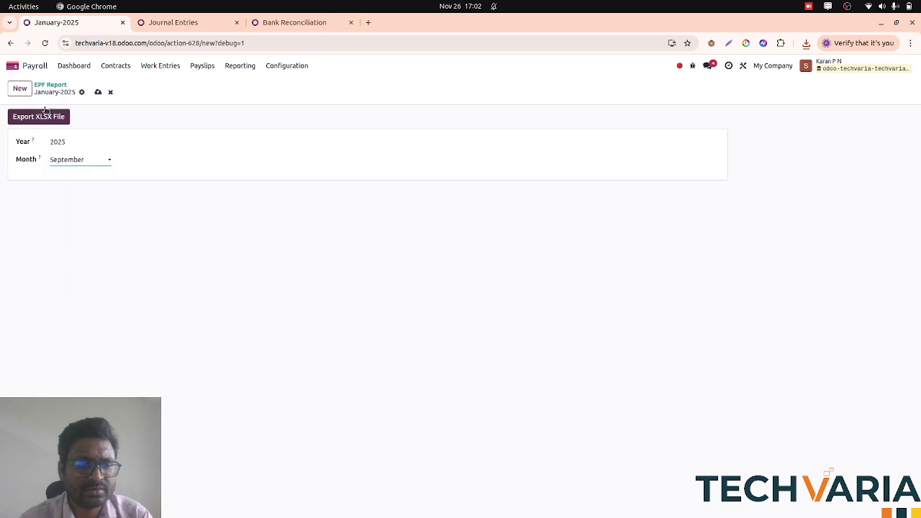
left_click(45, 116)
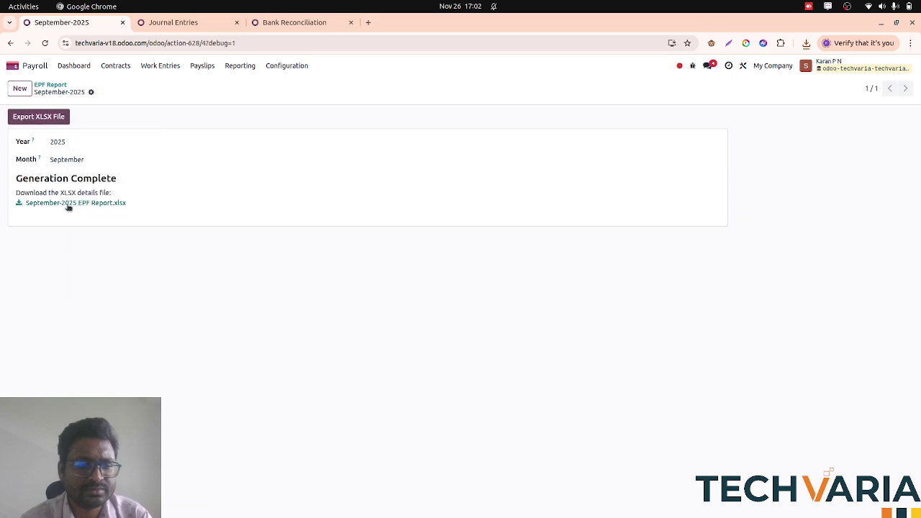
left_click(94, 203)
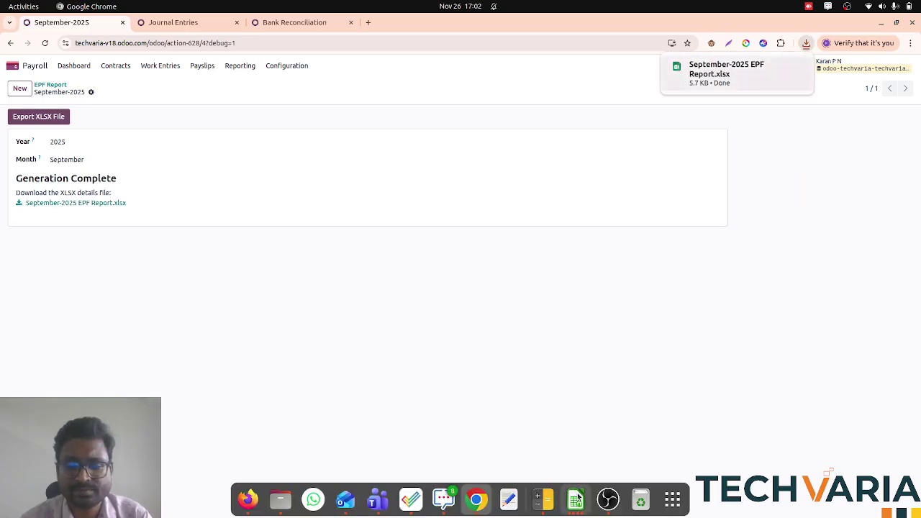
Step: Switch to LibreOffice Calc and check the members' UAN entries in September-2025 EPF Report.xlsx
left_click(575, 498)
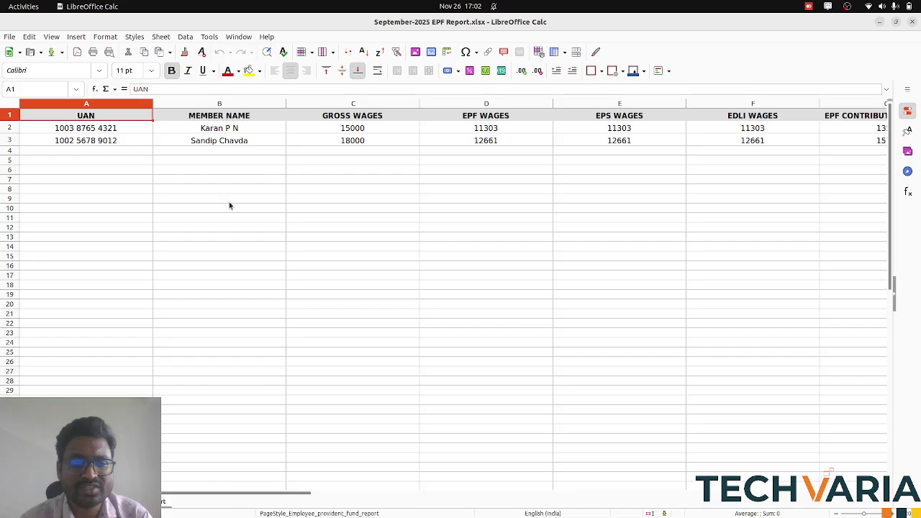
left_click(86, 129)
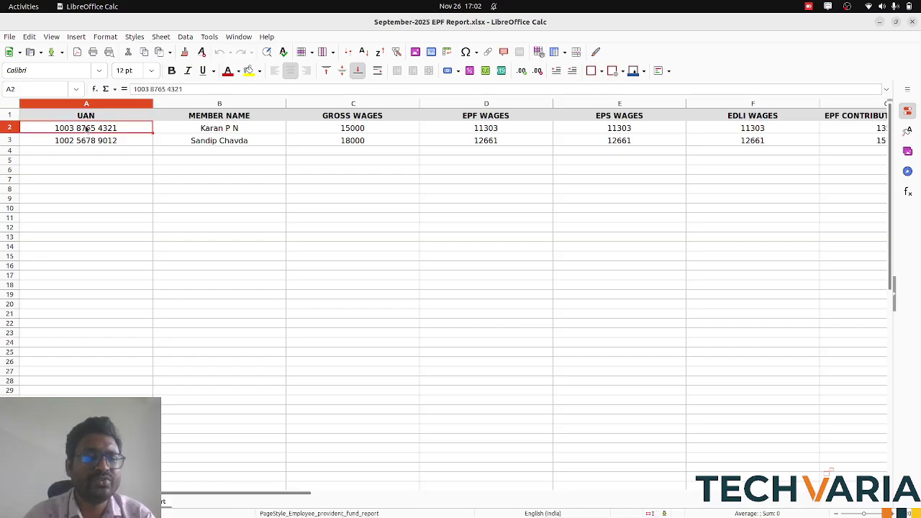
key("Tab")
left_click(86, 129)
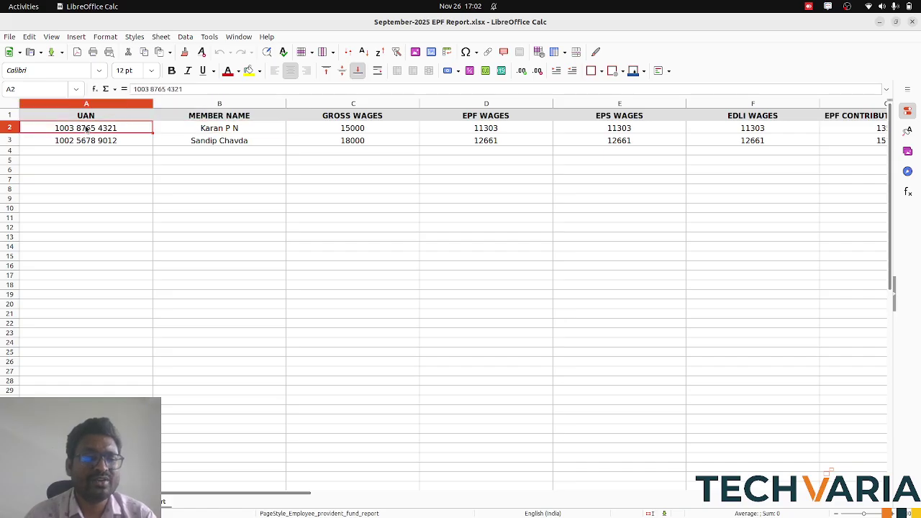
key("shift+Down")
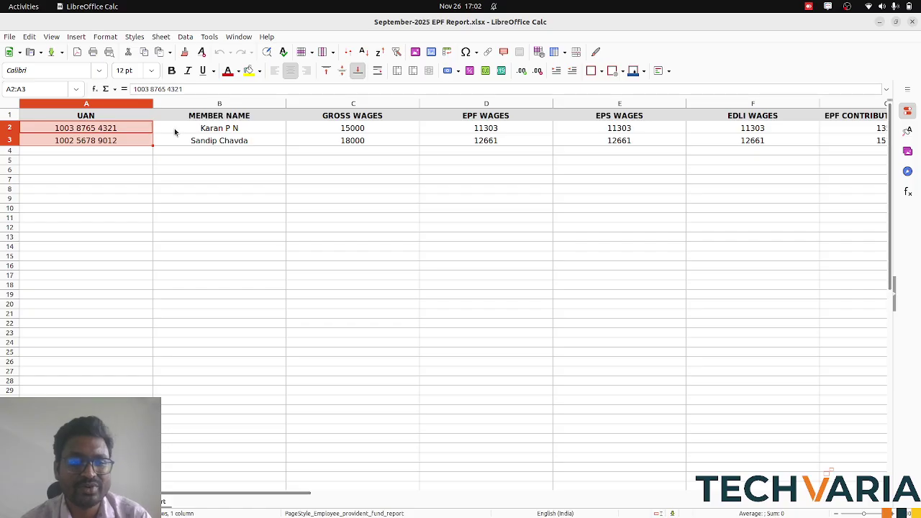
Step: Examine the wage and EPF/EPS contribution columns of the September EPF report, and return to Odoo
left_click(354, 132)
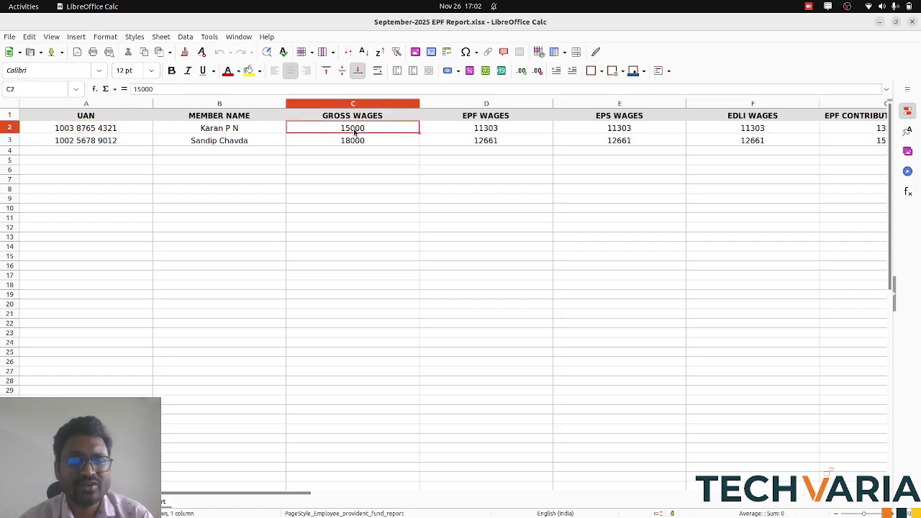
key("shift+Down")
key("Right")
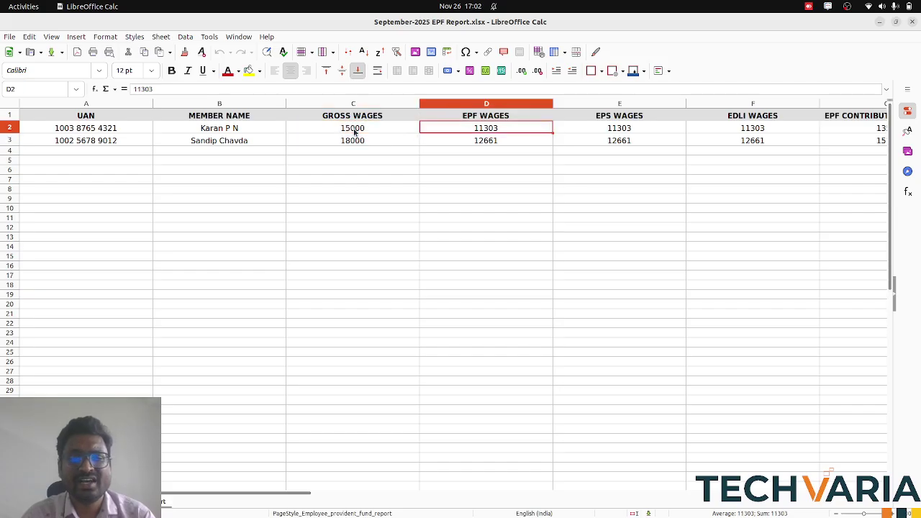
key("Right")
key("Right")
key("Right")
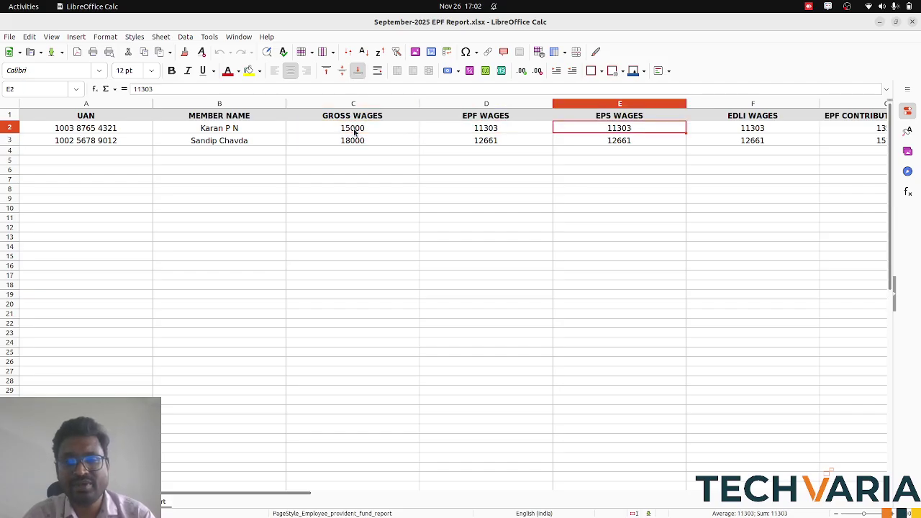
key("Right")
key("Right")
key("Right")
key("Right")
key("Right")
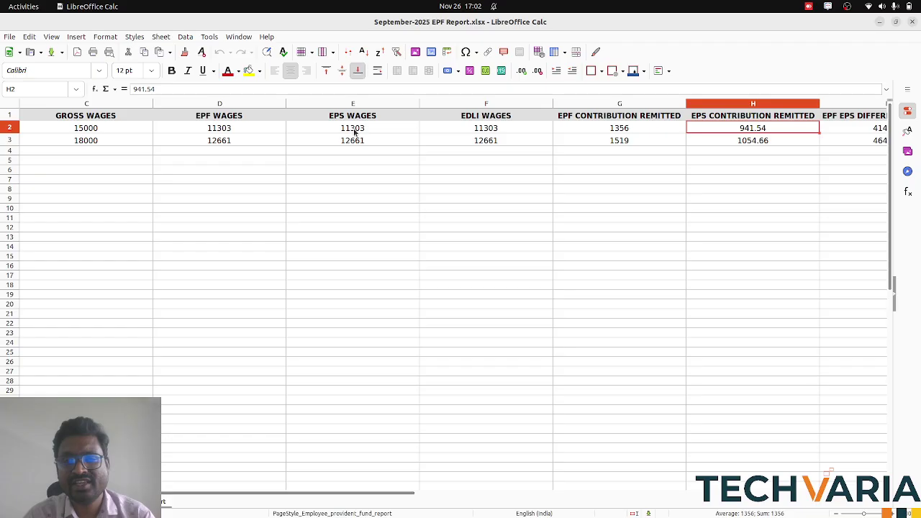
key("Left")
key("Left")
key("Left")
key("Left")
key("Left")
key("Left")
key("Left")
key("Left")
key("Left")
key("Left")
key("Left")
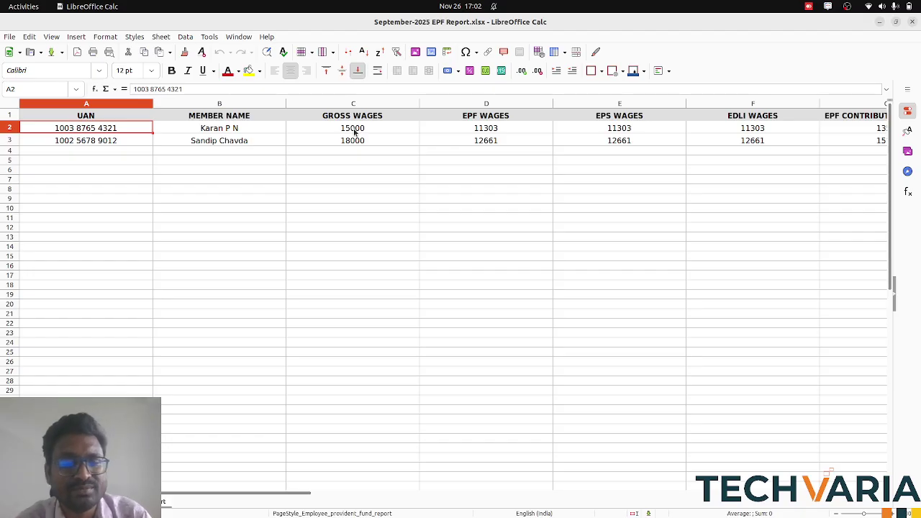
key("alt+Tab")
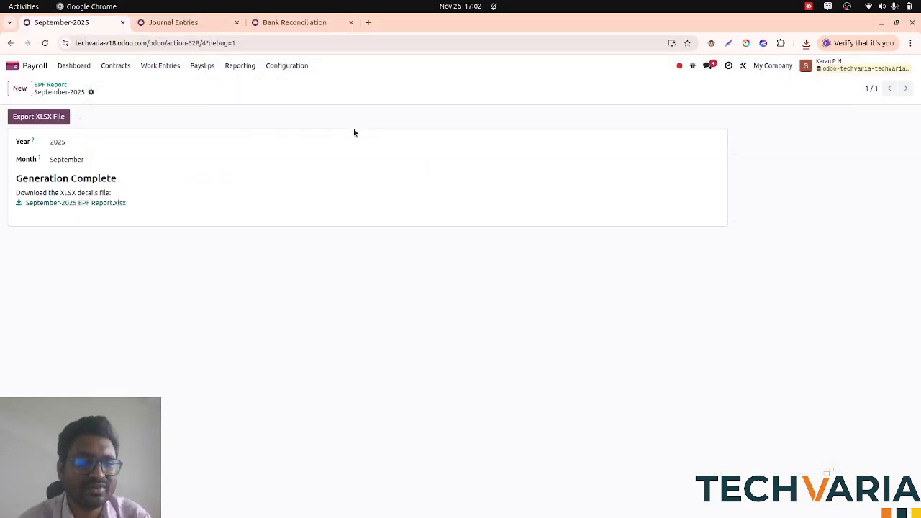
Step: Open the Employees app in place of the Journal Entries page
left_click(240, 68)
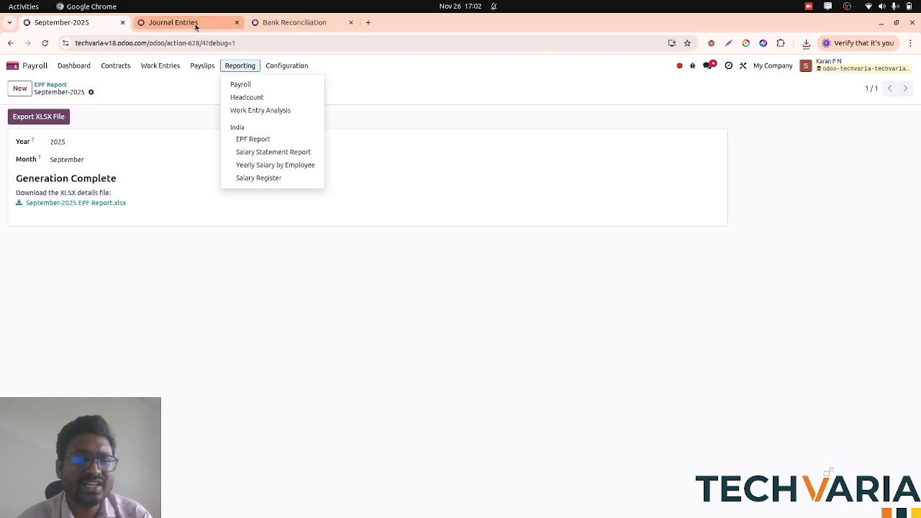
left_click(159, 23)
key("ctrl+k")
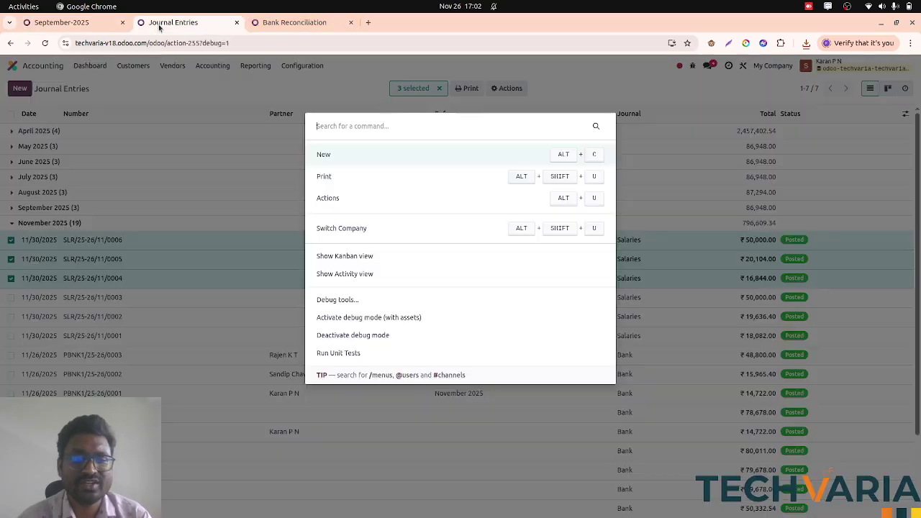
type("/emp")
key("Return")
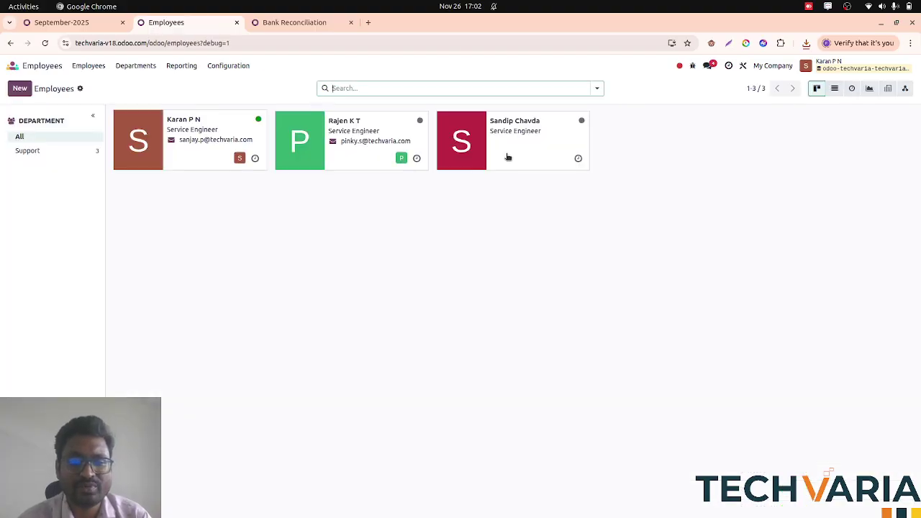
Step: Open the first employee's record and examine the payroll and private information, including the identification number and bank account fields
left_click(215, 154)
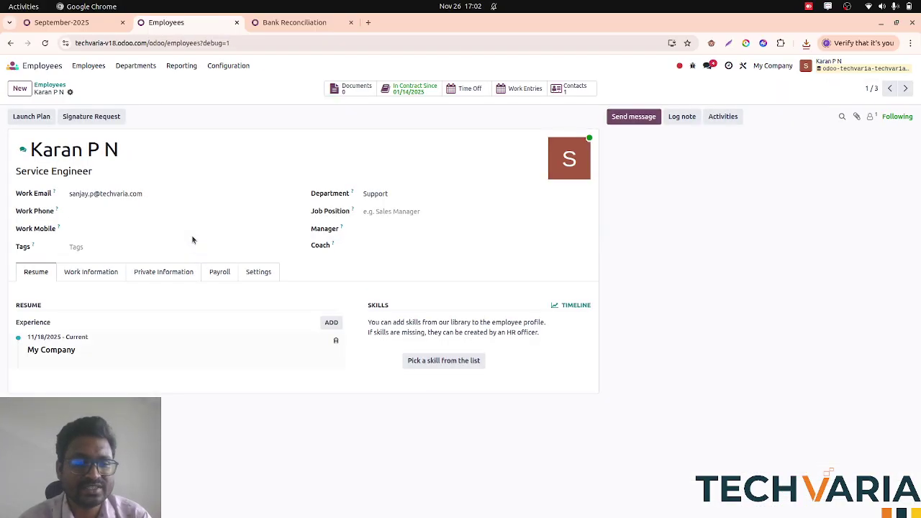
left_click(211, 272)
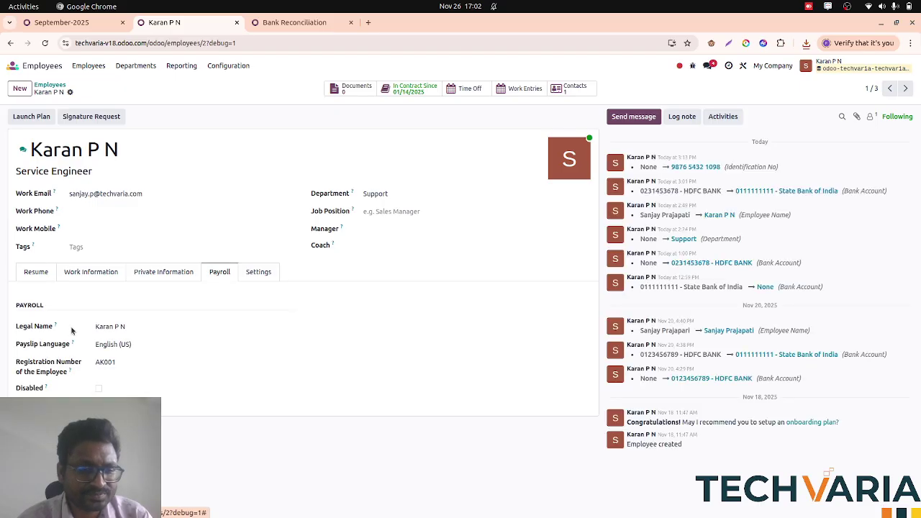
left_click(163, 273)
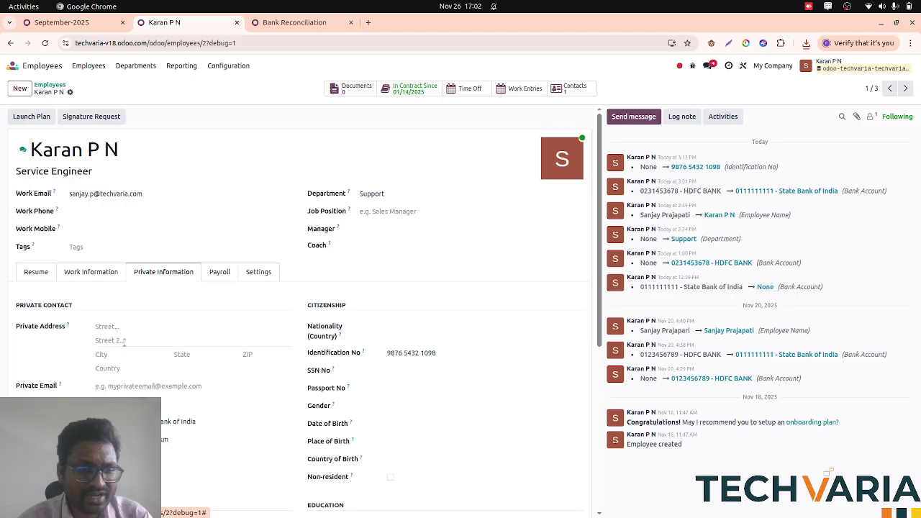
scroll(115, 345, "down", 1)
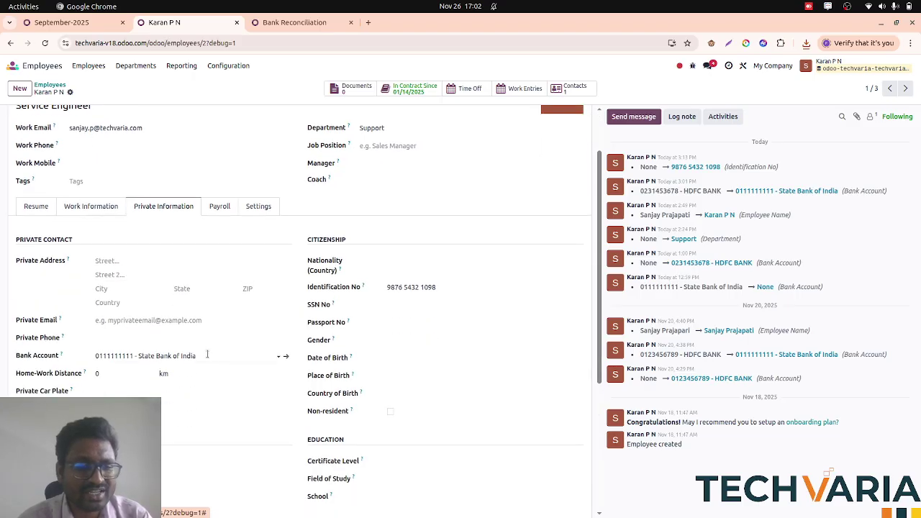
scroll(207, 355, "down", 4)
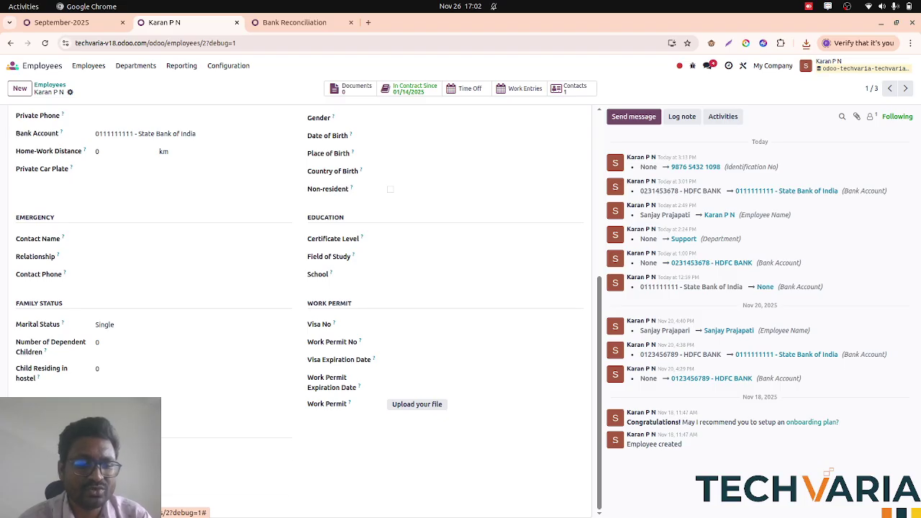
Step: Return to the payroll reports, open the Salary Statement Report list and view Salary Statement - May, 2025
left_click(81, 27)
left_click(263, 153)
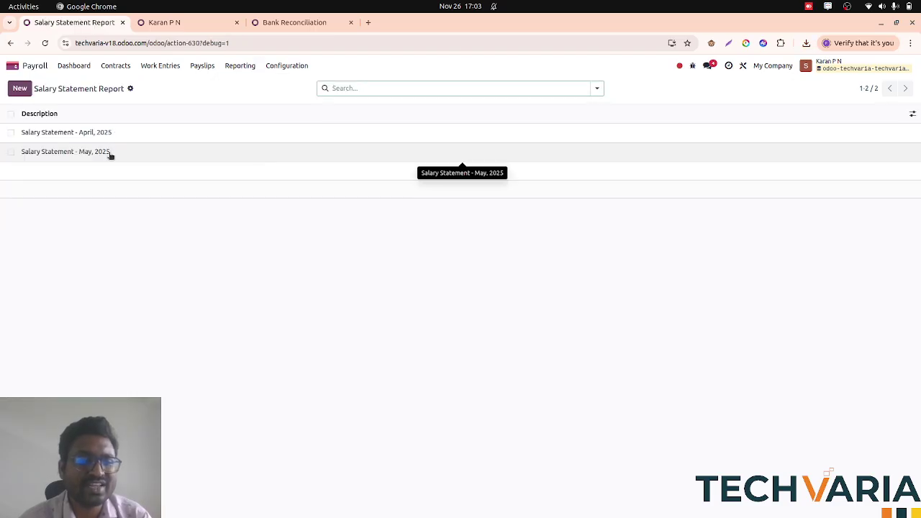
left_click(109, 153)
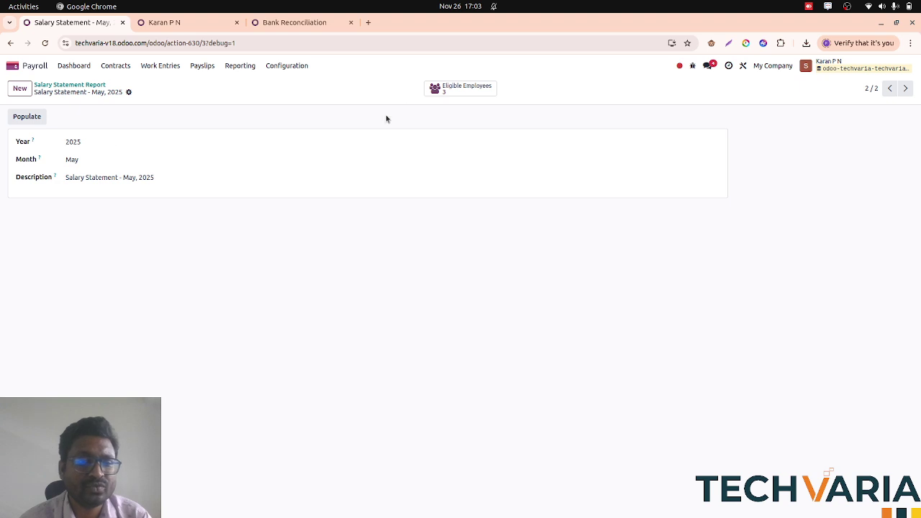
Step: Create a new salary statement report for October 2025 and try to populate it
left_click(53, 84)
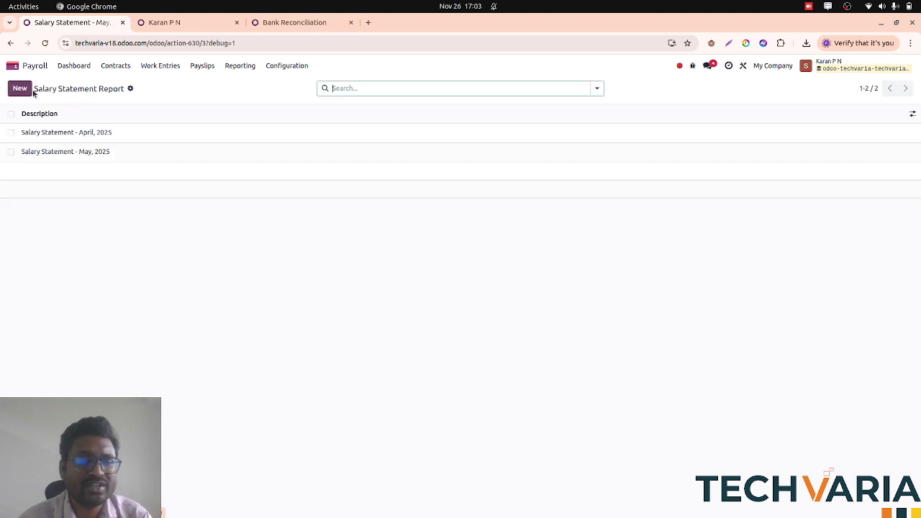
left_click(30, 90)
left_click(89, 161)
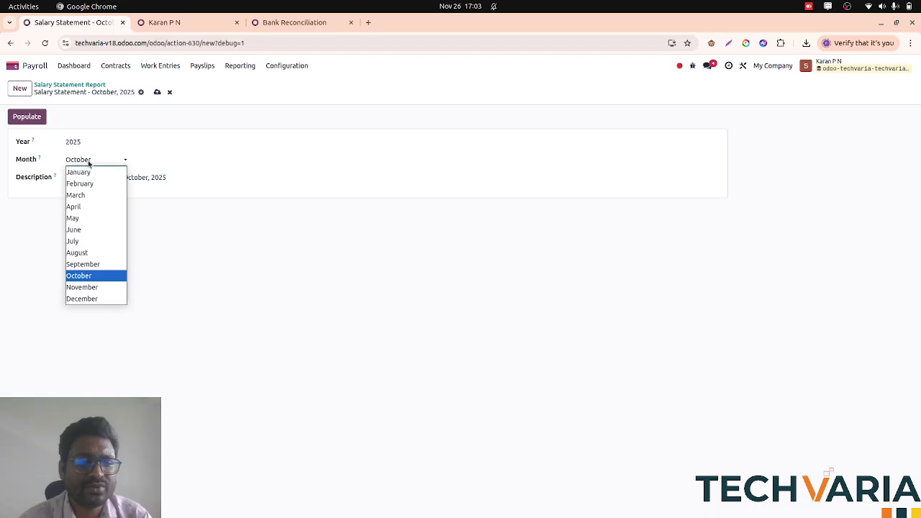
left_click(99, 276)
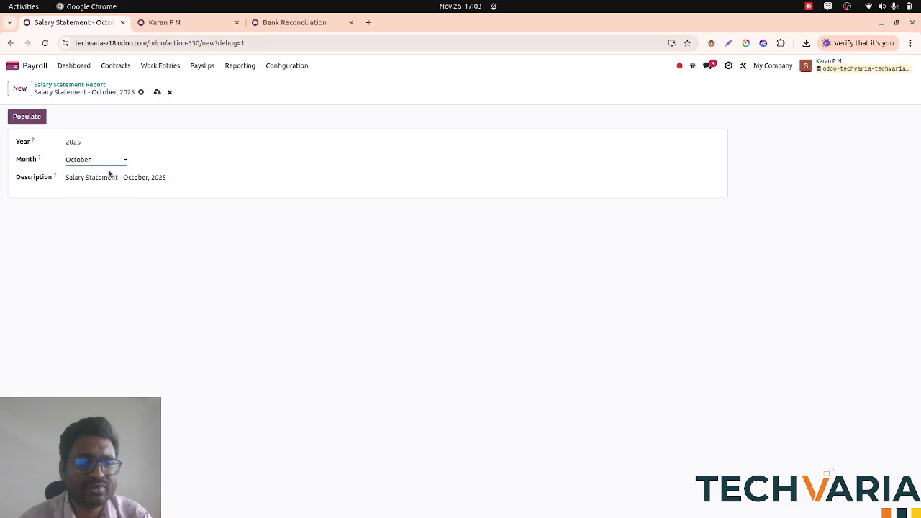
left_click(15, 120)
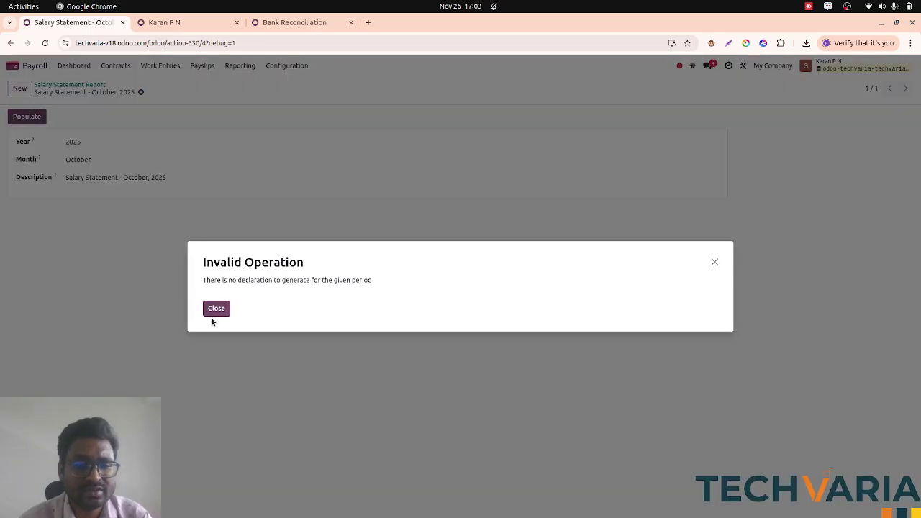
left_click(214, 314)
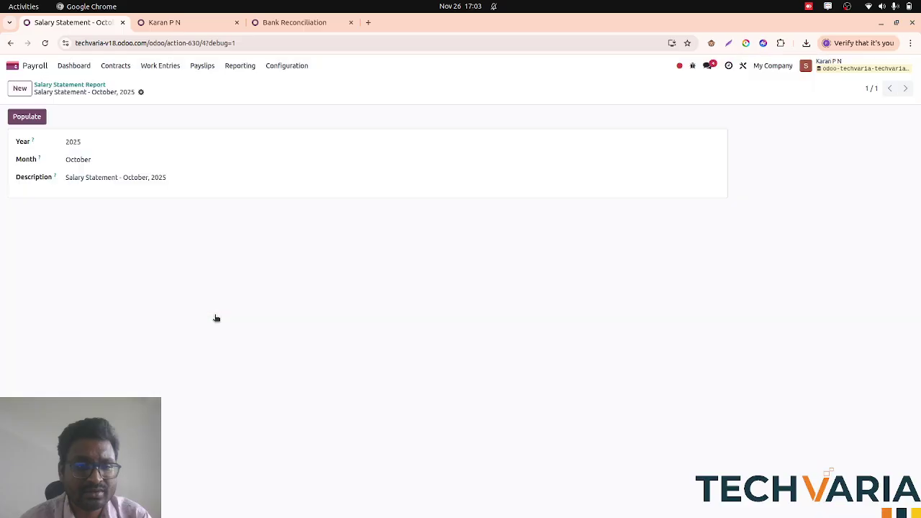
Step: Change the new salary statement's month to September, populate it and view its eligible employees
left_click(109, 162)
left_click(106, 263)
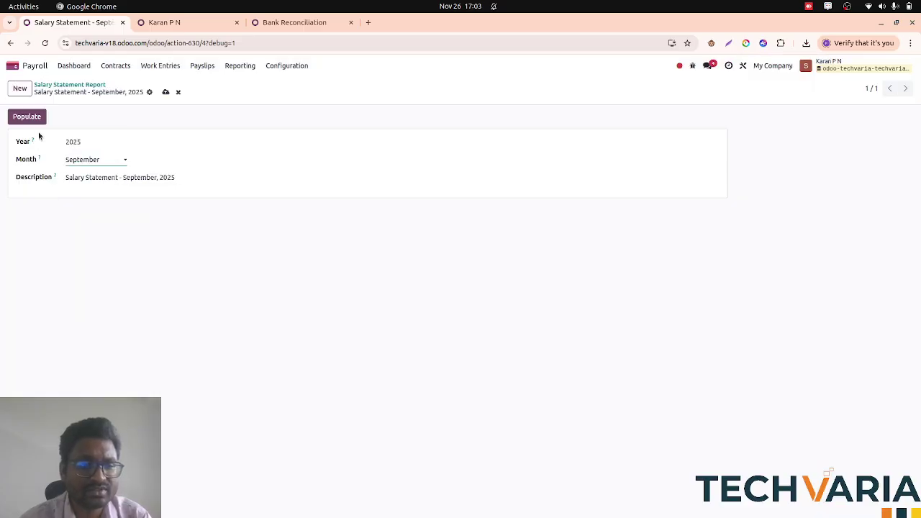
left_click(26, 116)
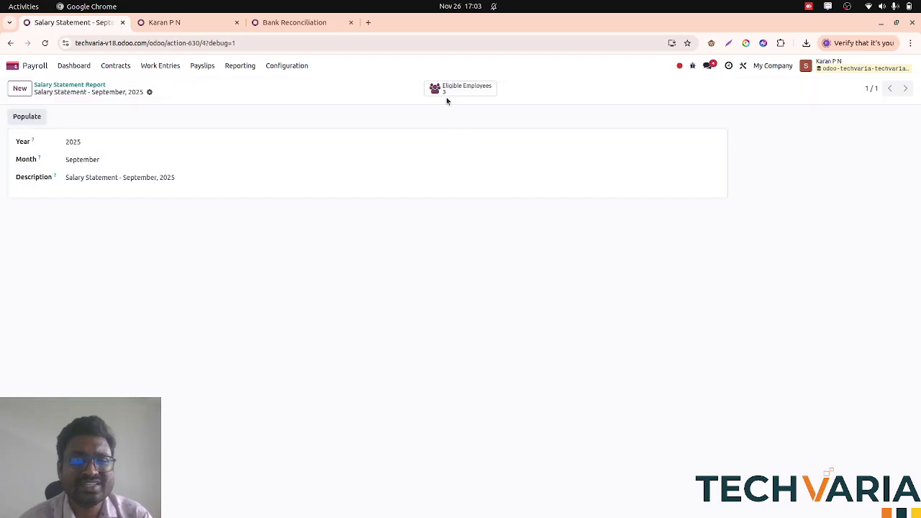
left_click(446, 96)
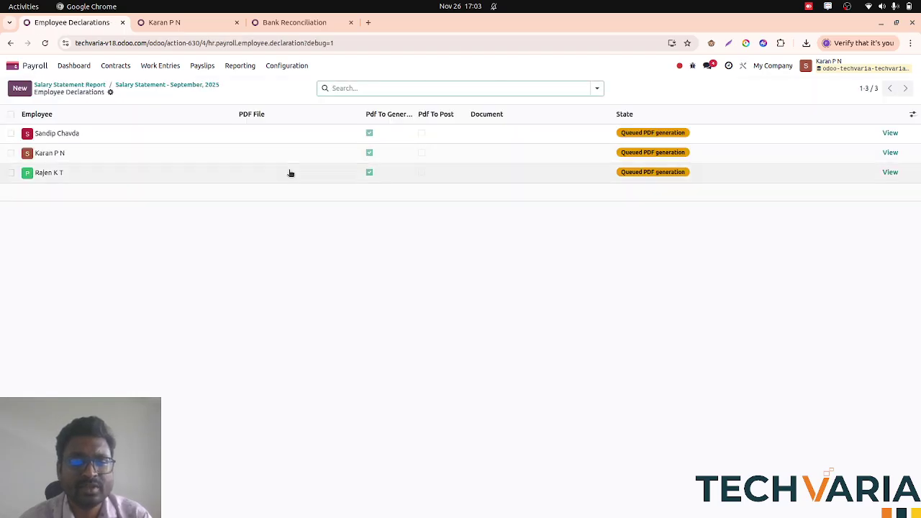
Step: Return to the Salary Statement Report list and view the employee declarations of Salary Statement - May, 2025
left_click(147, 87)
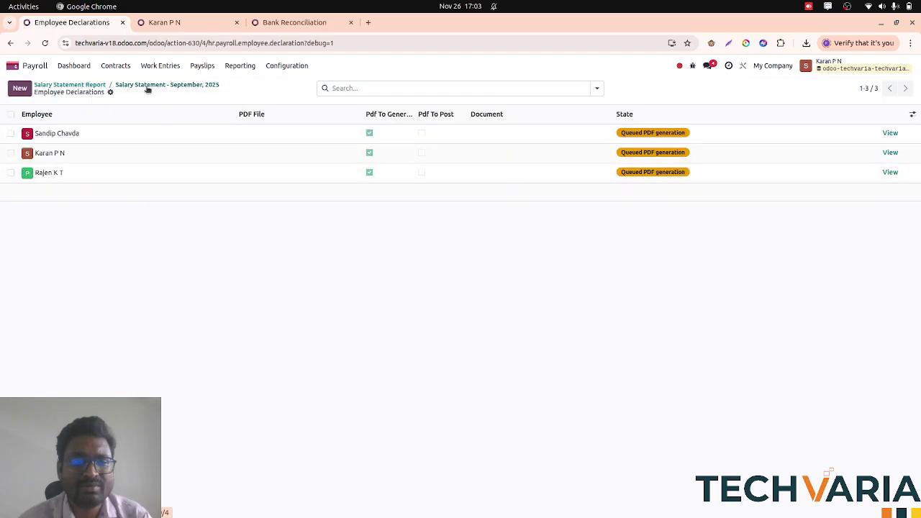
left_click(88, 84)
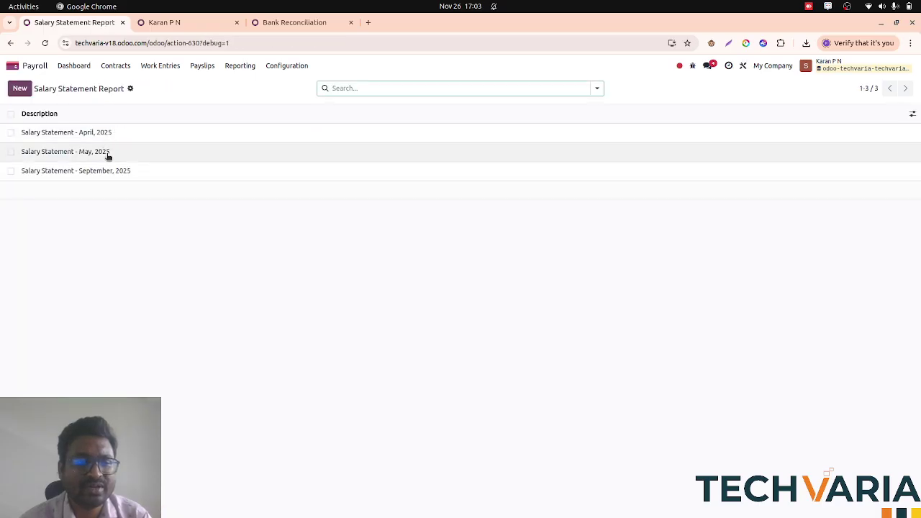
left_click(106, 152)
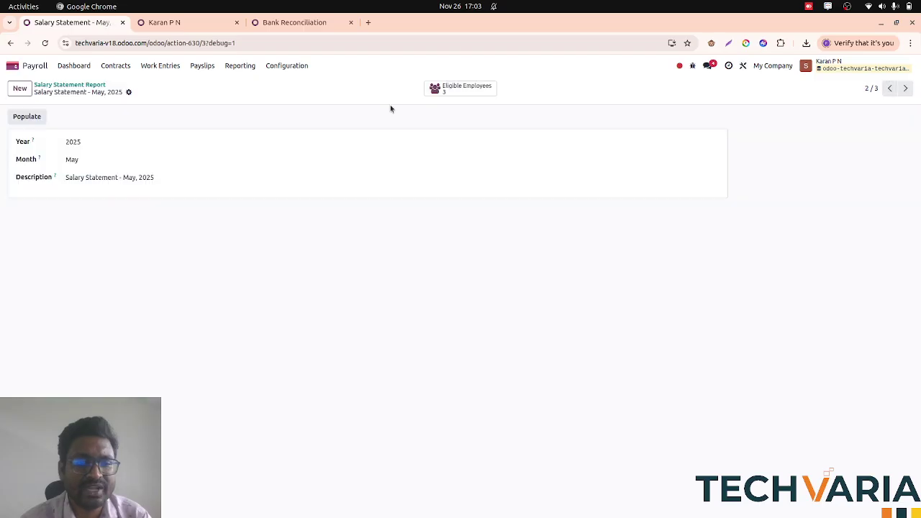
left_click(481, 88)
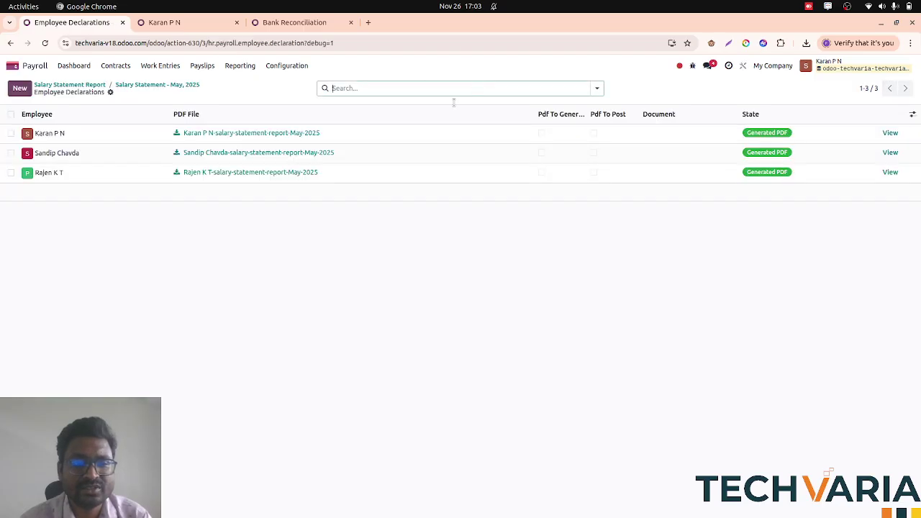
Step: Download the first employee's May 2025 salary statement PDF, review its monthly and yearly amounts, and close it
left_click(260, 138)
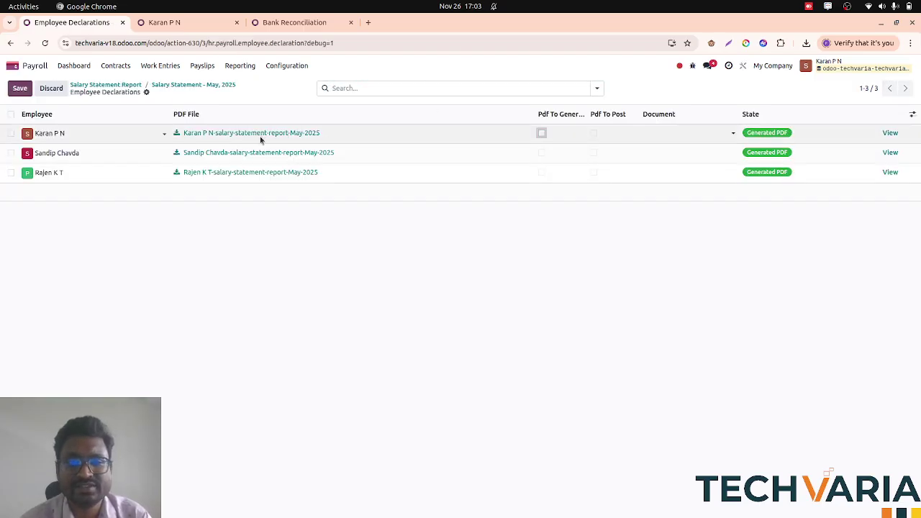
left_click(260, 134)
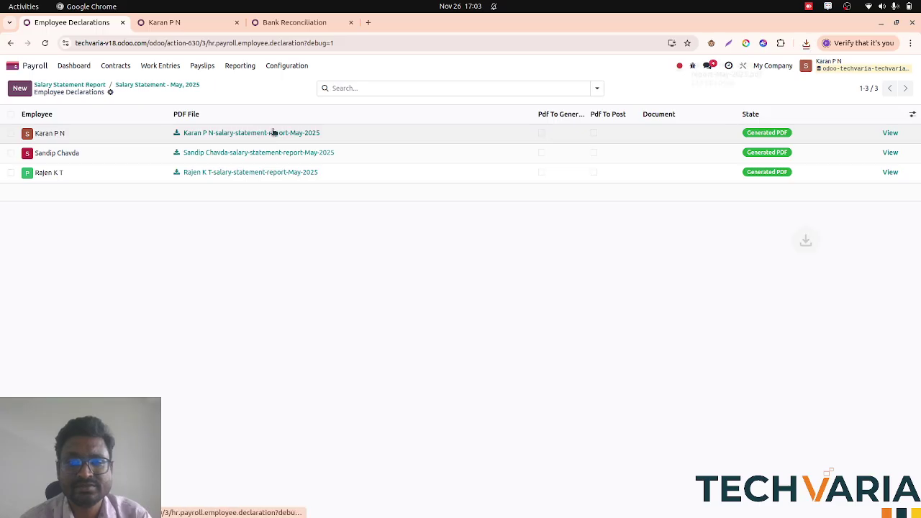
left_click(736, 73)
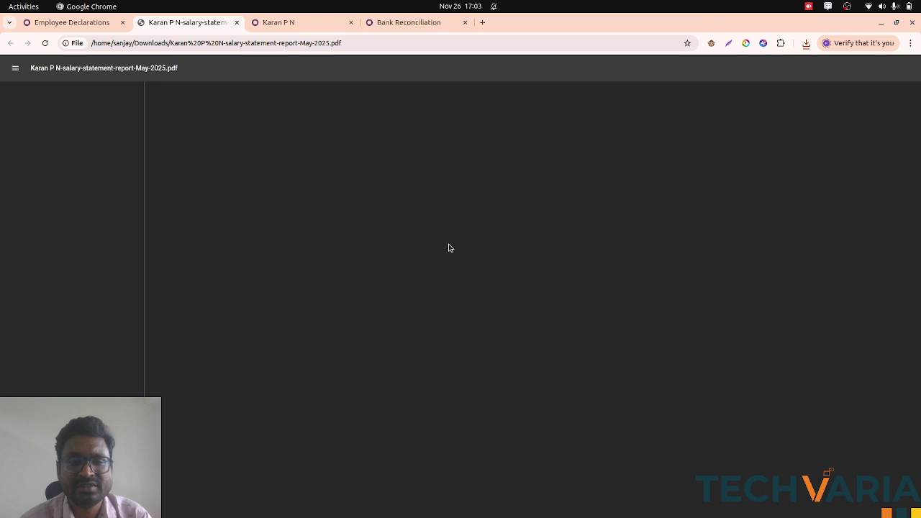
scroll(449, 244, "down", 3)
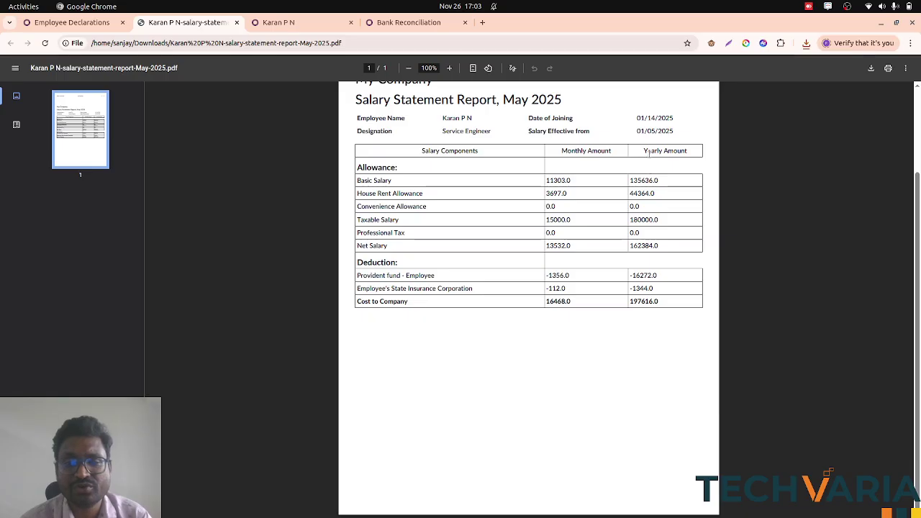
left_click_drag(645, 151, 687, 151)
key("ctrl+w")
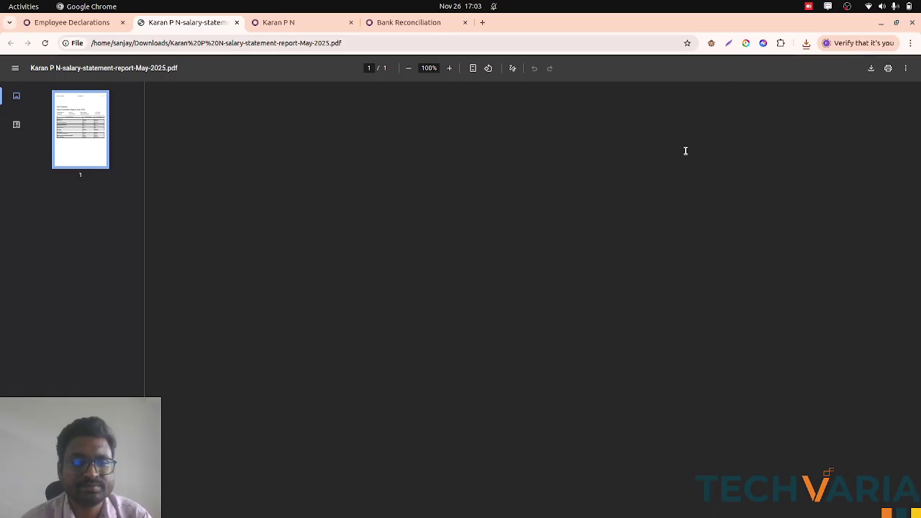
Step: Add all listed employees to a Yearly Salary by Employee report and print it for 2024
left_click(238, 70)
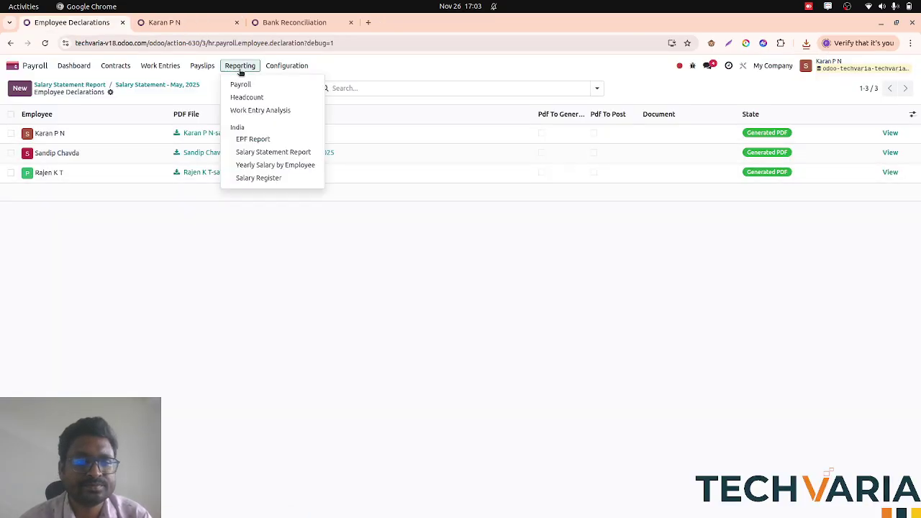
left_click(258, 167)
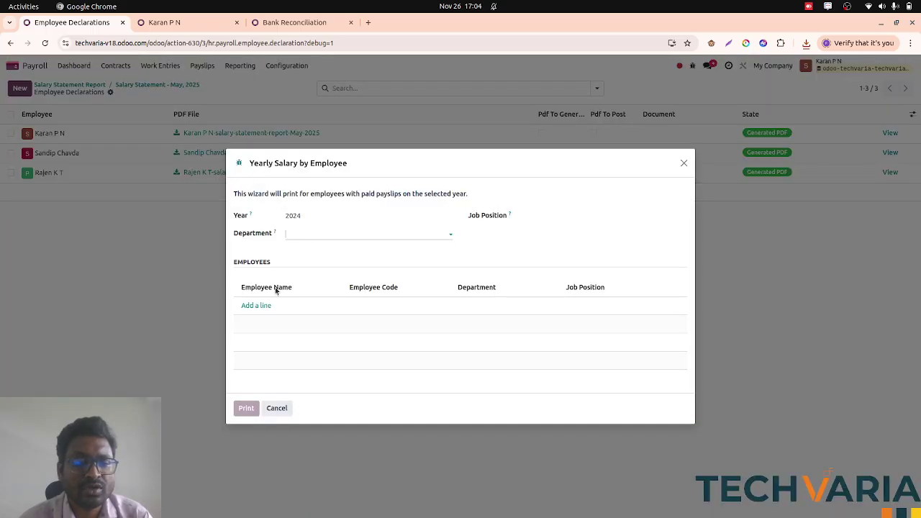
left_click(263, 306)
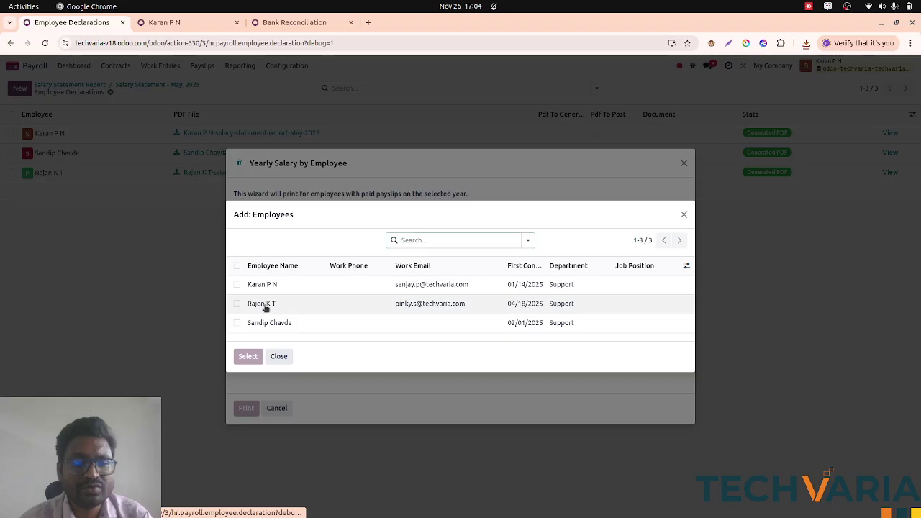
left_click(237, 267)
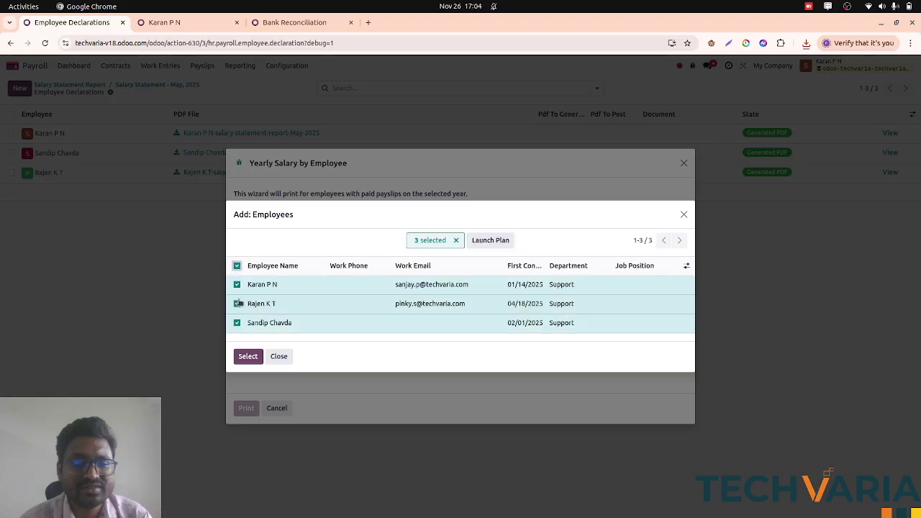
left_click(248, 355)
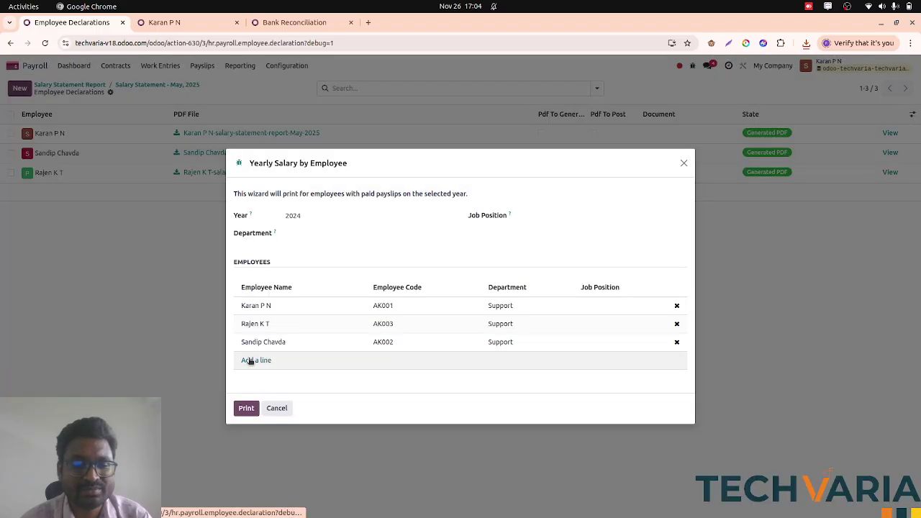
left_click(246, 408)
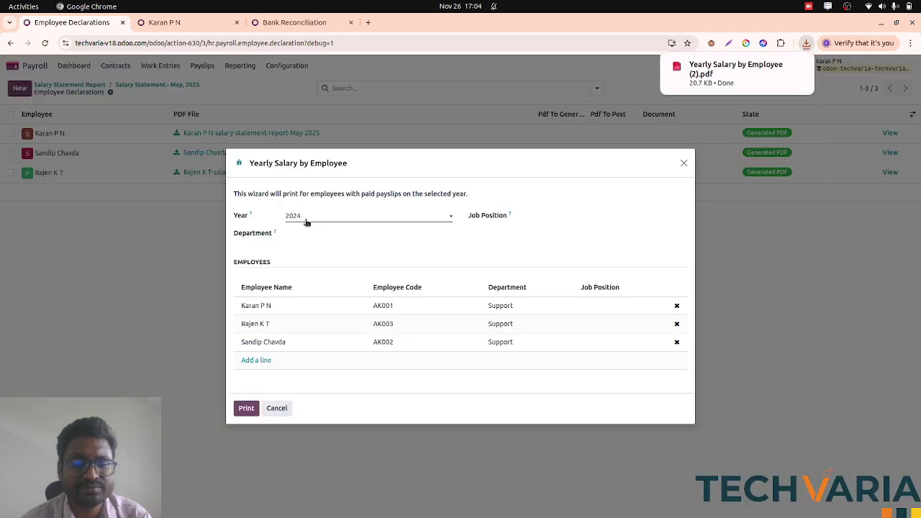
Step: Set the yearly salary report's year to 2025 and print it for the same employees
left_click(306, 218)
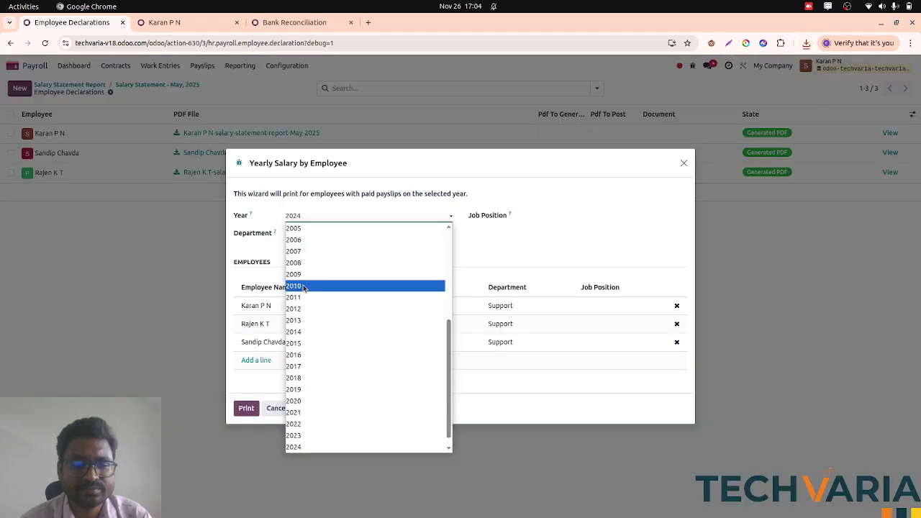
type("2025")
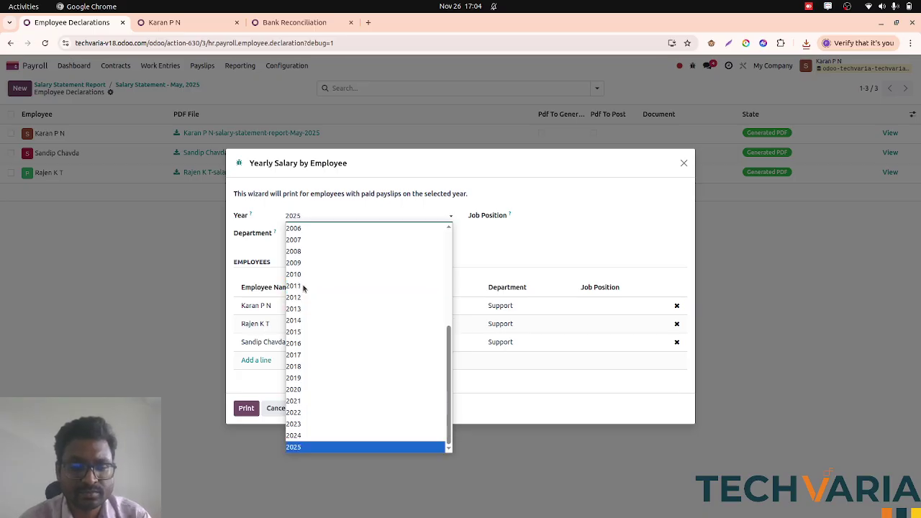
key("Return")
left_click(246, 408)
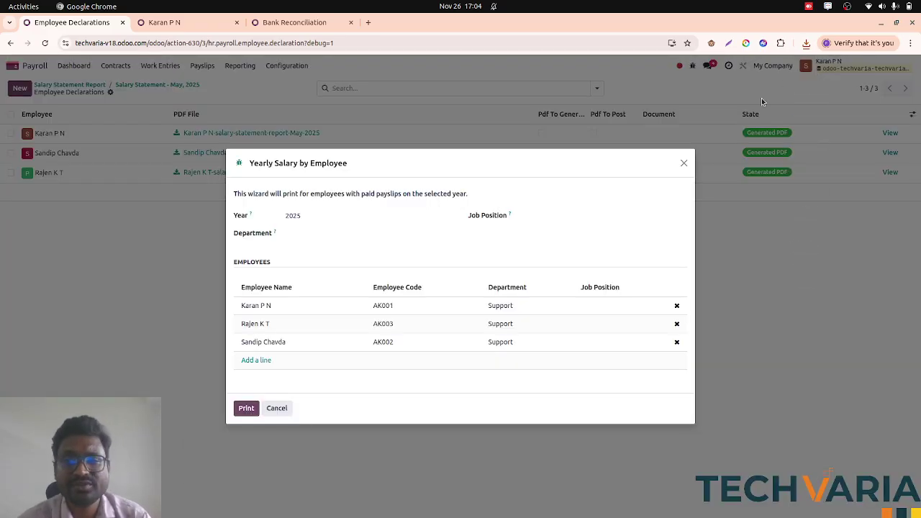
Step: Open the newest downloaded Yearly Salary by Employee PDF, review each employee's monthly salary breakdown, and close the PDF and the report wizard
left_click(805, 44)
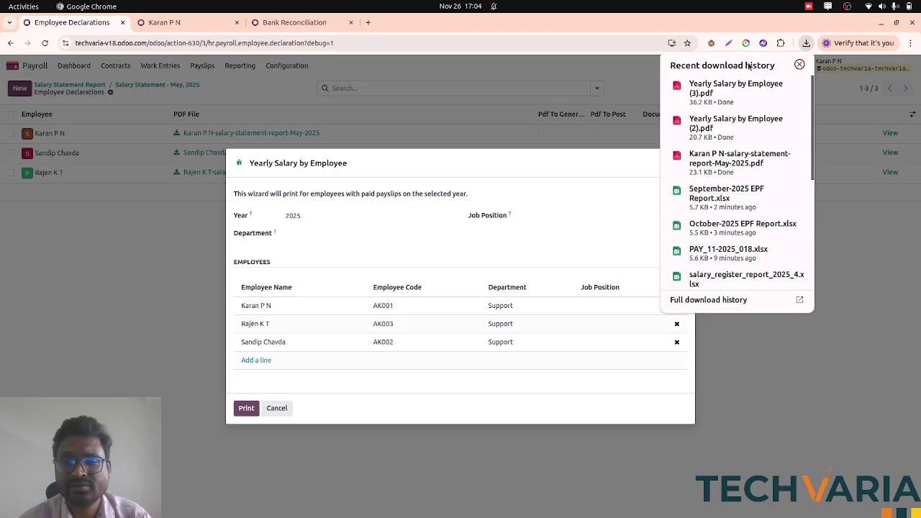
left_click(718, 92)
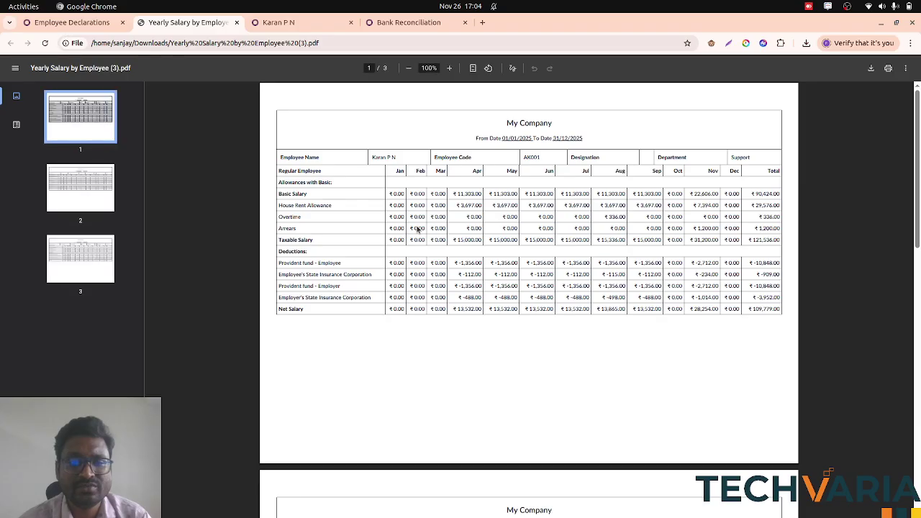
left_click_drag(373, 160, 397, 159)
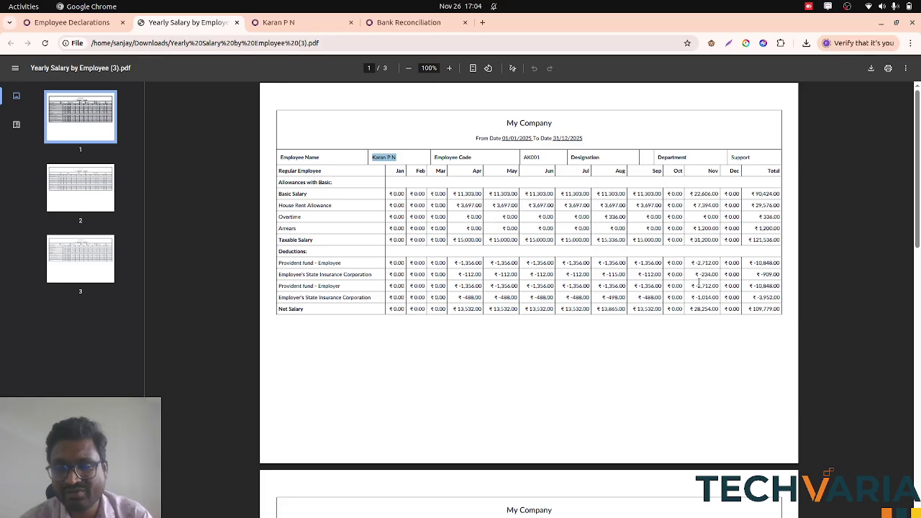
scroll(698, 282, "down", 7)
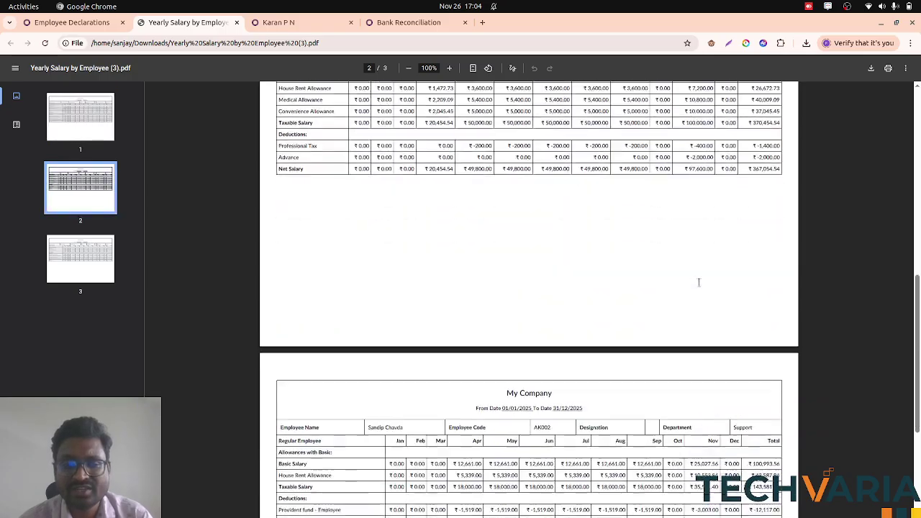
scroll(698, 282, "down", 3)
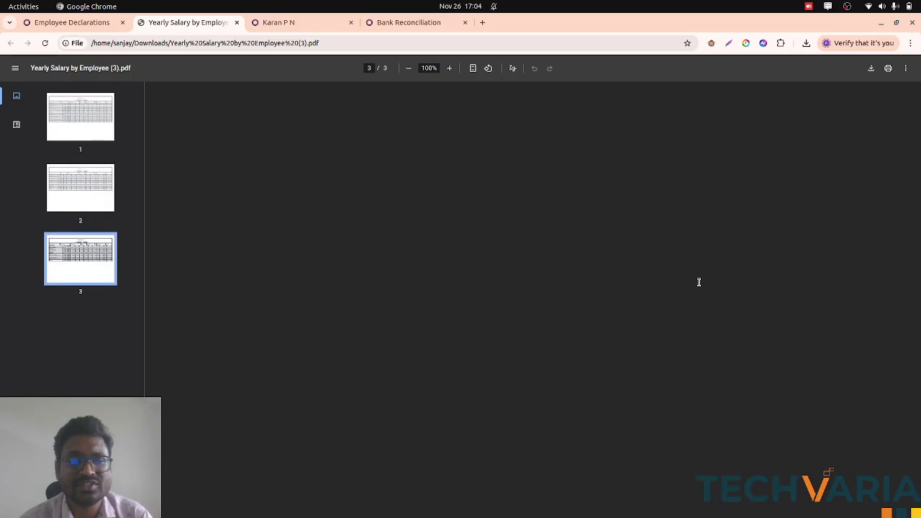
key("ctrl+w")
key("Escape")
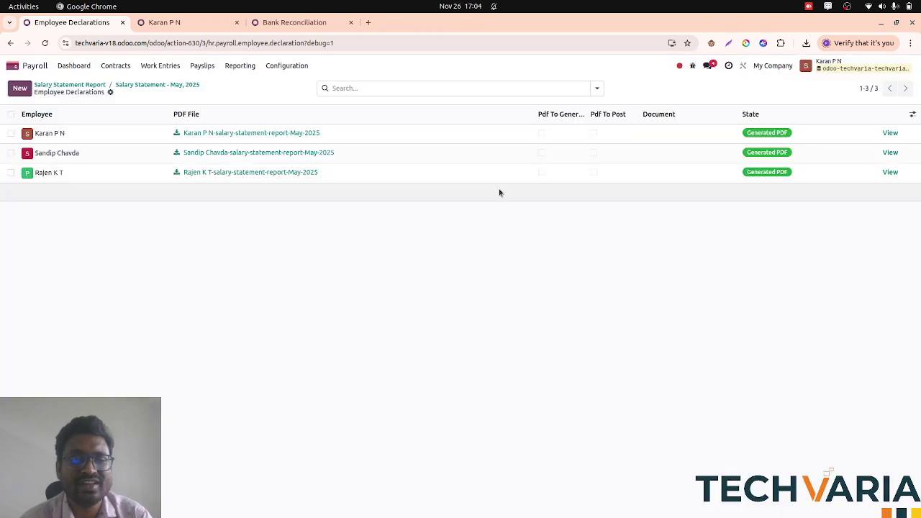
Step: Export the Salary Register as XLSX for all listed employees, covering 01/01/2025 to 11/30/2025
left_click(237, 66)
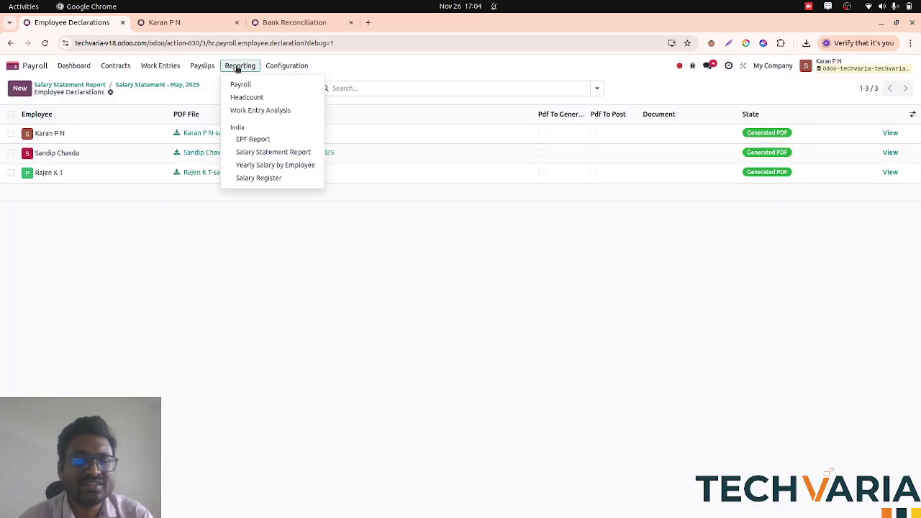
left_click(270, 178)
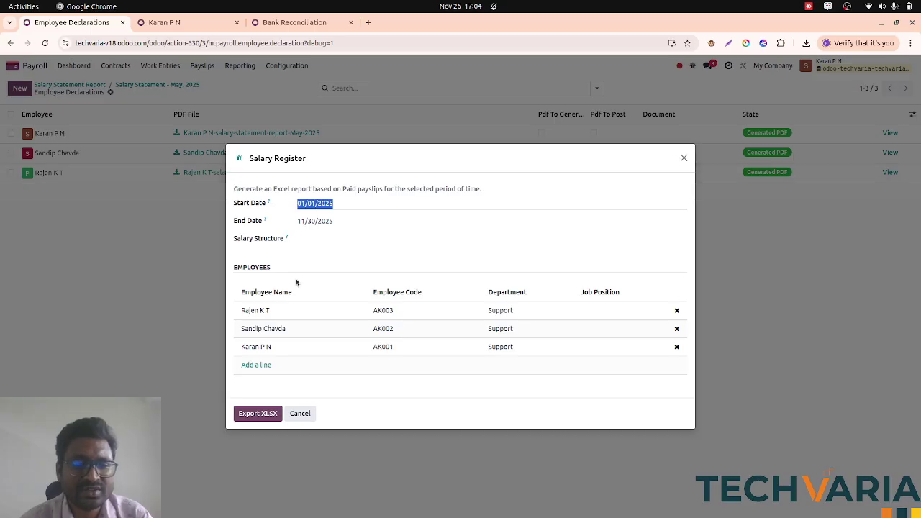
left_click(267, 416)
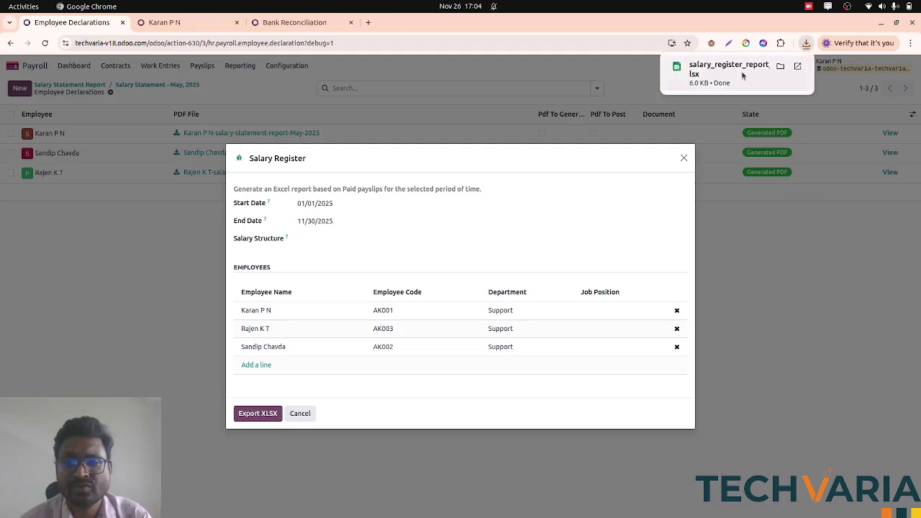
Step: Open the exported salary_register_report XLSX and examine the reporting period and the Basic Salary figures of all employees
left_click(741, 75)
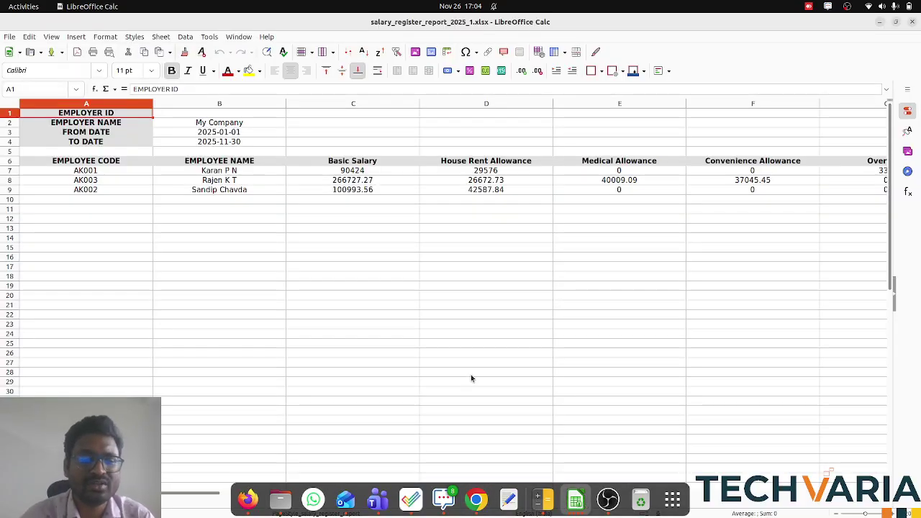
key("alt+Tab")
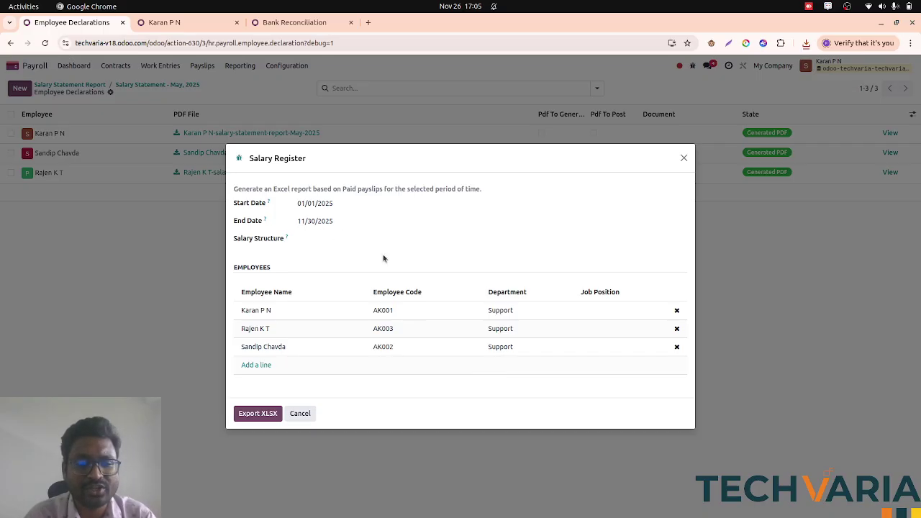
key("alt+Tab")
key("Down")
key("Down")
key("Down")
key("Down")
key("Down")
key("Down")
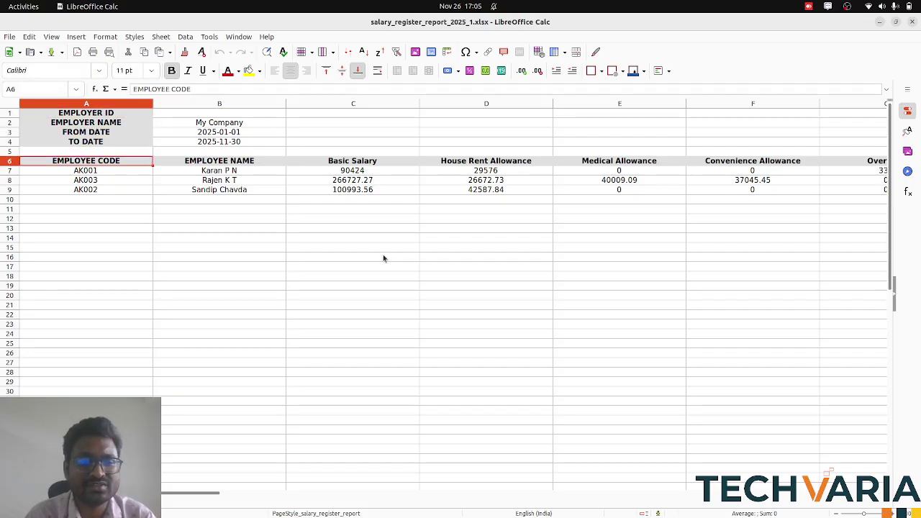
key("Right")
key("Right")
key("shift+Down")
key("shift+Down")
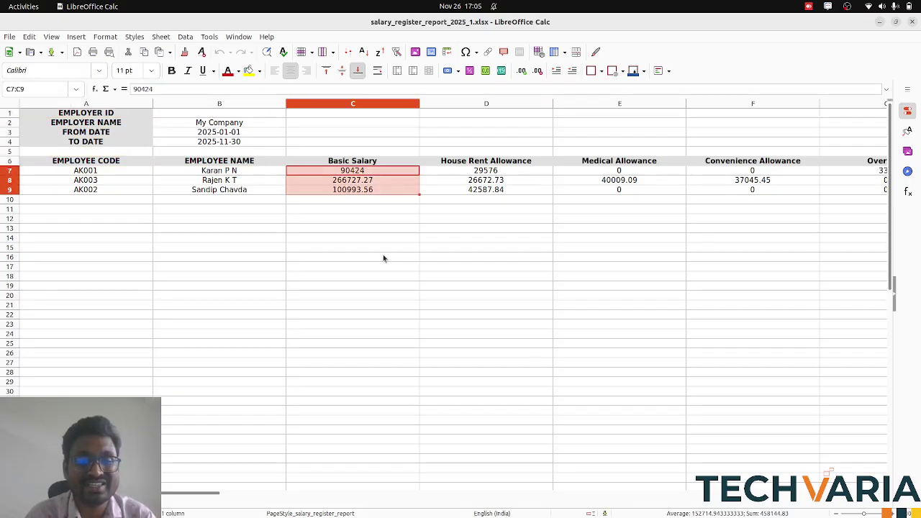
Step: Review the register's remaining allowance, deduction and Net Salary columns, and return to Odoo to close the Salary Register wizard
key("Right")
key("Right")
key("Right")
key("Right")
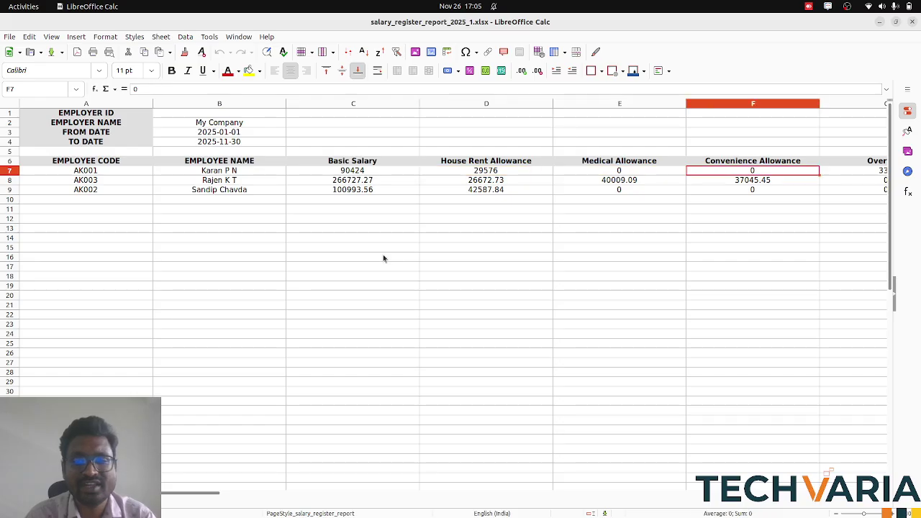
key("Right")
key("Right")
key("Right")
key("Right")
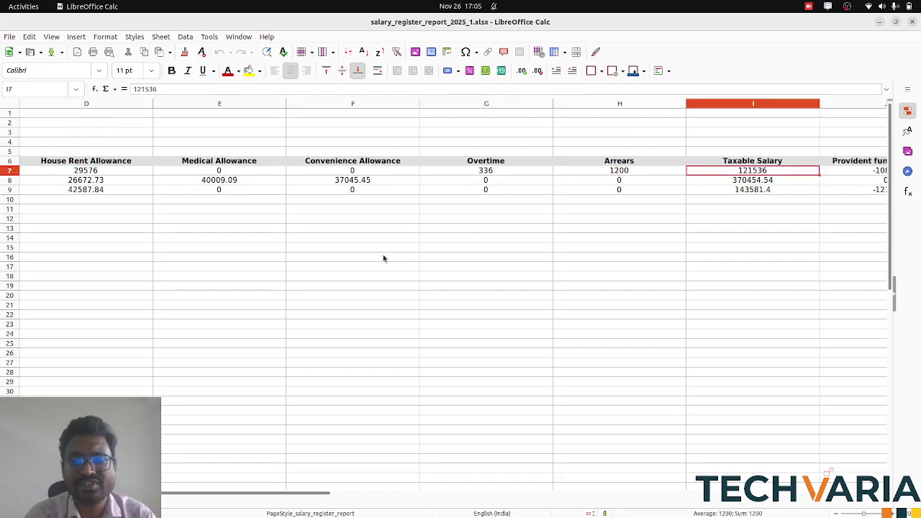
key("Right")
key("Right")
key("Right")
key("Right")
key("Right")
key("Right")
key("Right")
key("Right")
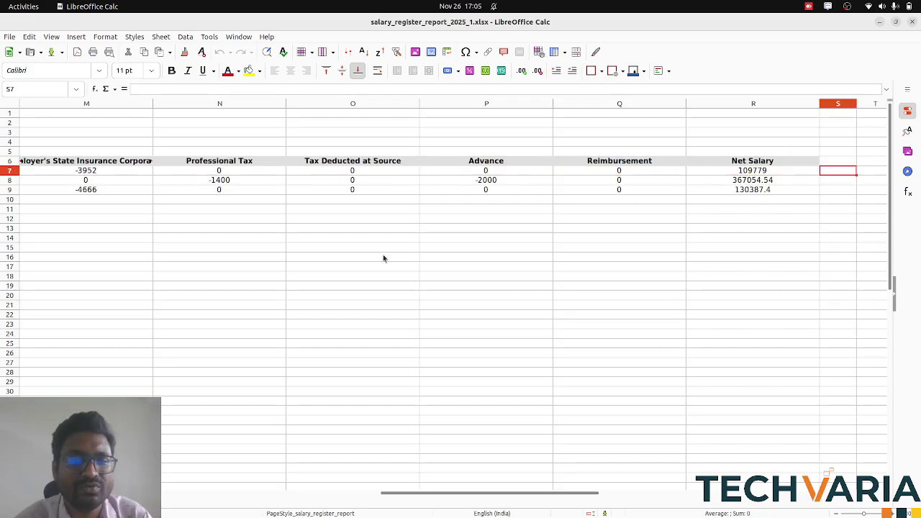
key("alt+Tab")
key("Escape")
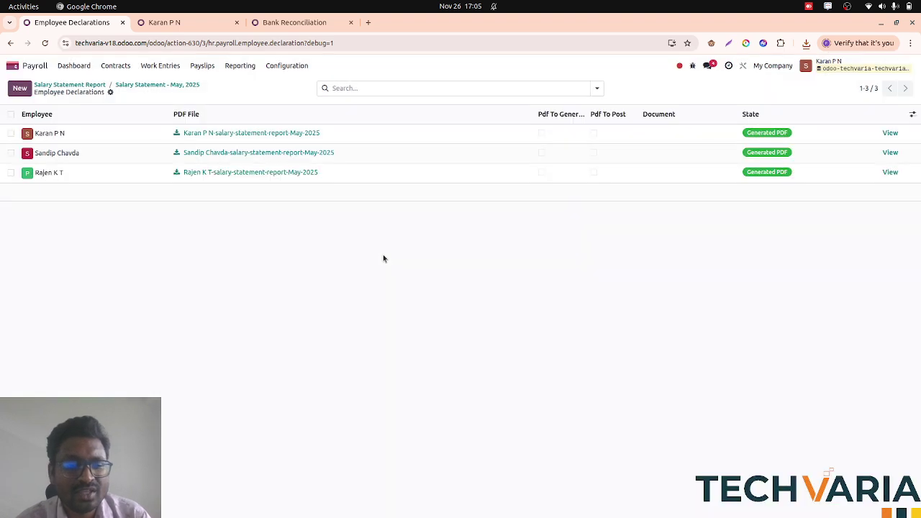
Step: Open the Payroll Analysis report, remove the Last 365 Days Payslip filter, and group it by End Date: Month and Employee
left_click(240, 67)
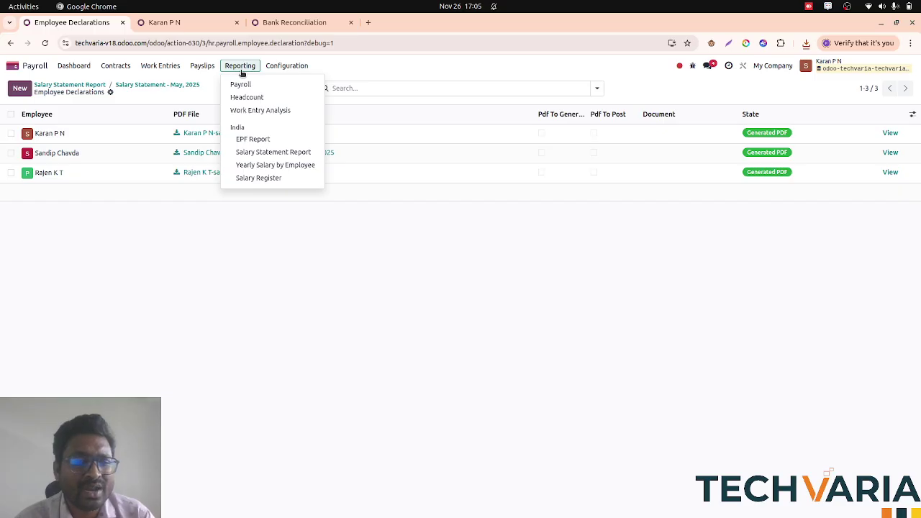
left_click(243, 84)
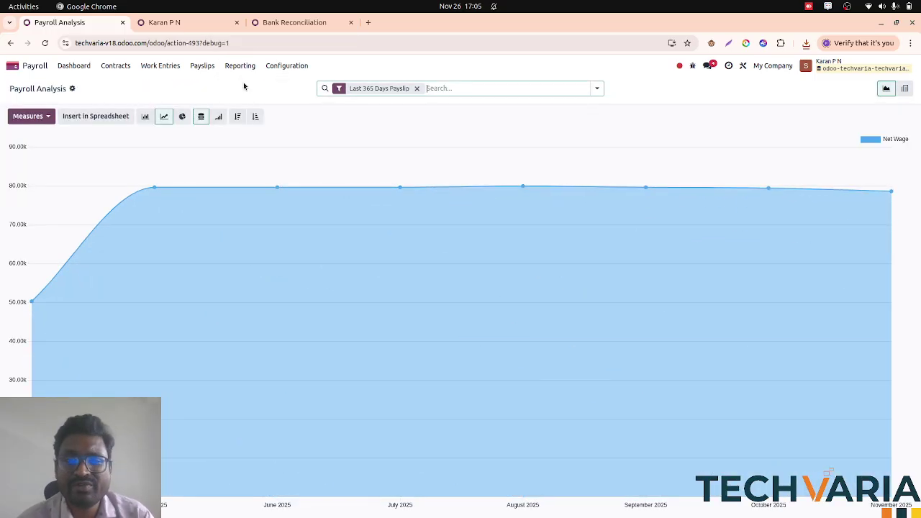
left_click(416, 87)
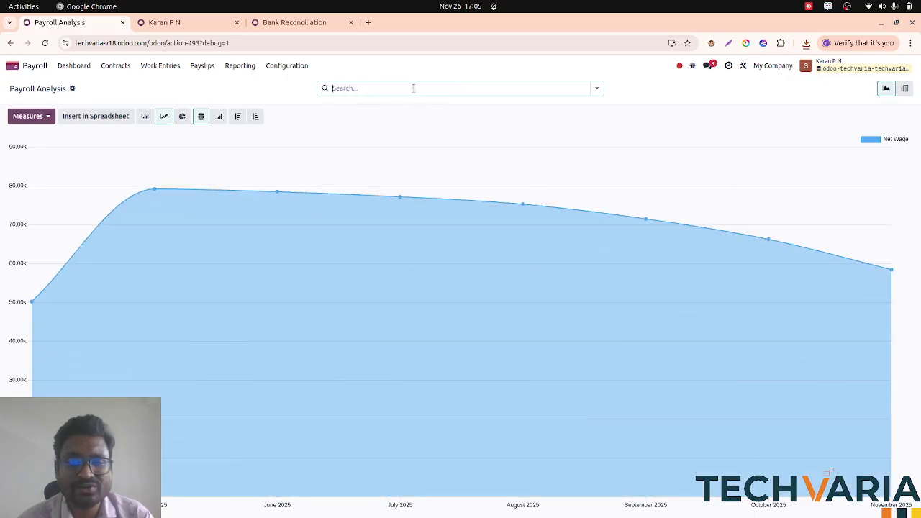
left_click(414, 88)
left_click(428, 189)
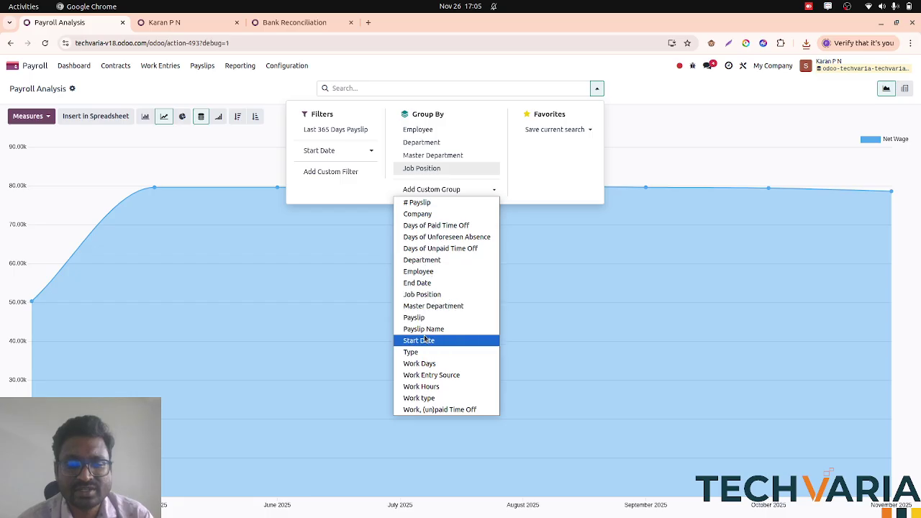
left_click(432, 287)
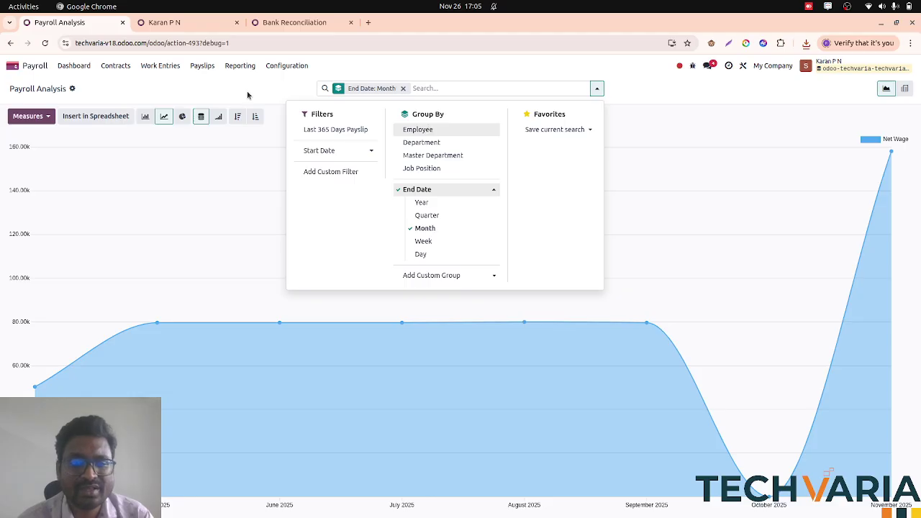
left_click(426, 130)
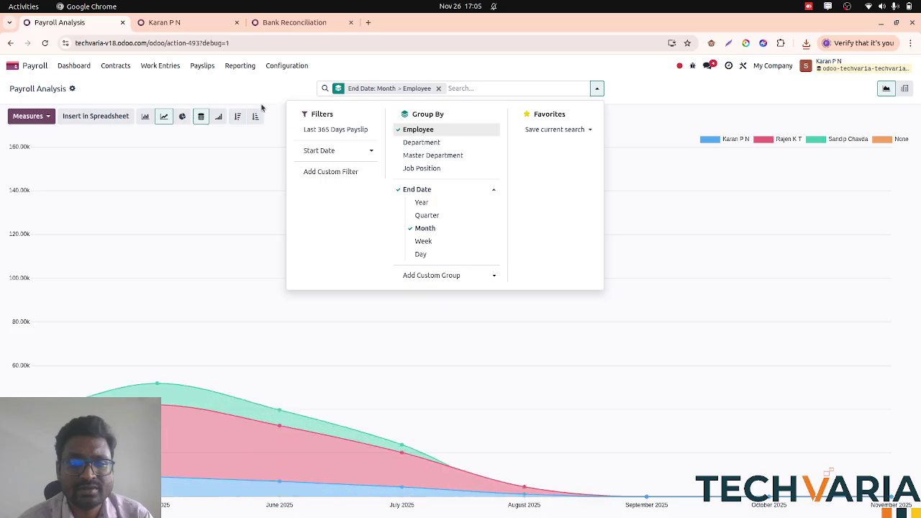
left_click(250, 97)
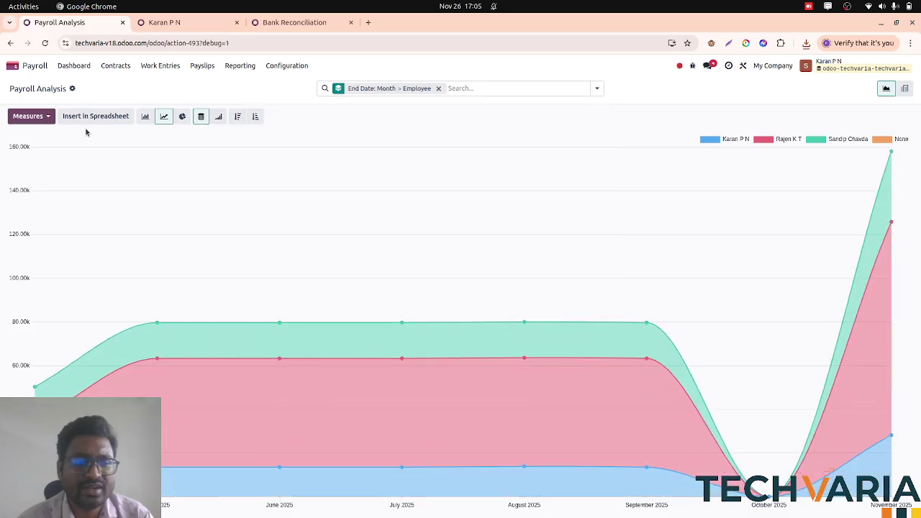
Step: Display the payroll analysis as a bar chart and inspect the employees' net wages for November 2025
left_click(146, 118)
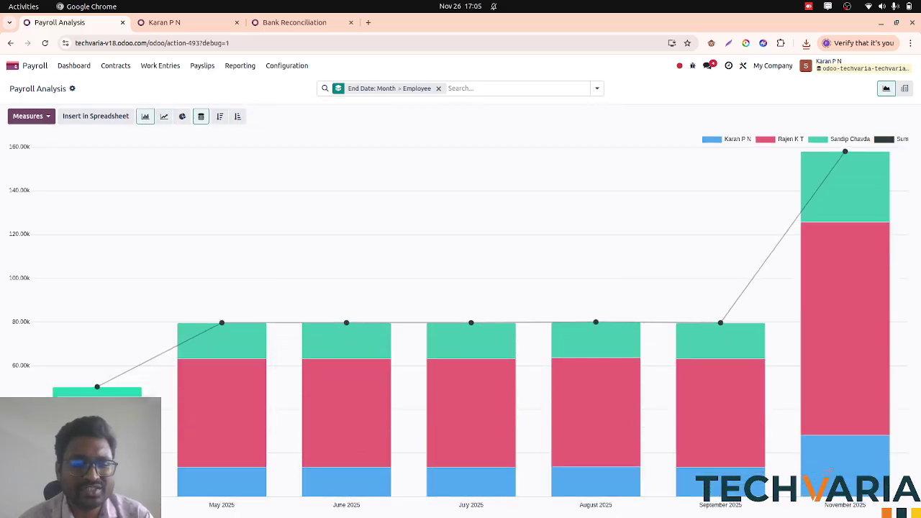
mouse_move(237, 420)
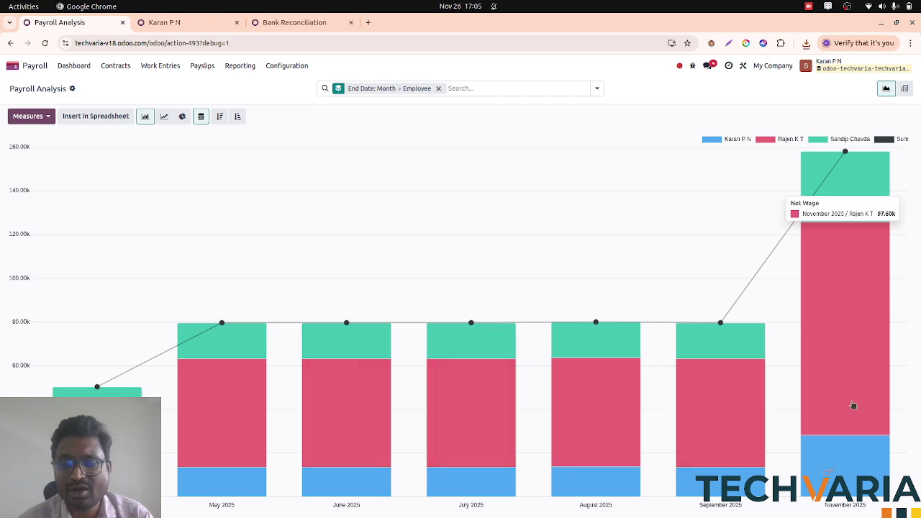
mouse_move(877, 196)
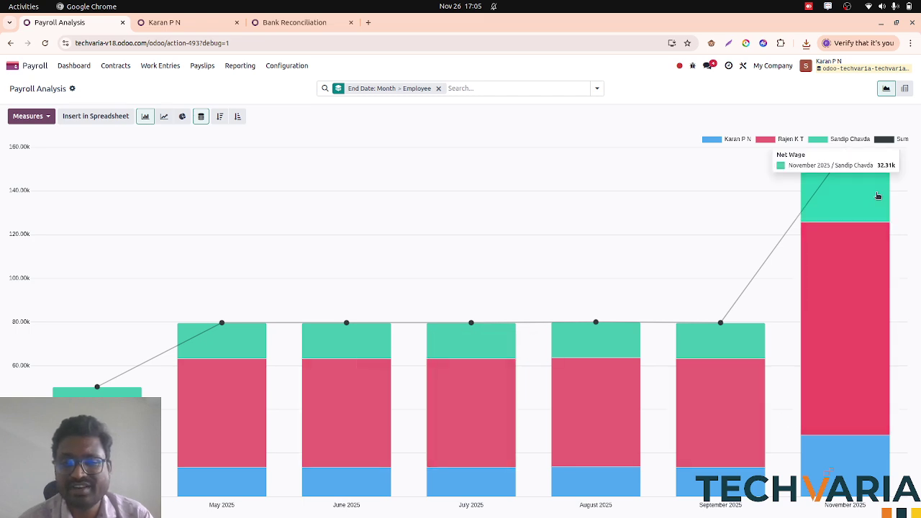
Step: Chart the IN: Overtime measure and switch the chart's measure to IN: House Rent Allowance
left_click(29, 116)
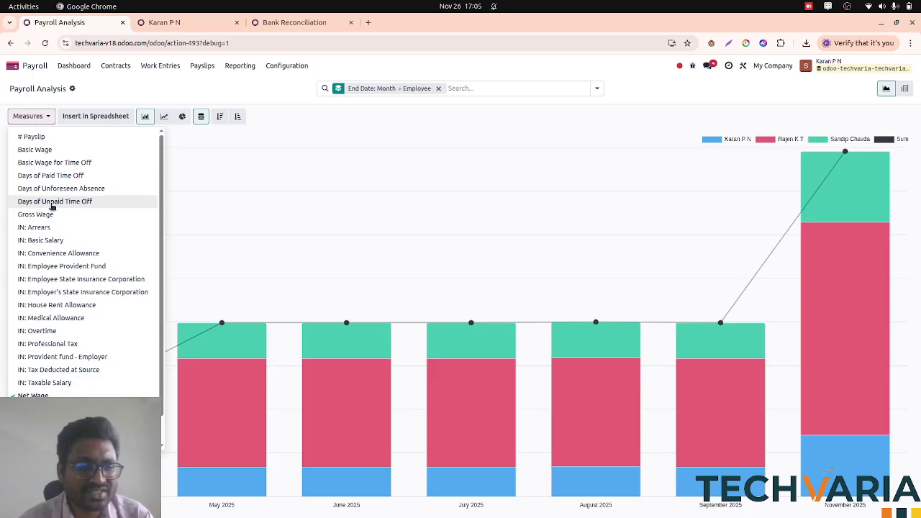
left_click(54, 330)
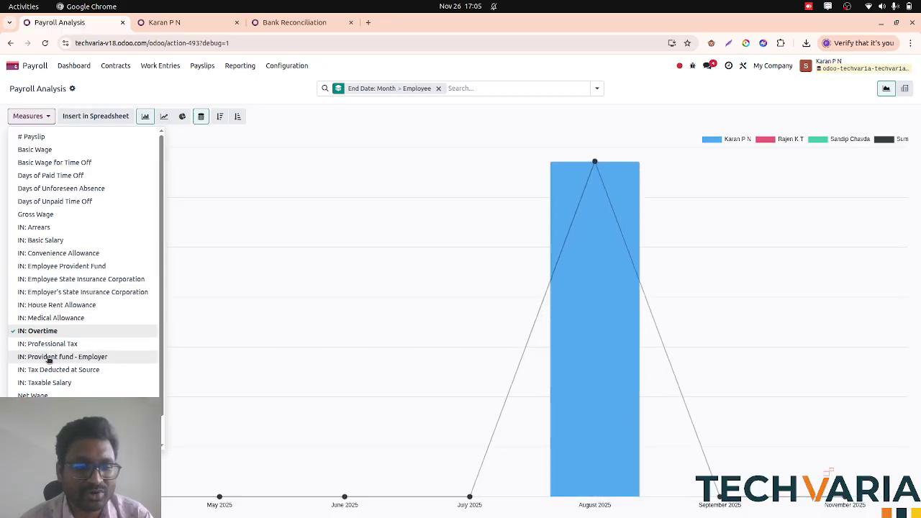
left_click(44, 331)
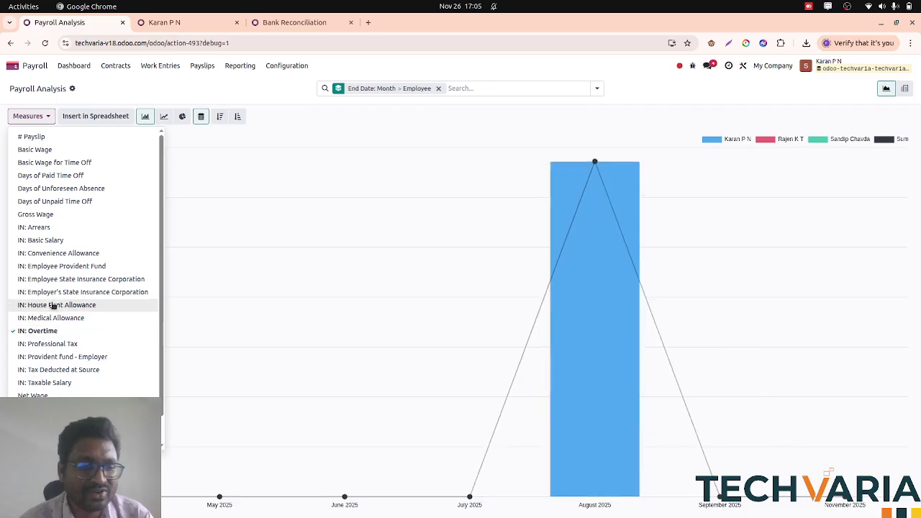
left_click(53, 305)
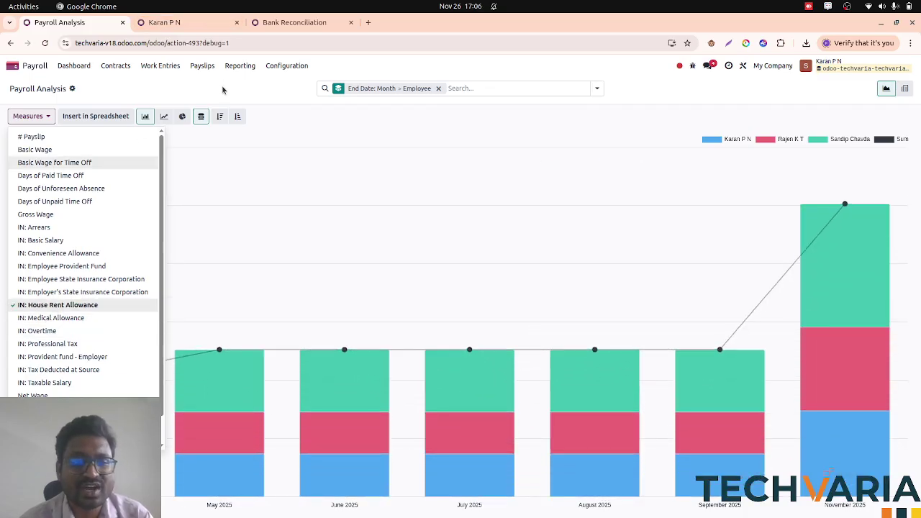
left_click(222, 89)
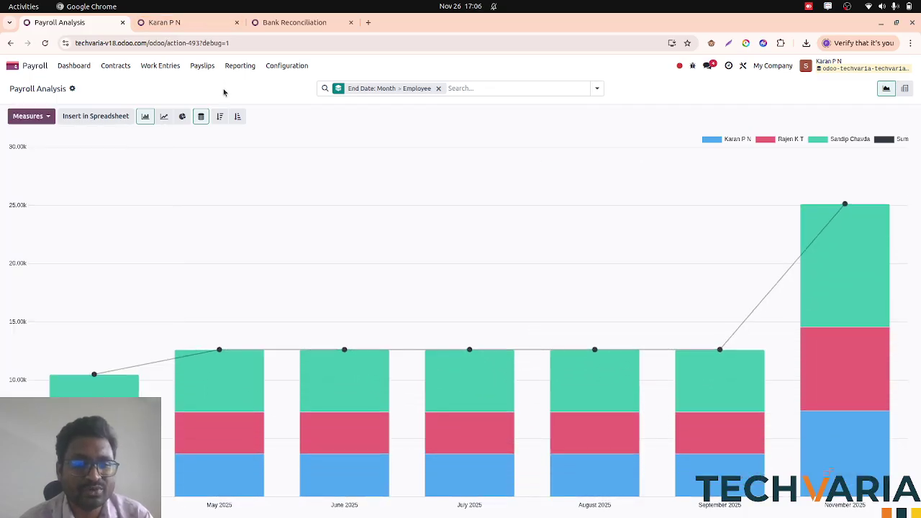
Step: Switch Payroll Analysis to the pivot view and remove the # Payslip, Days of Paid Time Off, Days of Unpaid Time Off and Gross Wage measures
left_click(906, 89)
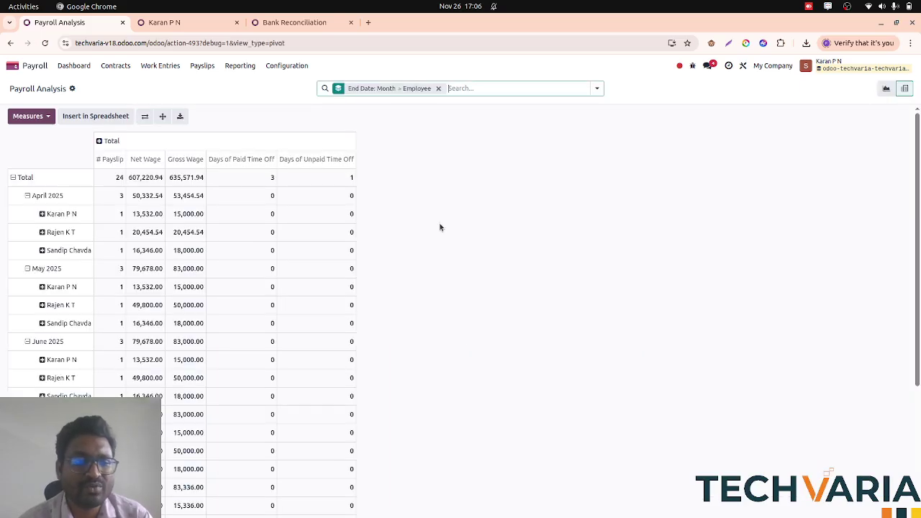
left_click(30, 116)
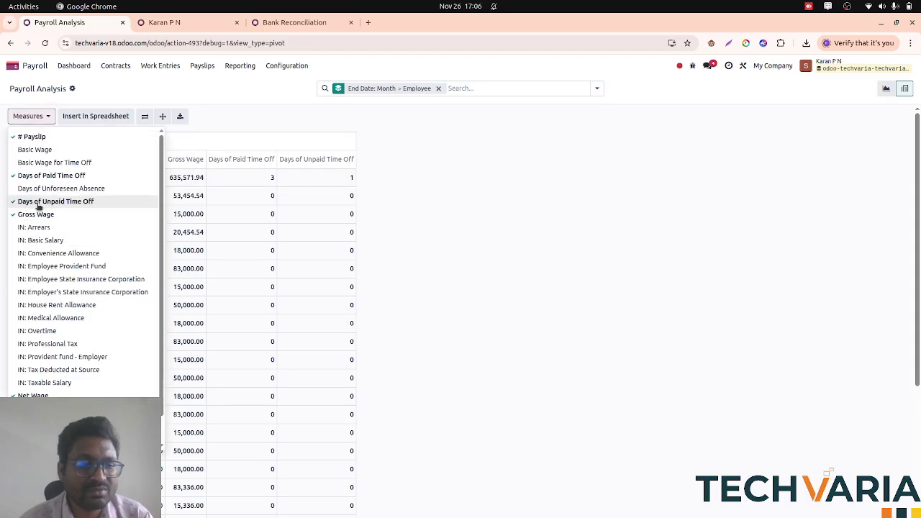
left_click(36, 138)
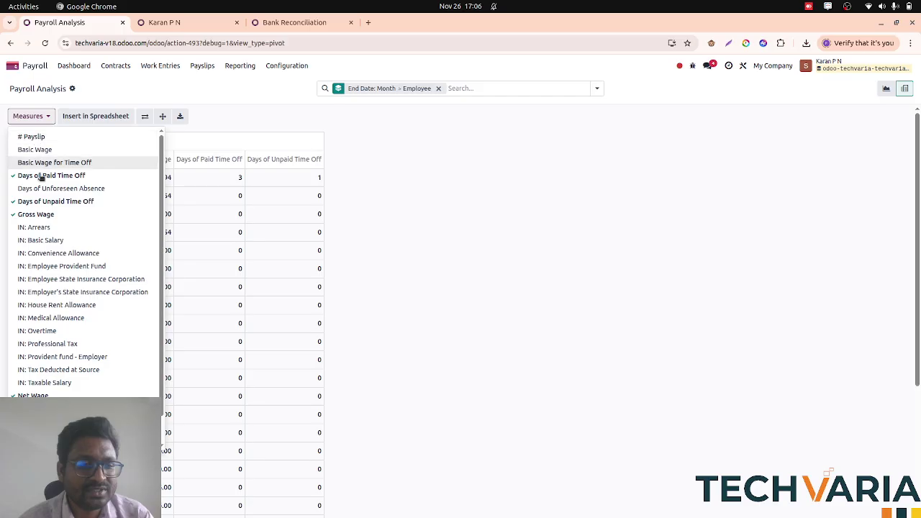
left_click(37, 176)
left_click(41, 206)
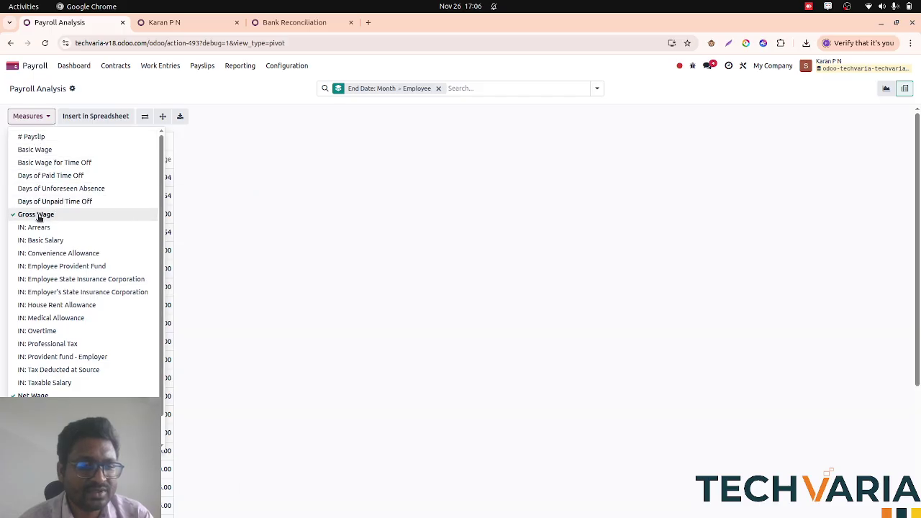
left_click(38, 215)
Step: Add Basic Salary, Convenience Allowance, Employee State Insurance Corporation, Employee Provident Fund, Employer's State Insurance Corporation, House Rent Allowance, Medical Allowance and Overtime measures to the pivot
left_click(43, 243)
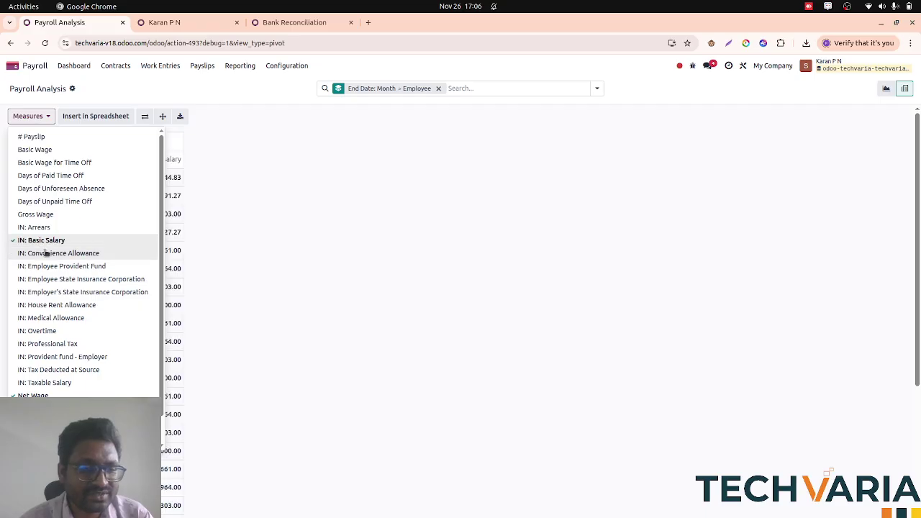
left_click(45, 256)
left_click(52, 280)
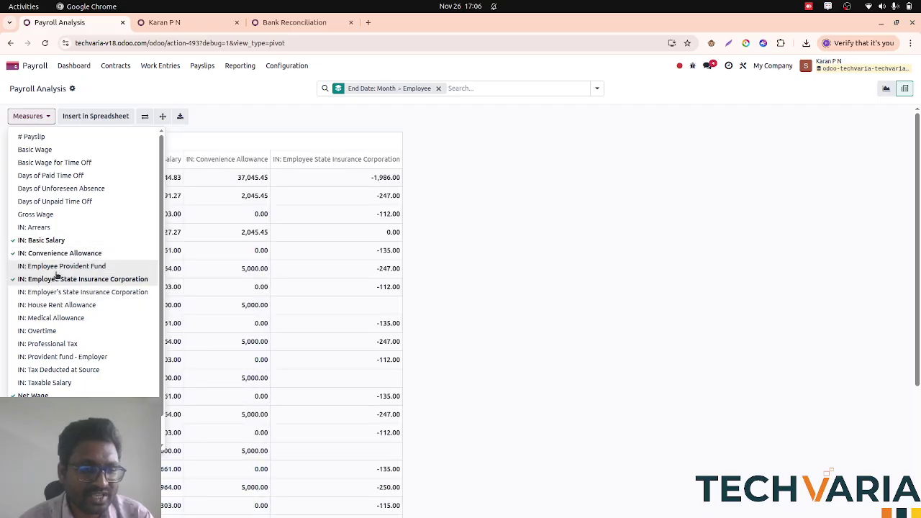
left_click(55, 267)
left_click(60, 292)
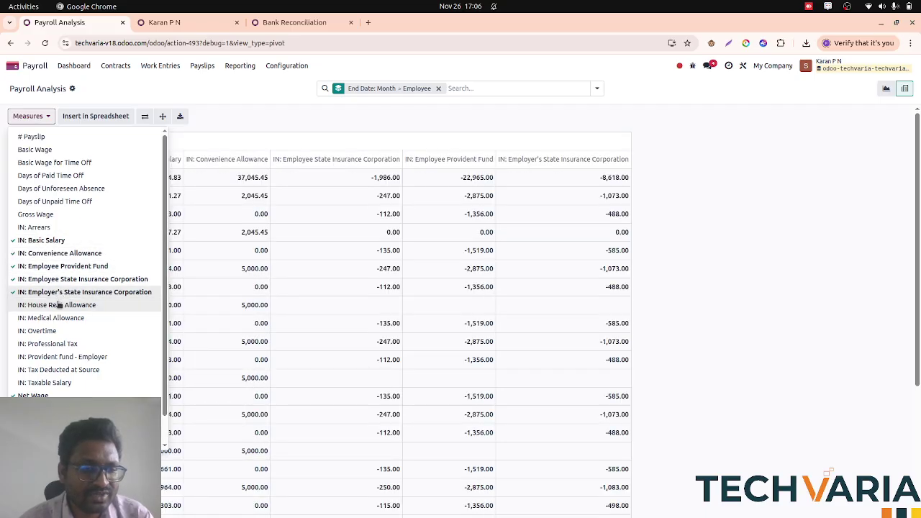
left_click(55, 305)
left_click(54, 318)
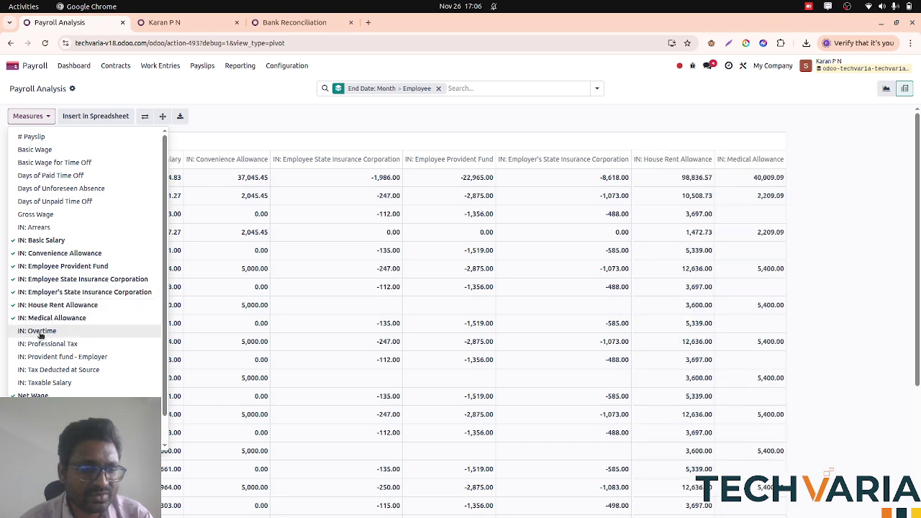
left_click(43, 333)
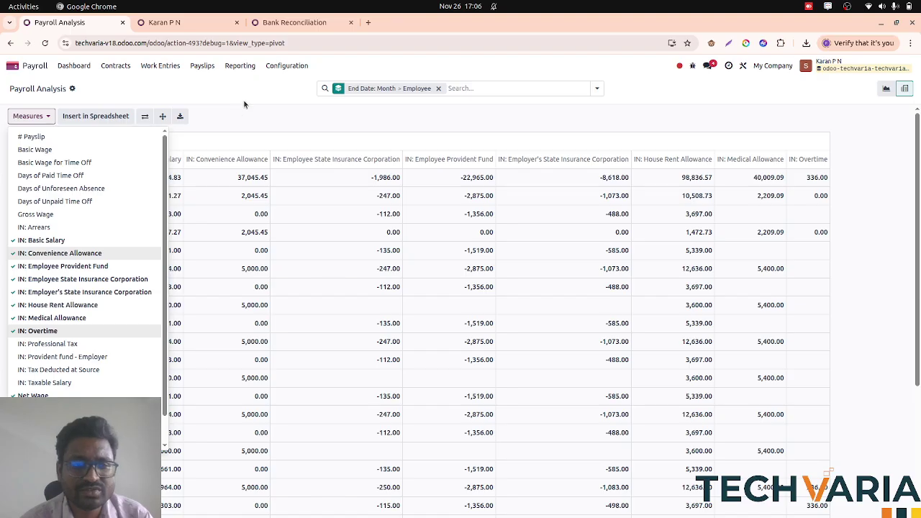
left_click(245, 104)
Step: Review the pivot's monthly salary component breakdown for each employee from April 2025 through the last month
scroll(274, 333, "down", 5)
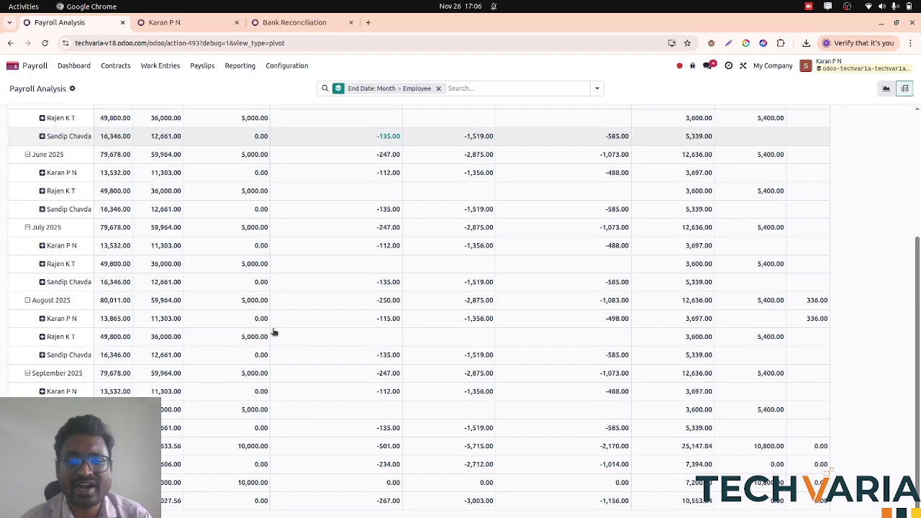
scroll(273, 332, "up", 5)
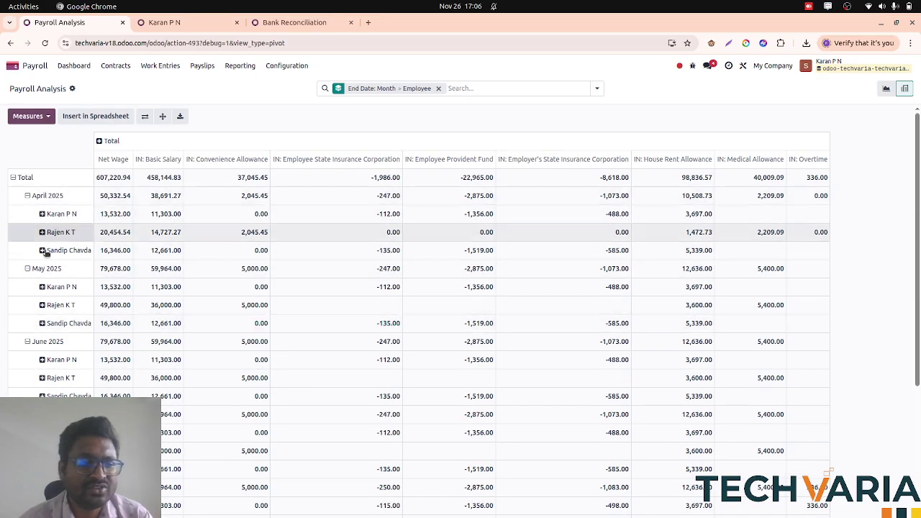
scroll(59, 332, "down", 3)
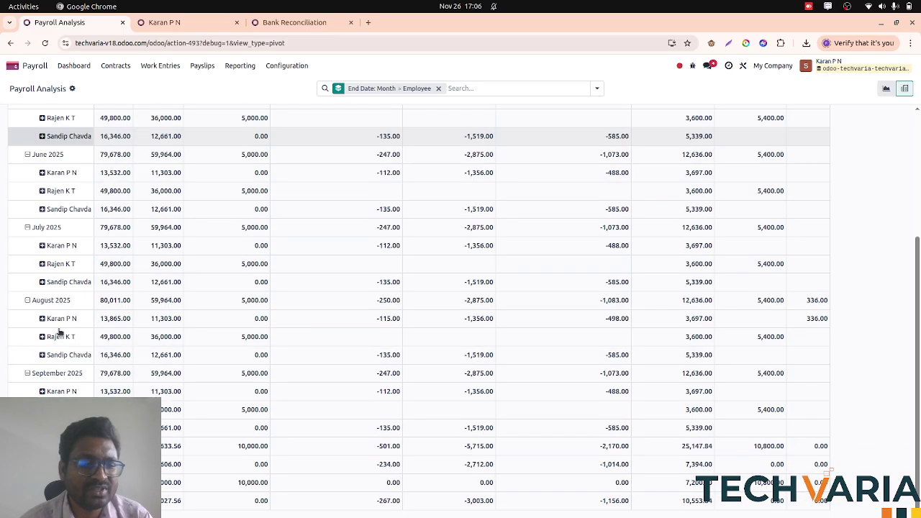
scroll(60, 332, "up", 5)
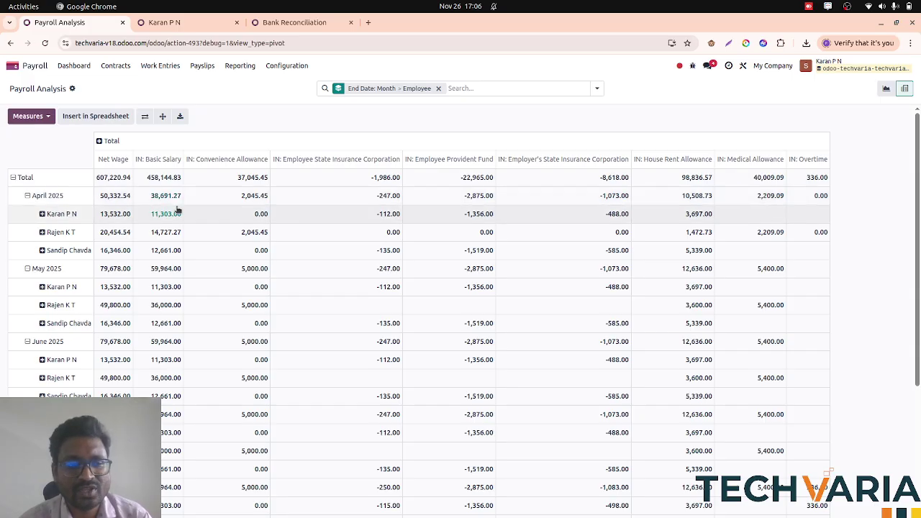
key("alt+Tab")
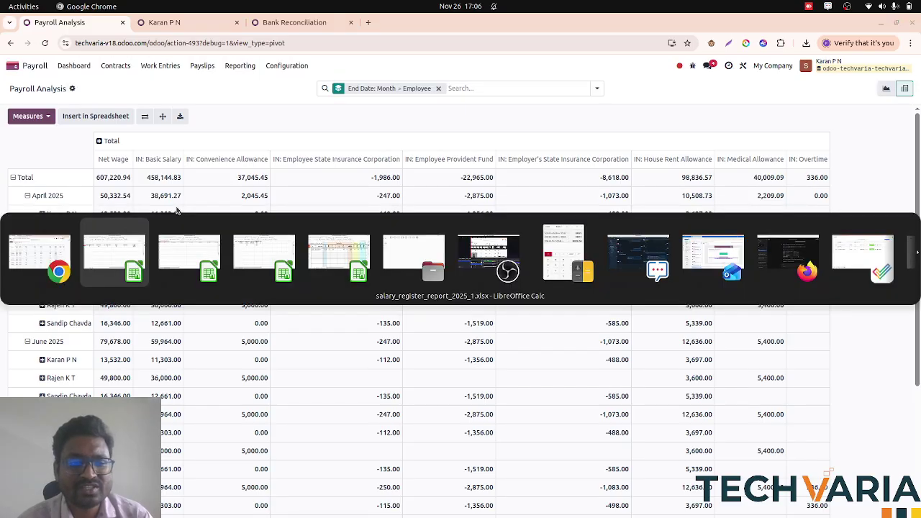
key("alt+Tab")
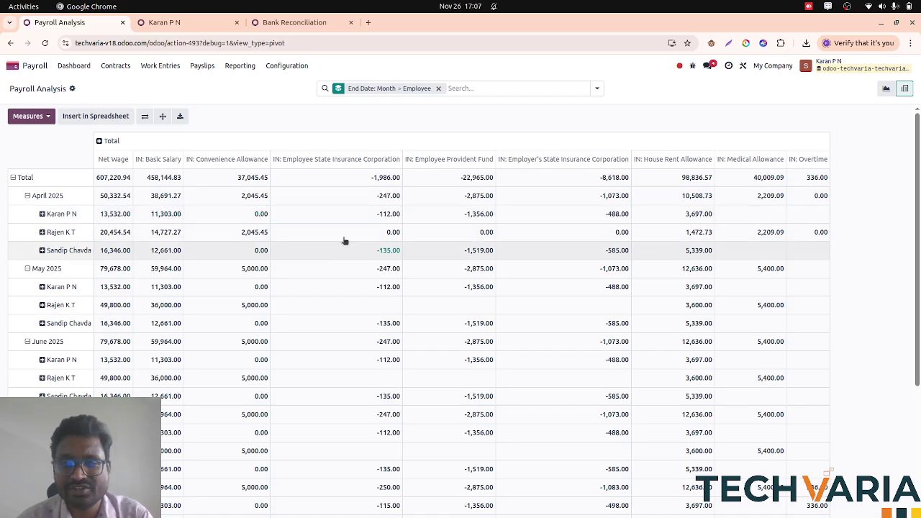
left_click(846, 5)
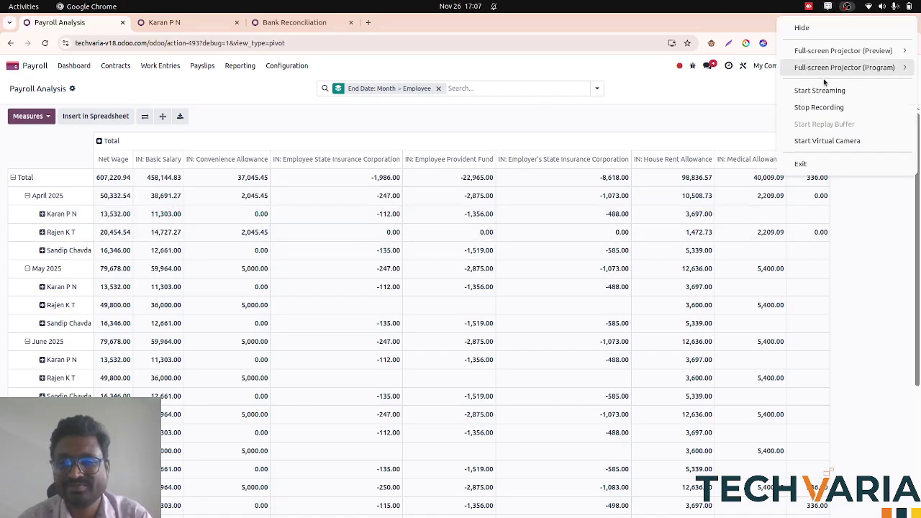